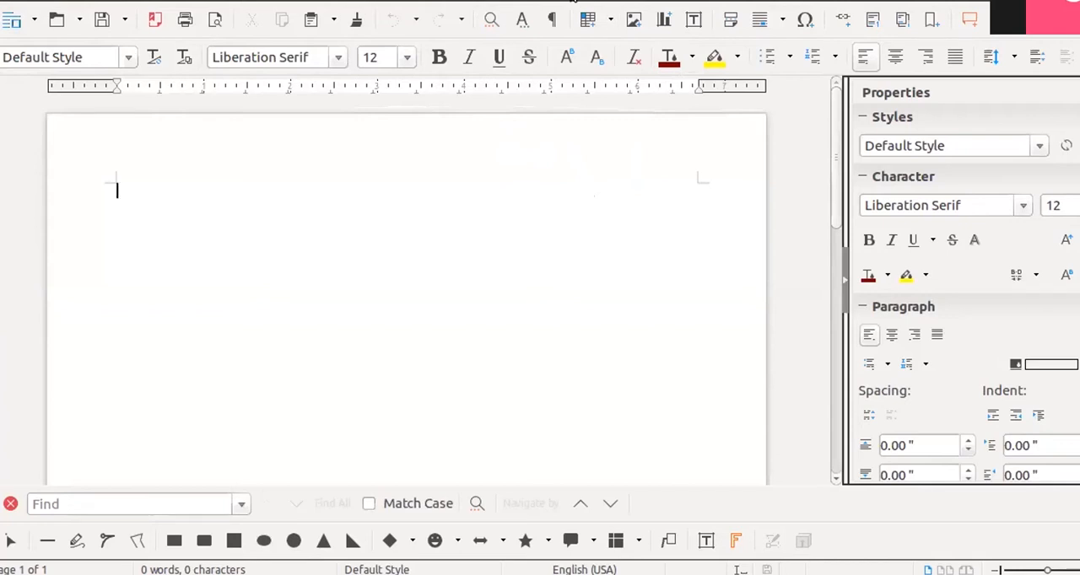
click(356, 1)
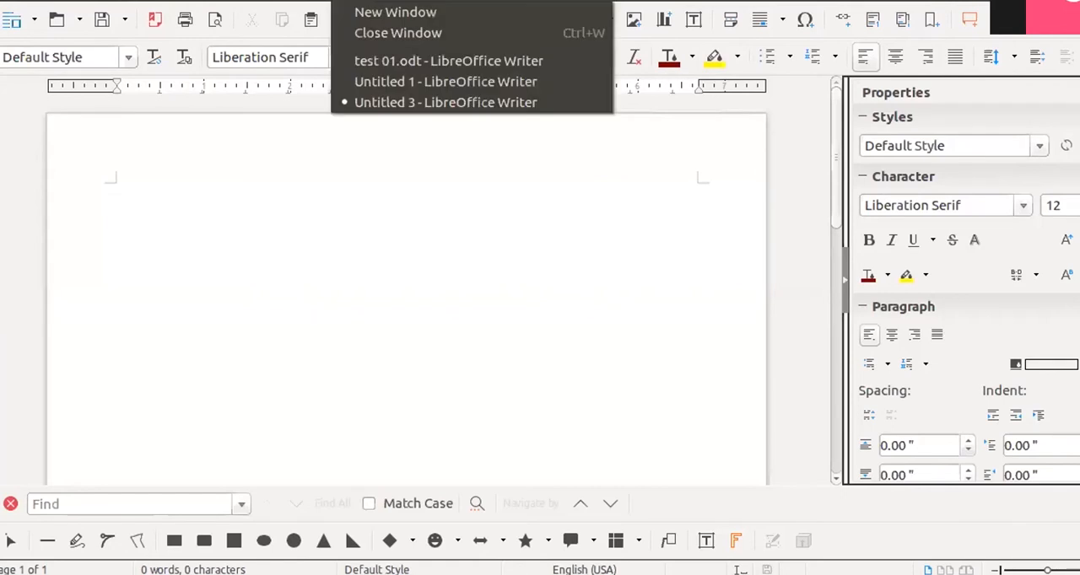
click(302, 1)
click(268, 1)
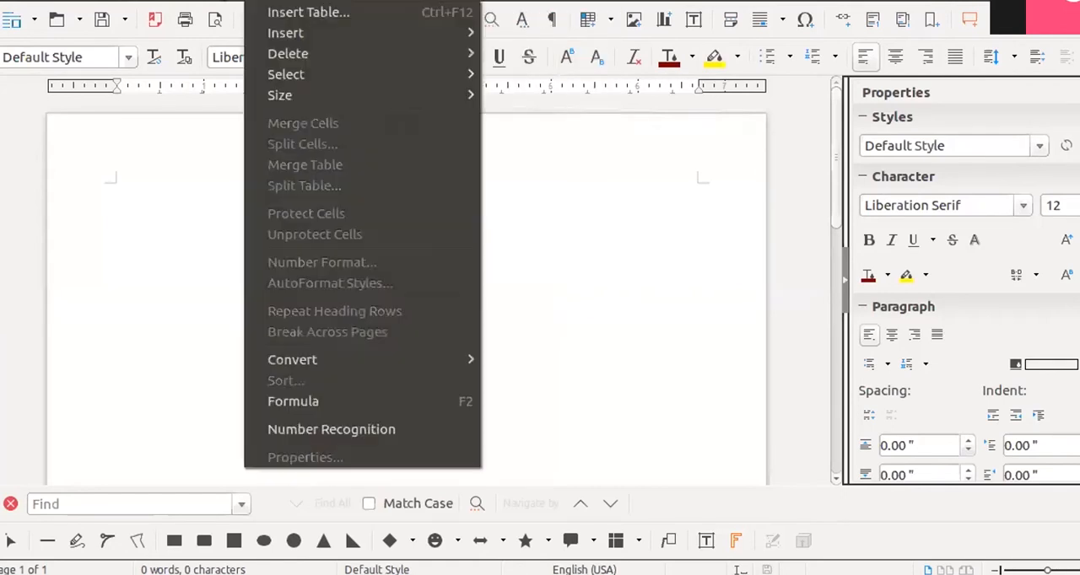
click(217, 1)
click(122, 1)
click(122, 1)
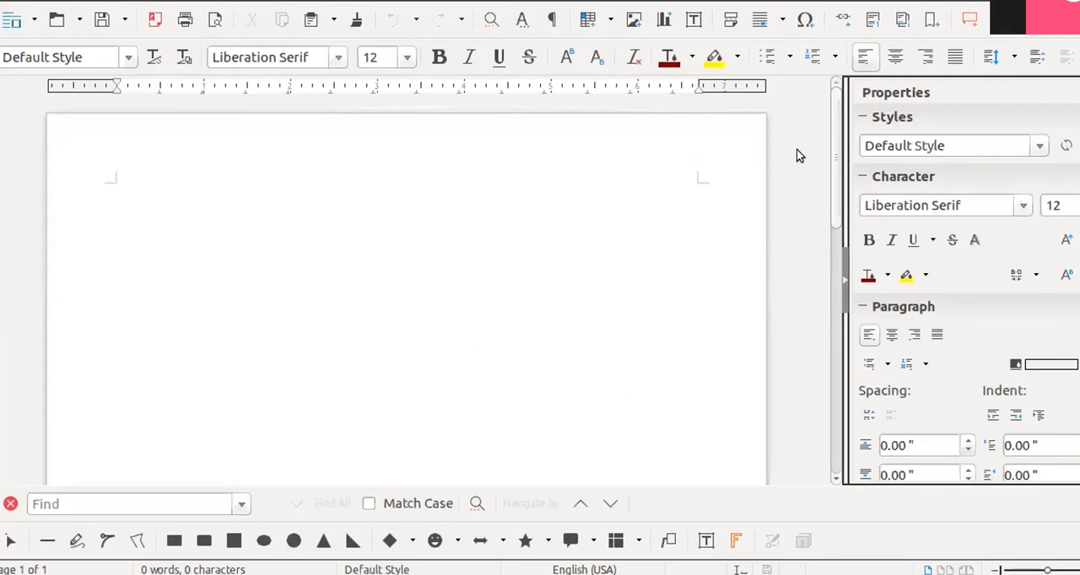
- Hide the Properties sidebar and show it again
click(841, 280)
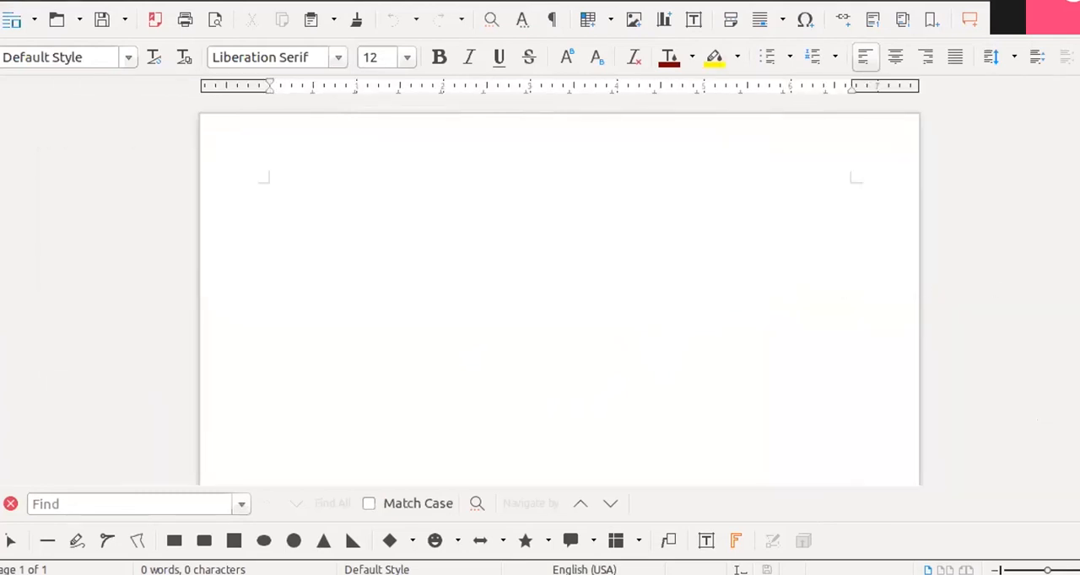
key(ctrl+F5)
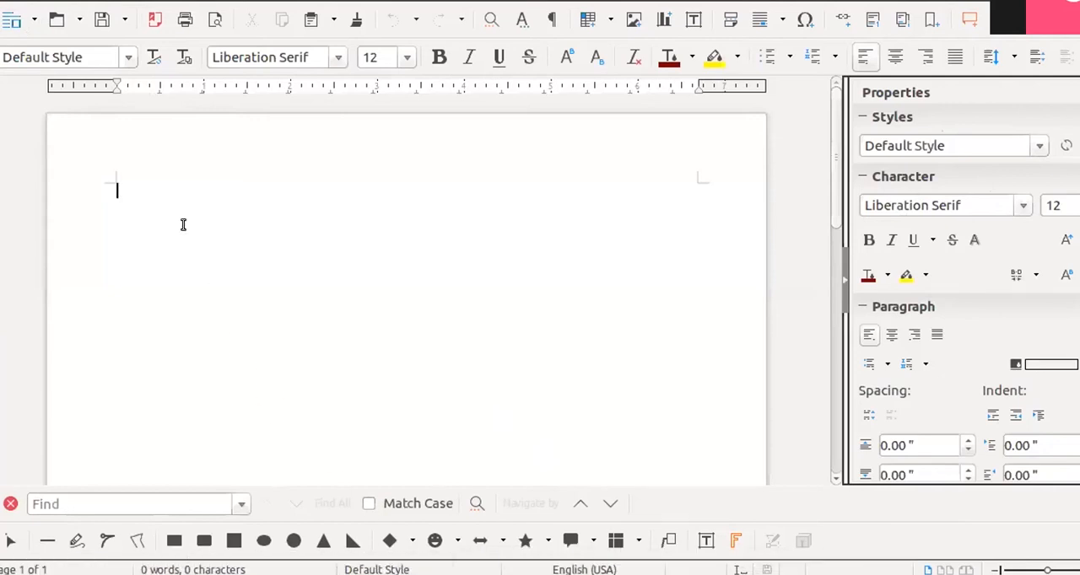
- Enter the sample text "jhgjgkhj" in the empty document and delete it
text(jhgjgkhj)
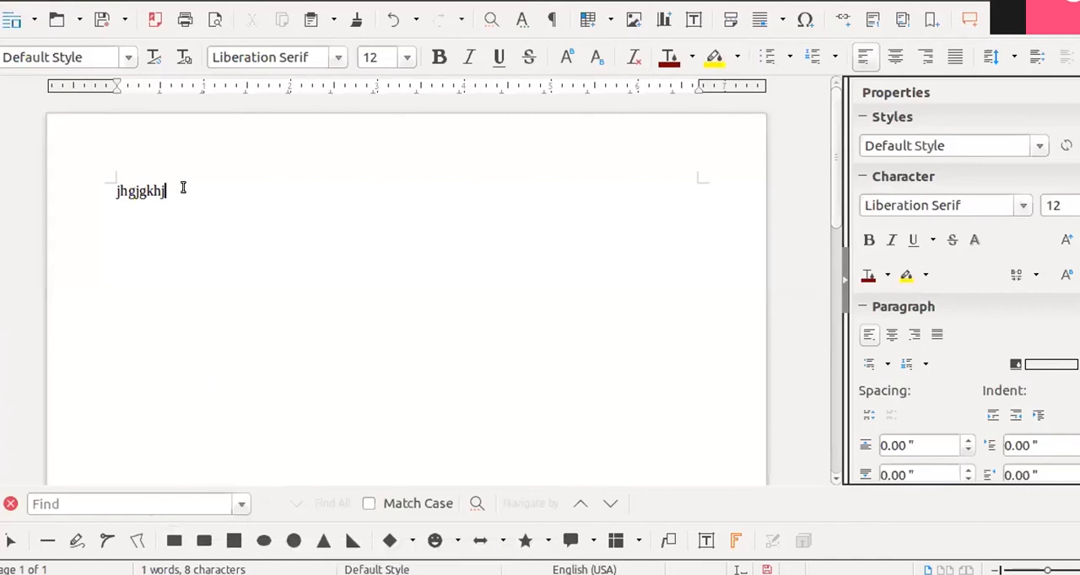
key(BackSpace)
key(BackSpace)
key(BackSpace)
key(BackSpace)
key(BackSpace)
key(BackSpace)
key(BackSpace)
key(BackSpace)
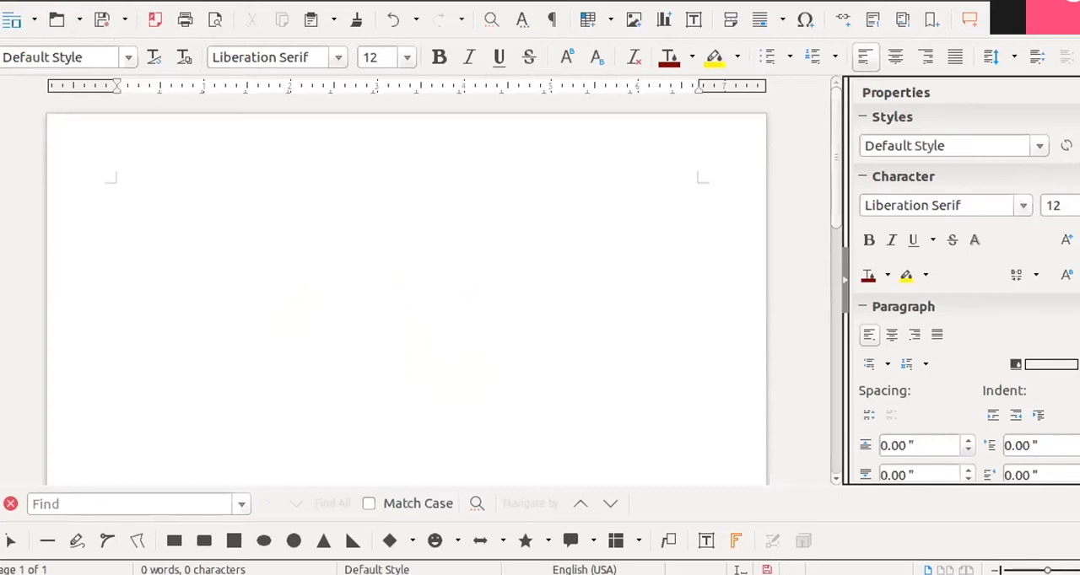
- Create a new blank text document
click(4, 2)
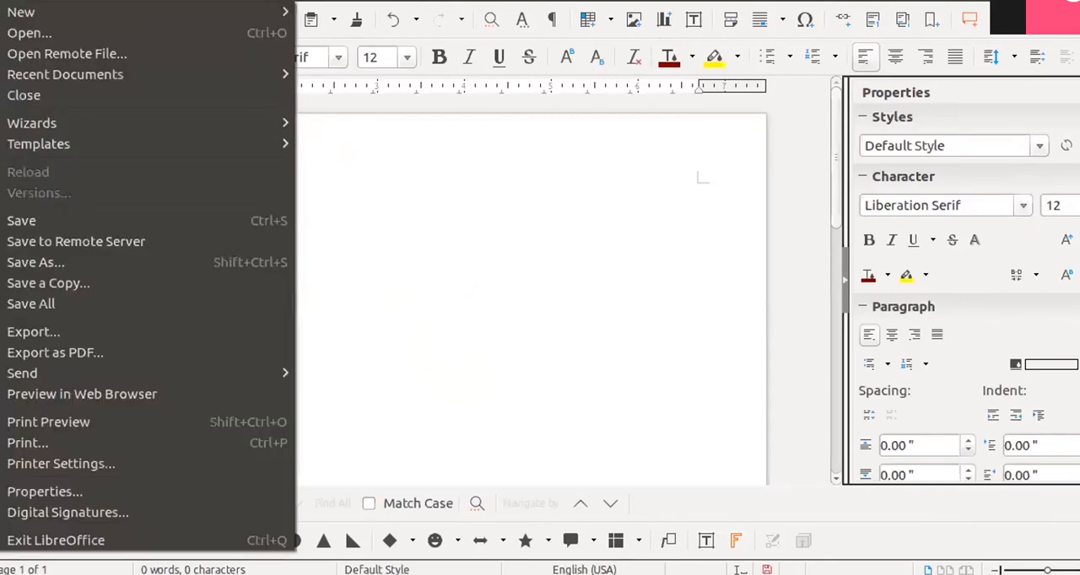
mouse_move(17, 12)
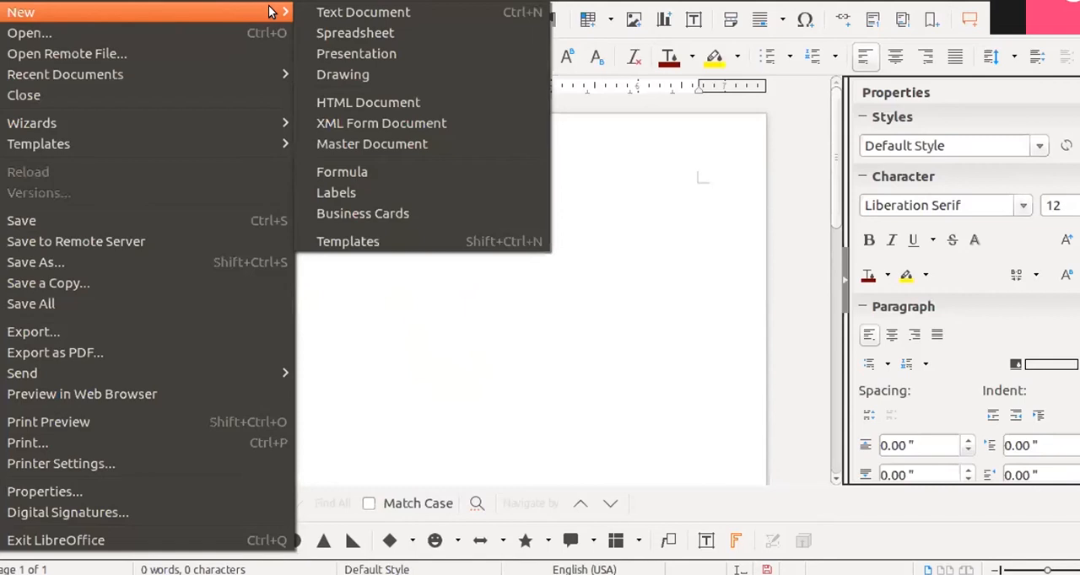
click(325, 12)
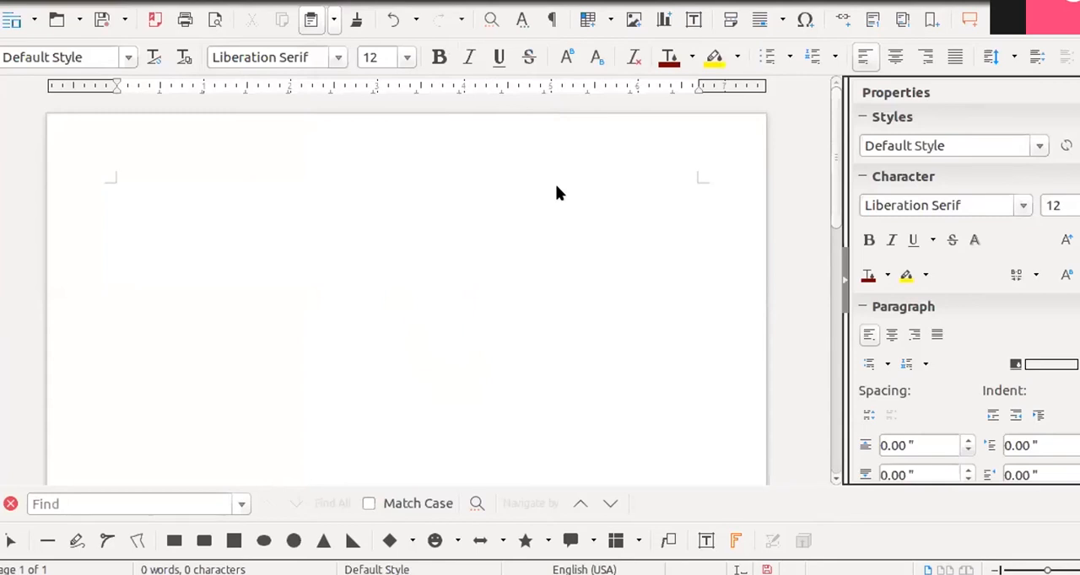
key(ctrl+n)
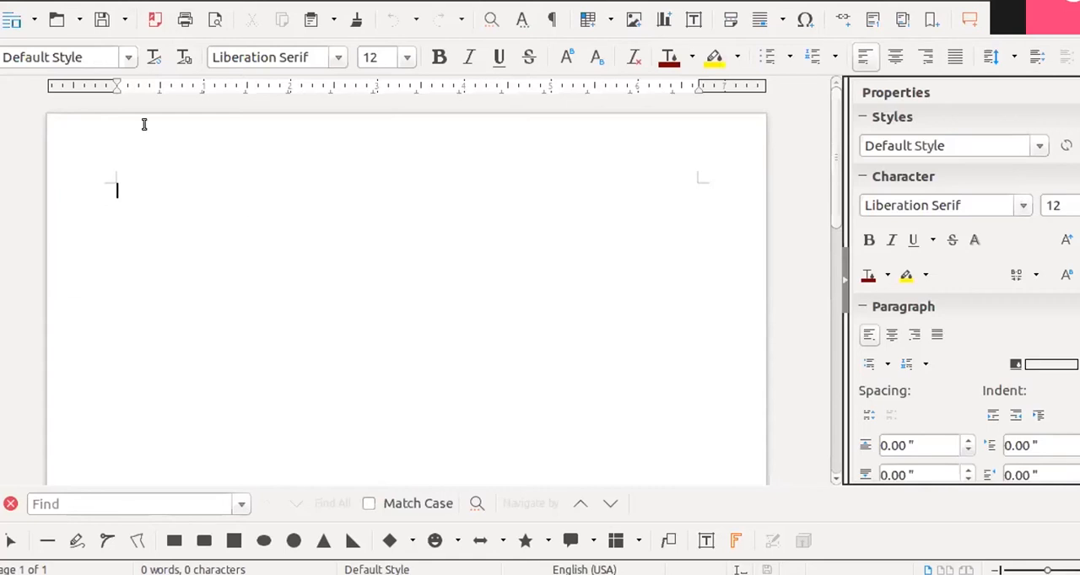
- Look through the Pictures folder for a file to open and close the Open dialog without choosing one
click(4, 0)
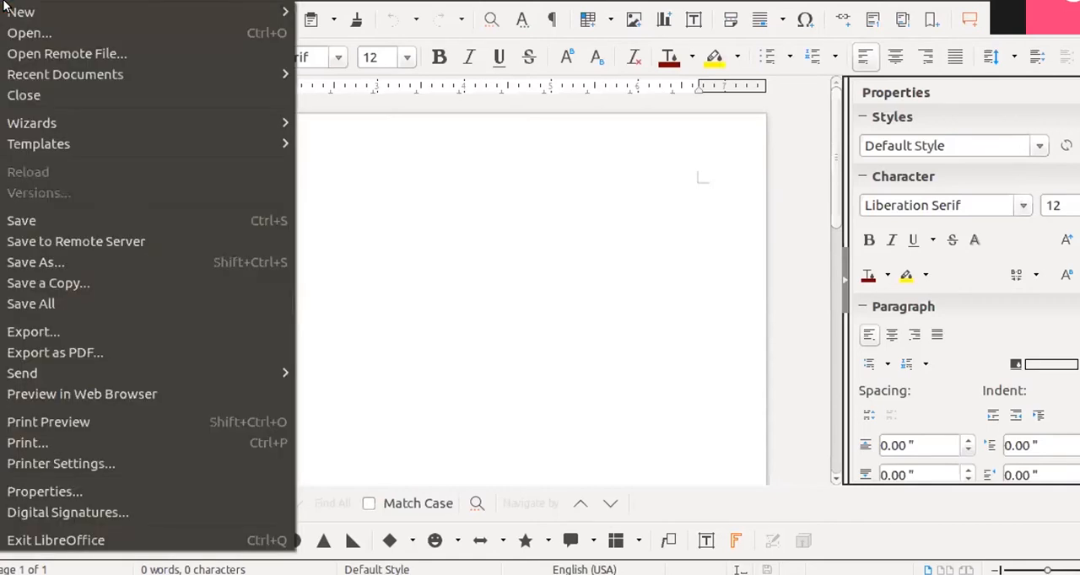
mouse_move(6, 6)
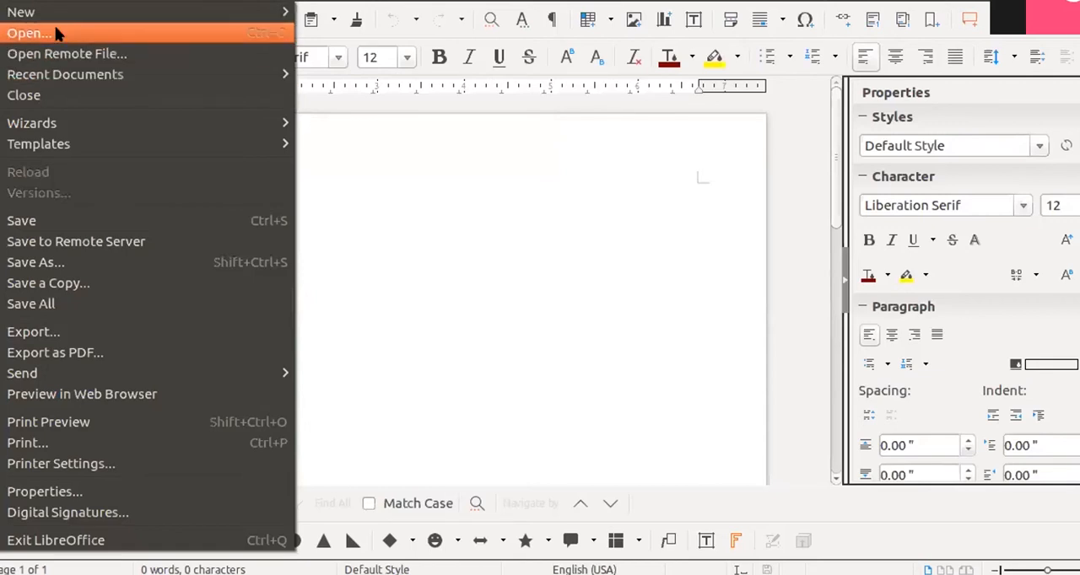
click(312, 168)
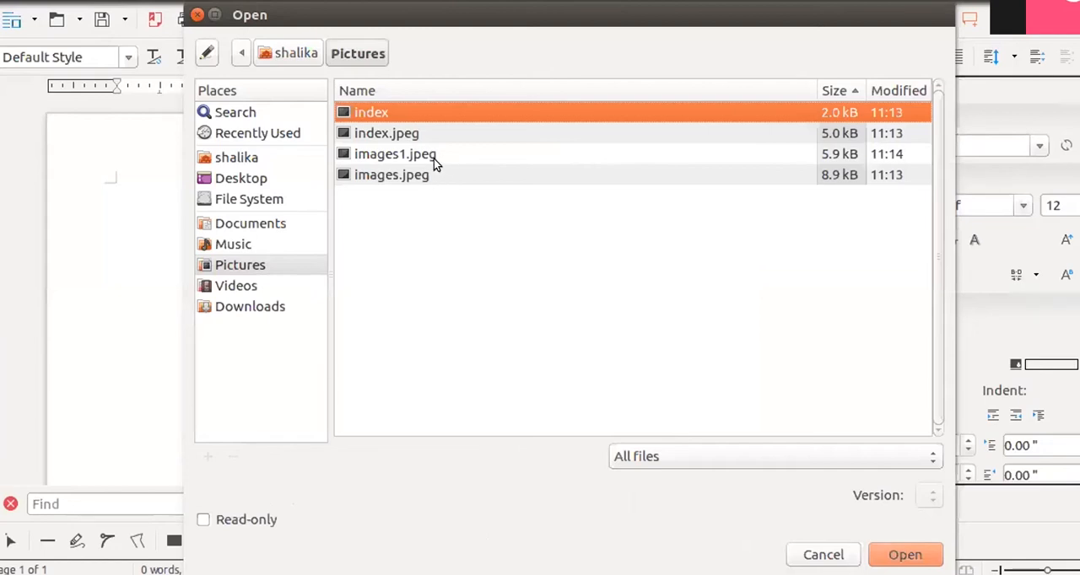
click(197, 14)
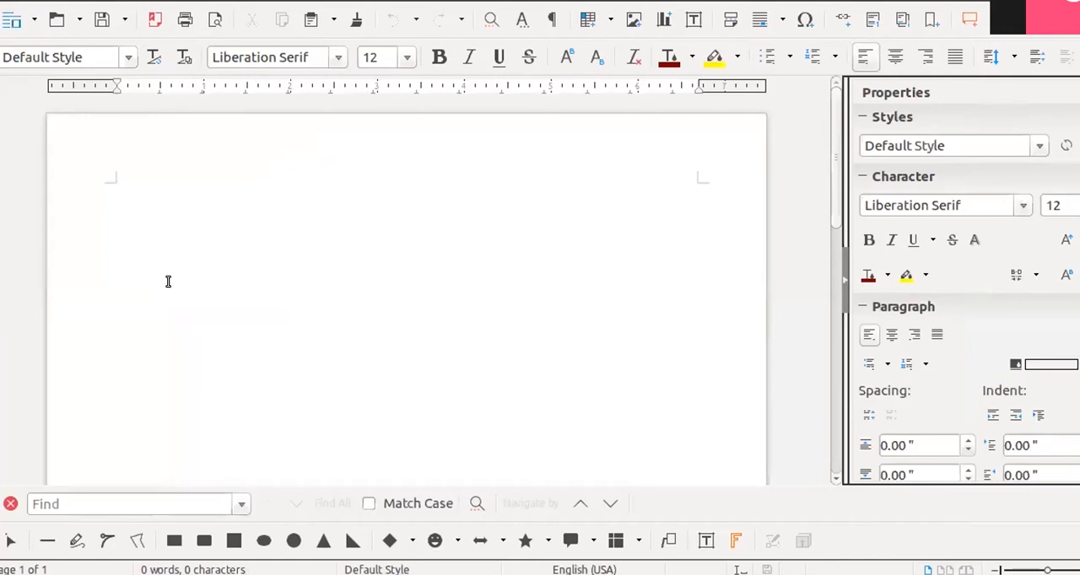
- Enter the text "hello" in the new document and select the word
text(hello)
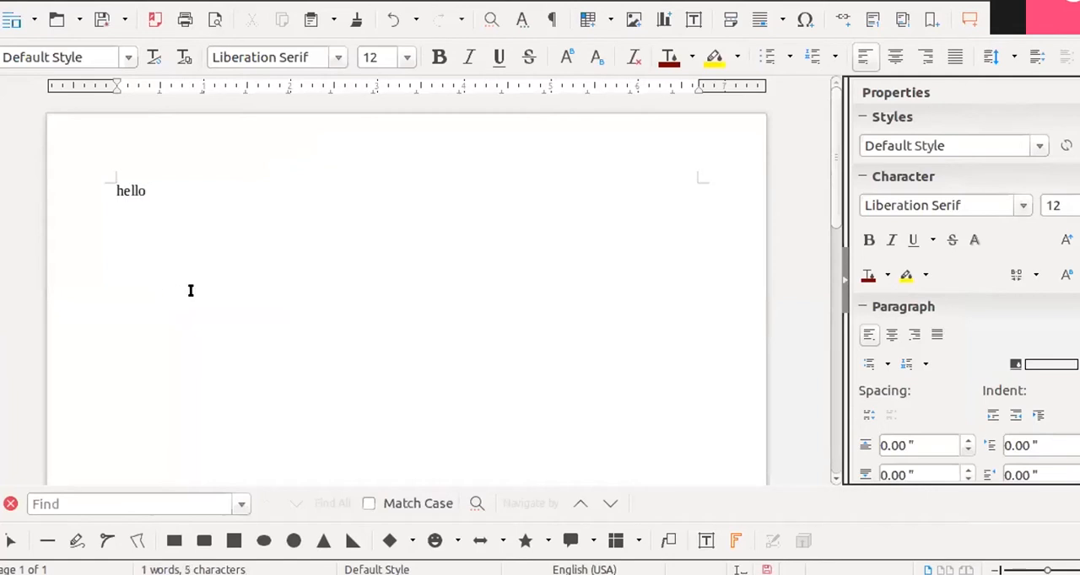
drag(152, 192, 107, 189)
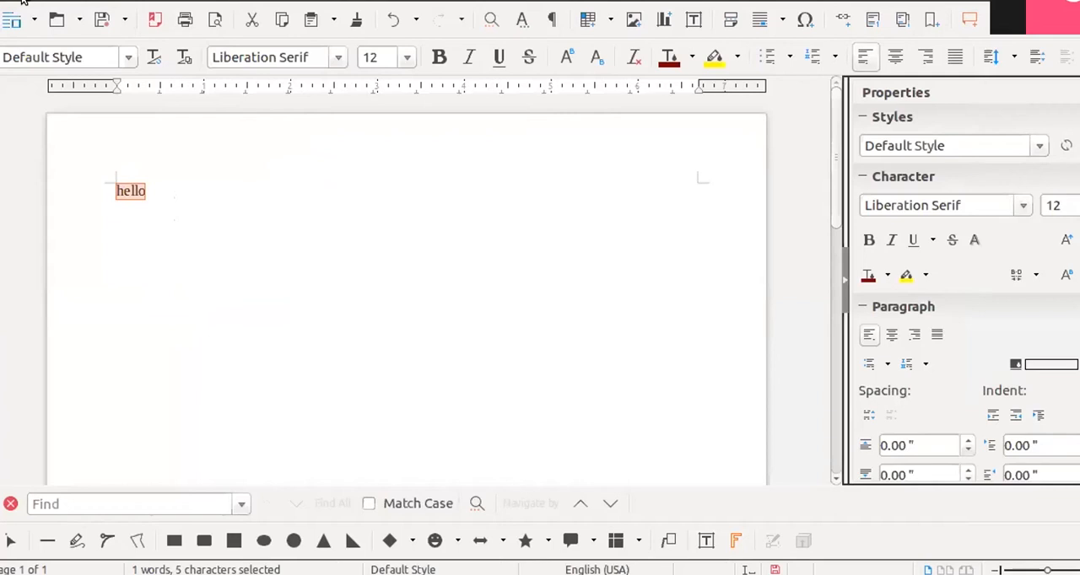
- Start saving the document and name the file "test"
key(alt+f)
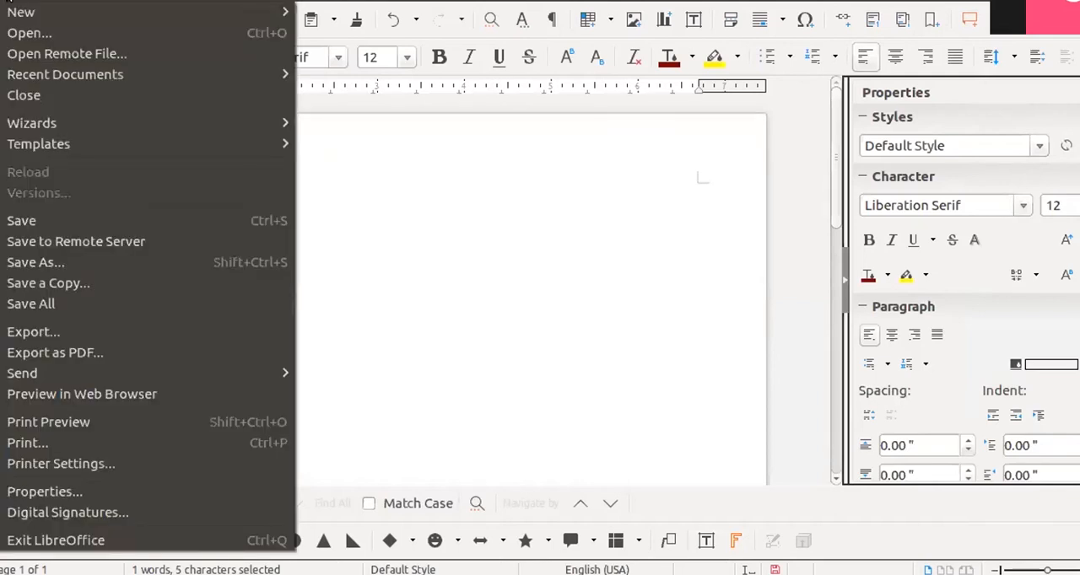
click(37, 219)
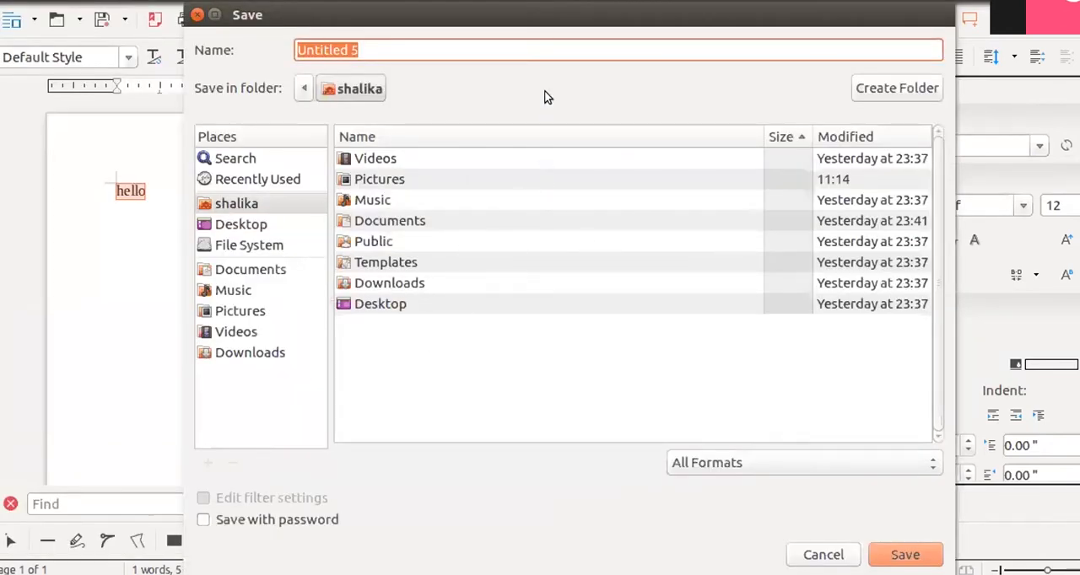
drag(540, 13, 467, 17)
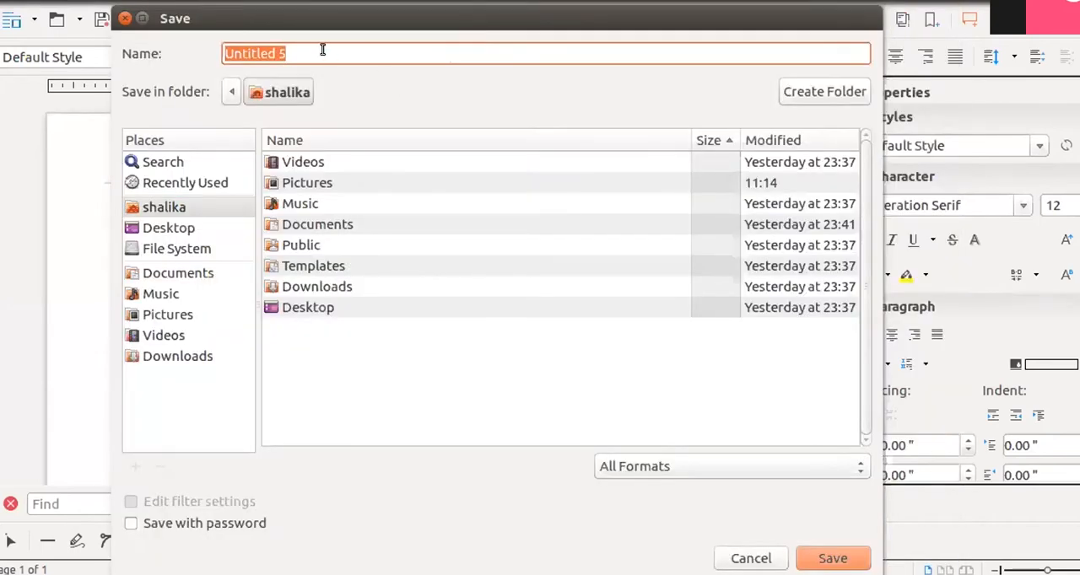
drag(287, 51, 212, 53)
key(BackSpace)
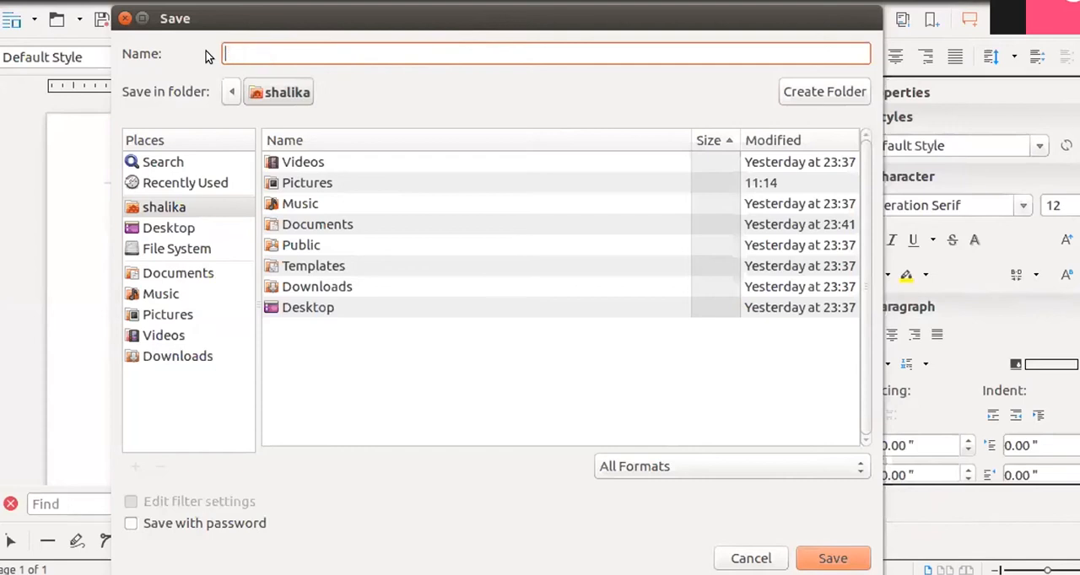
text(test)
- Create a new folder named "ABC" in the home folder and save the document into it
click(805, 94)
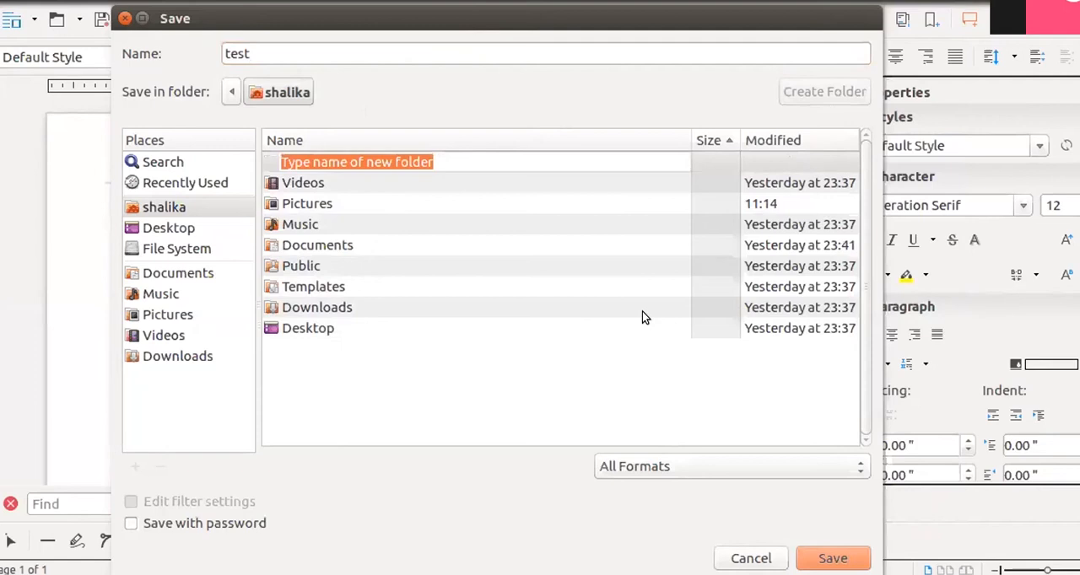
text(A)
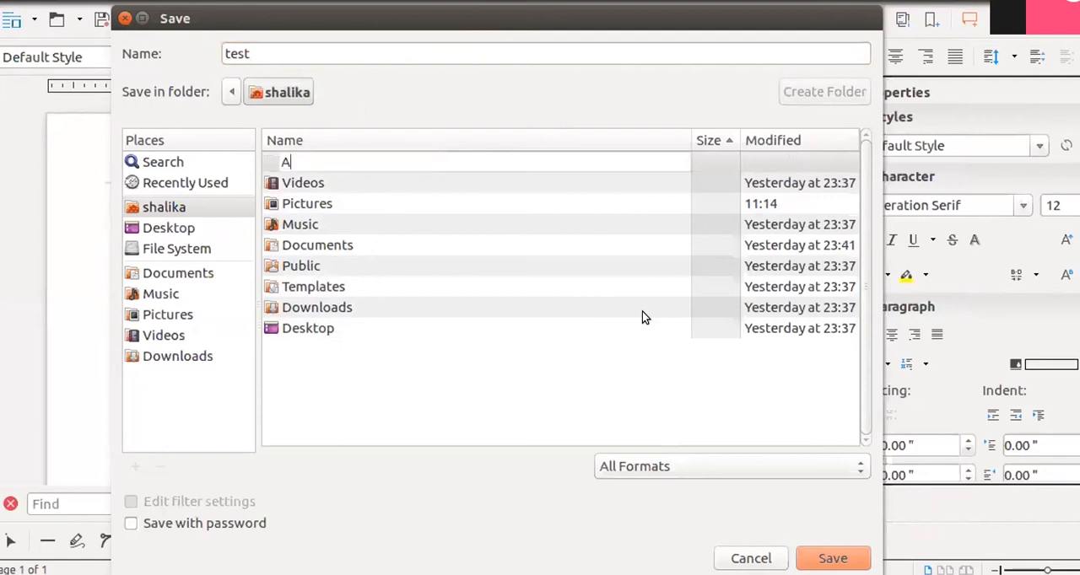
text(BC)
key(Return)
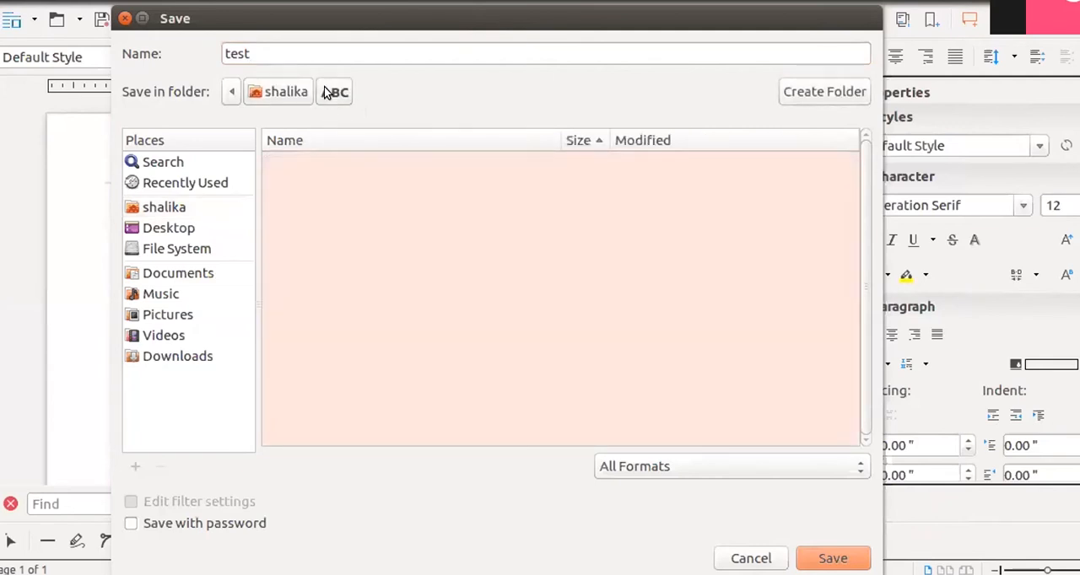
click(340, 52)
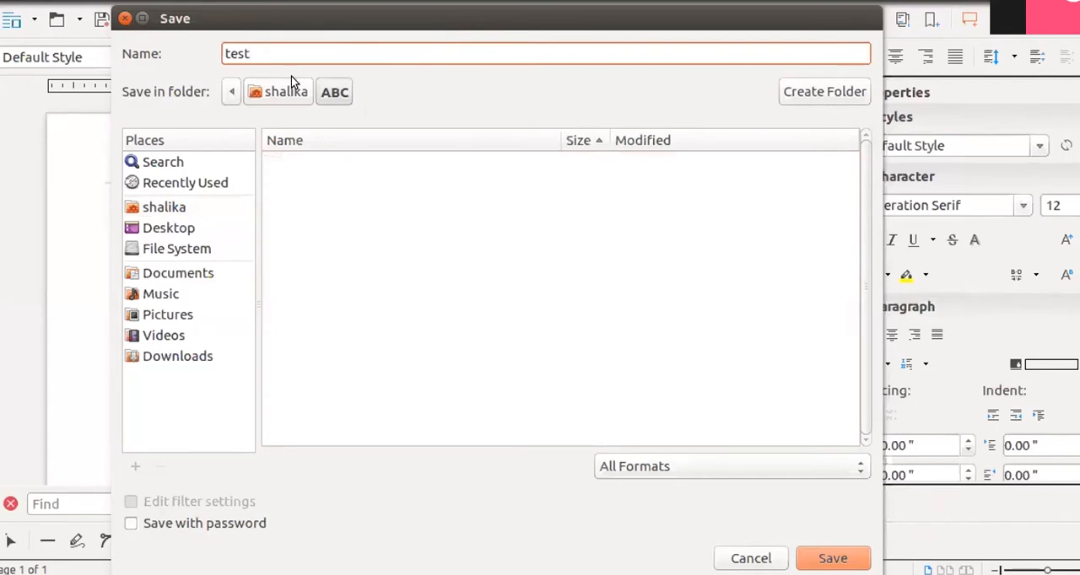
click(832, 559)
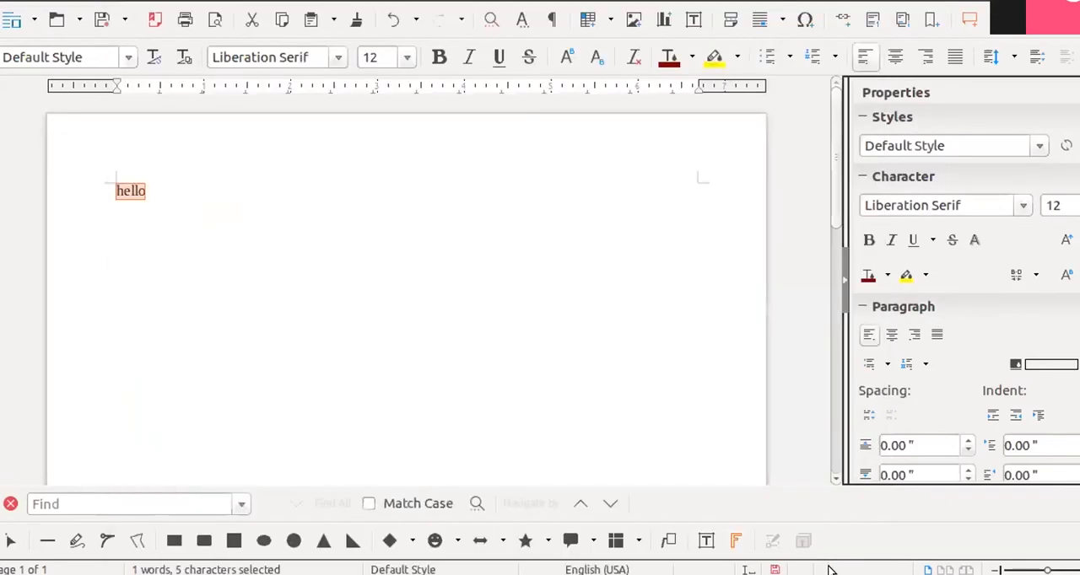
key(End)
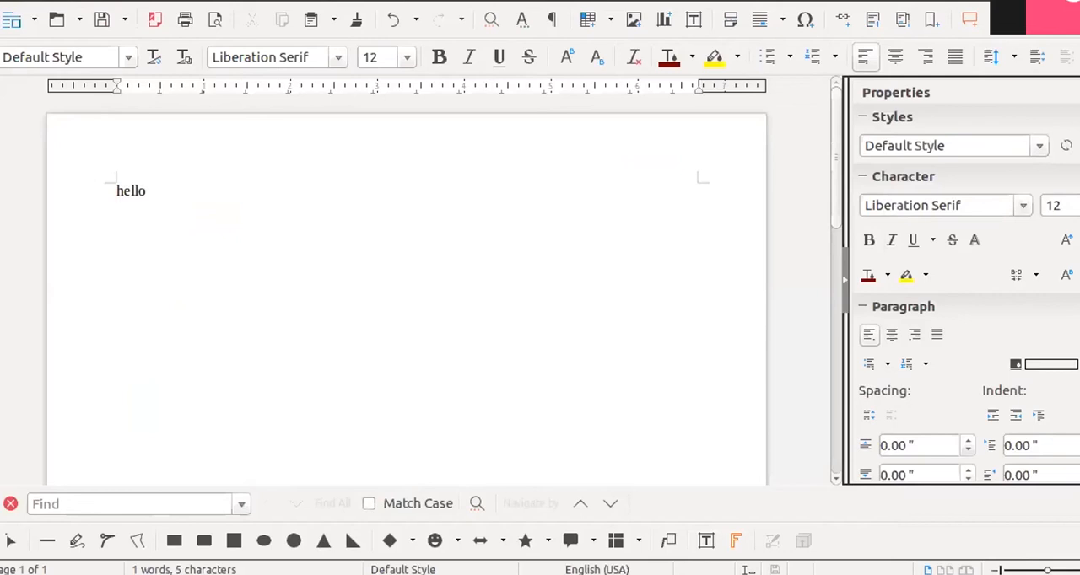
key(alt+f)
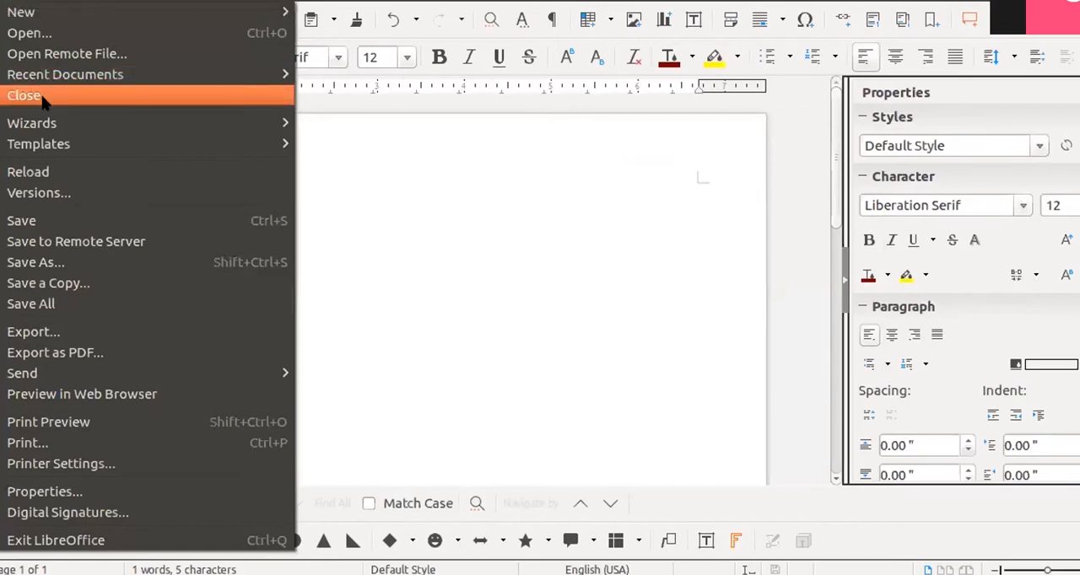
click(448, 215)
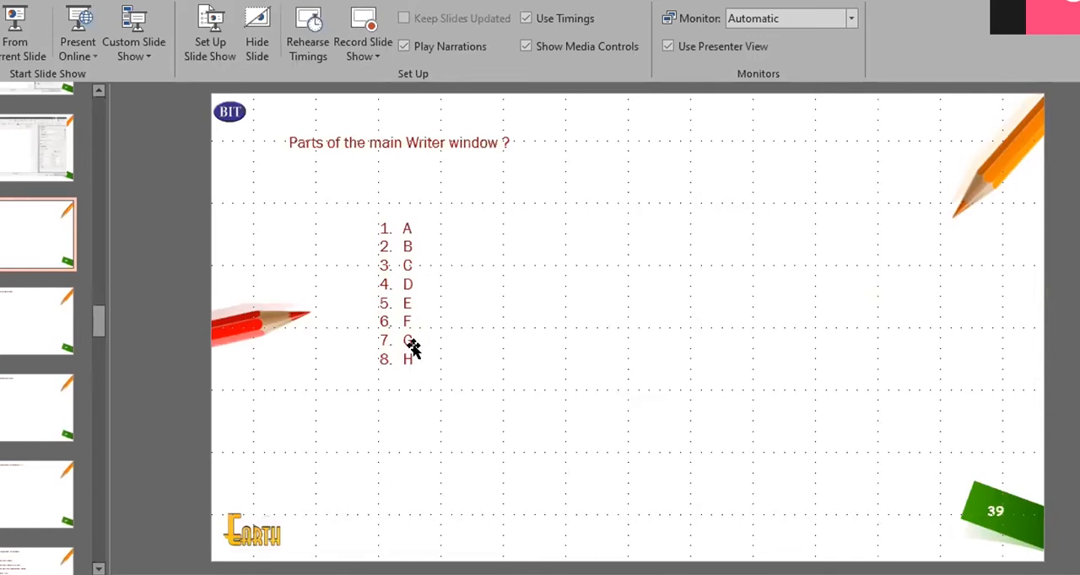
- In the PowerPoint presentation, view the "Basic File Operations" slide and the slide after it
click(31, 326)
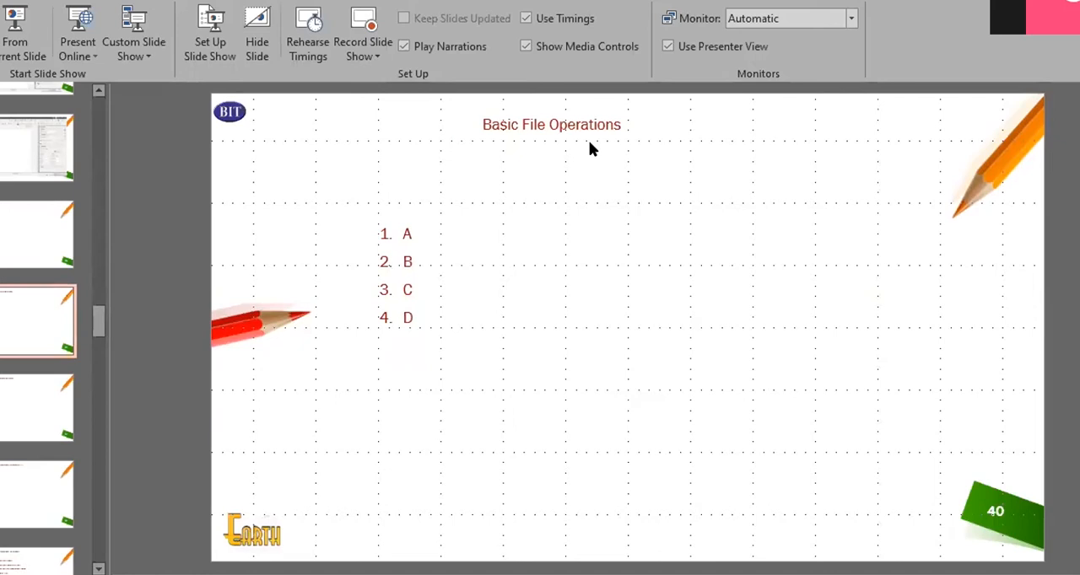
click(19, 397)
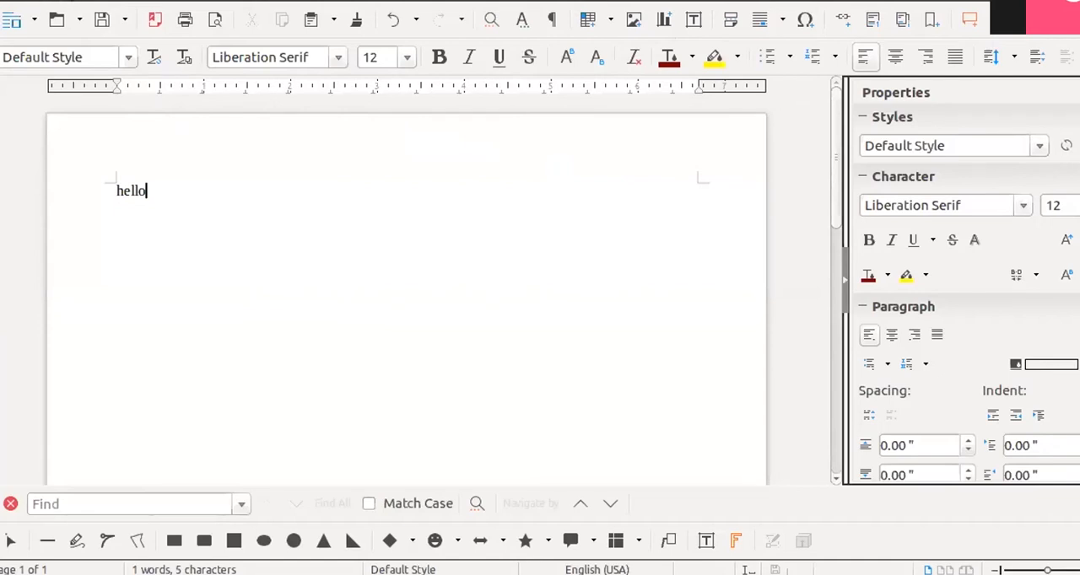
- In the Writer document, switch to the Web layout view and hide the Properties sidebar
click(72, 0)
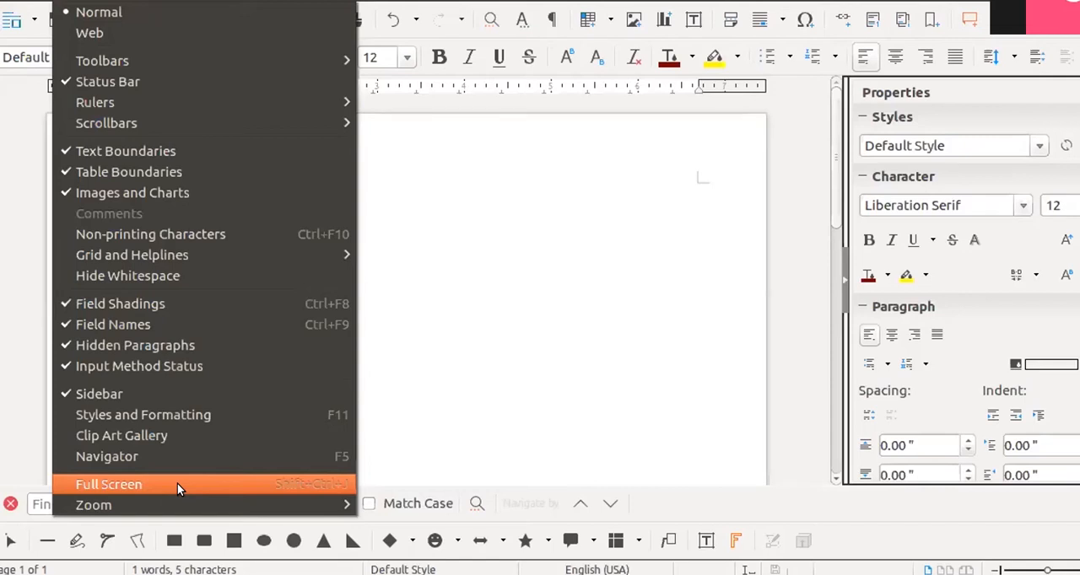
click(488, 388)
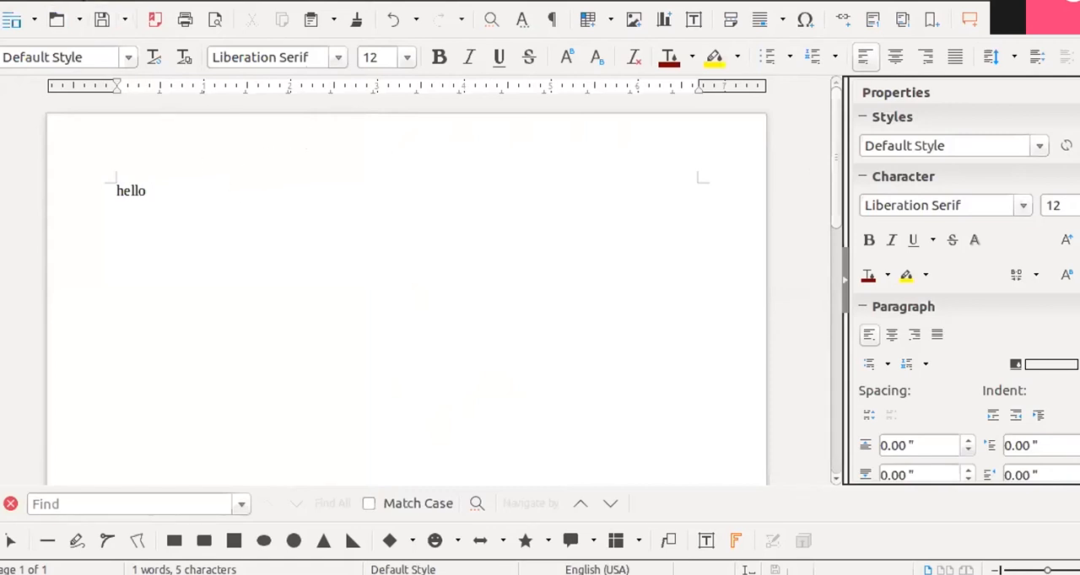
click(69, 1)
key(Escape)
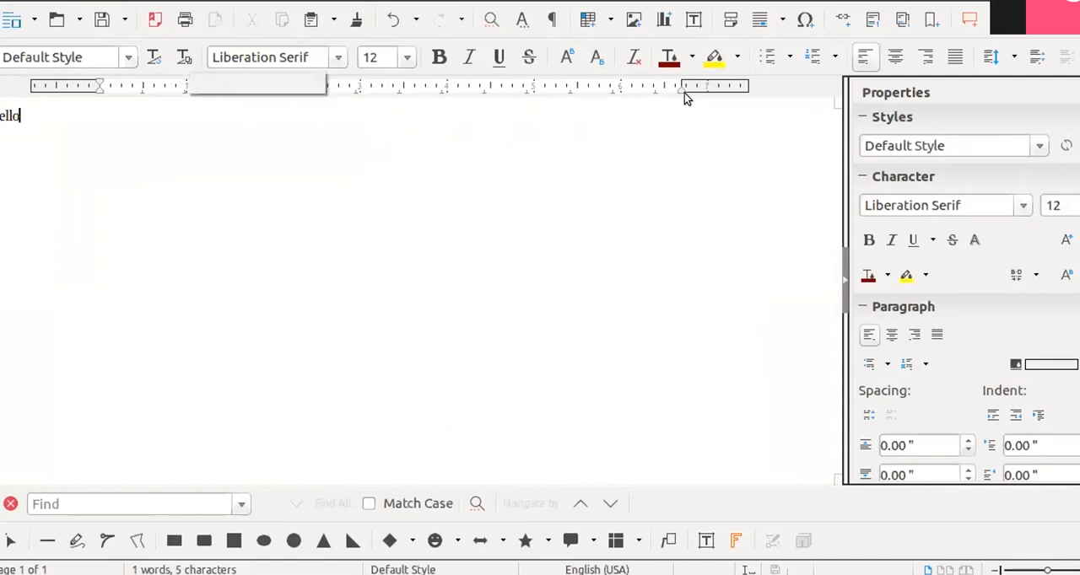
click(842, 283)
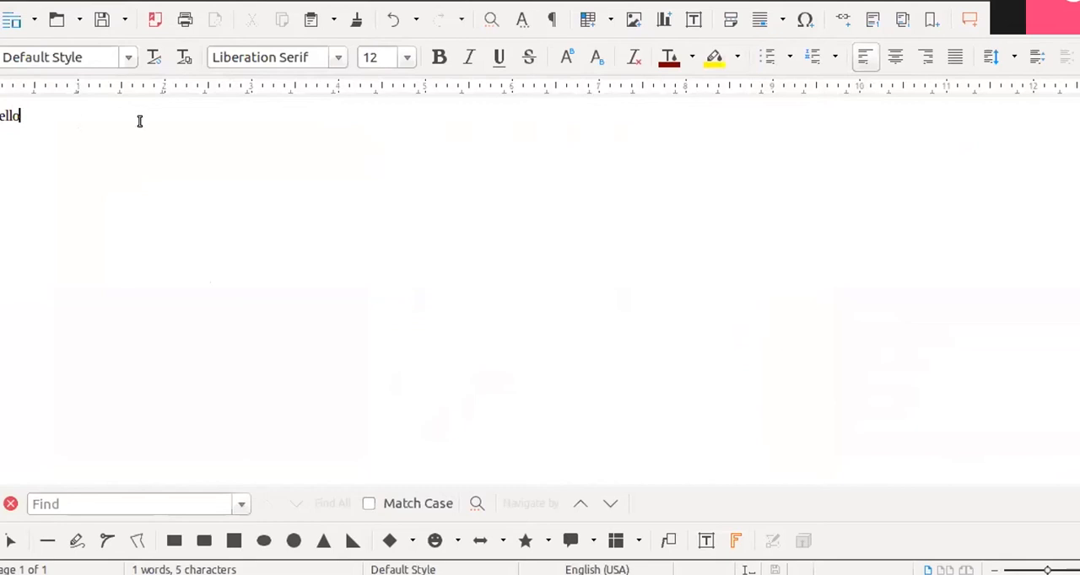
- Extend the word "hello" in the document with a long run of the letter k
text(kkkkkkkkkkkkkkkkkkkkkkkkkkkkkkkkkkkkk)
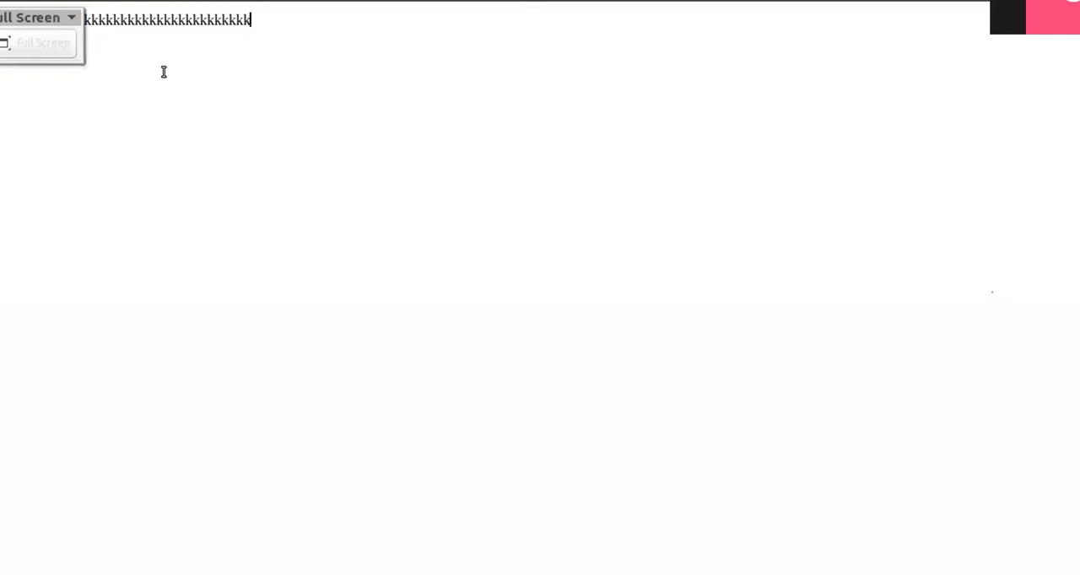
- Leave the full screen mode and switch the document back to the Normal view
click(48, 37)
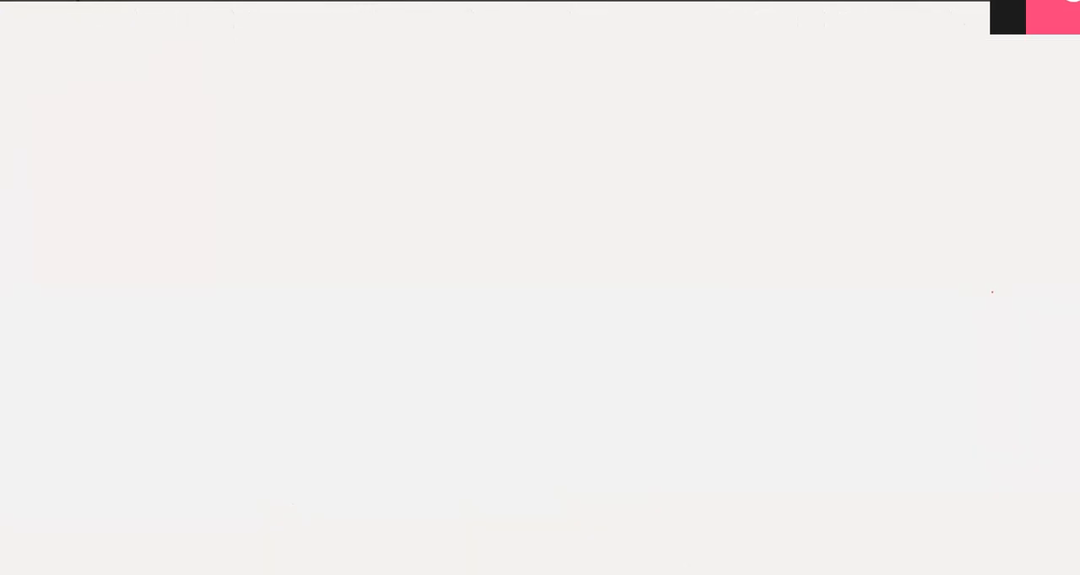
click(77, 0)
click(95, 13)
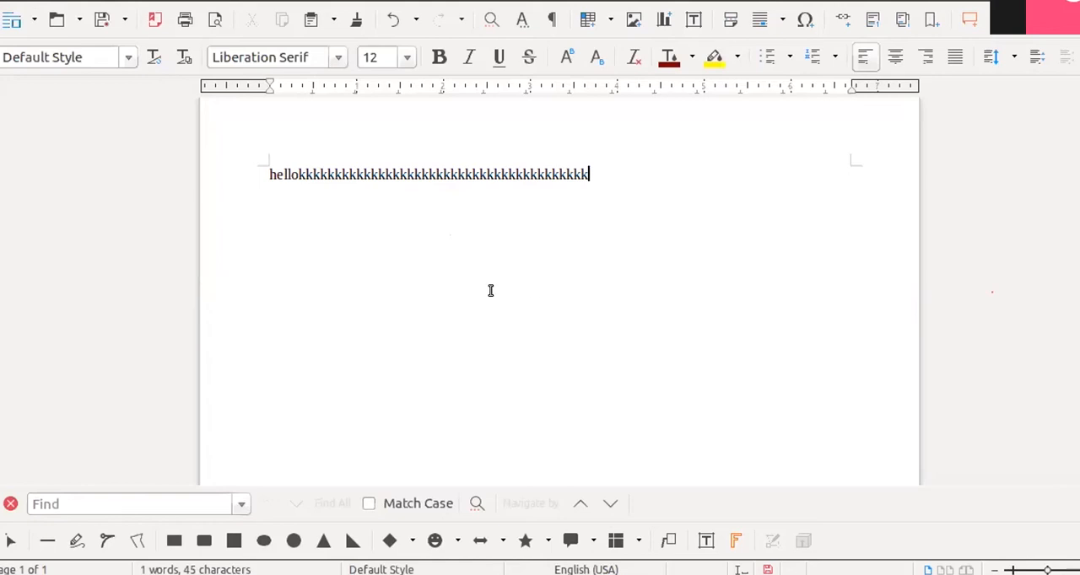
- Start Save As for the "test" document and examine the file formats in which it can be saved
click(9, 10)
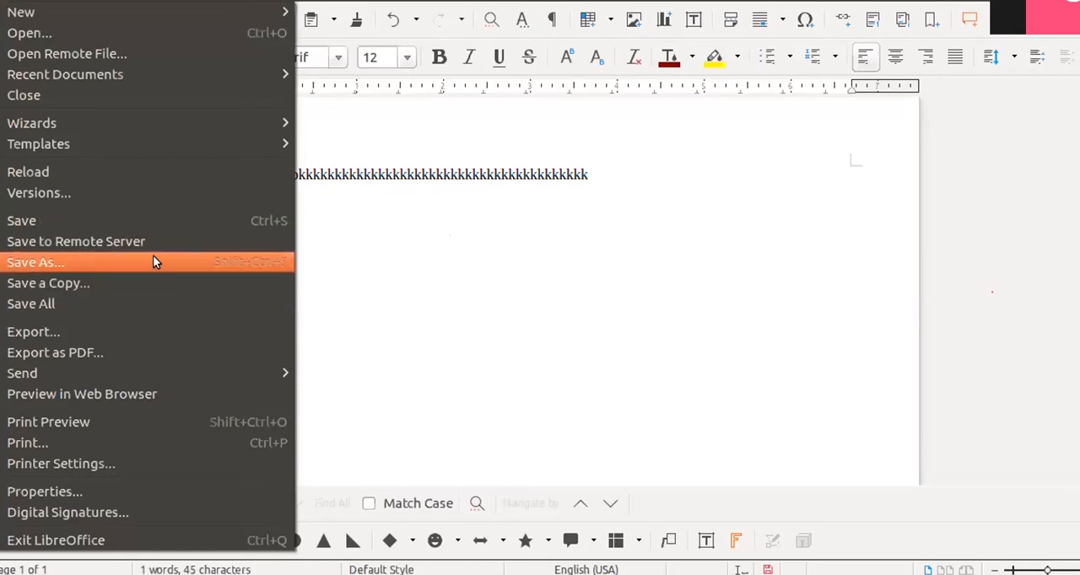
click(305, 272)
key(ctrl+shift+s)
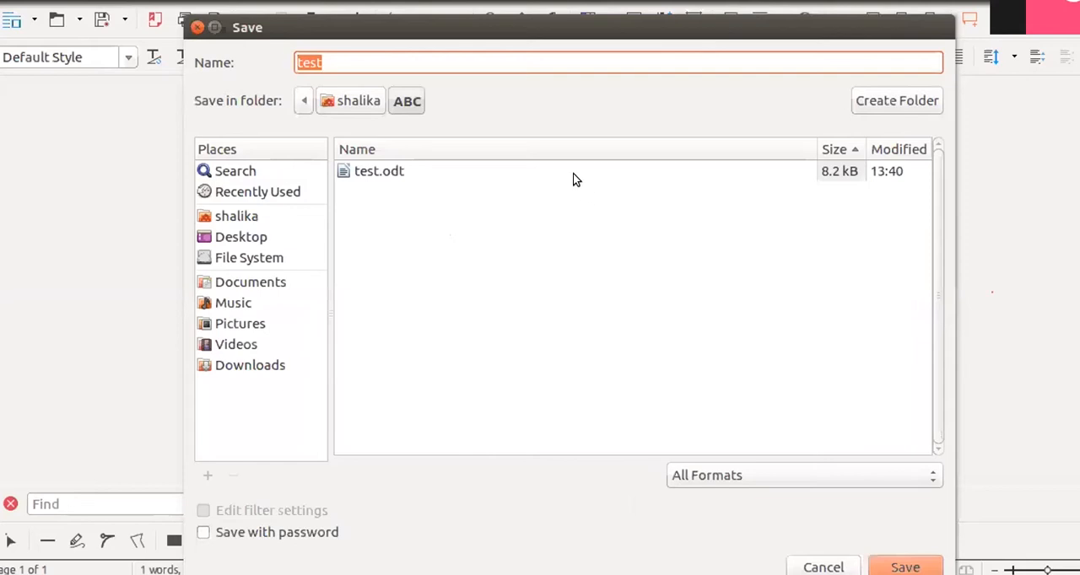
click(695, 472)
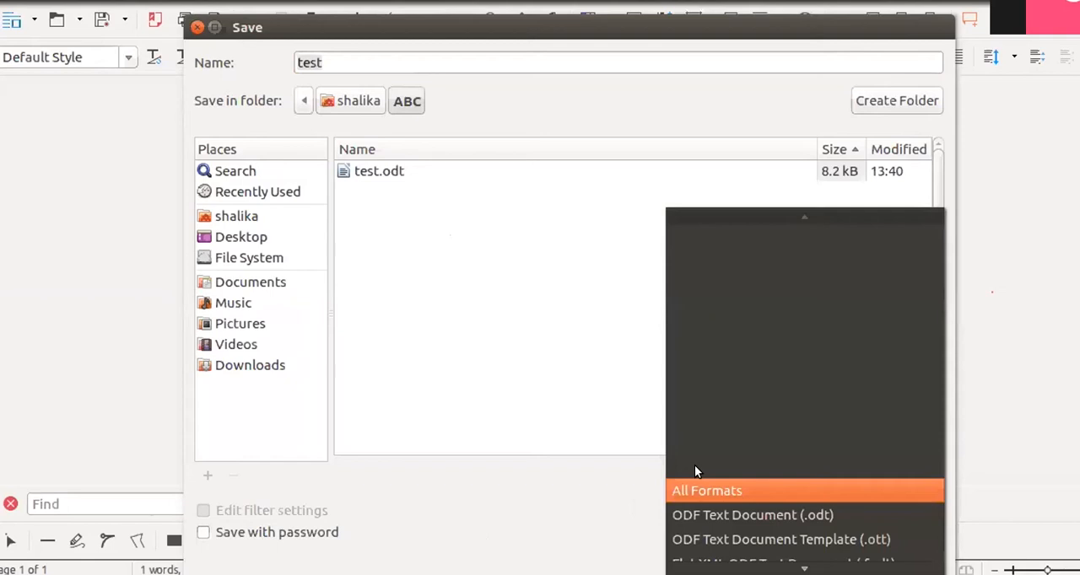
scroll(773, 473, down, 4)
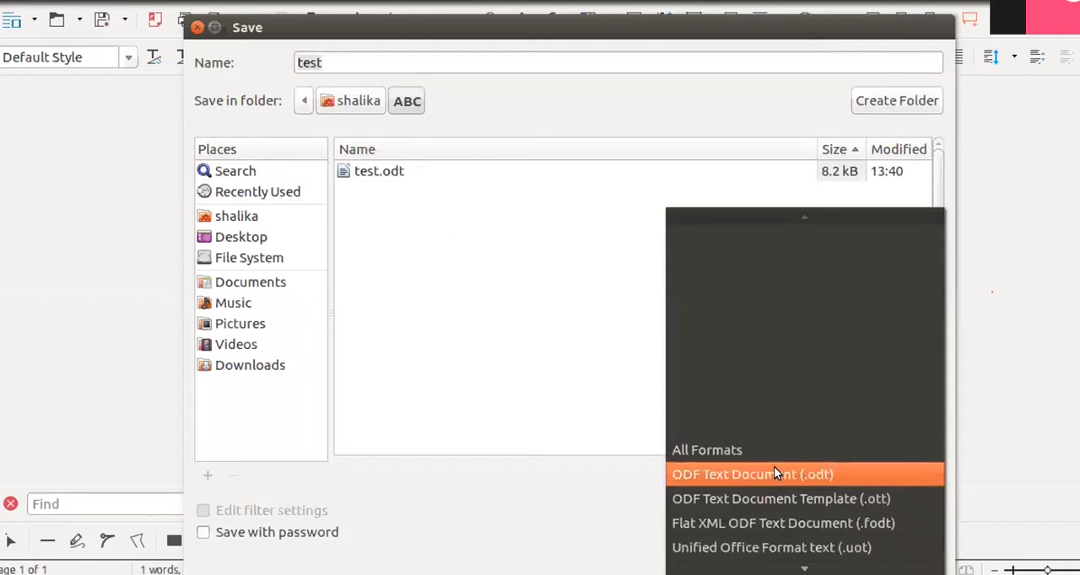
scroll(784, 473, down, 2)
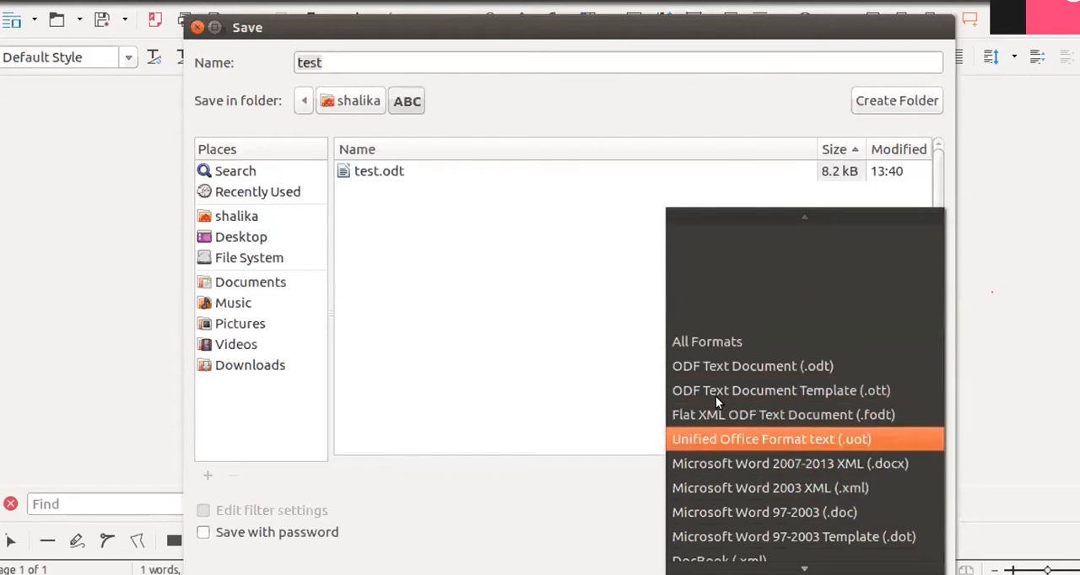
scroll(727, 412, down, 5)
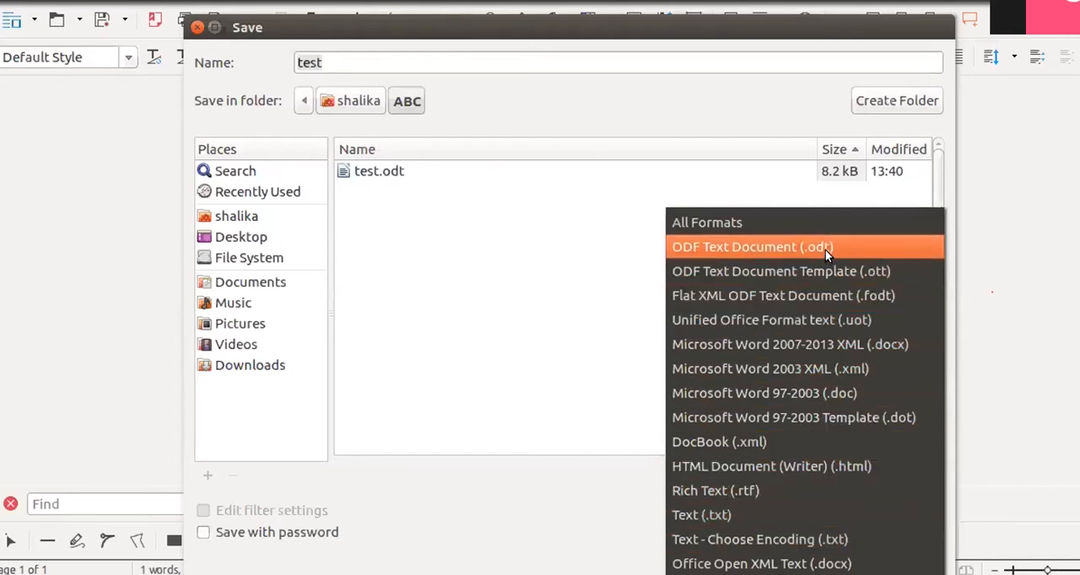
click(493, 275)
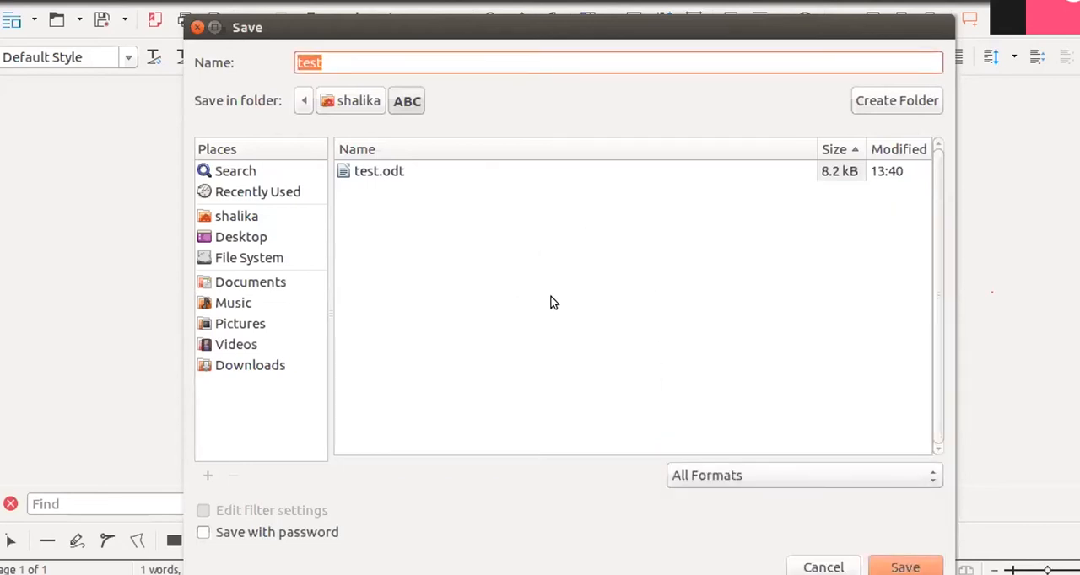
click(753, 474)
scroll(846, 409, down, 5)
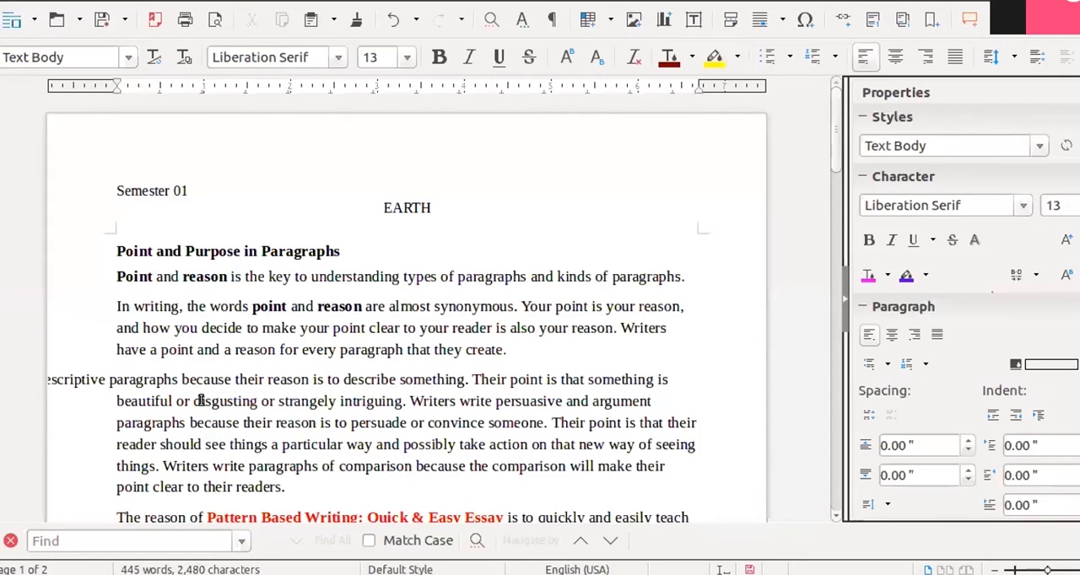
- In the "EARTH" document, select the single word "understanding" in the line below the heading
key(ctrl+s)
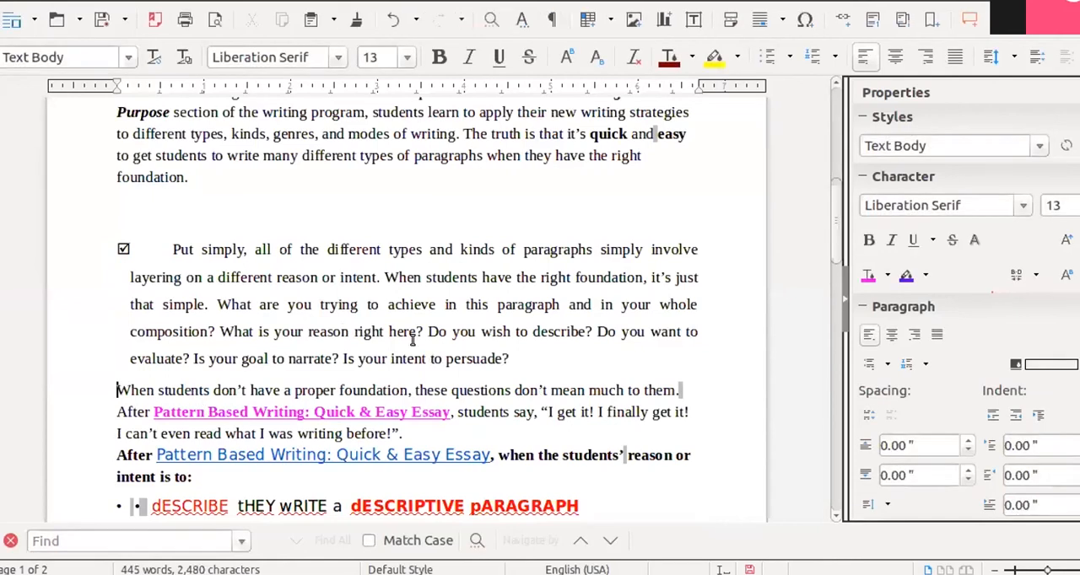
scroll(413, 337, up, 8)
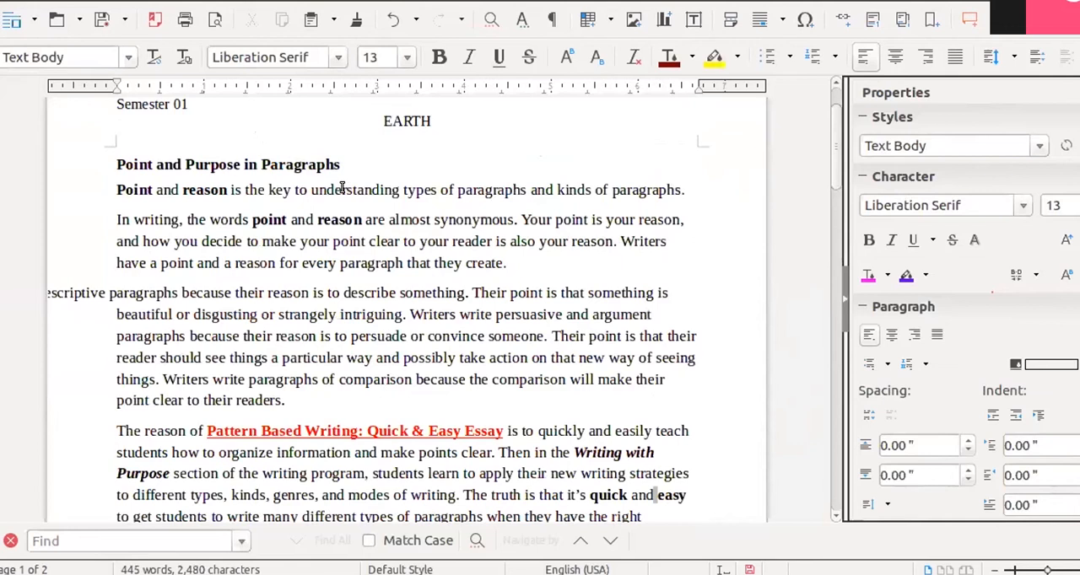
double_click(344, 187)
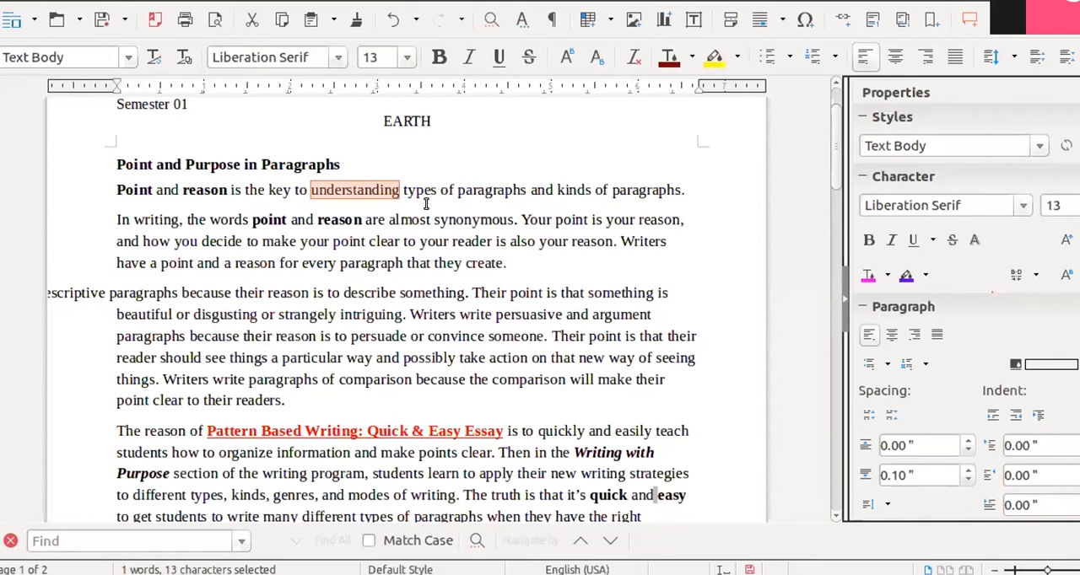
- Select the whole sentence "Point and reason is the key to understanding types of paragraphs and kinds of paragraphs."
click(451, 169)
key(ctrl+3)
click(116, 190)
drag(116, 189, 682, 189)
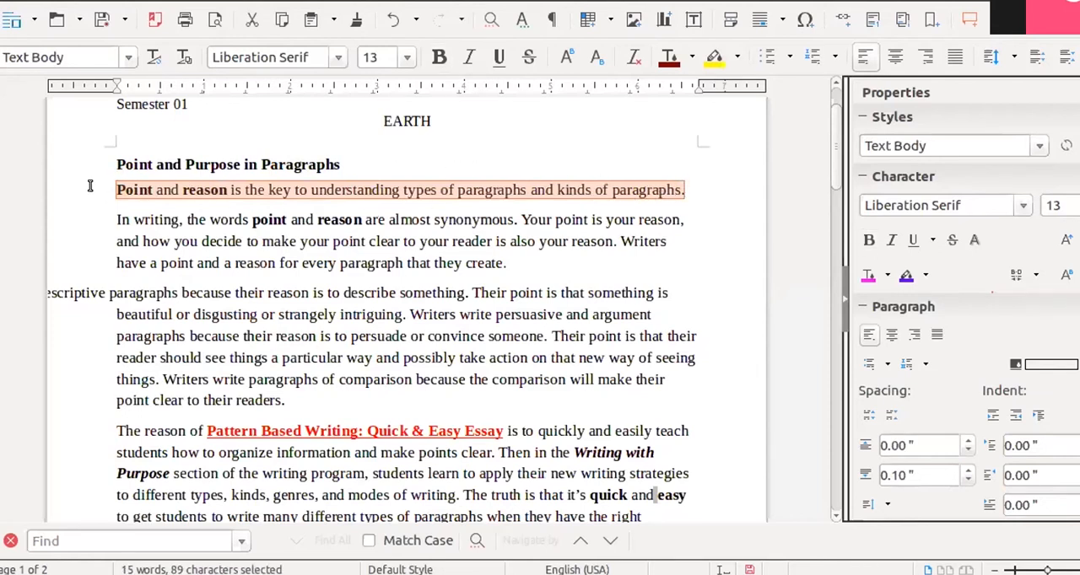
click(699, 187)
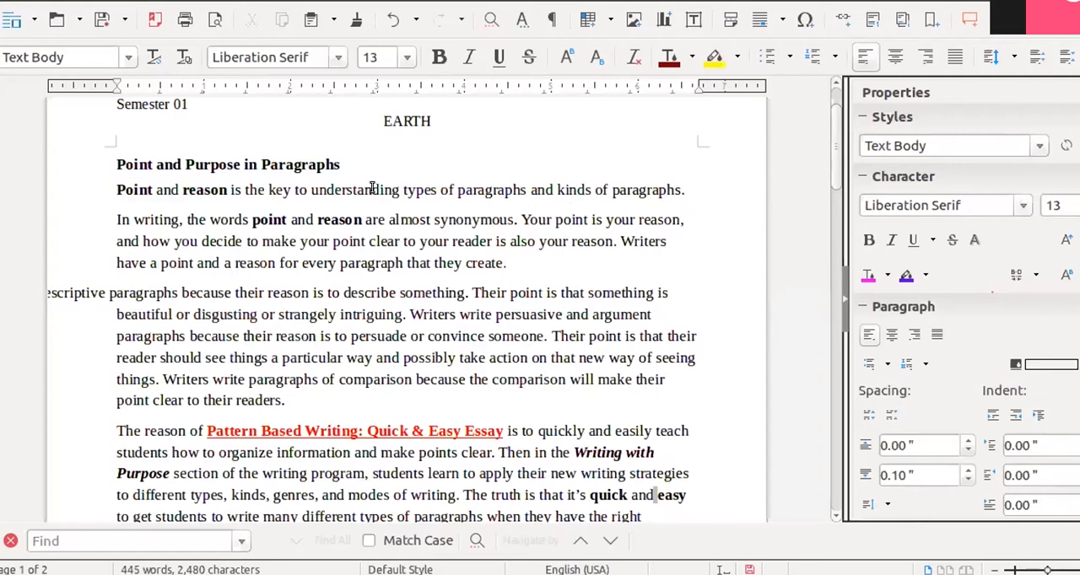
triple_click(372, 189)
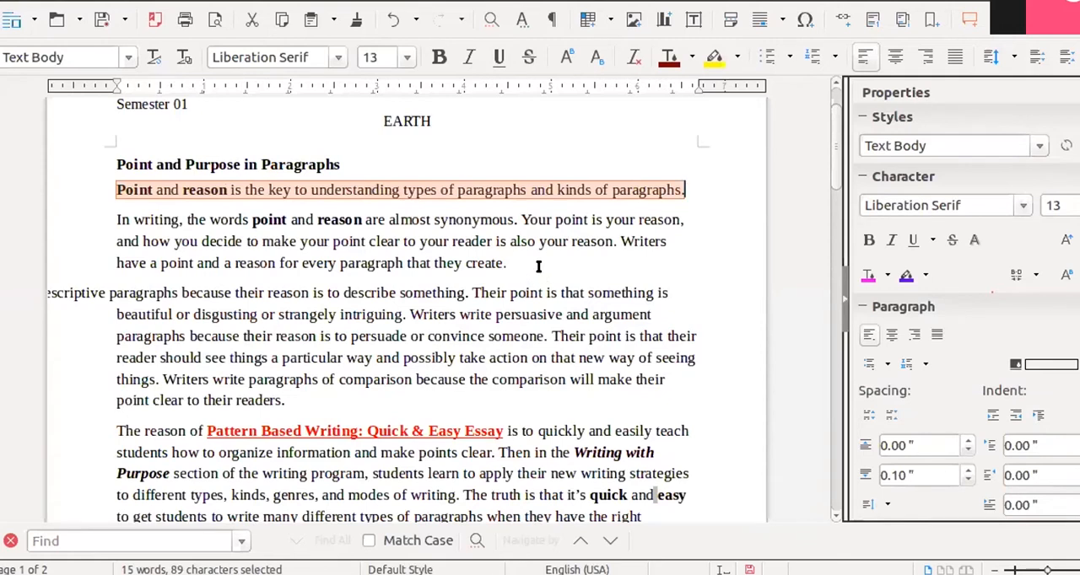
- Select the whole paragraph that begins "In writing, the words point and reason", and clear the selection
click(503, 263)
drag(506, 262, 114, 209)
click(375, 171)
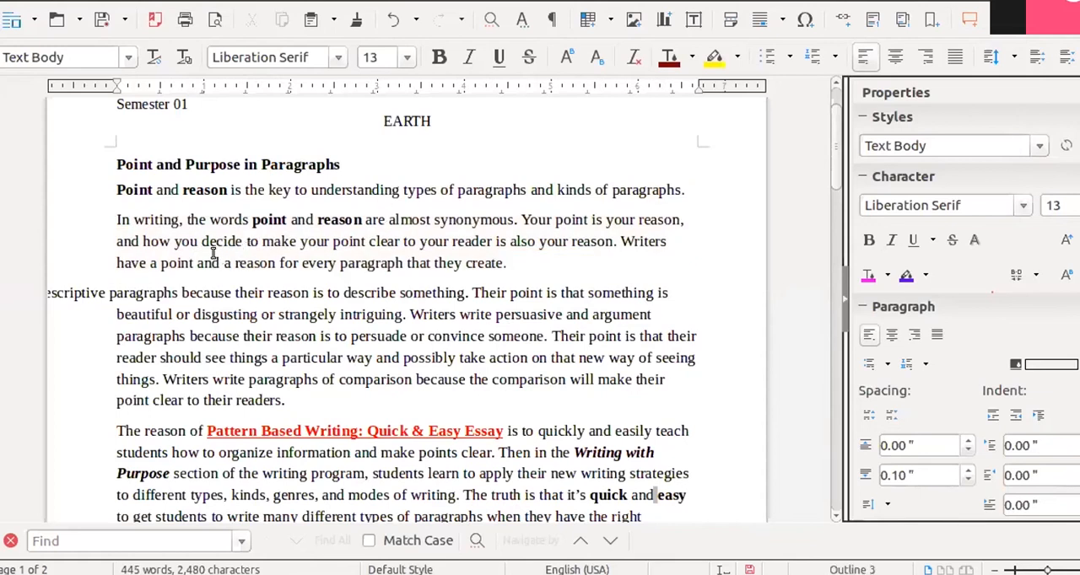
key(ctrl+3)
double_click(198, 218)
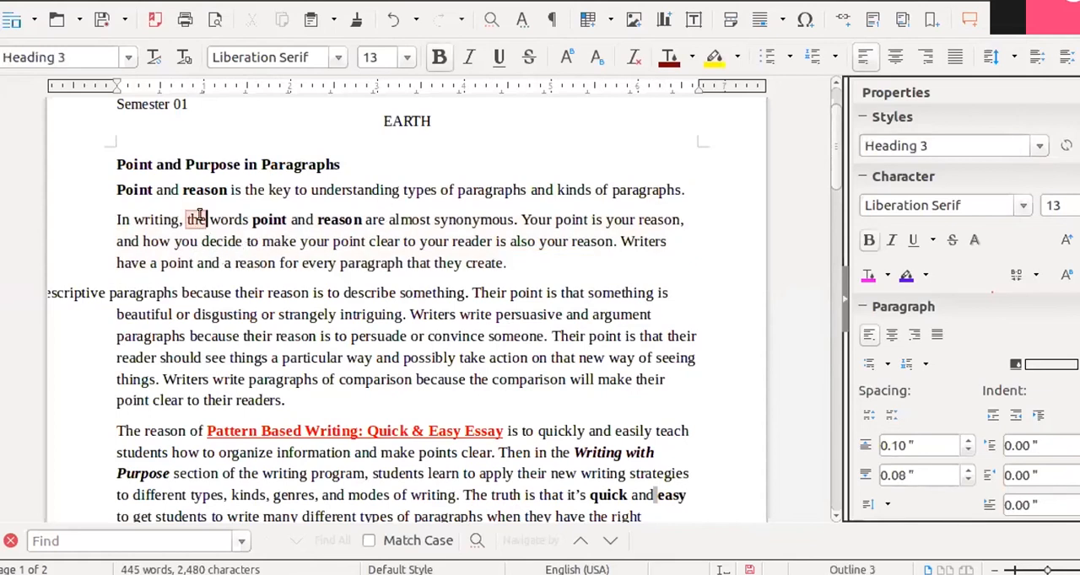
triple_click(238, 219)
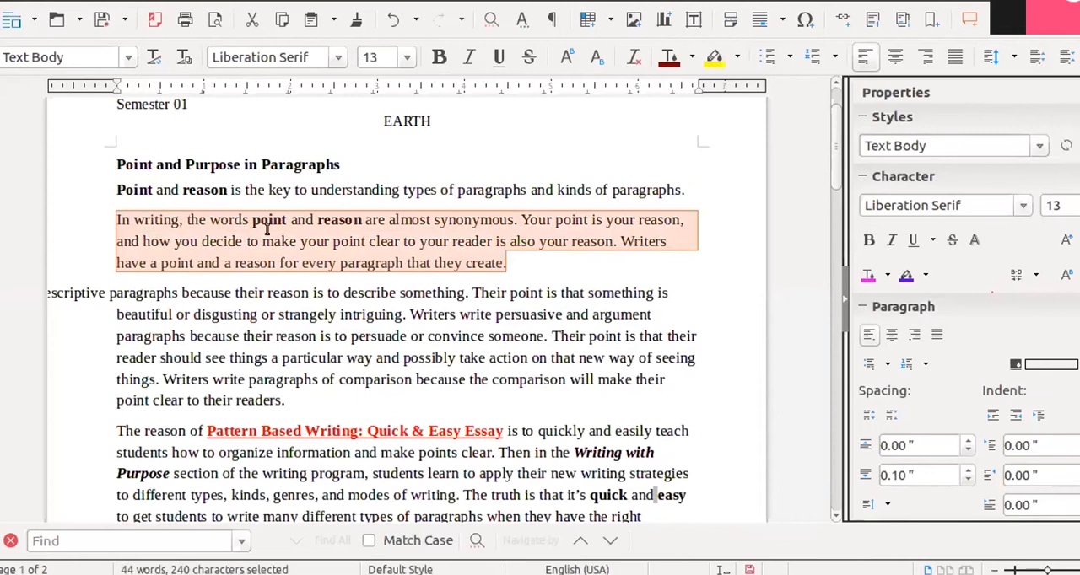
click(293, 292)
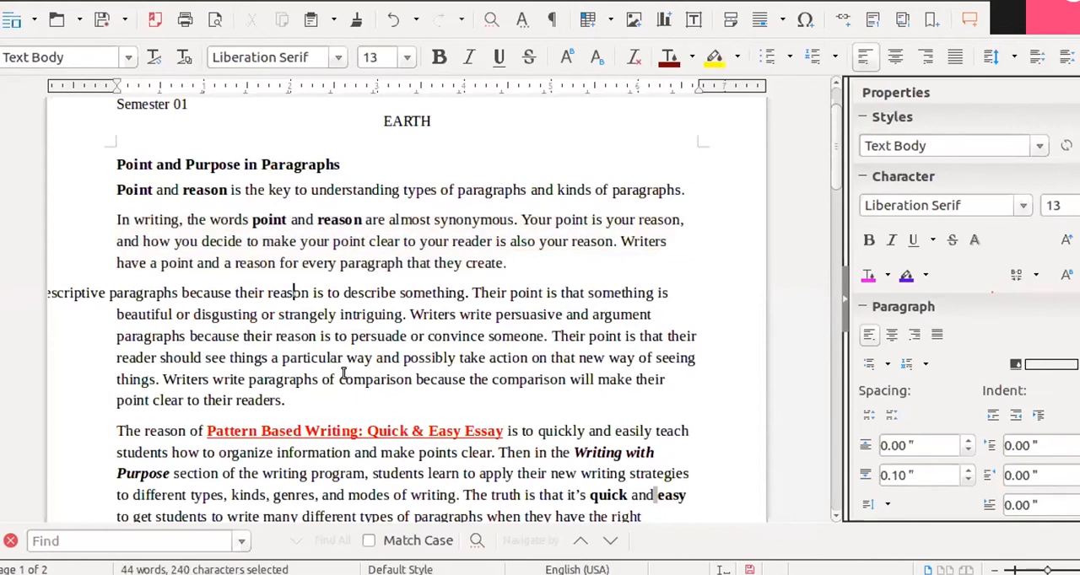
- Select the text of the descriptive paragraphs passage through "point clear to their readers." and clear the selection
scroll(296, 384, down, 1)
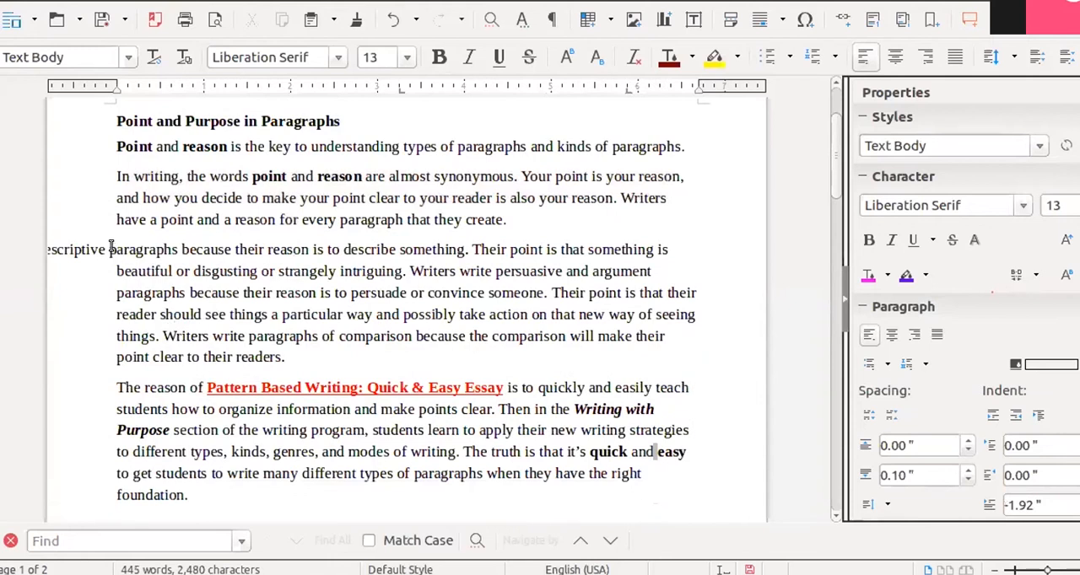
drag(112, 248, 563, 356)
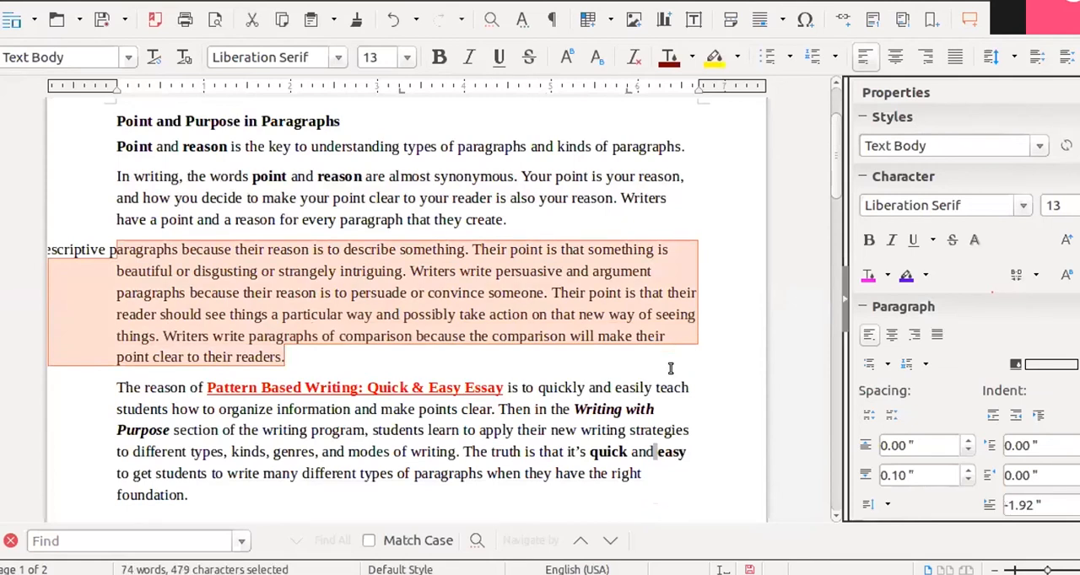
click(698, 213)
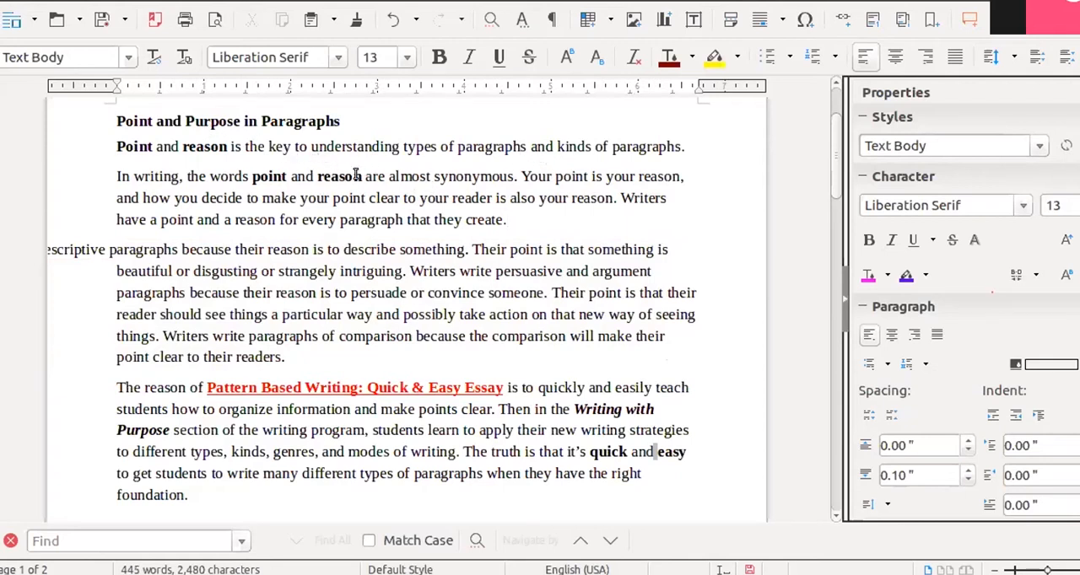
click(568, 198)
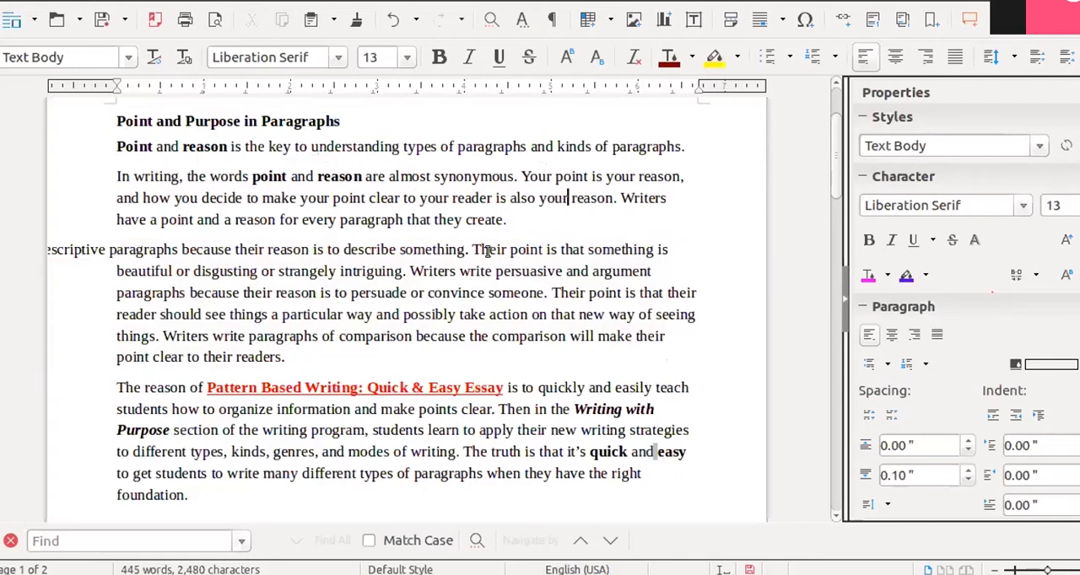
triple_click(209, 146)
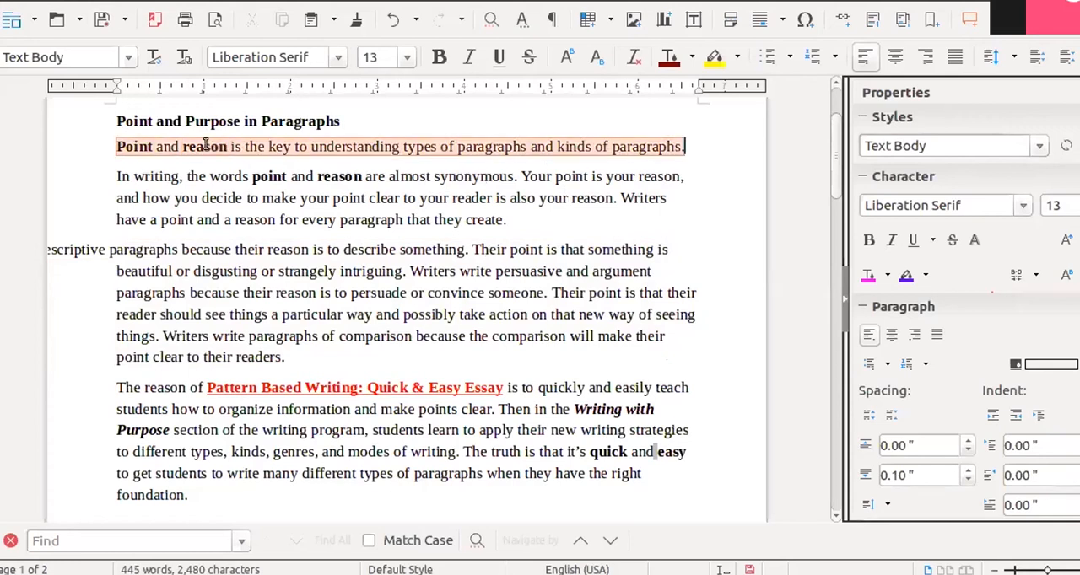
double_click(224, 175)
double_click(205, 146)
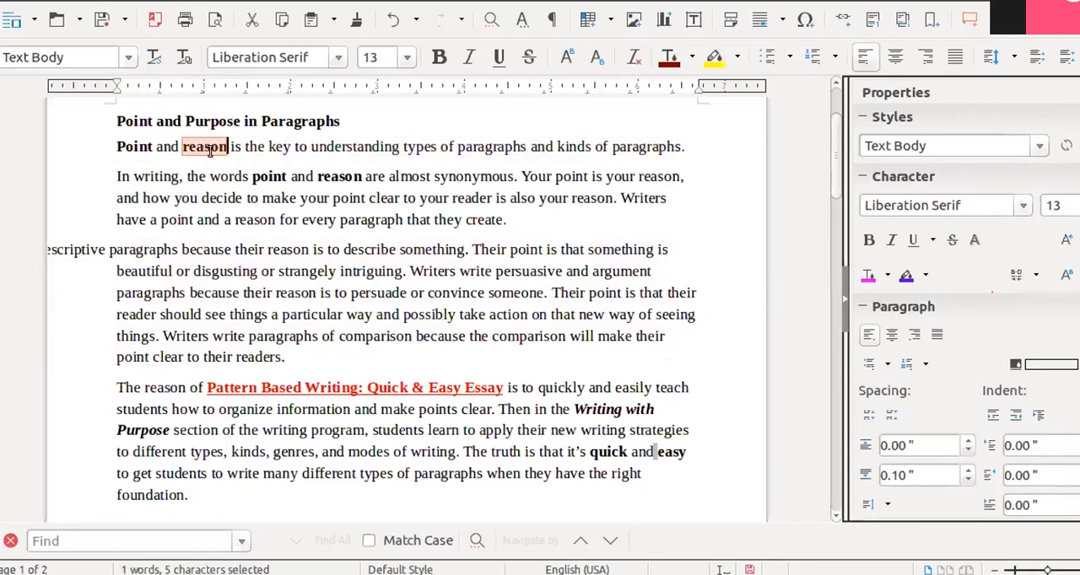
triple_click(342, 176)
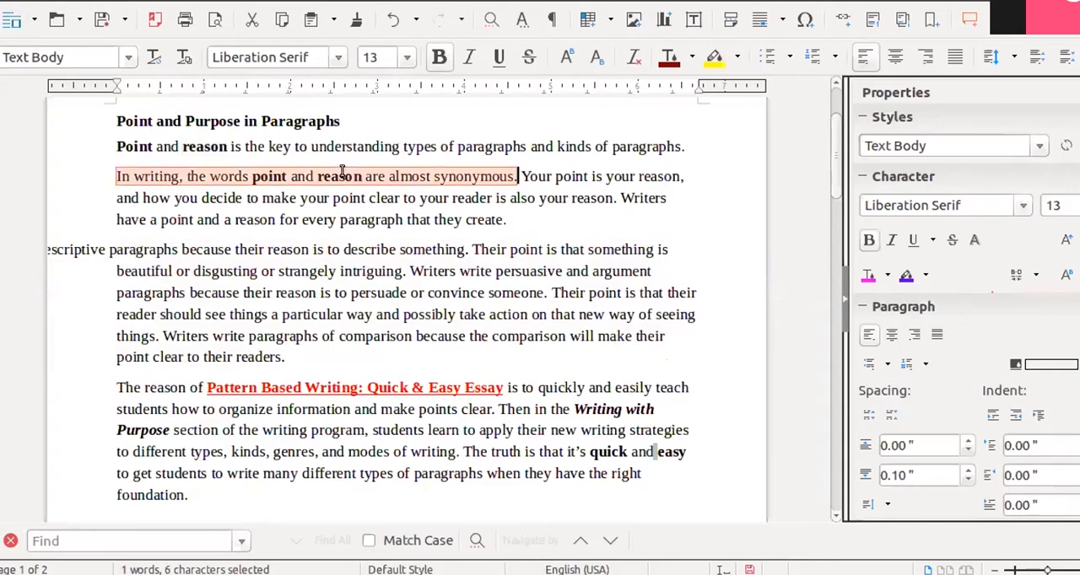
double_click(342, 175)
click(350, 247)
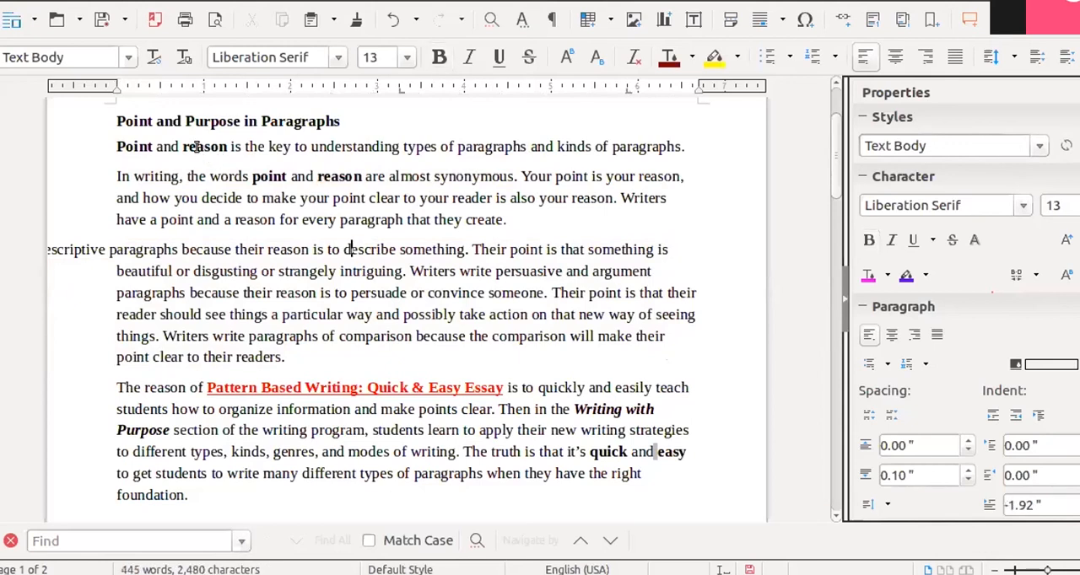
- Select three separate occurrences of "reason" together: one in the first sentence and two in the paragraph below it
double_click(196, 146)
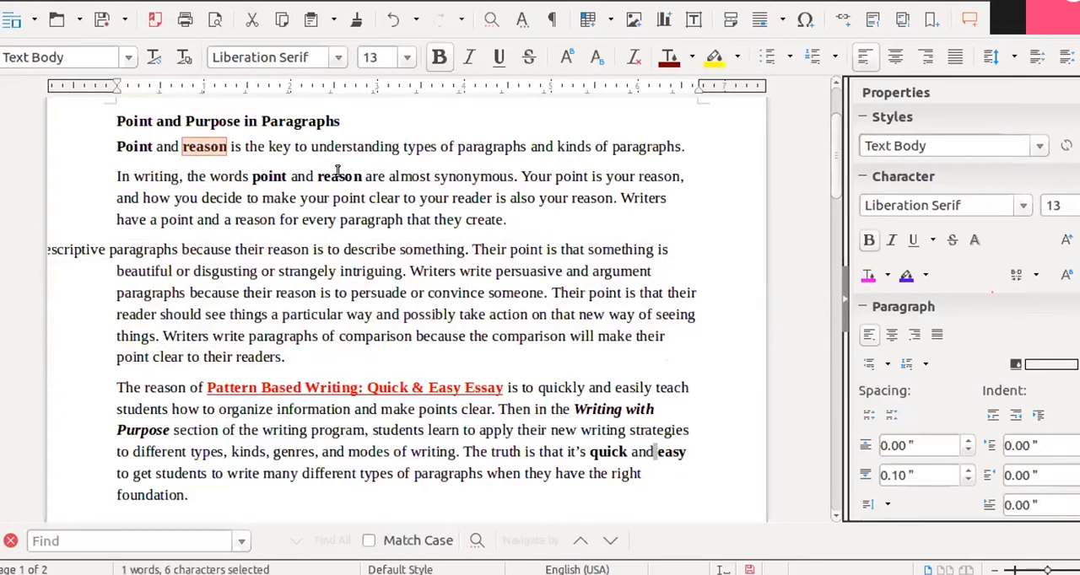
ctrl+double_click(338, 176)
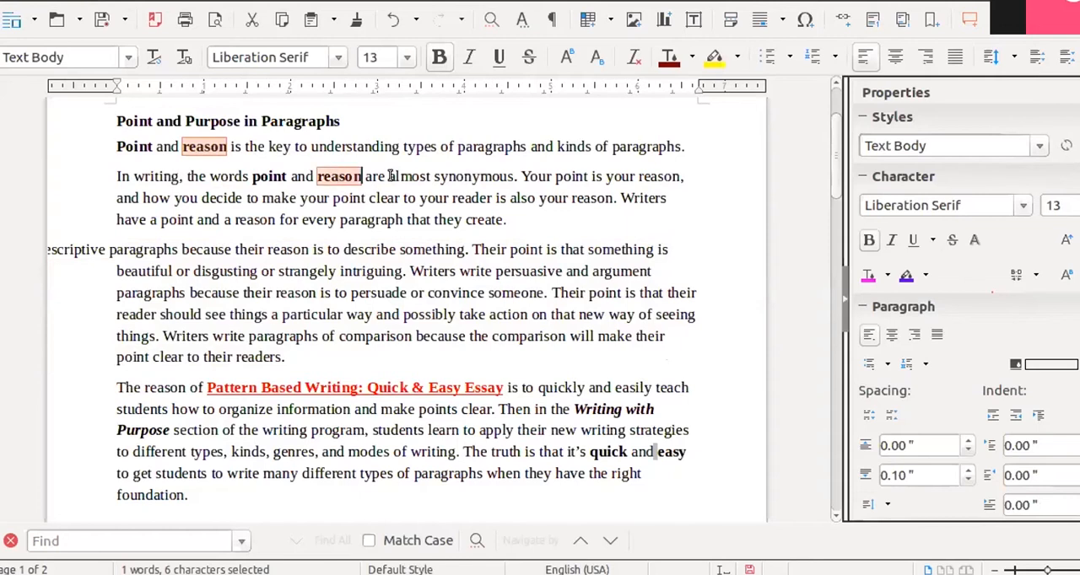
ctrl+double_click(653, 177)
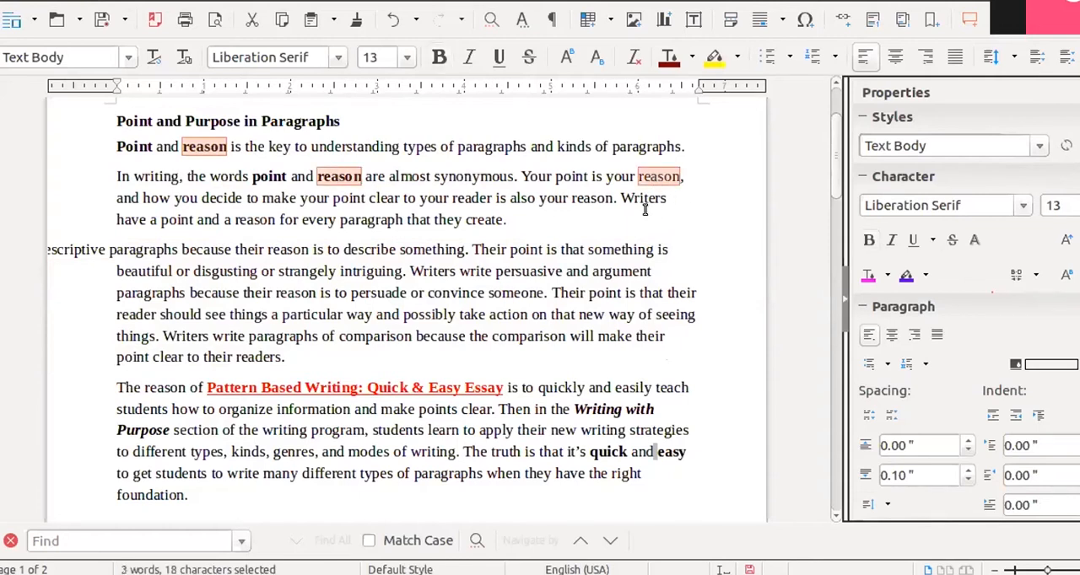
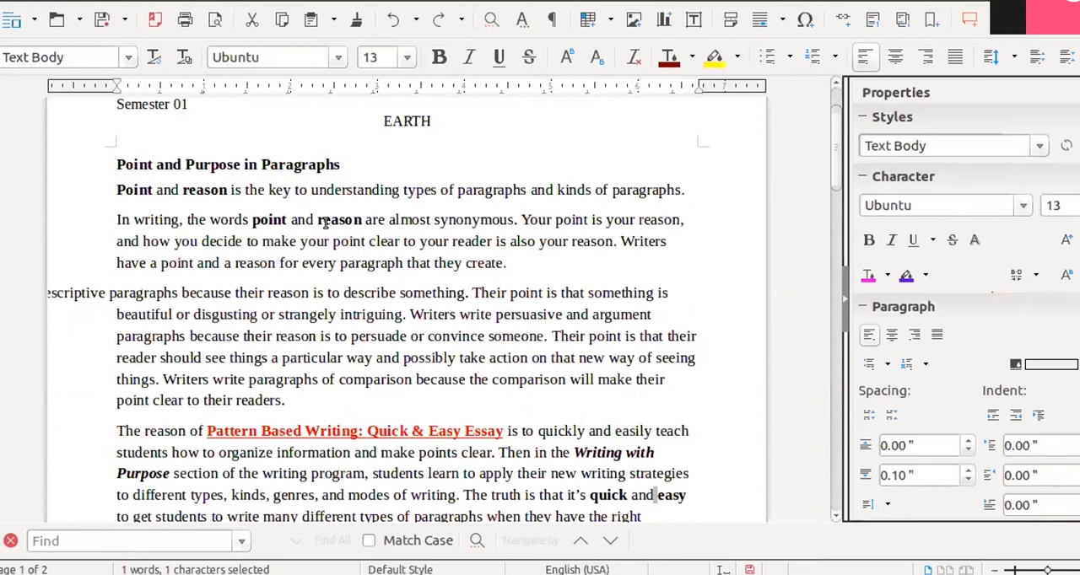
- Select "reason" individually in the first sentence and at two places in the paragraph below it, and clear the selection
double_click(200, 190)
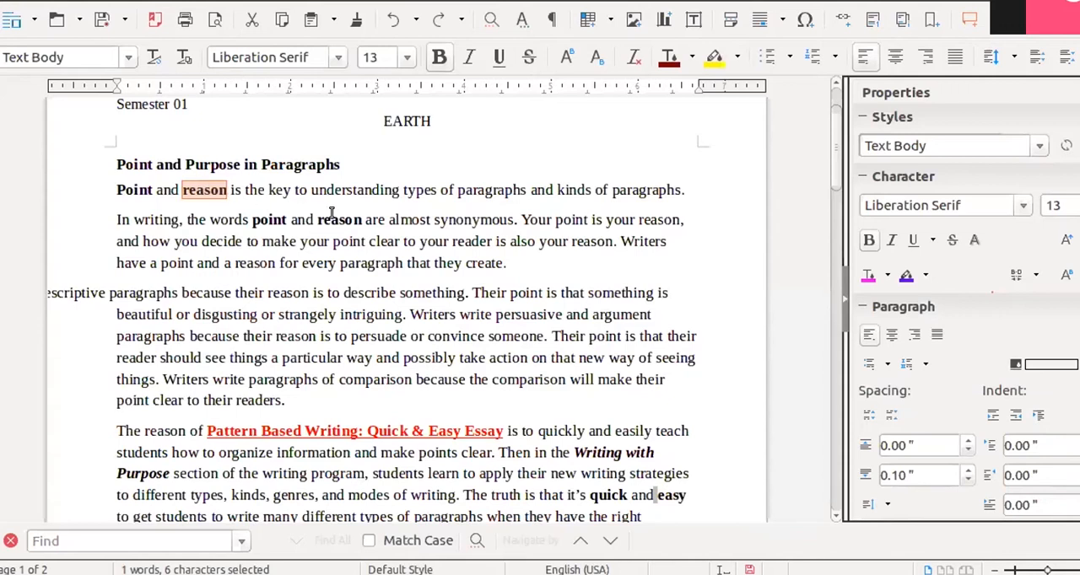
drag(363, 219, 317, 219)
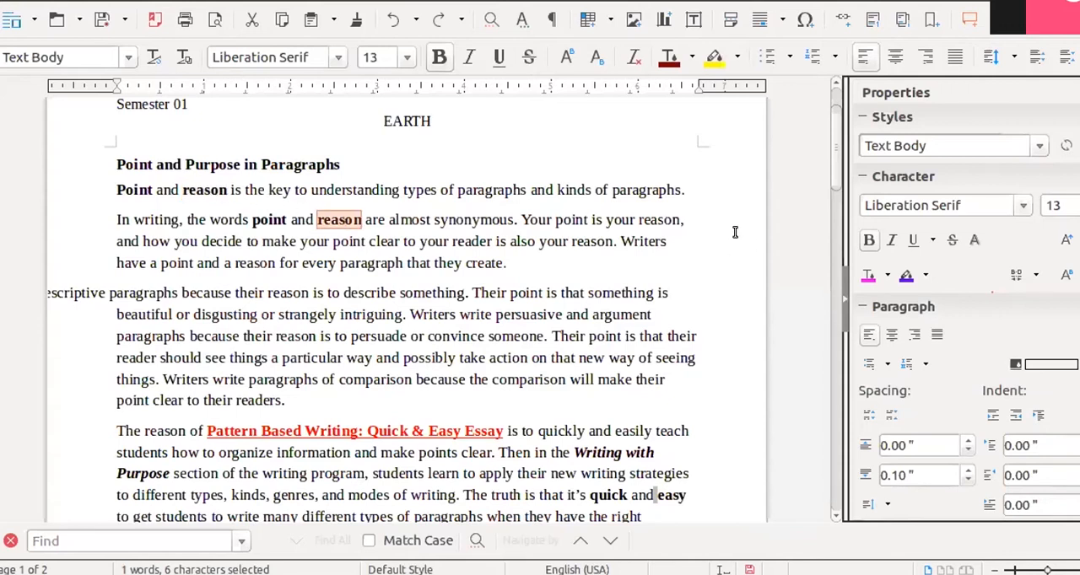
double_click(663, 219)
click(706, 292)
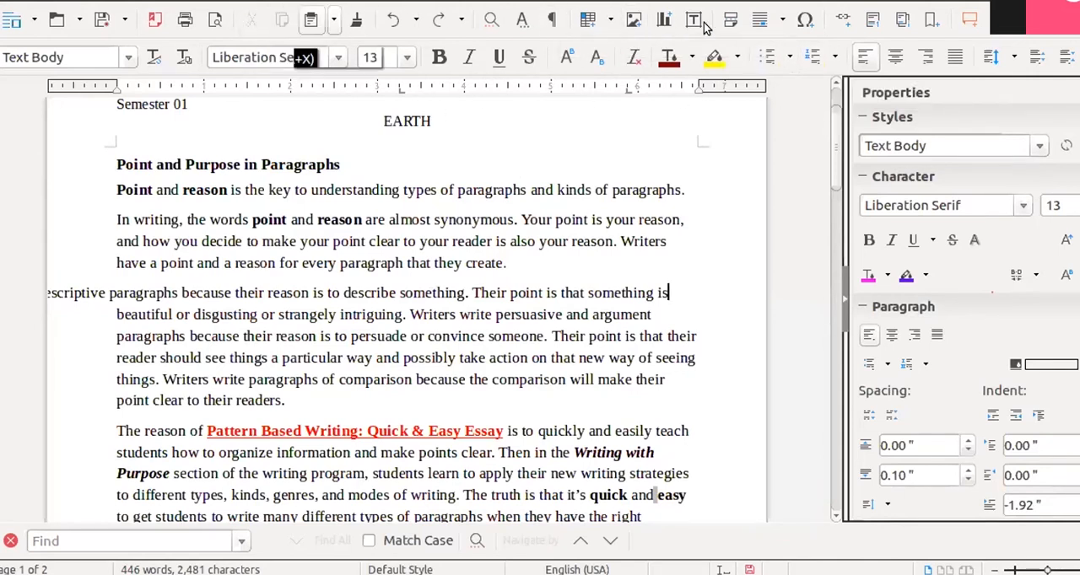
- Open the Find & Replace dialog in different ways and close it without searching
click(494, 26)
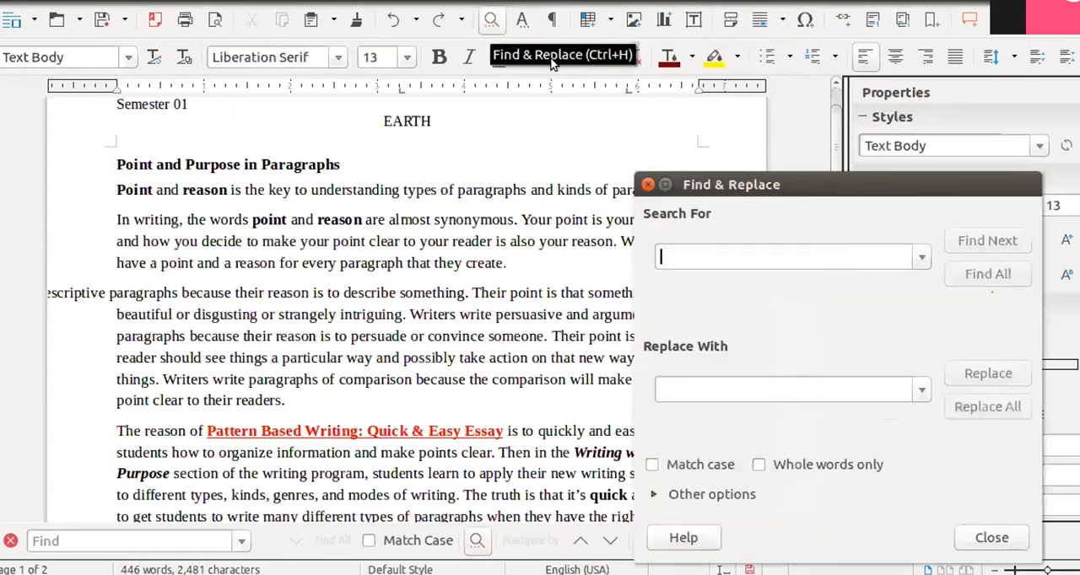
drag(789, 98, 783, 92)
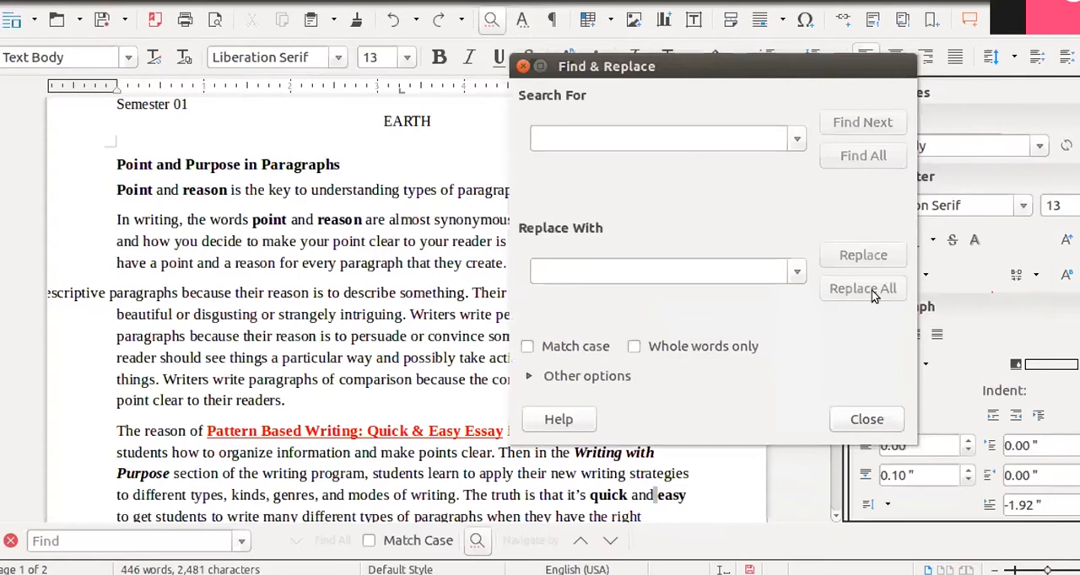
click(866, 420)
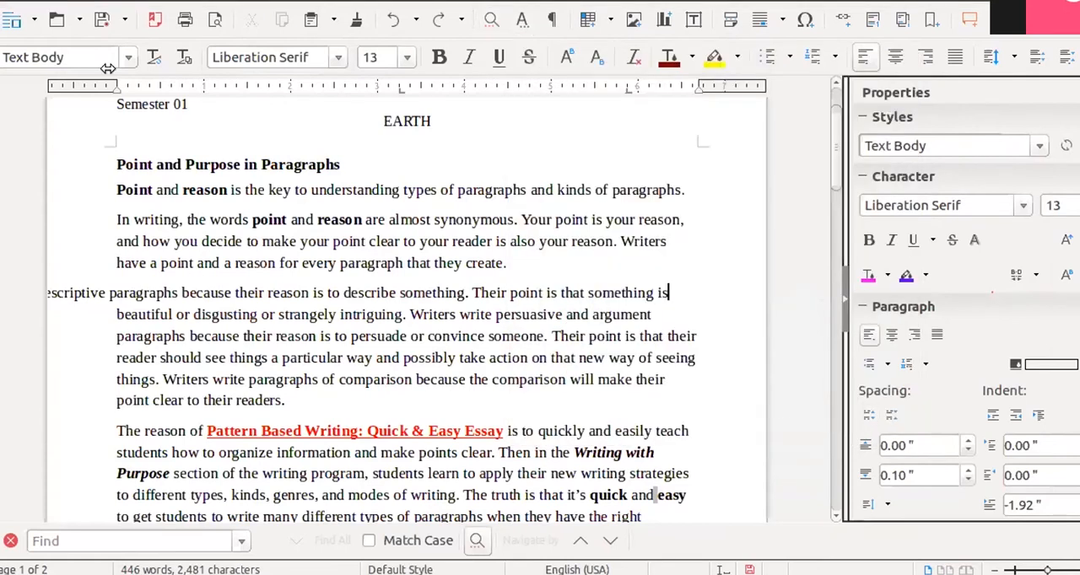
click(34, 2)
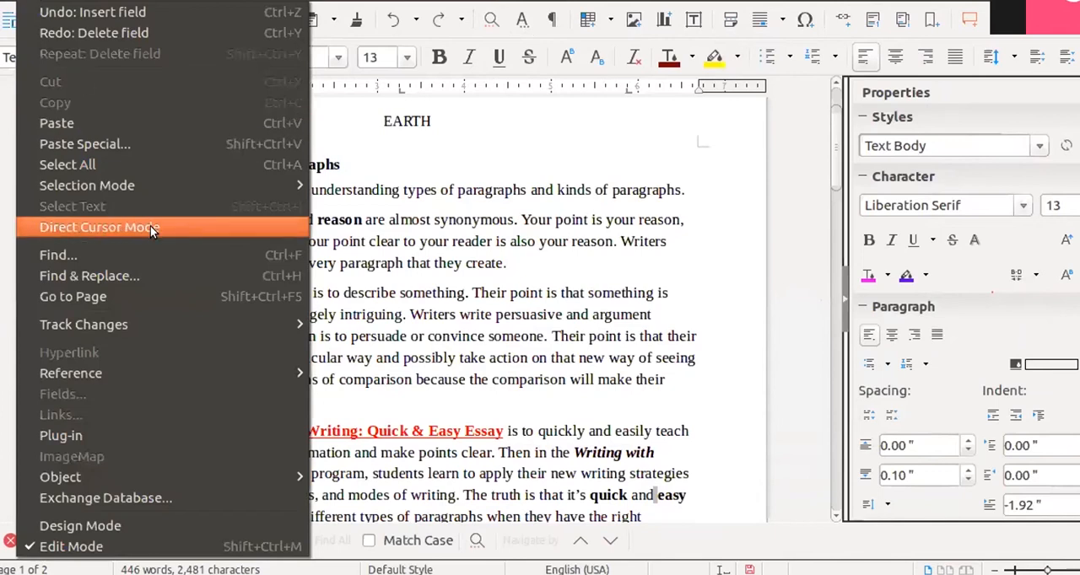
click(150, 274)
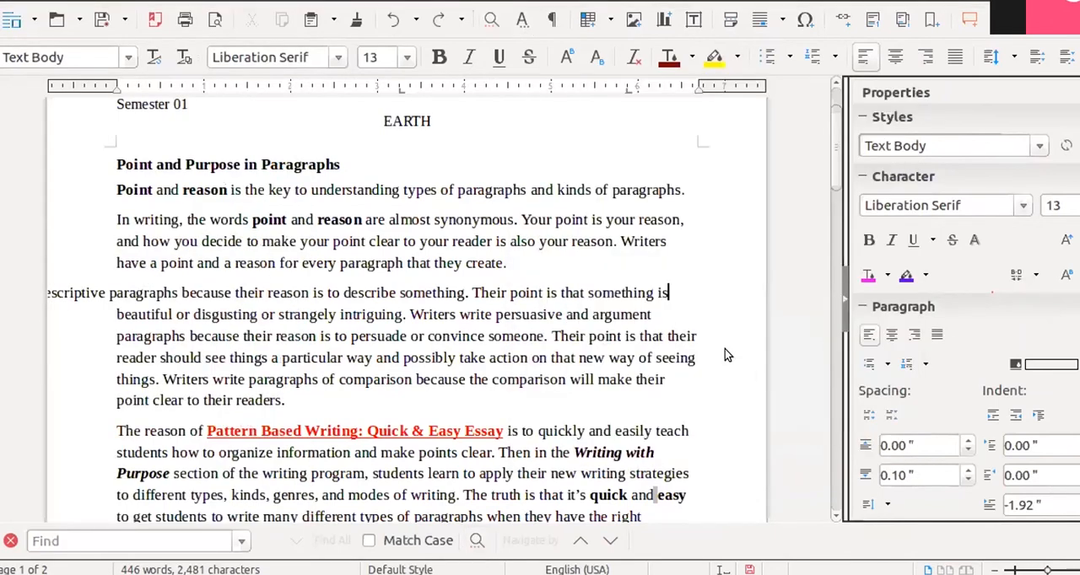
click(32, 3)
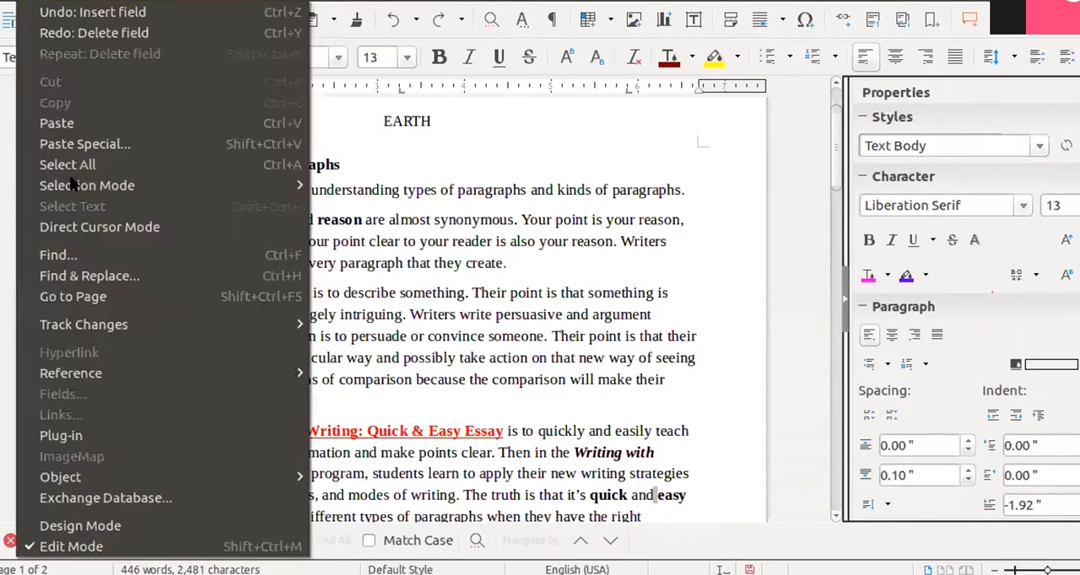
click(59, 274)
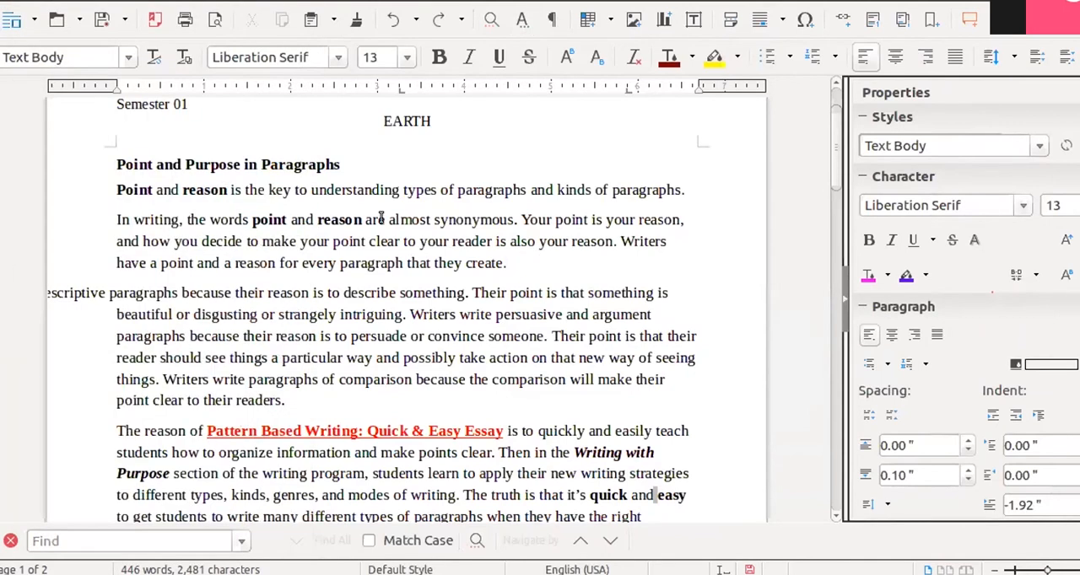
- Find all occurrences of "reason" in the document with Find & Replace
click(491, 20)
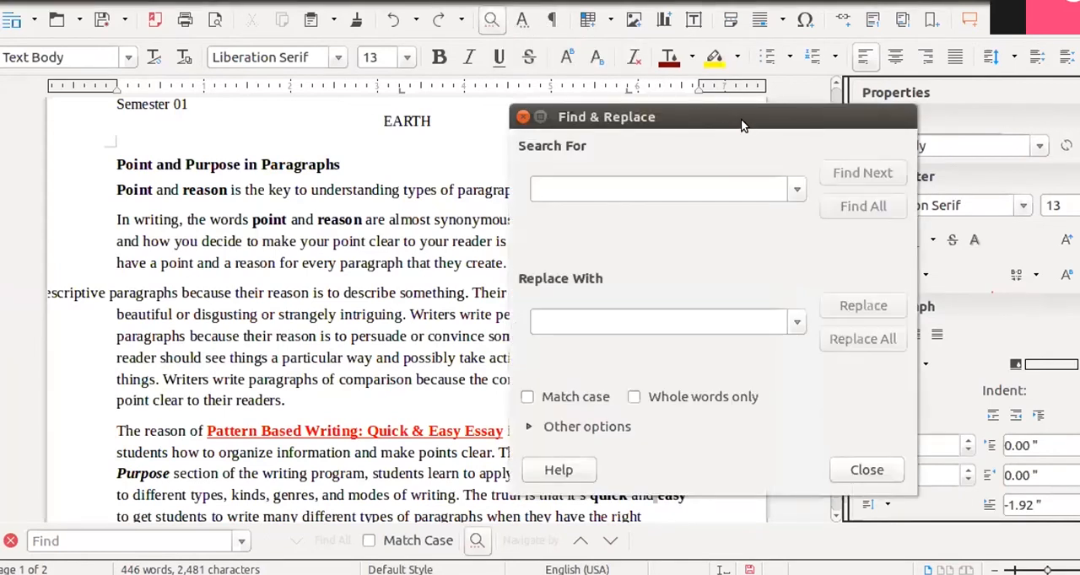
drag(736, 122, 777, 75)
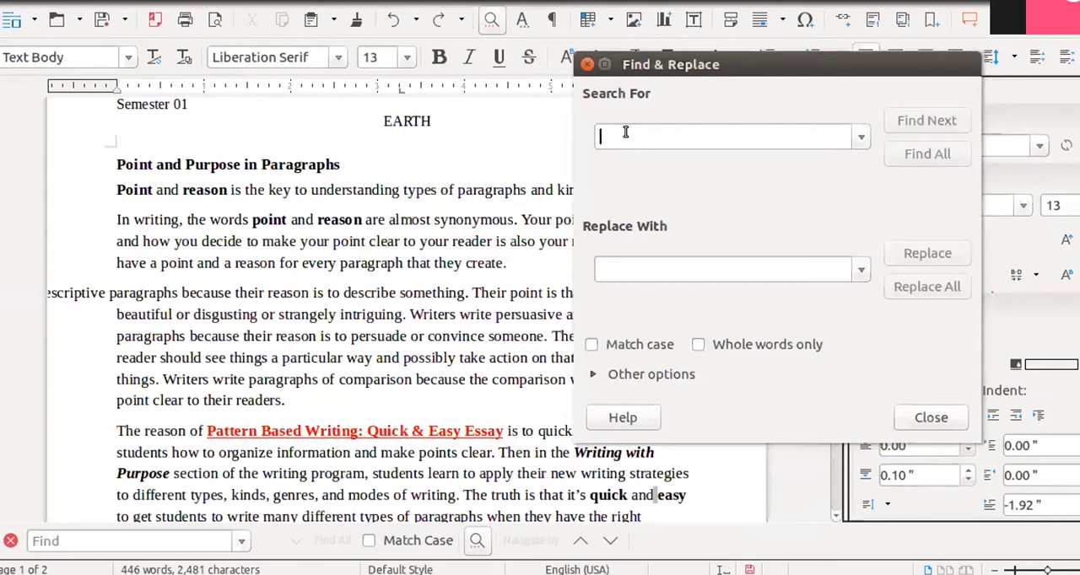
text(re)
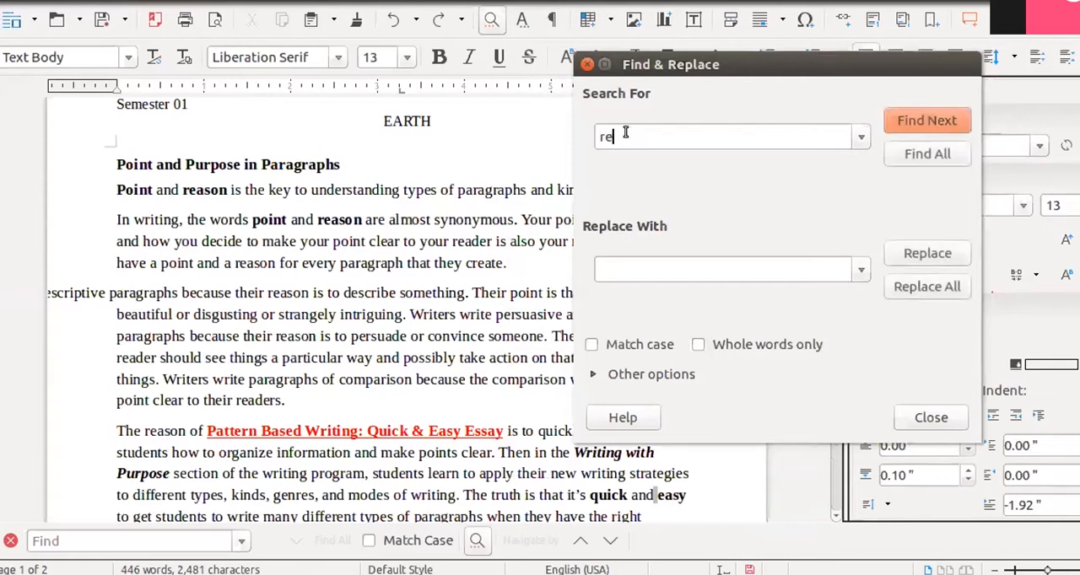
text(son)
click(614, 137)
text(a)
click(935, 157)
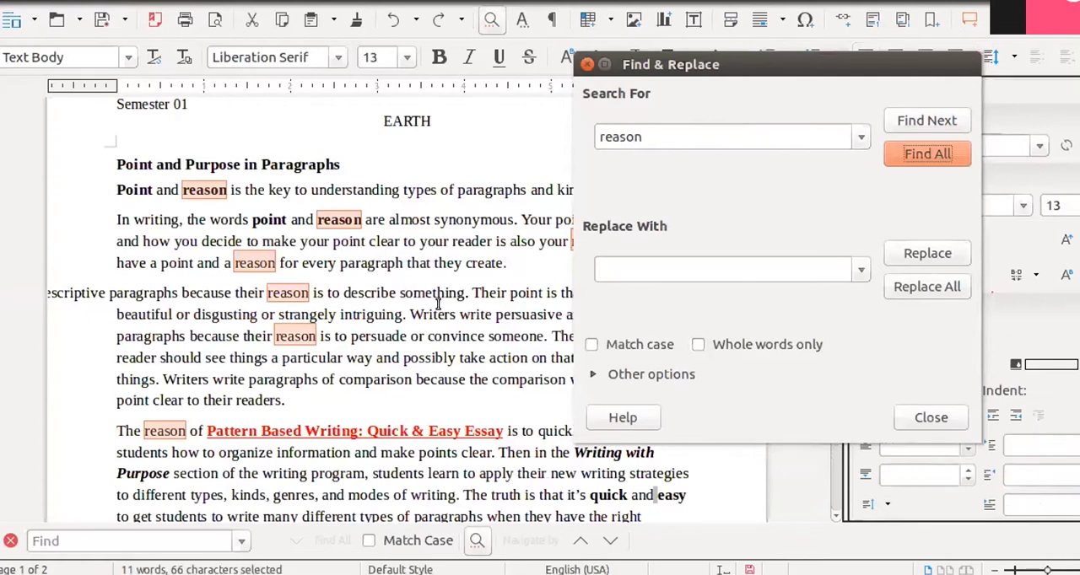
- Replace every occurrence of "reason" with "purpose" and close Find & Replace
click(816, 273)
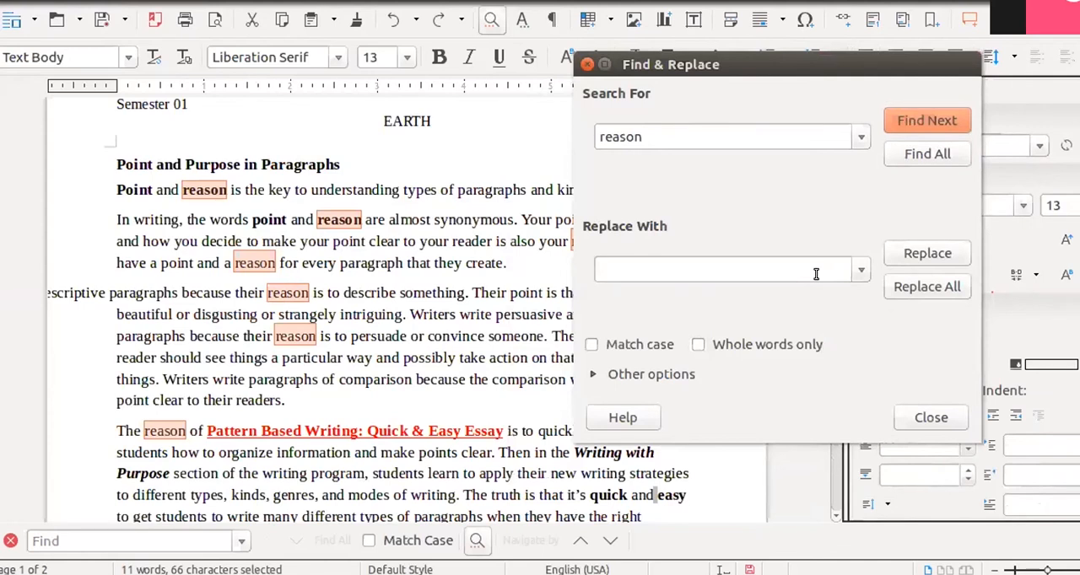
text(purp )
text(se)
click(920, 290)
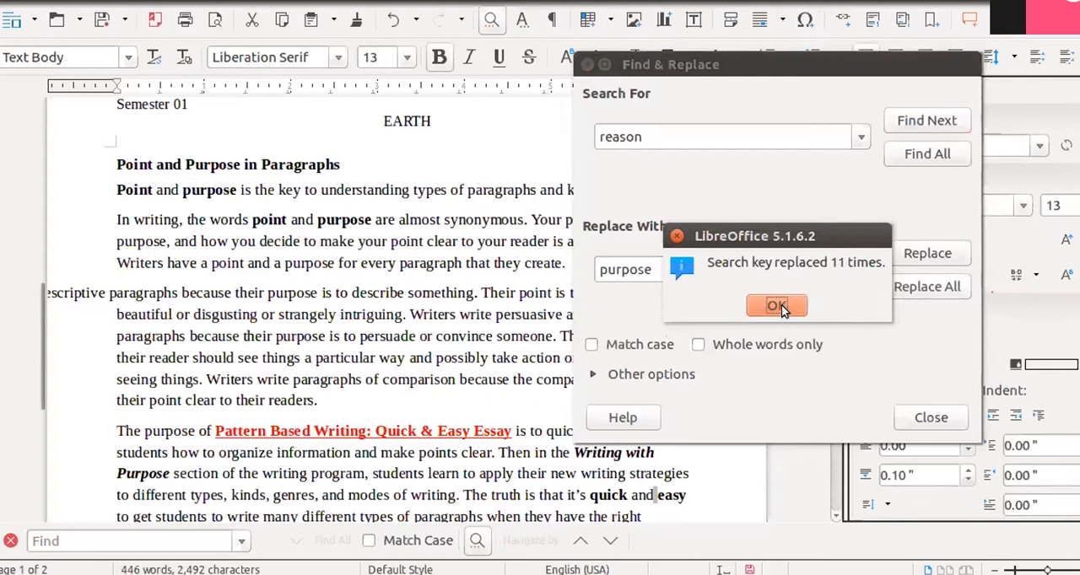
click(790, 306)
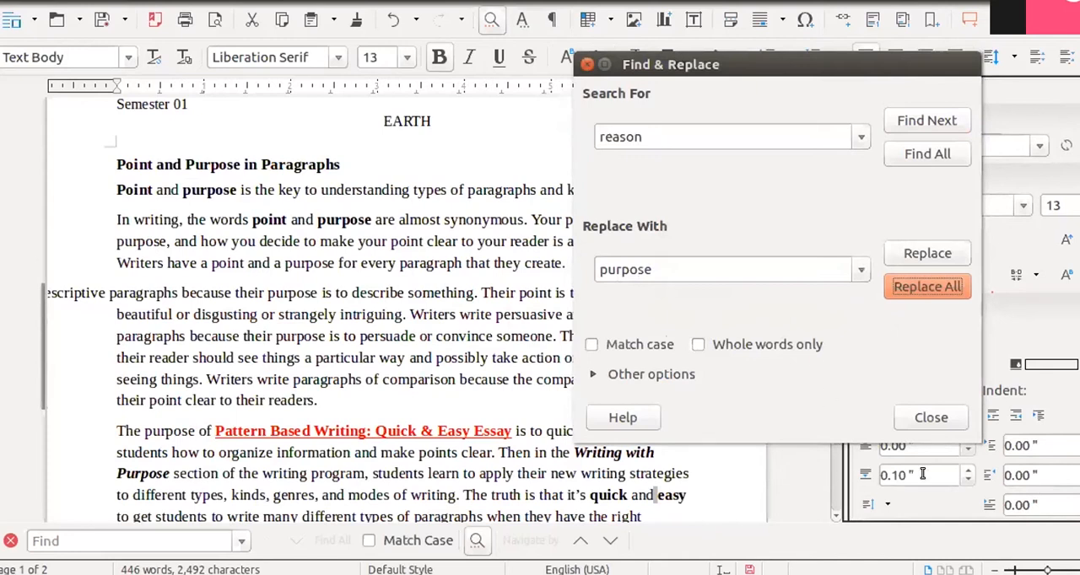
click(931, 419)
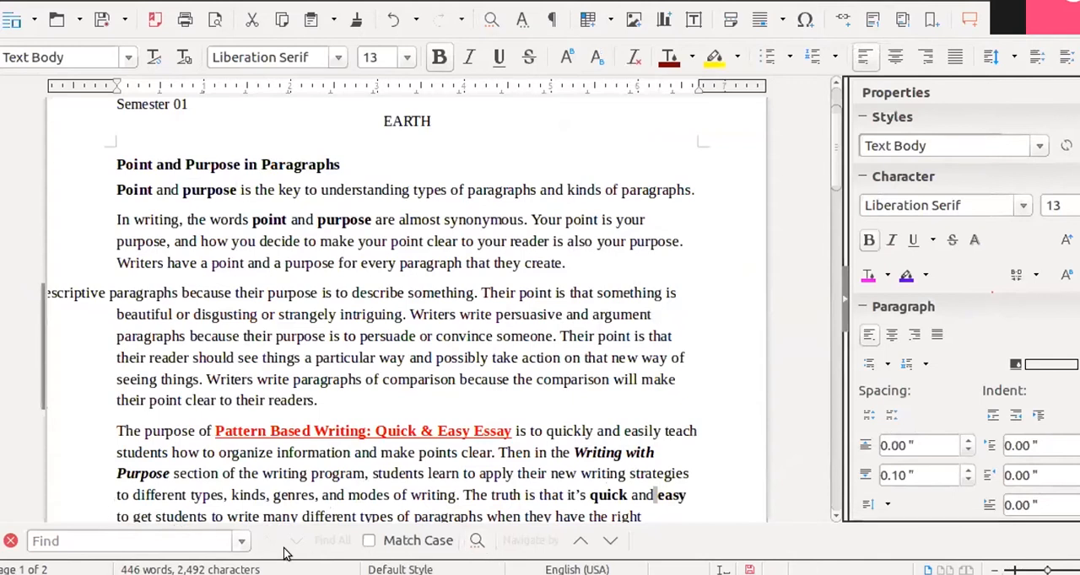
- Enter "point" as the quick find text and enable case-sensitive matching
click(140, 545)
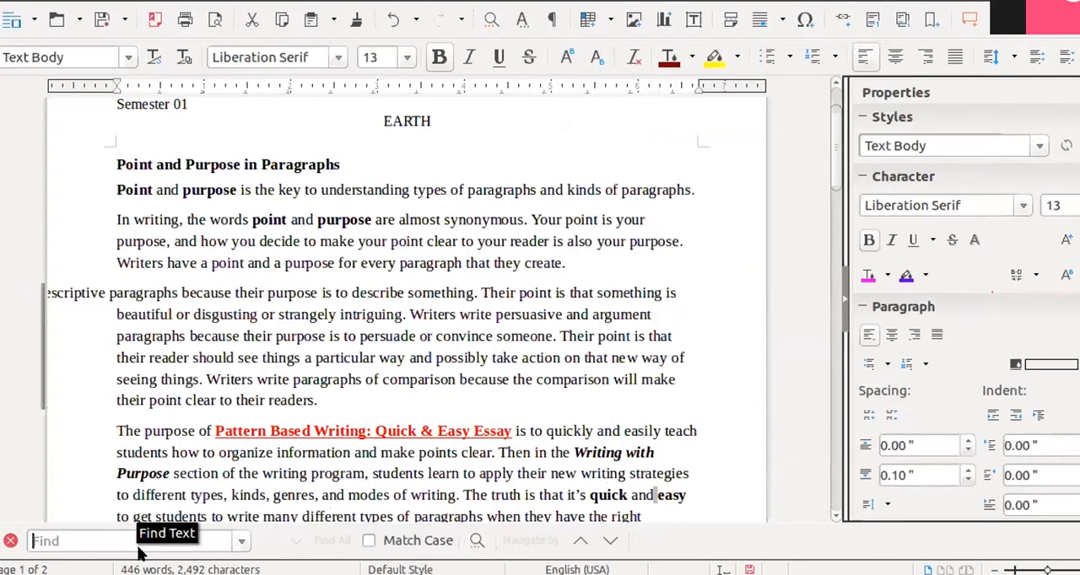
text(point)
click(369, 541)
key(ctrl+z)
- Delete letters inside three words so that "synonymous" becomes "onymous", "someone" becomes "somne" and "way" becomes "y"
click(482, 229)
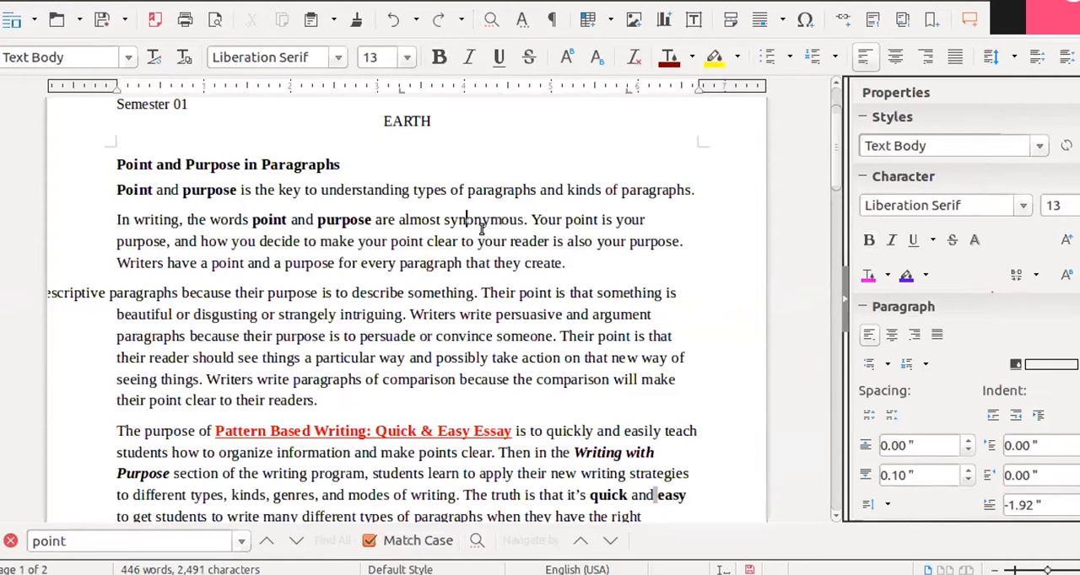
key(BackSpace)
key(BackSpace)
key(BackSpace)
click(700, 330)
key(BackSpace)
key(BackSpace)
key(BackSpace)
key(BackSpace)
click(557, 416)
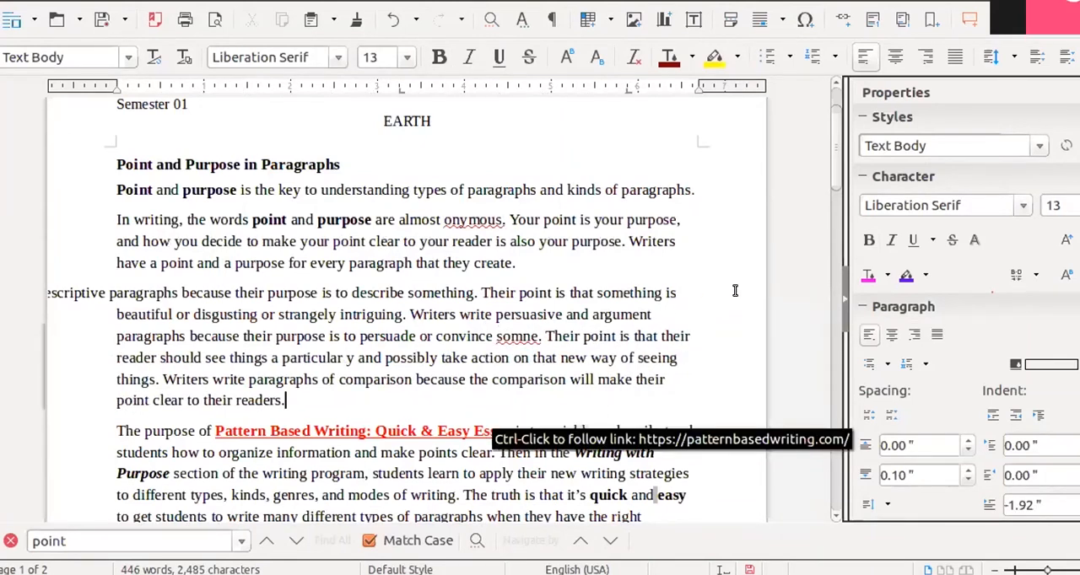
click(627, 137)
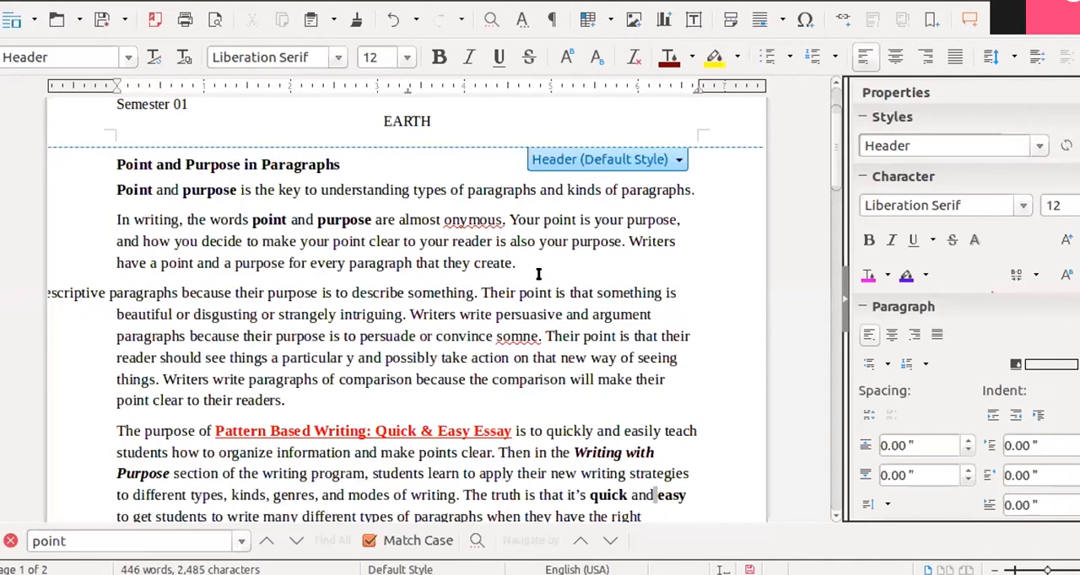
- Correct the misspelled word "onymous" to the suggested spelling "synonymous"
right_click(463, 224)
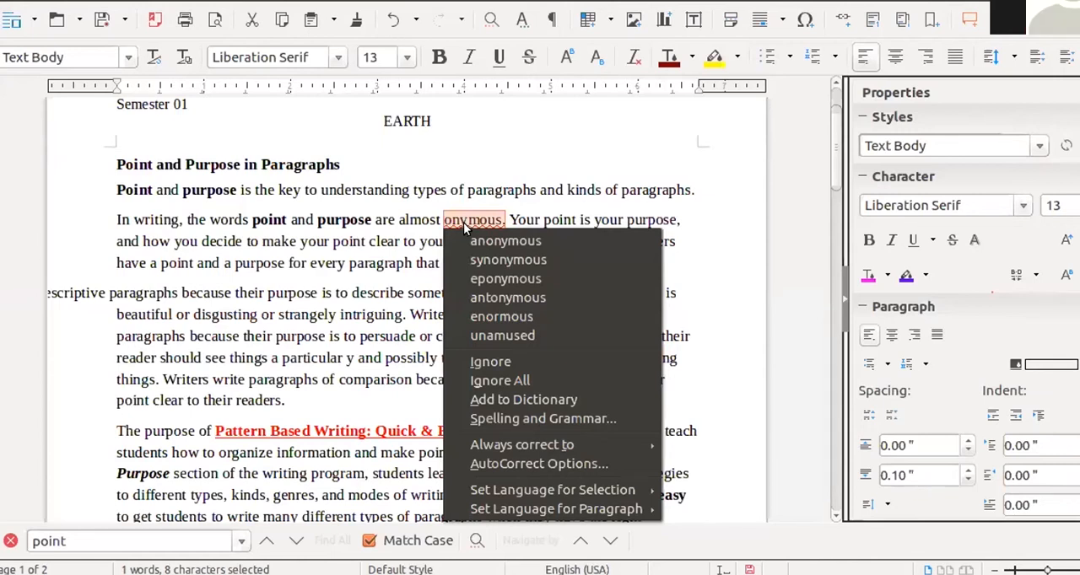
click(508, 259)
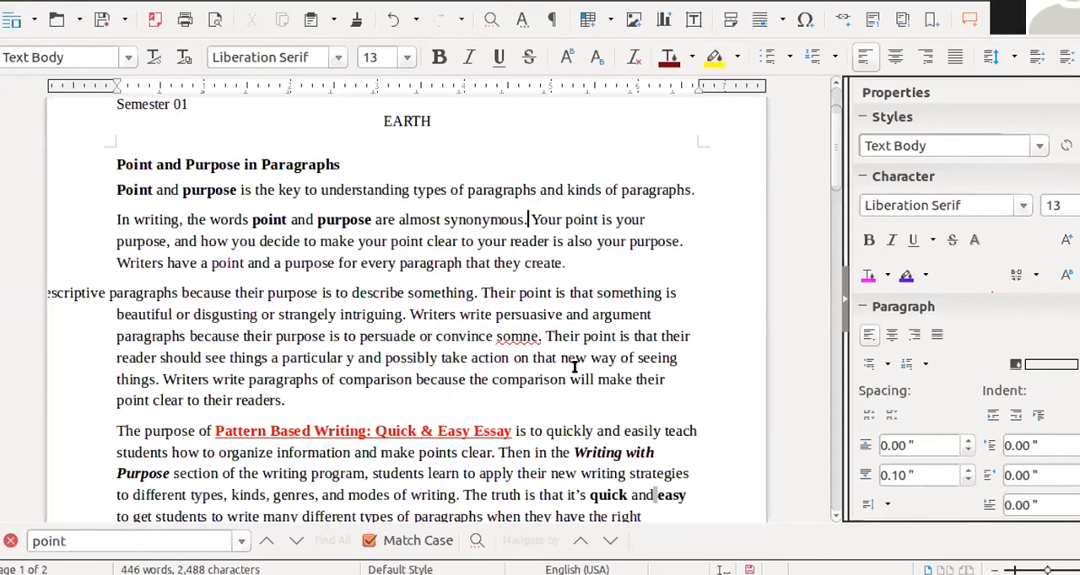
key(ctrl+p)
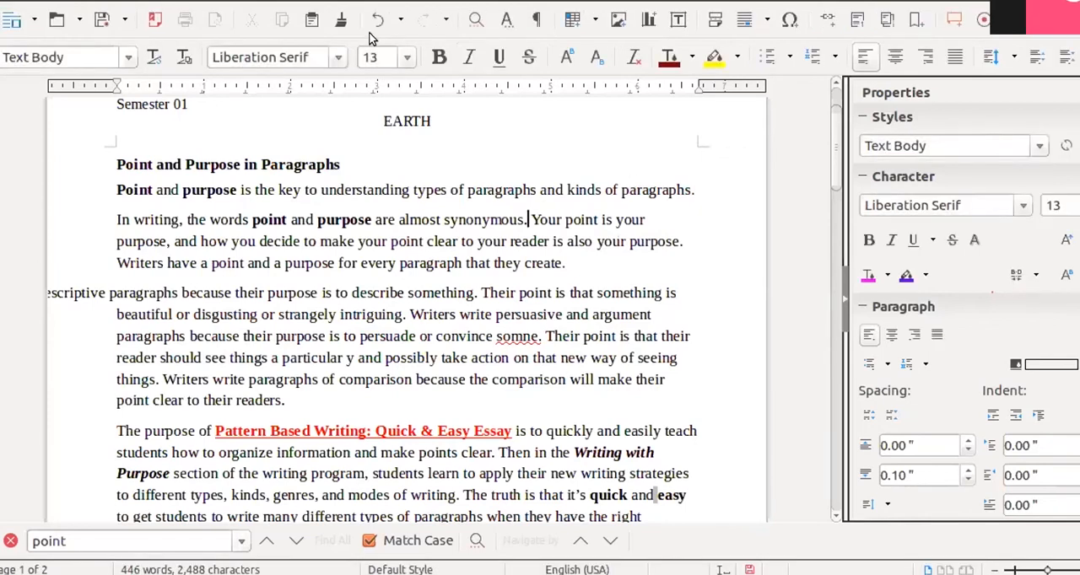
- Run the Spelling and Grammar check twice, look at the suggestions for "somne" and close the dialog without correcting it
click(309, 1)
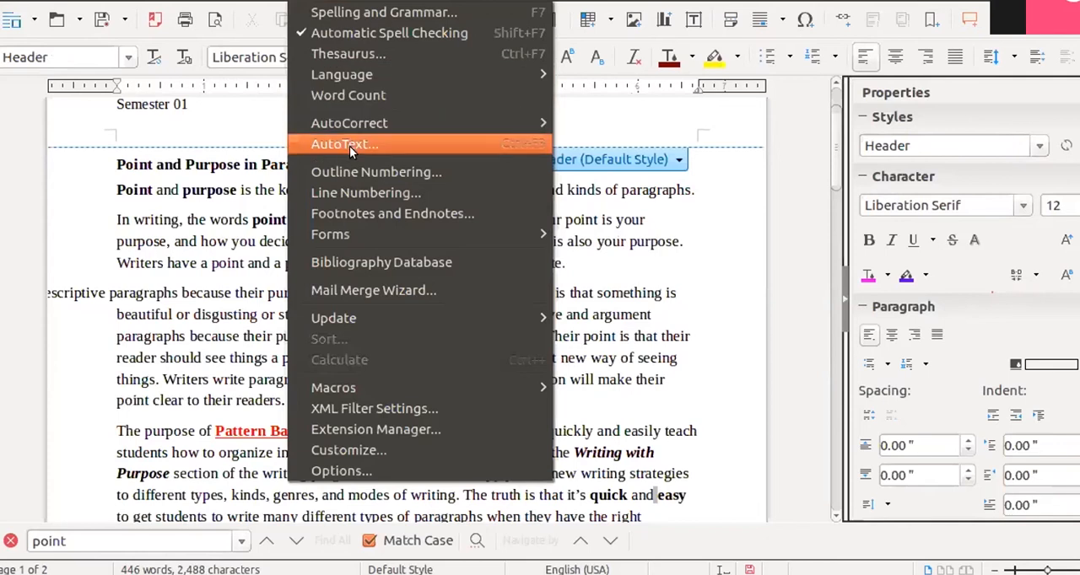
click(361, 14)
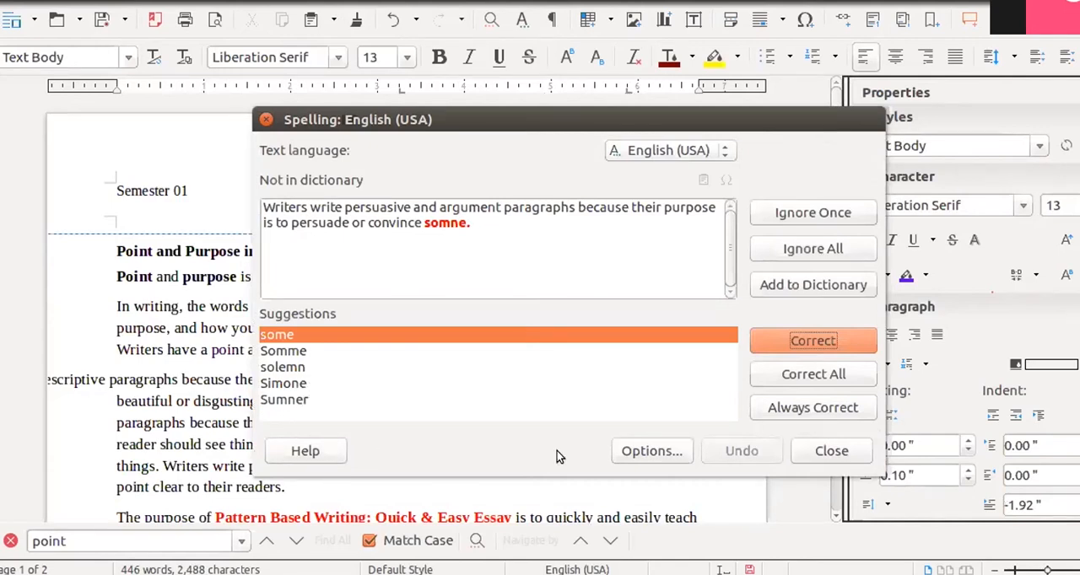
click(833, 453)
click(415, 157)
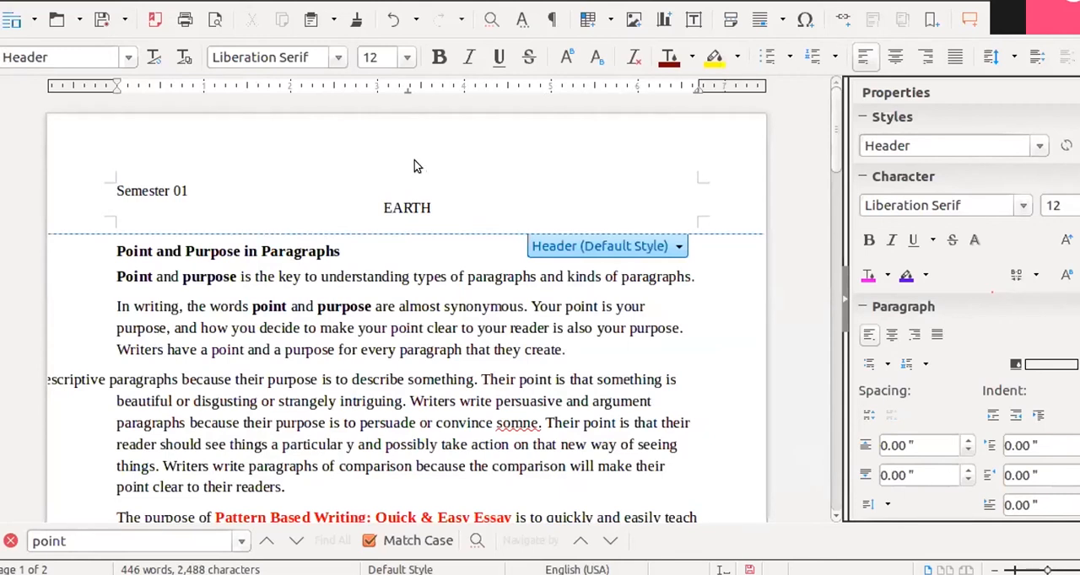
key(F7)
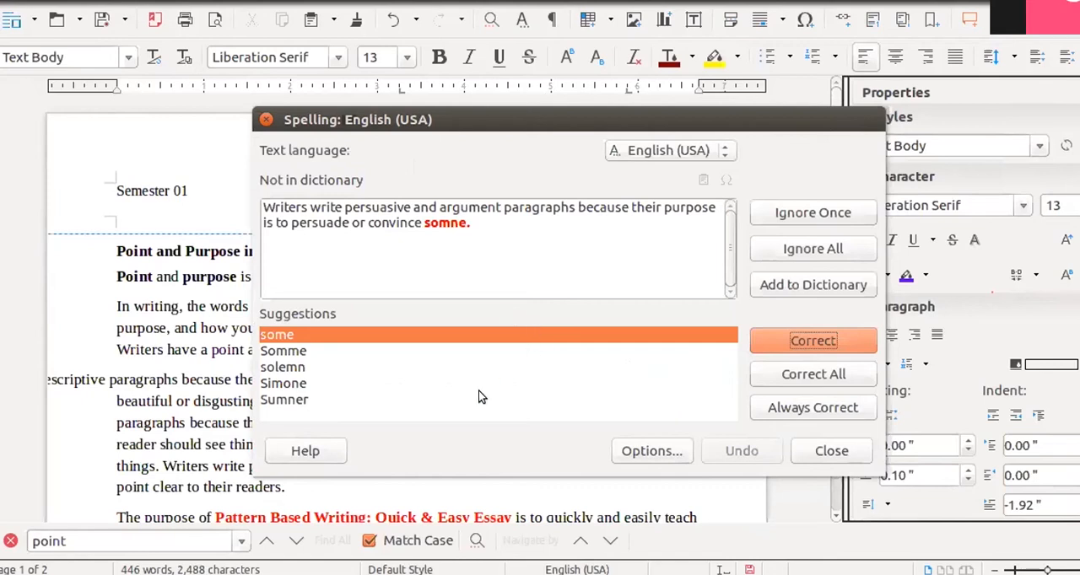
click(830, 452)
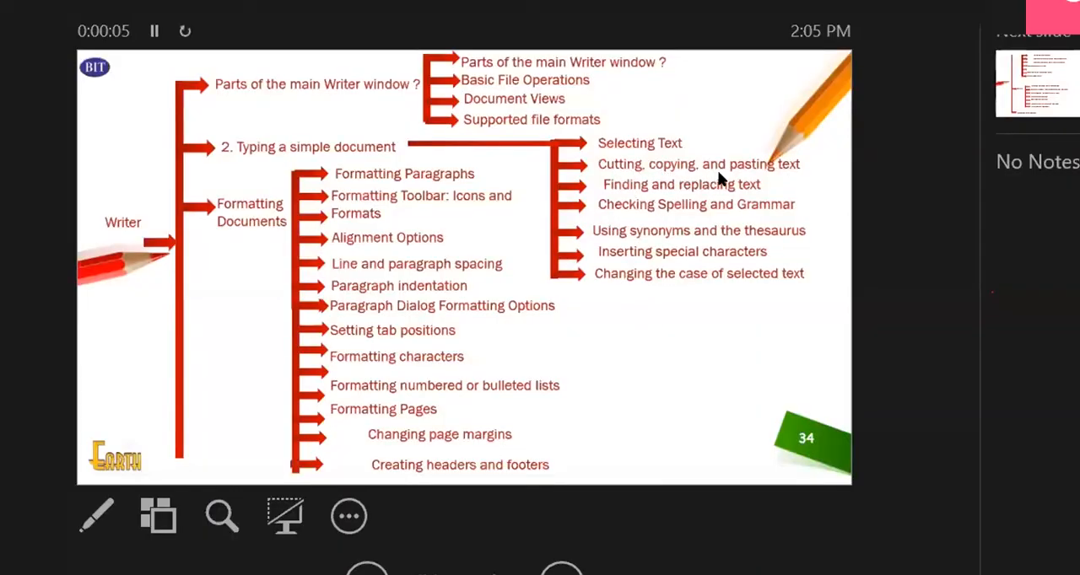
- Leave the slide show with the Writer topic overview and switch to the Ubuntu 2 virtual machine with the Writer document
click(238, 1)
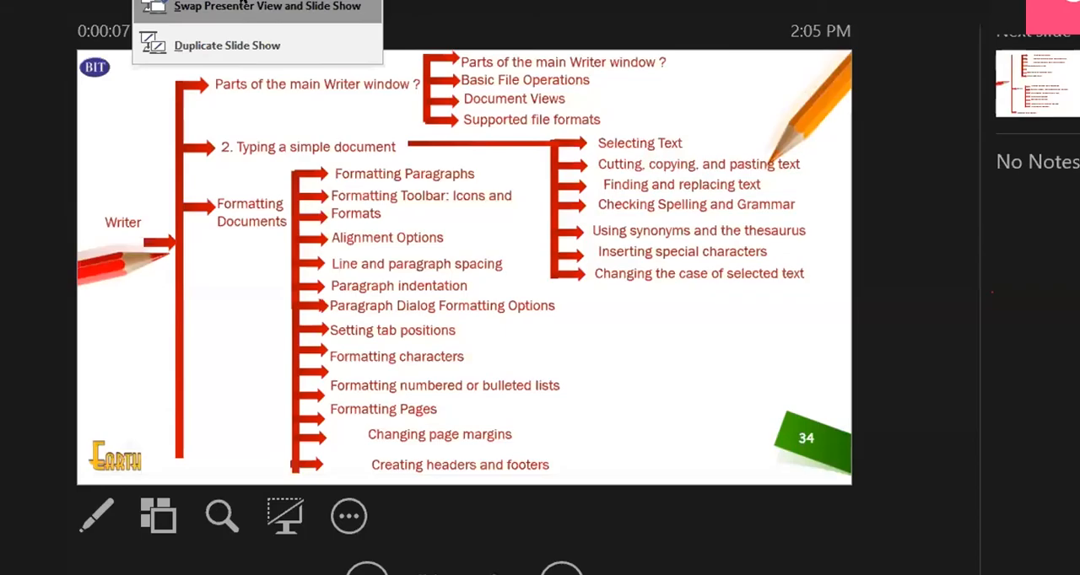
click(252, 3)
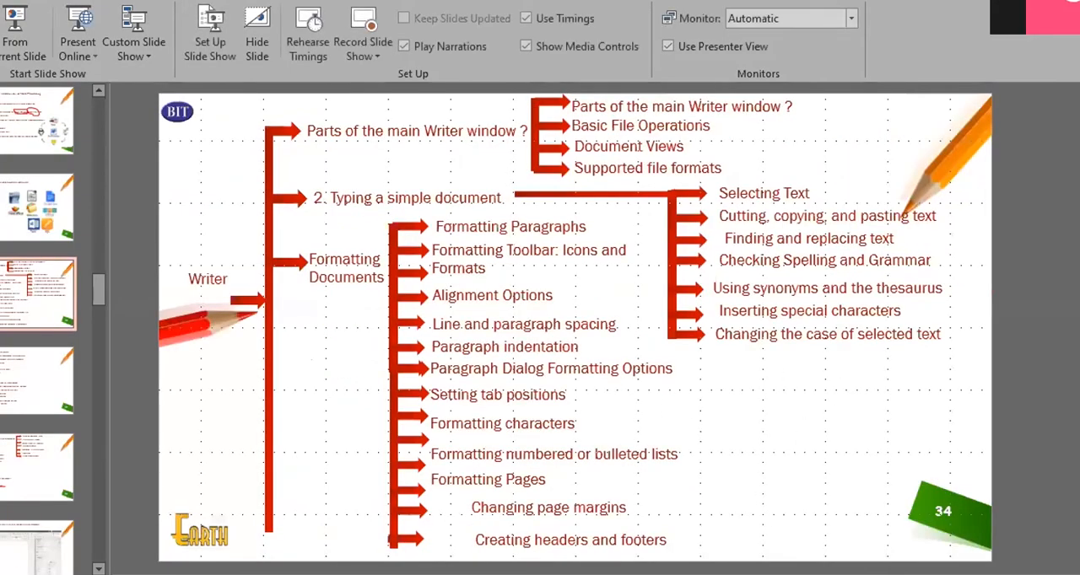
mouse_move(788, 573)
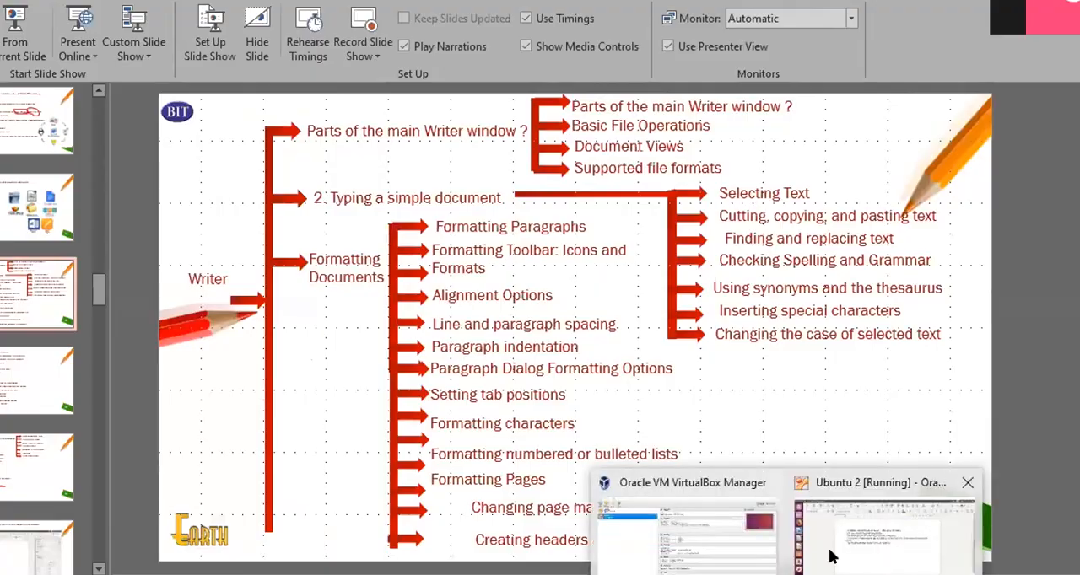
click(831, 556)
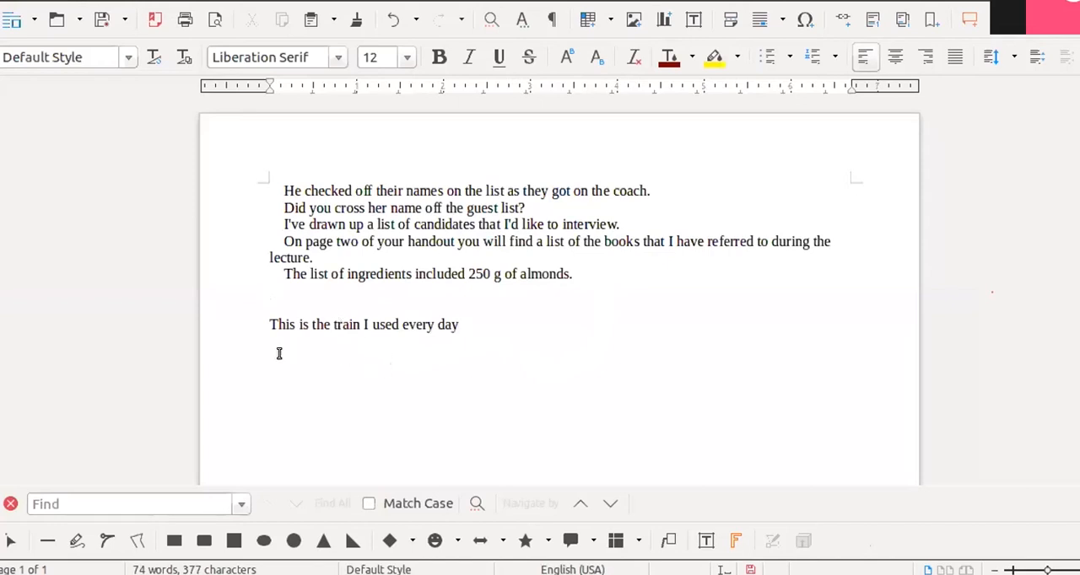
- Replace the word "train" in the last sentence with its suggested synonym "public transport"
double_click(356, 323)
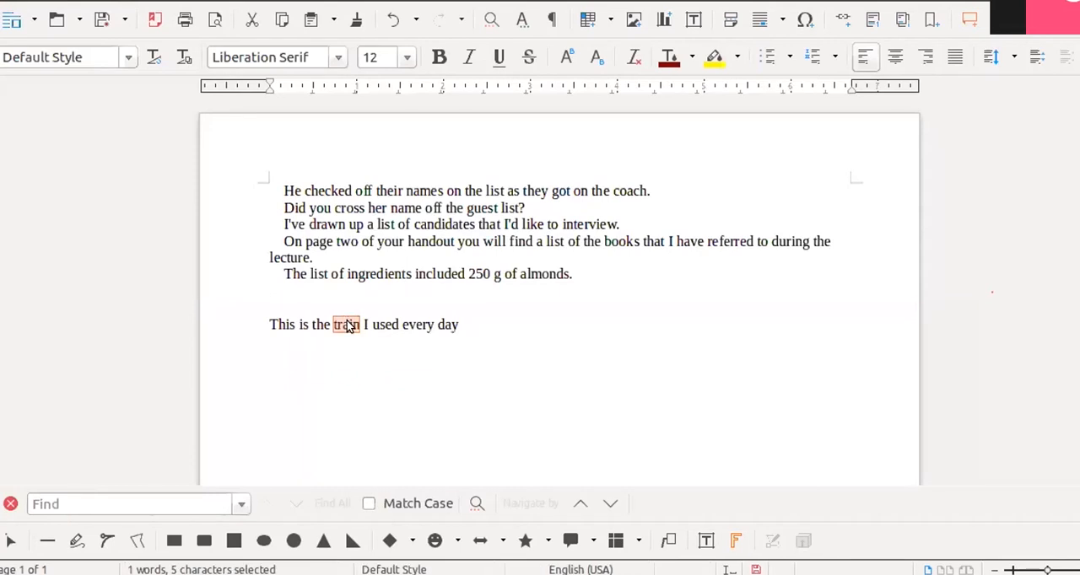
right_click(348, 323)
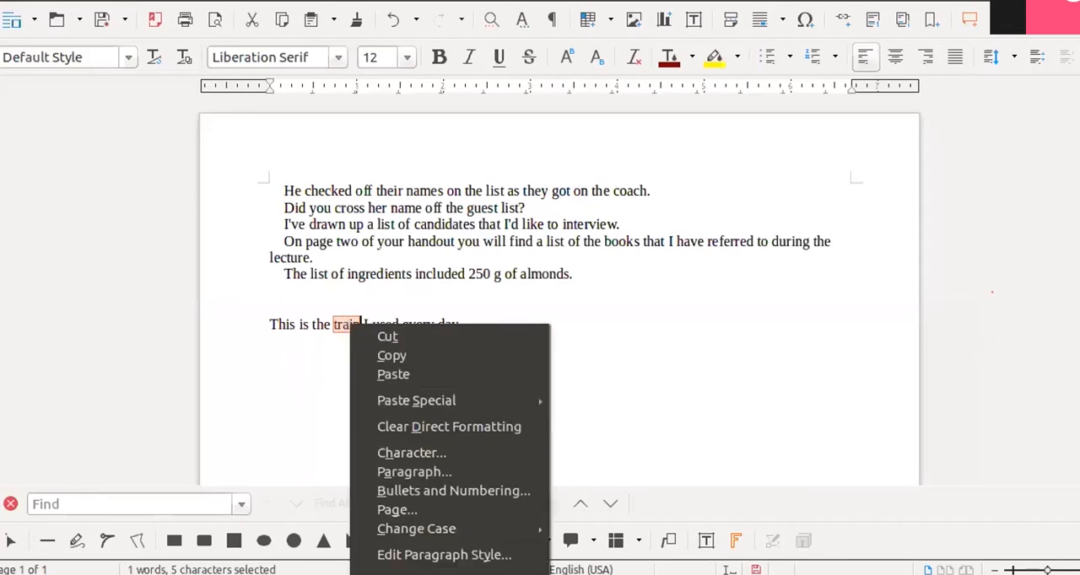
click(609, 339)
scroll(609, 338, down, 5)
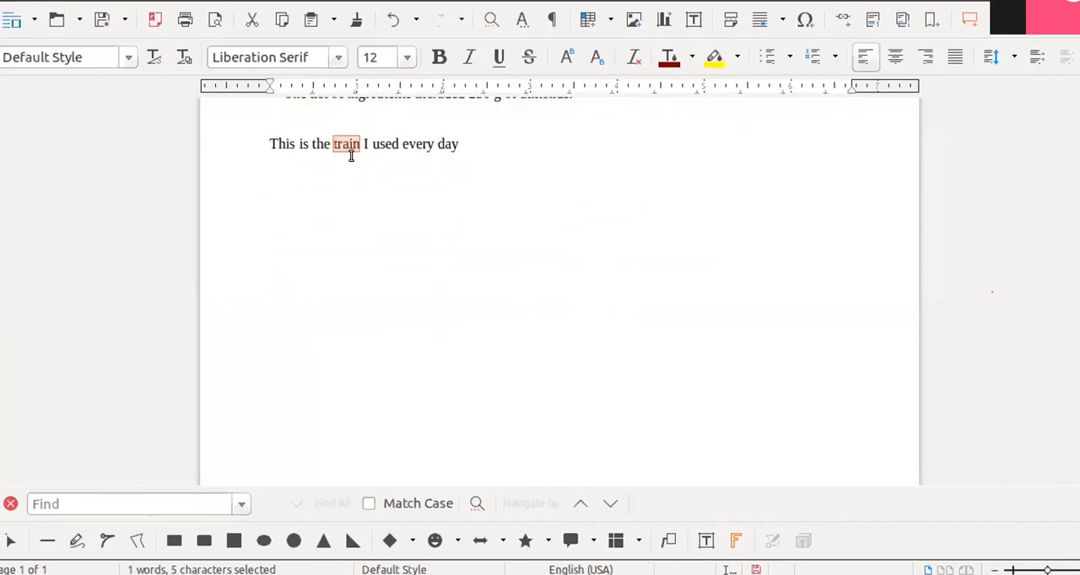
right_click(346, 145)
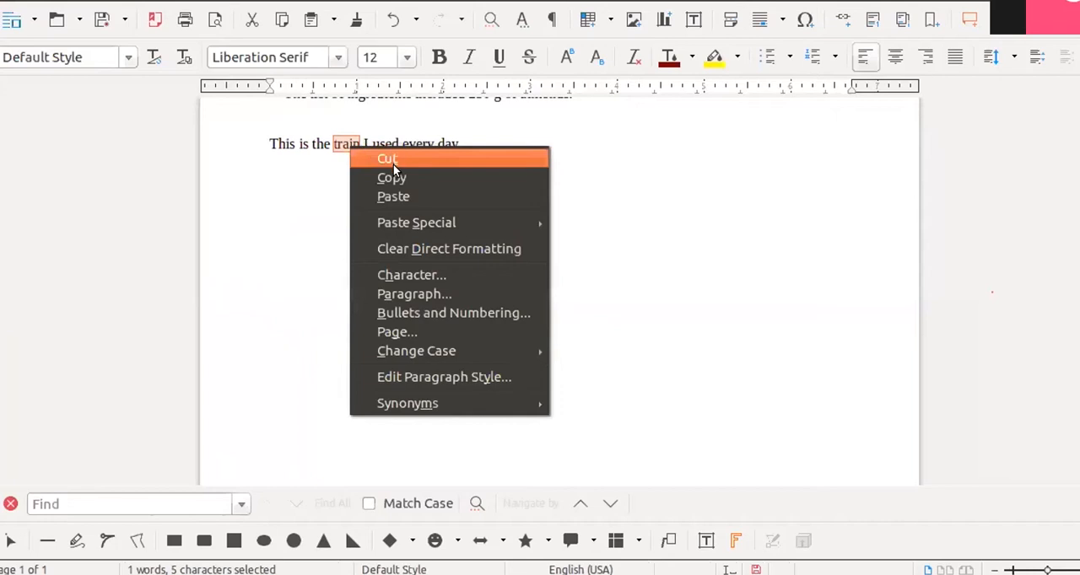
mouse_move(439, 403)
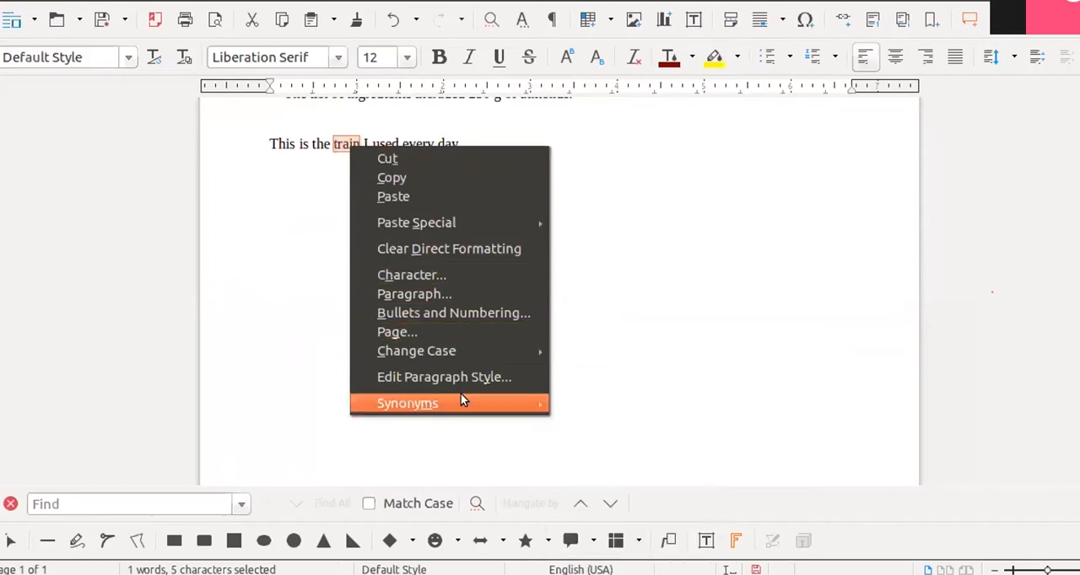
click(592, 419)
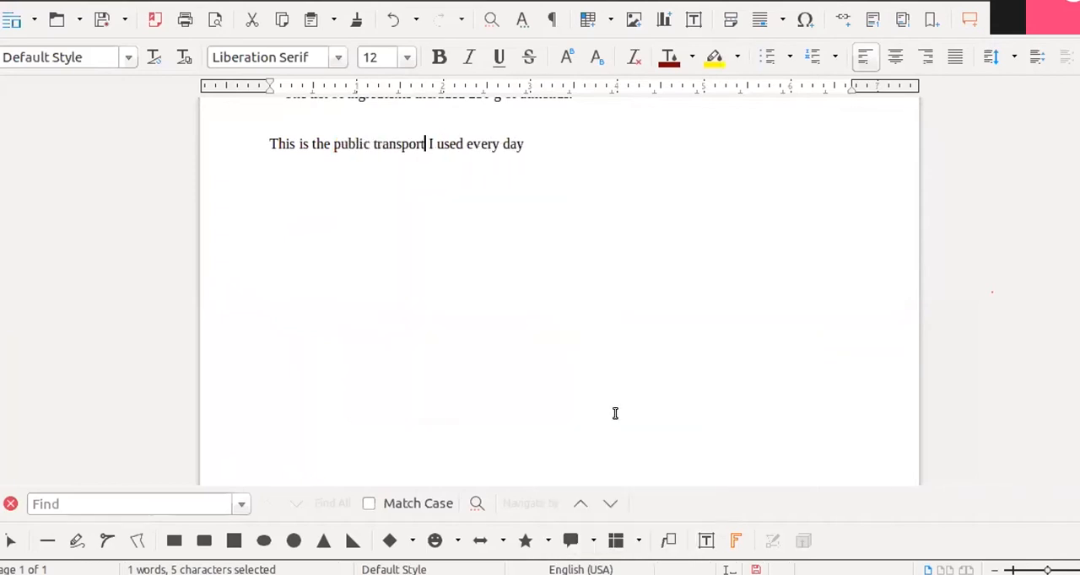
- End the public transport sentence with a period and add a new line reading "I like to read a lot of books"
click(528, 143)
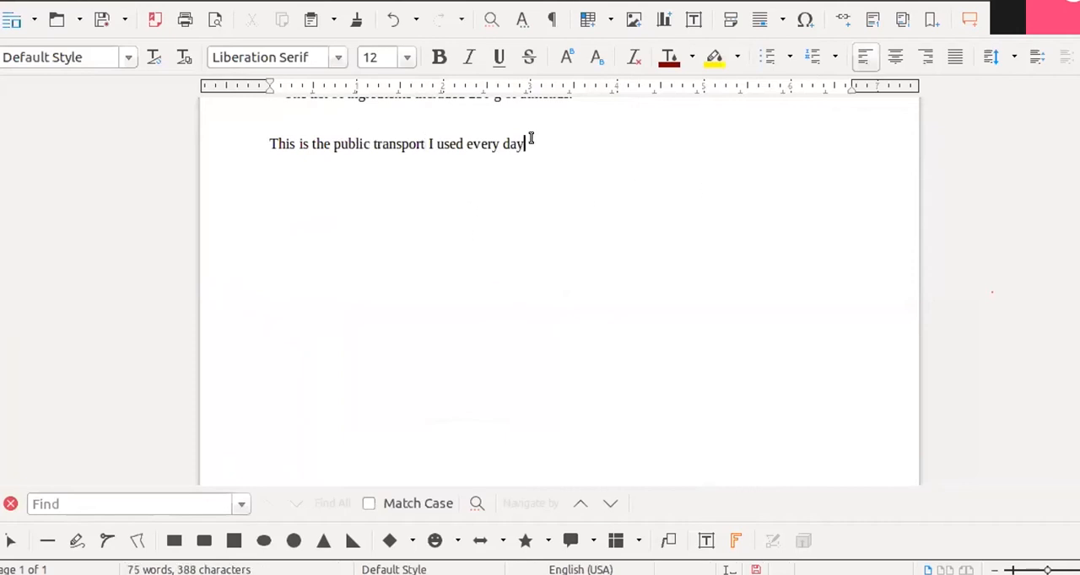
text(.)
key(Return)
text(I like to read a lot of bo)
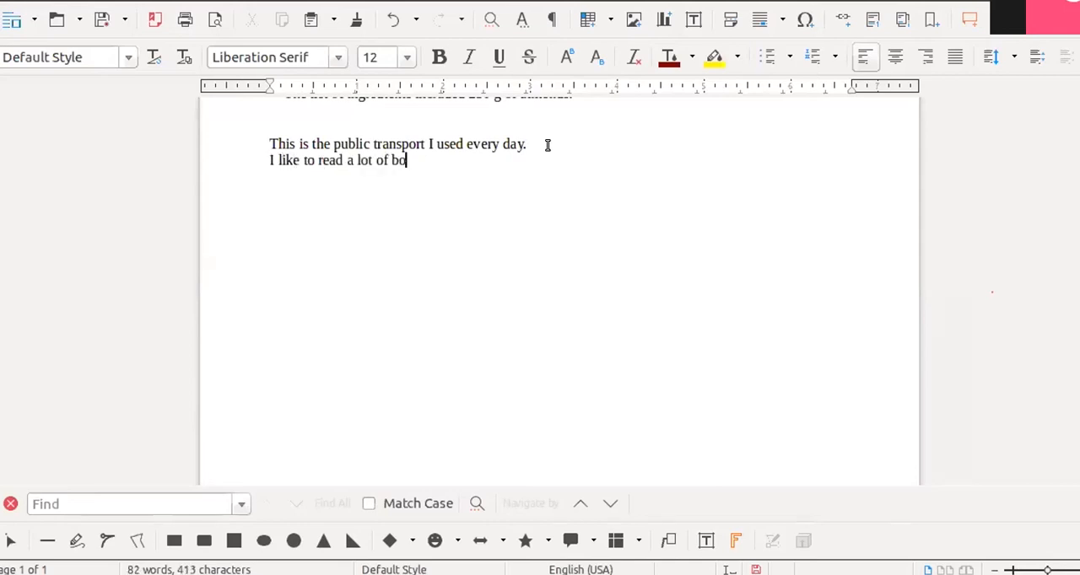
text(oks)
- Look up "read" in the Thesaurus and replace it with the alternative "anticipate" from the "predict" group
double_click(329, 161)
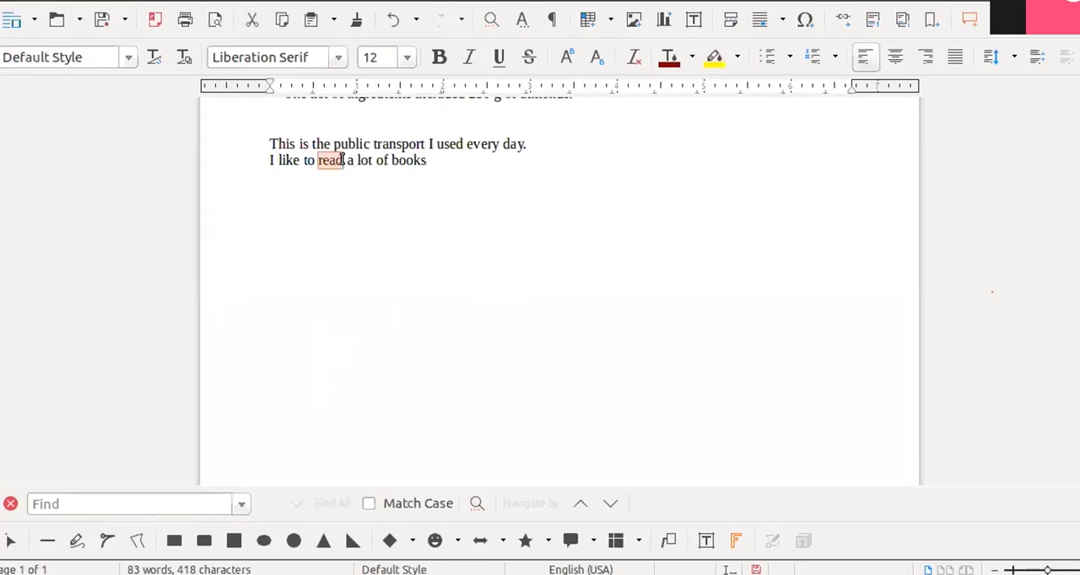
right_click(338, 156)
mouse_move(452, 411)
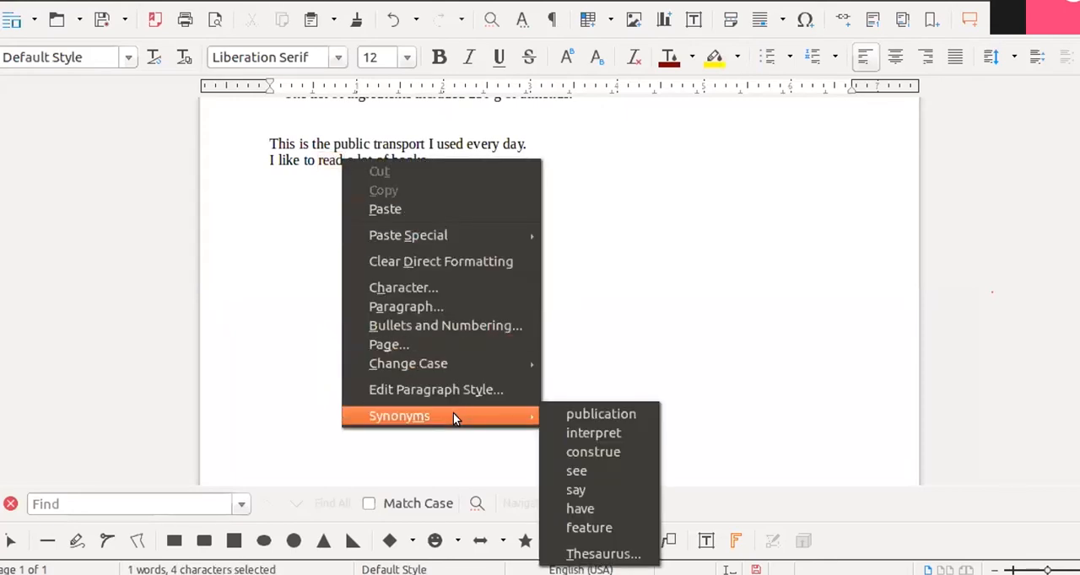
click(603, 555)
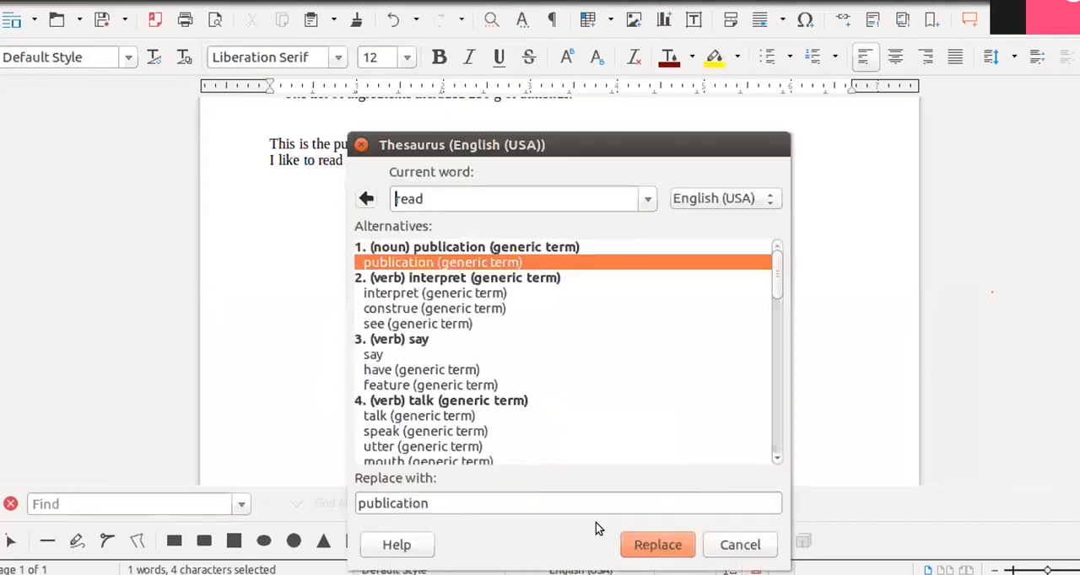
drag(652, 152, 862, 36)
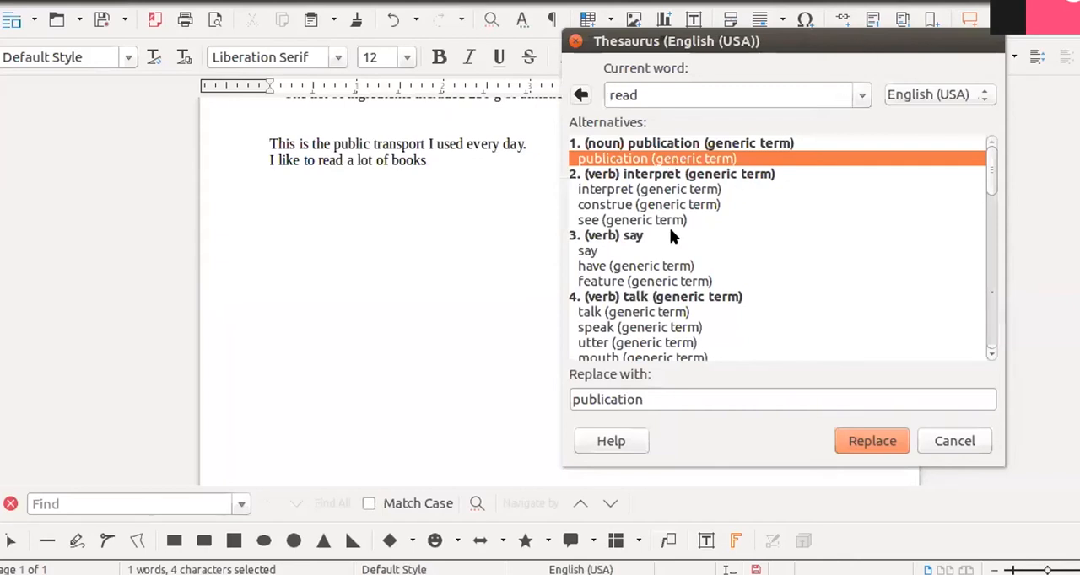
scroll(683, 241, down, 2)
scroll(669, 309, down, 2)
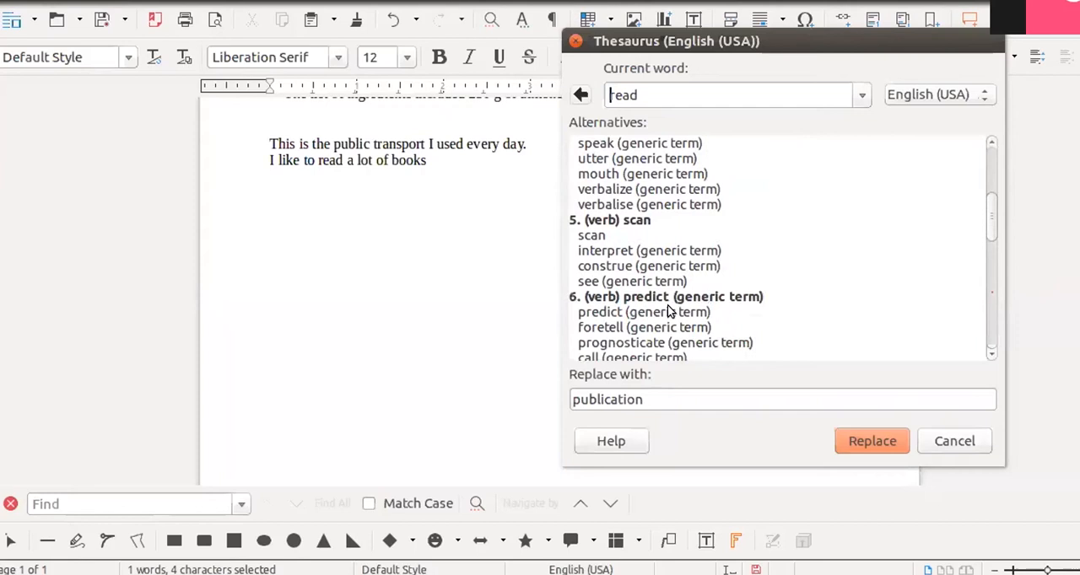
scroll(667, 312, down, 1)
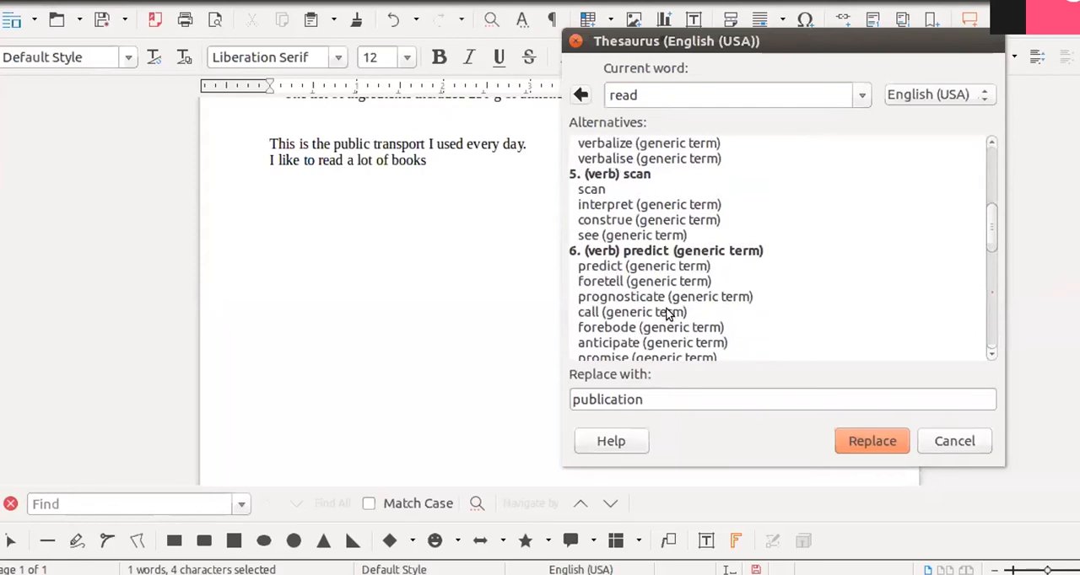
click(655, 297)
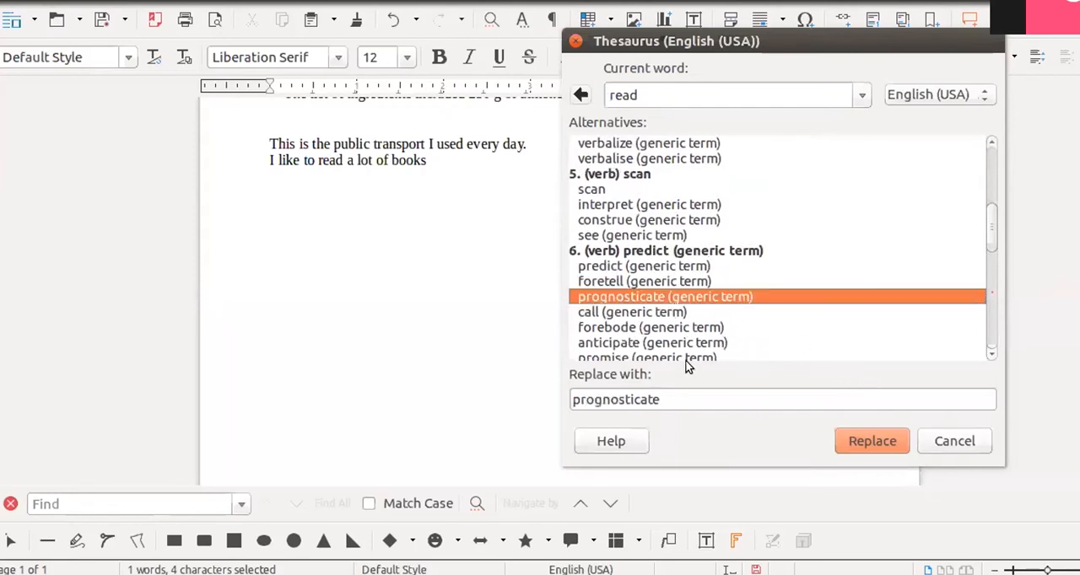
scroll(688, 364, down, 1)
click(650, 296)
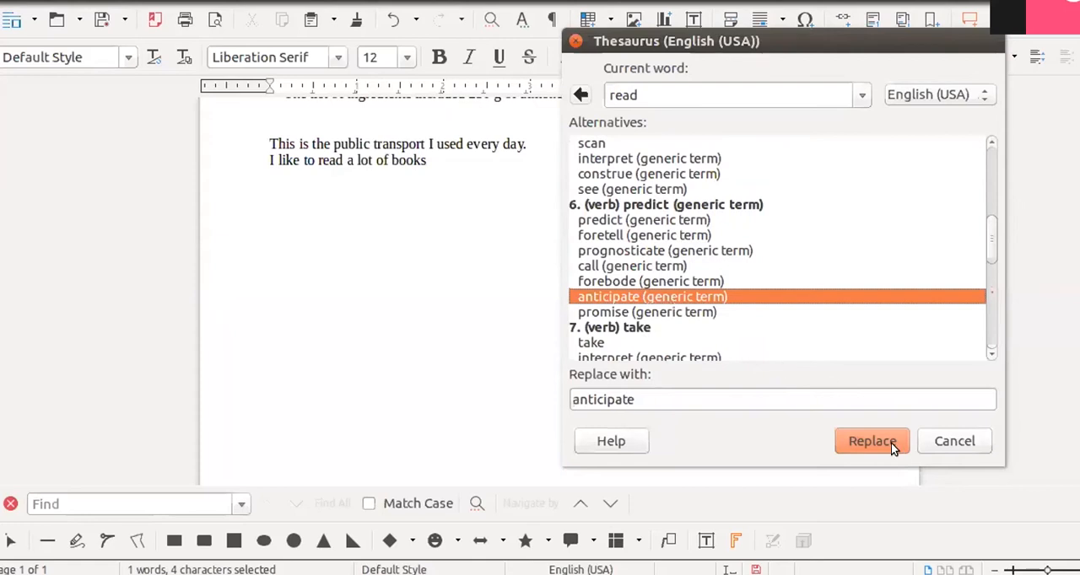
click(872, 441)
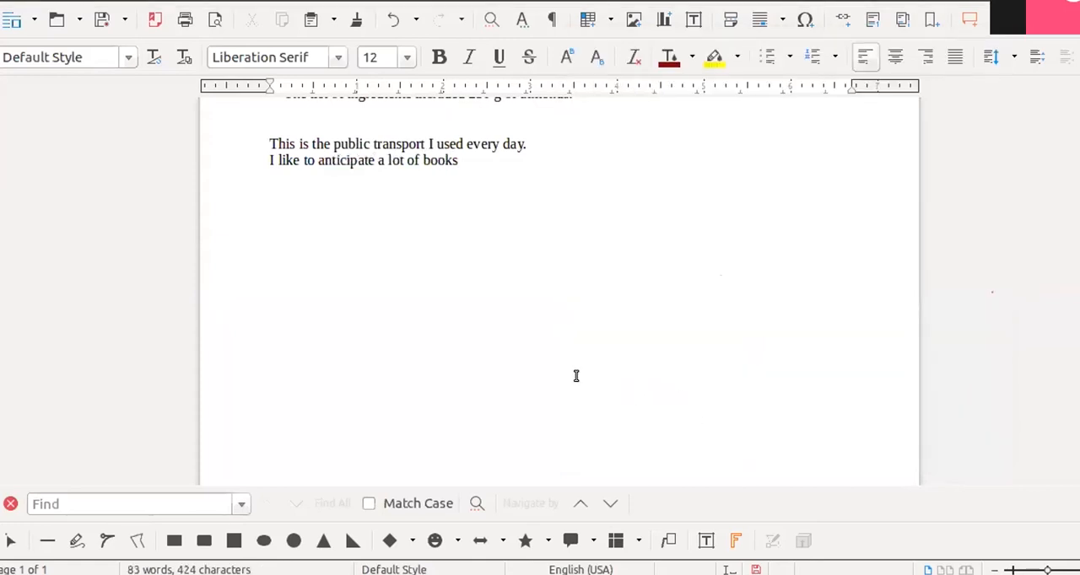
- Insert special characters after "books", including the Cyrillic letters М, п and ѝ and several box-drawing symbols
scroll(345, 191, up, 2)
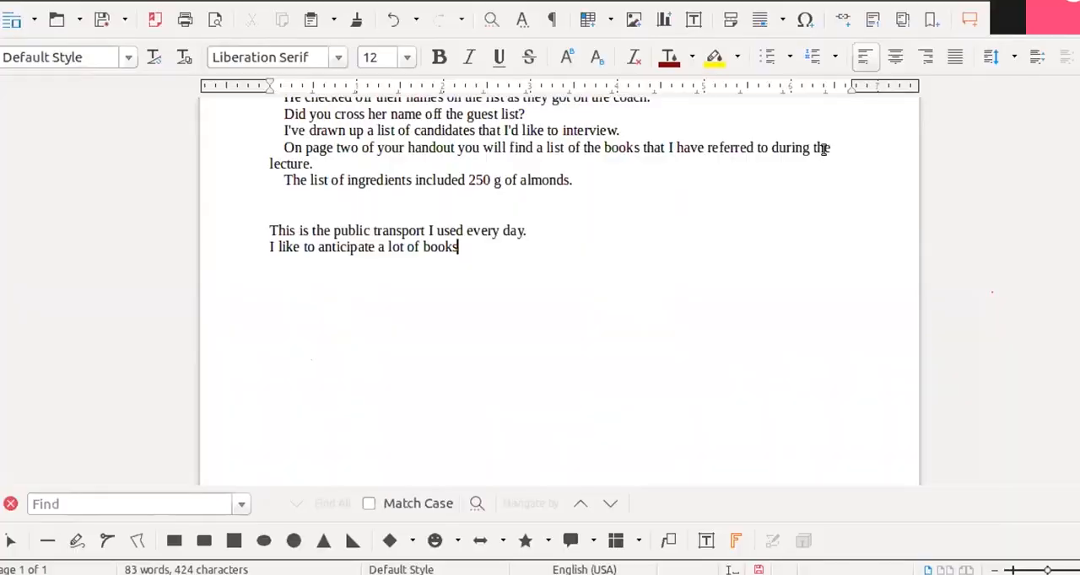
click(807, 25)
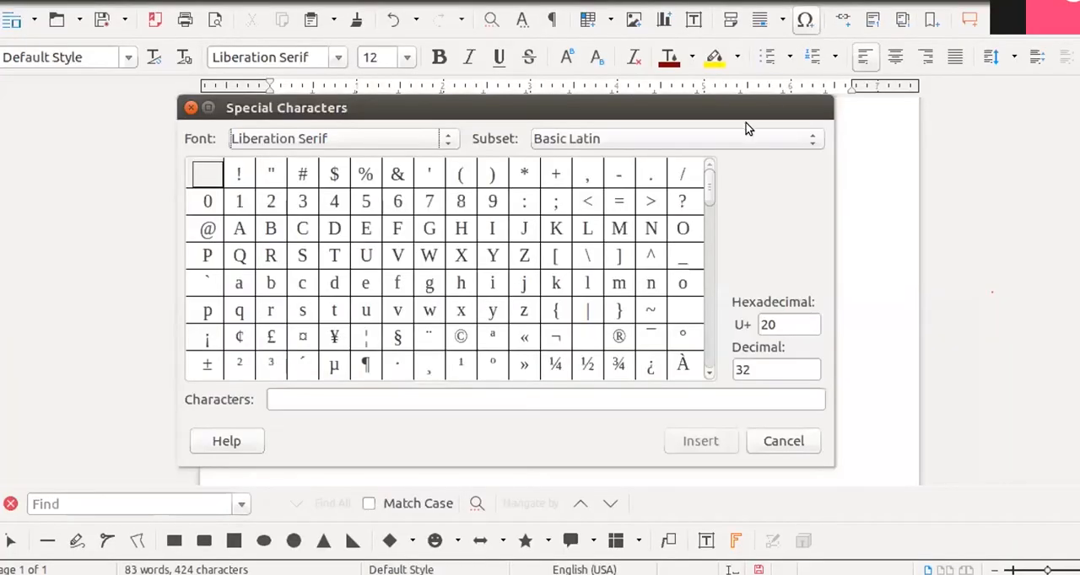
drag(728, 108, 998, 115)
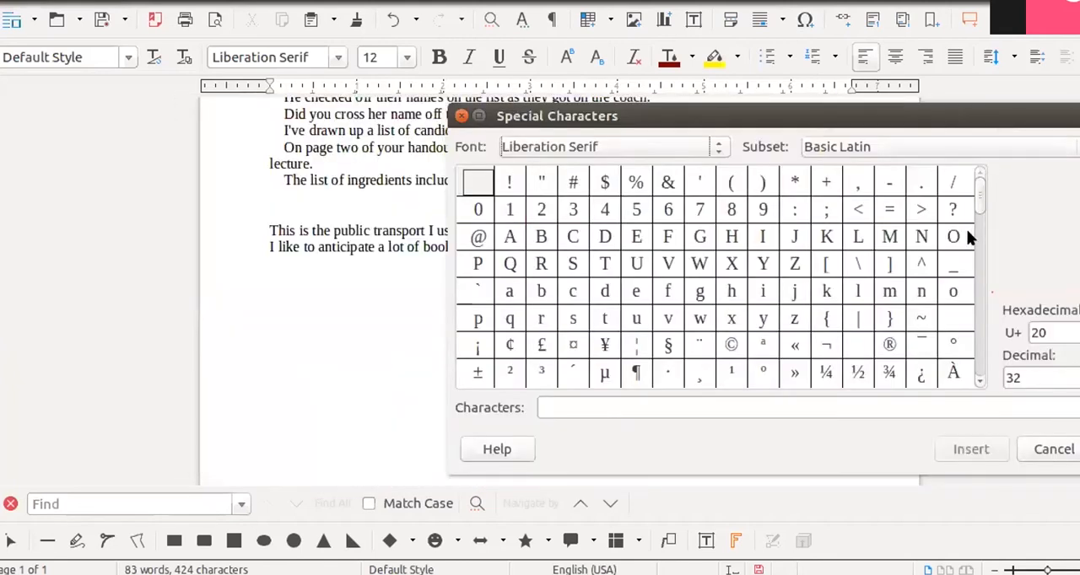
scroll(898, 359, down, 3)
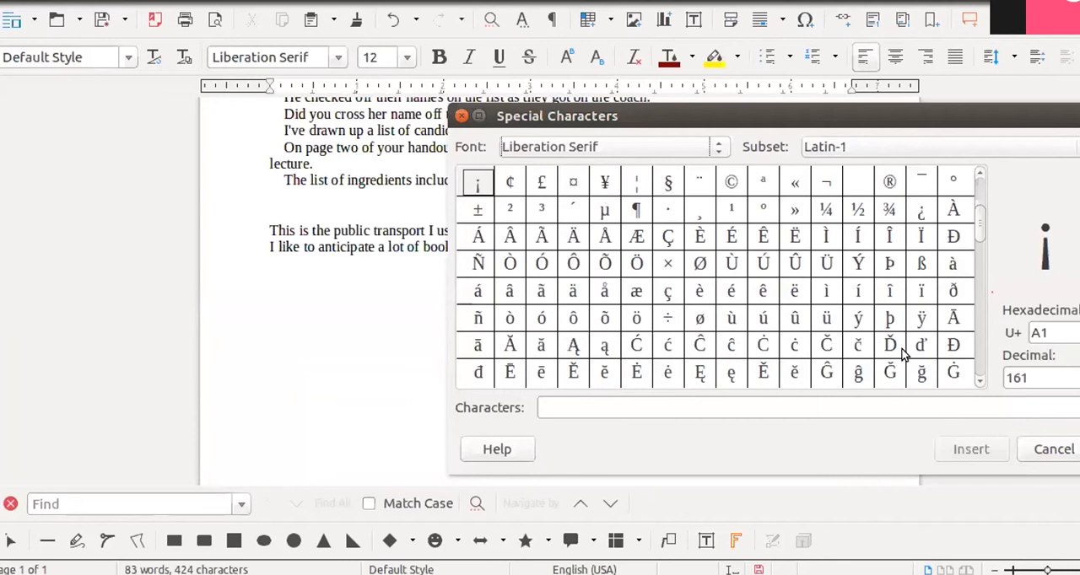
scroll(903, 356, down, 2)
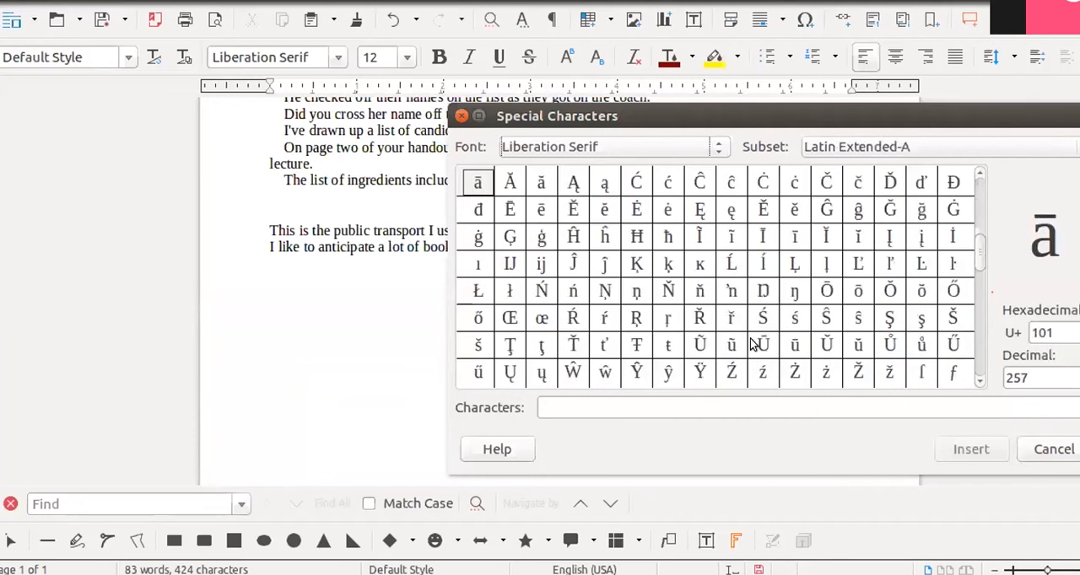
scroll(753, 346, down, 4)
scroll(753, 346, down, 1)
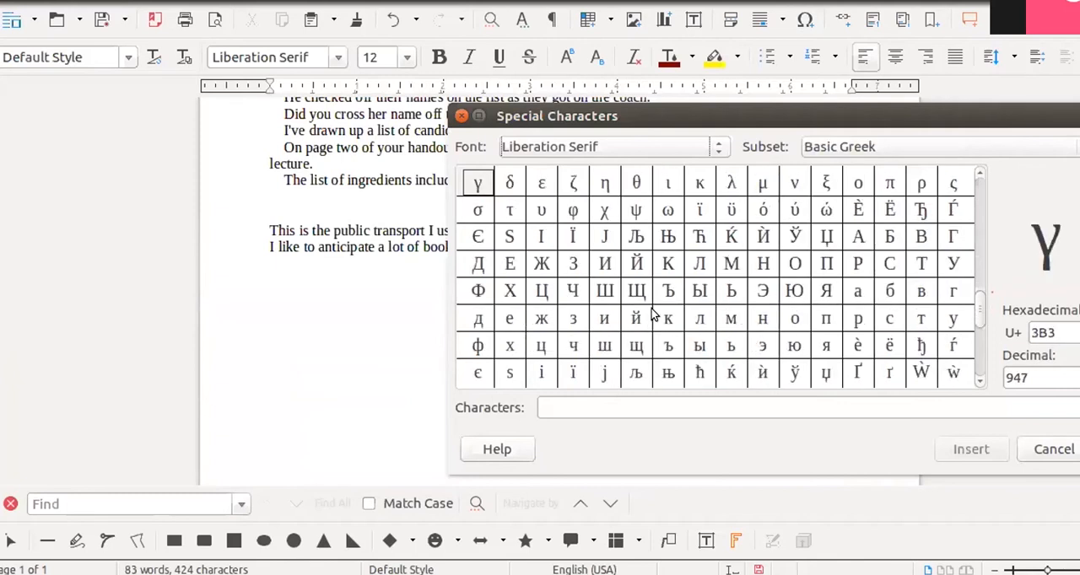
click(730, 264)
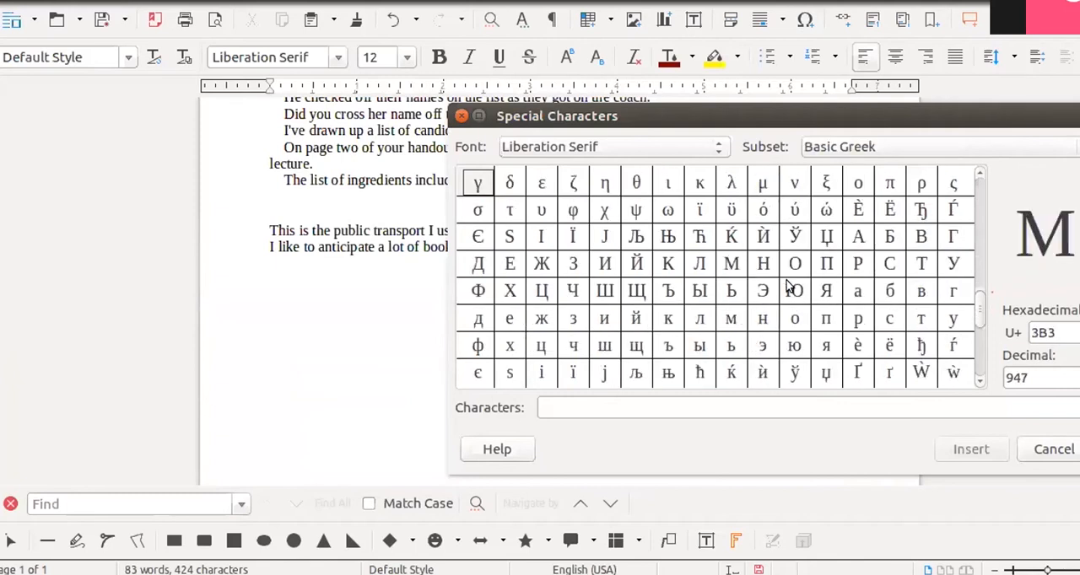
click(826, 319)
double_click(759, 371)
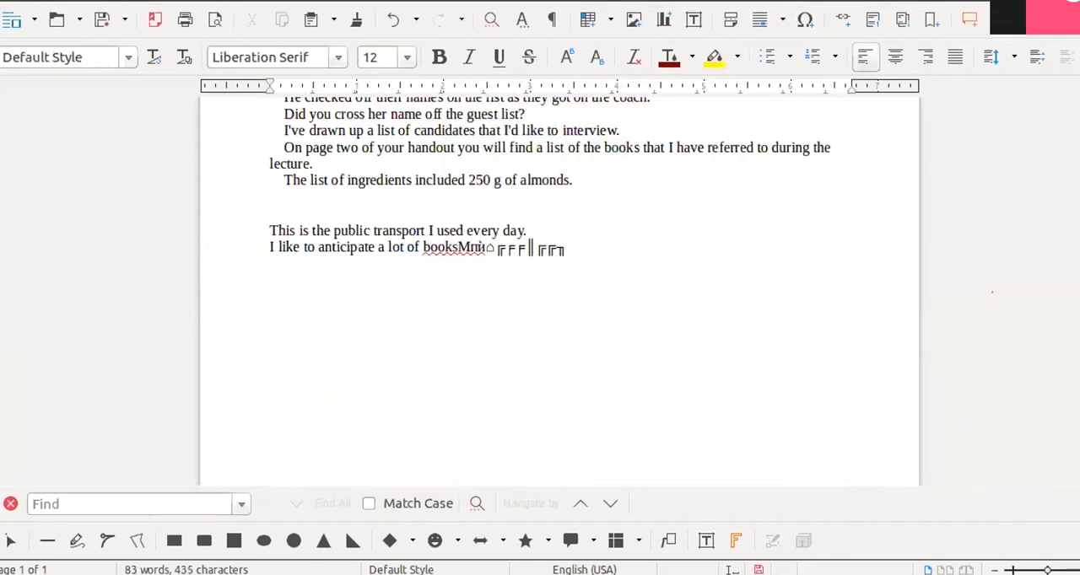
- Open the Special Characters dialog in two different ways, closing it each time without inserting a character
click(115, 1)
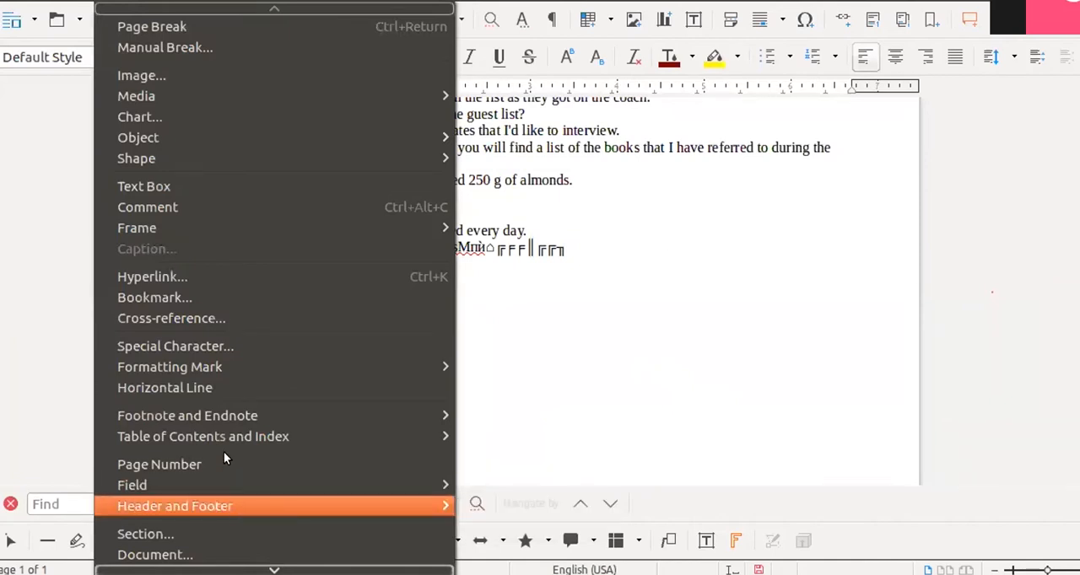
click(202, 350)
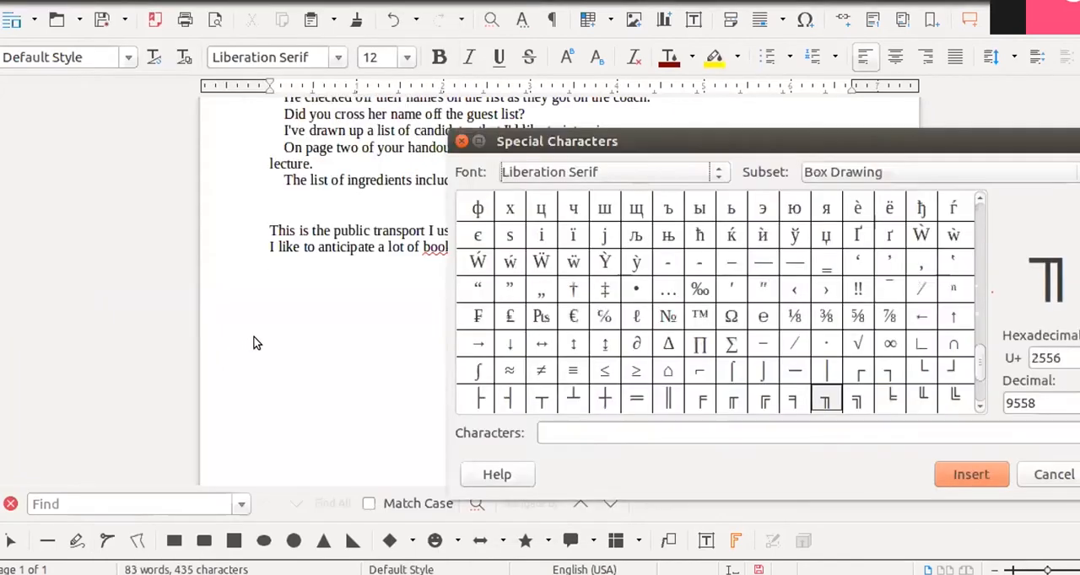
drag(784, 138, 709, 63)
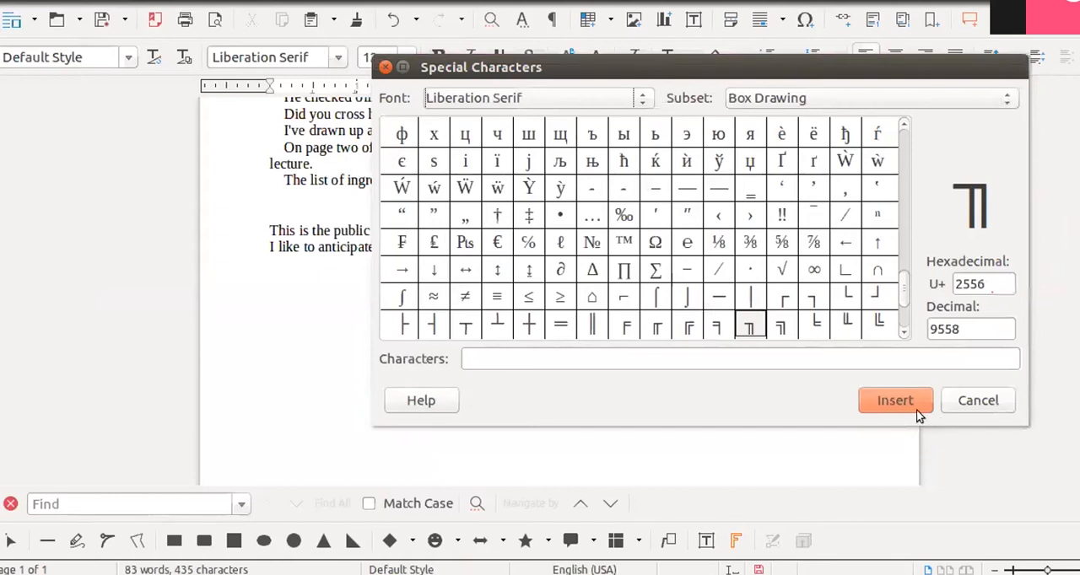
click(971, 402)
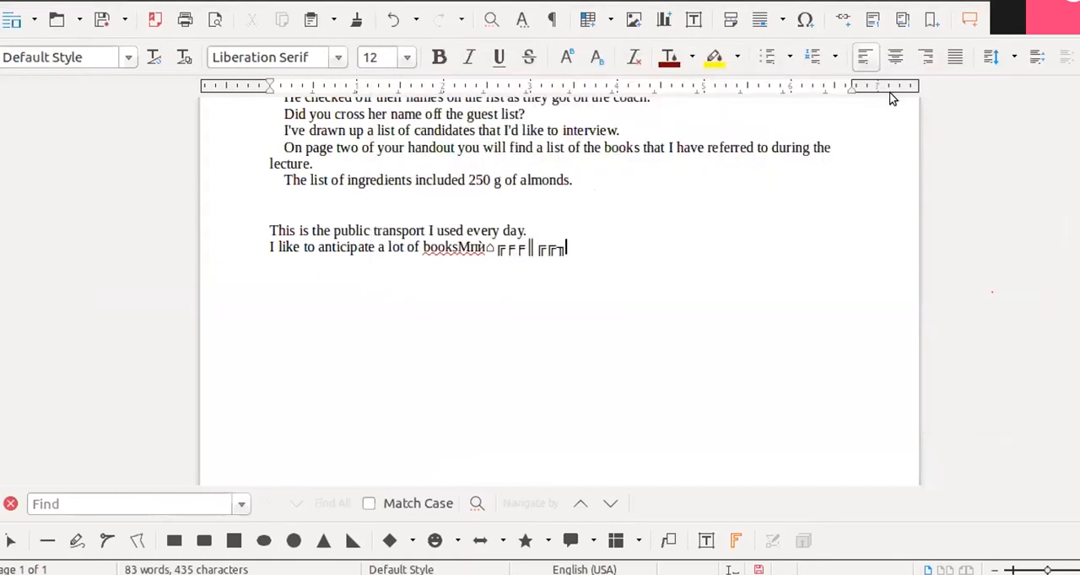
click(805, 20)
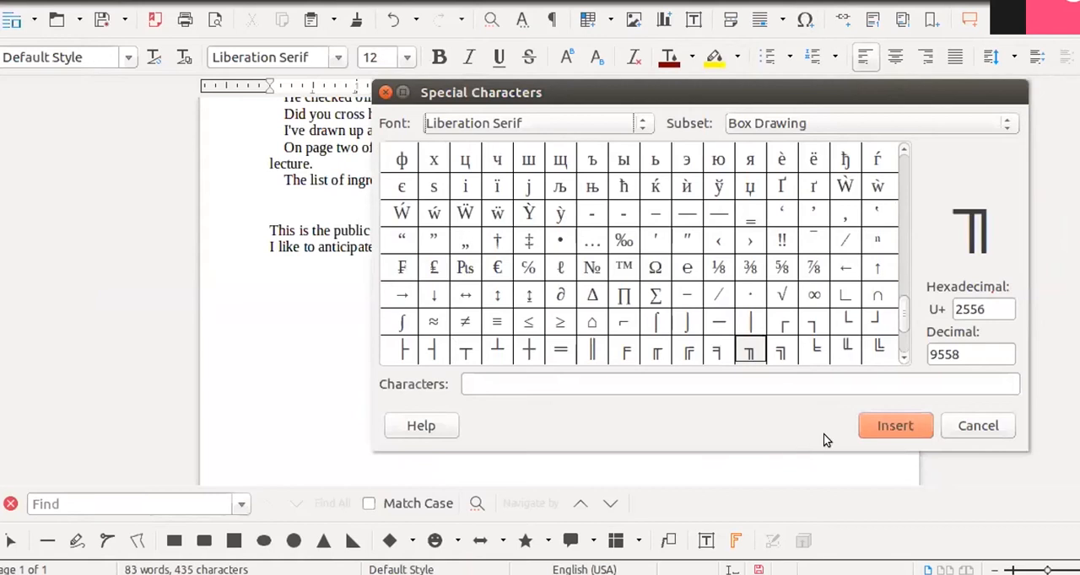
click(960, 434)
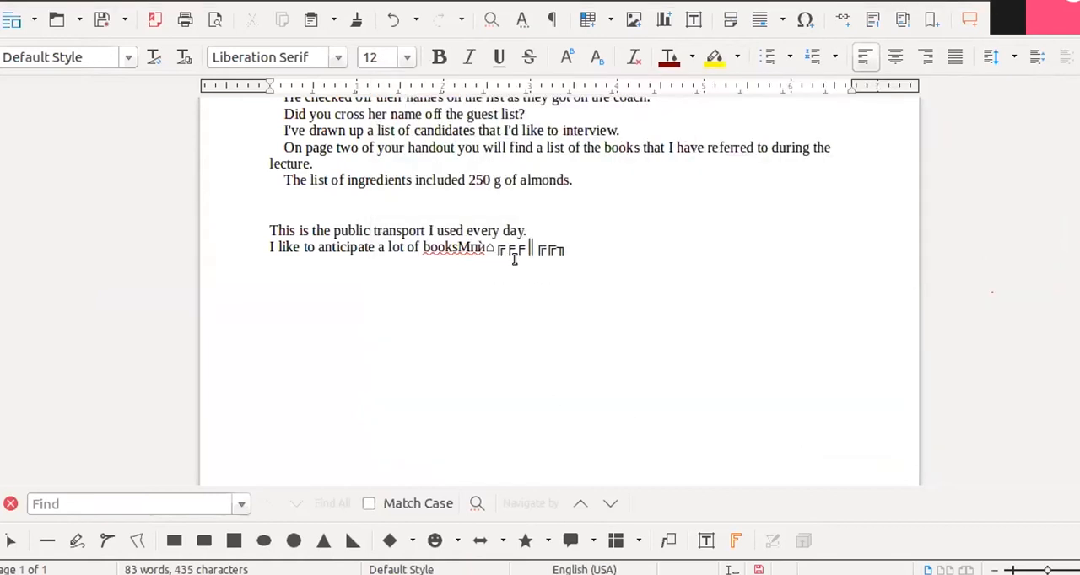
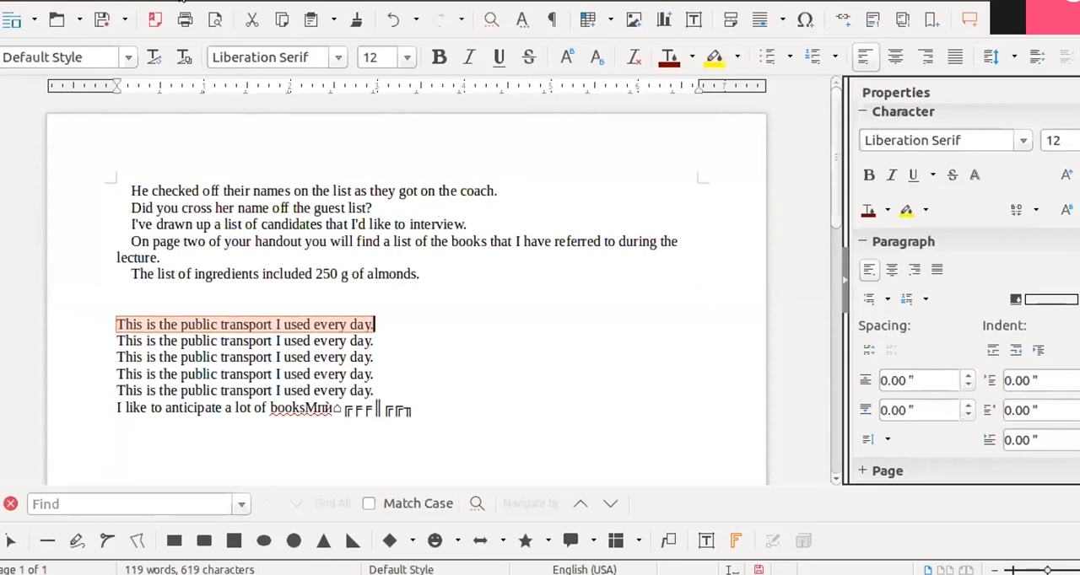
- Change the selected first "This is the public transport" line to Sentence case and deselect it
click(166, 5)
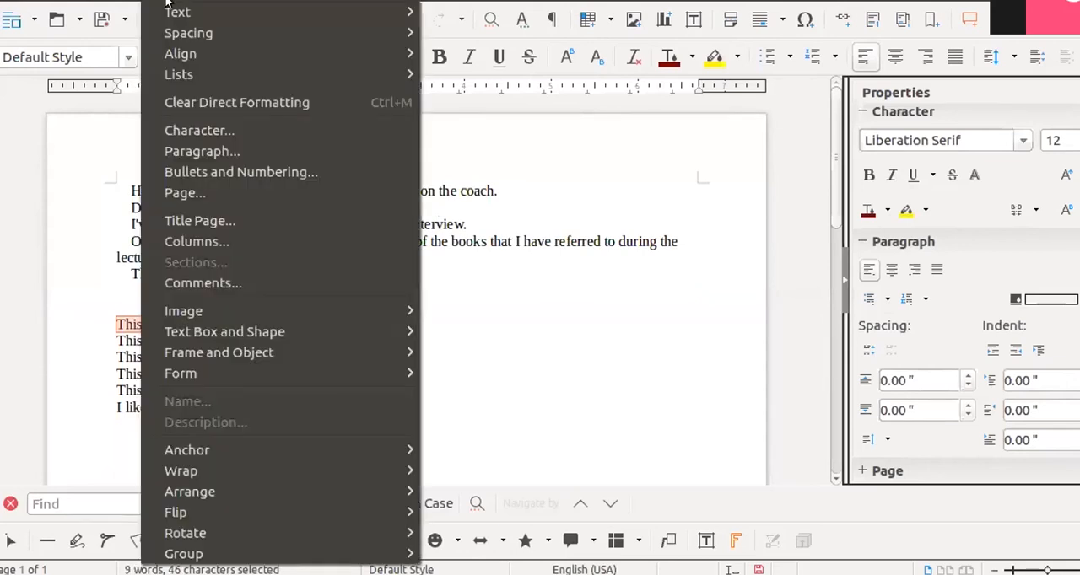
click(175, 13)
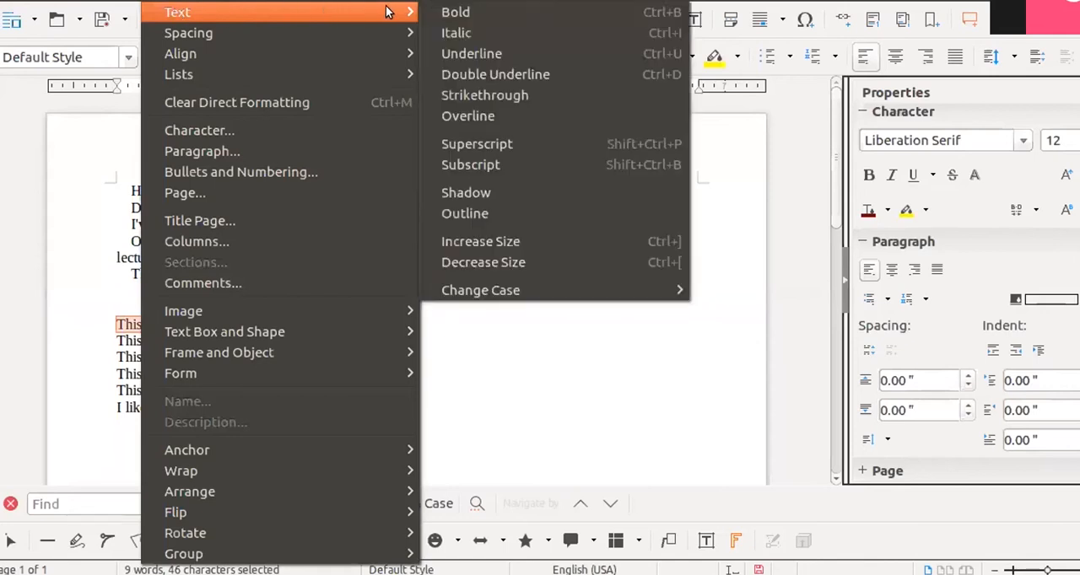
click(564, 293)
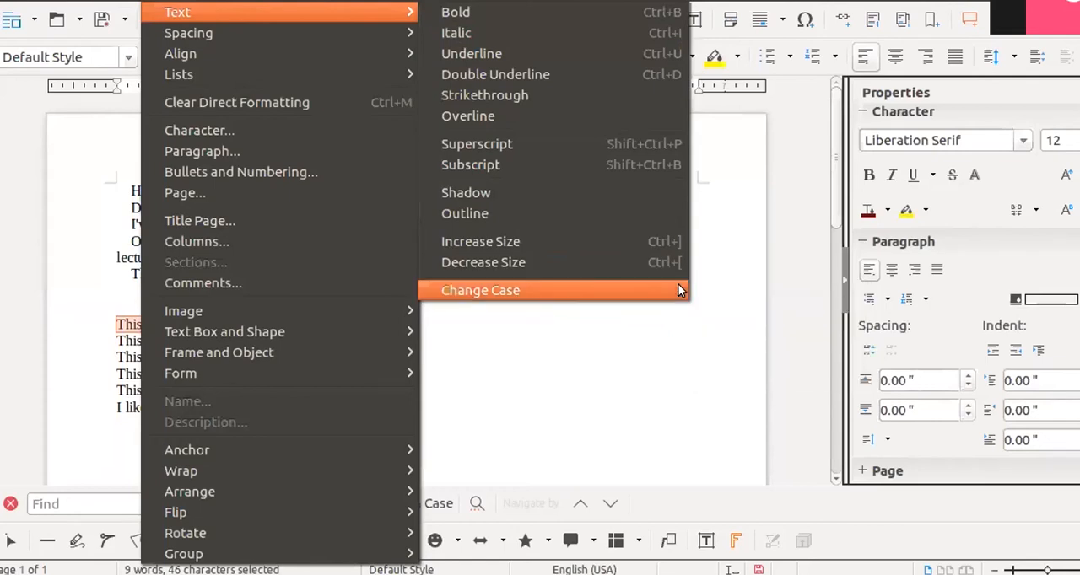
click(702, 287)
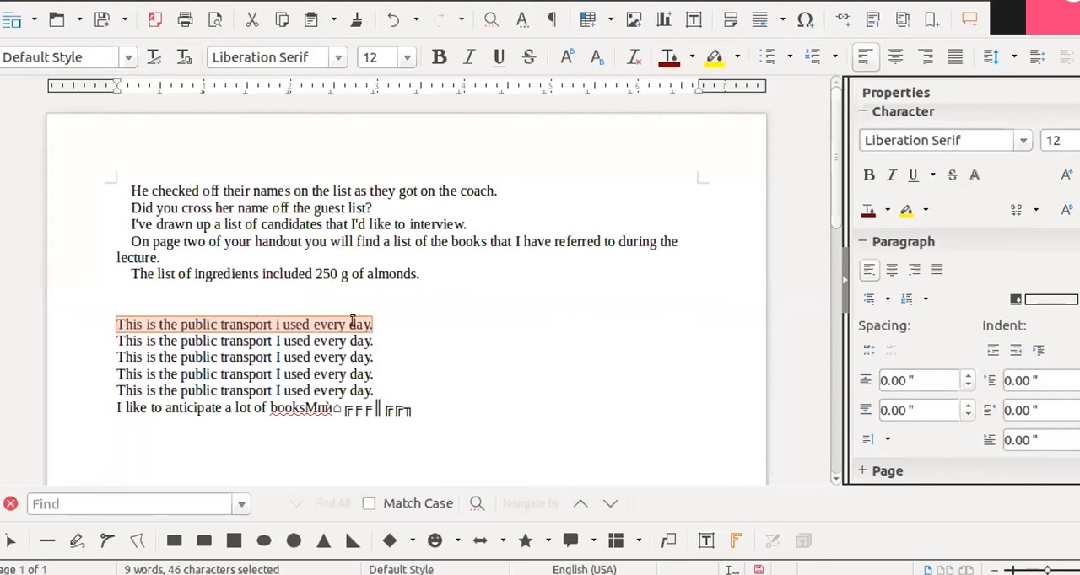
click(411, 334)
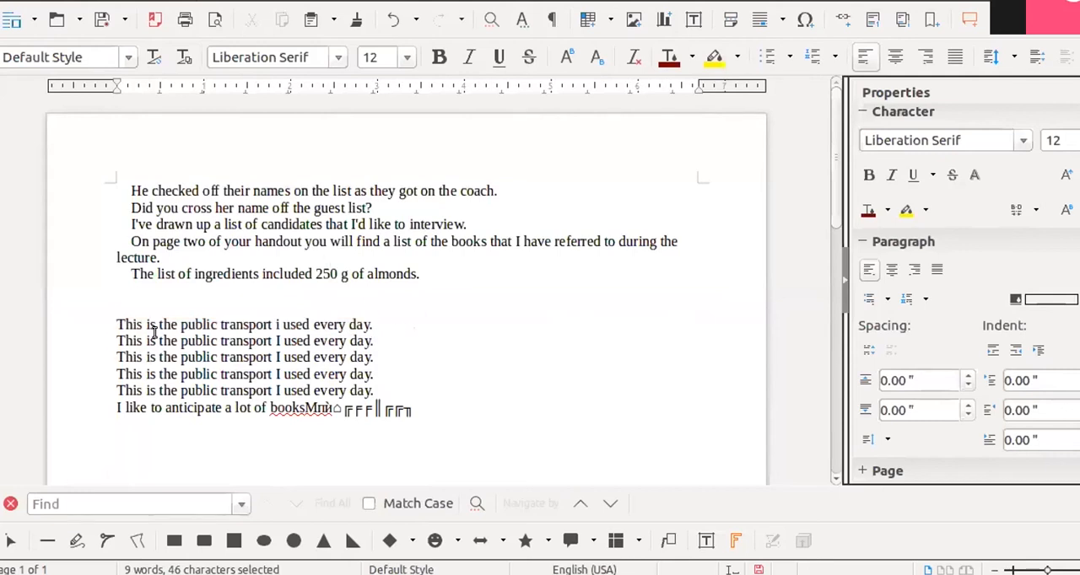
- Convert the second "This is the public transport" line to lowercase and deselect it
triple_click(361, 335)
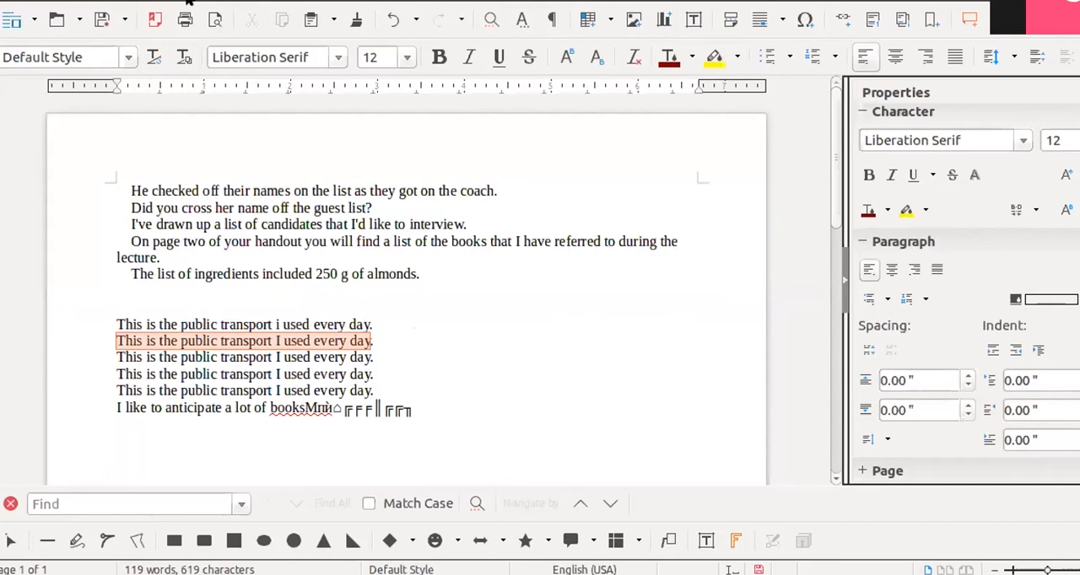
click(184, 2)
mouse_move(278, 9)
mouse_move(472, 292)
click(717, 308)
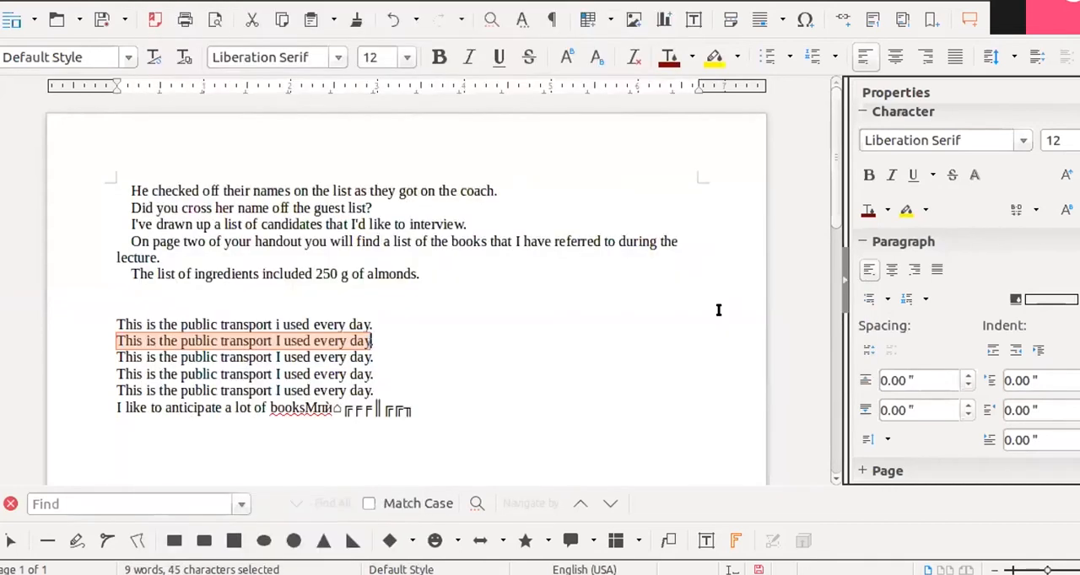
click(446, 371)
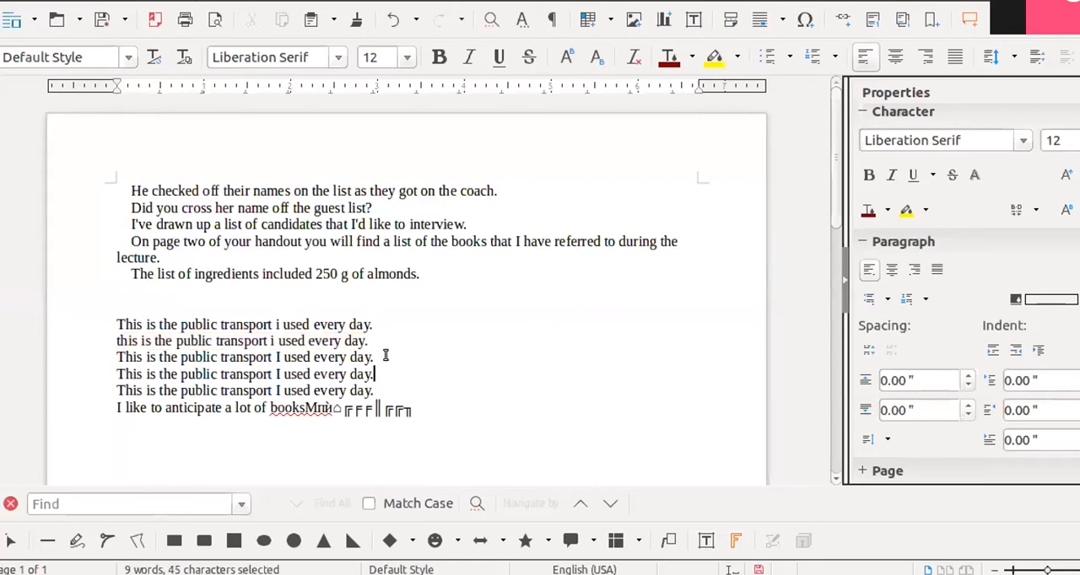
- Apply tOGGLE cASE to the third "This is the public transport" line and deselect it
click(121, 356)
drag(228, 354, 374, 357)
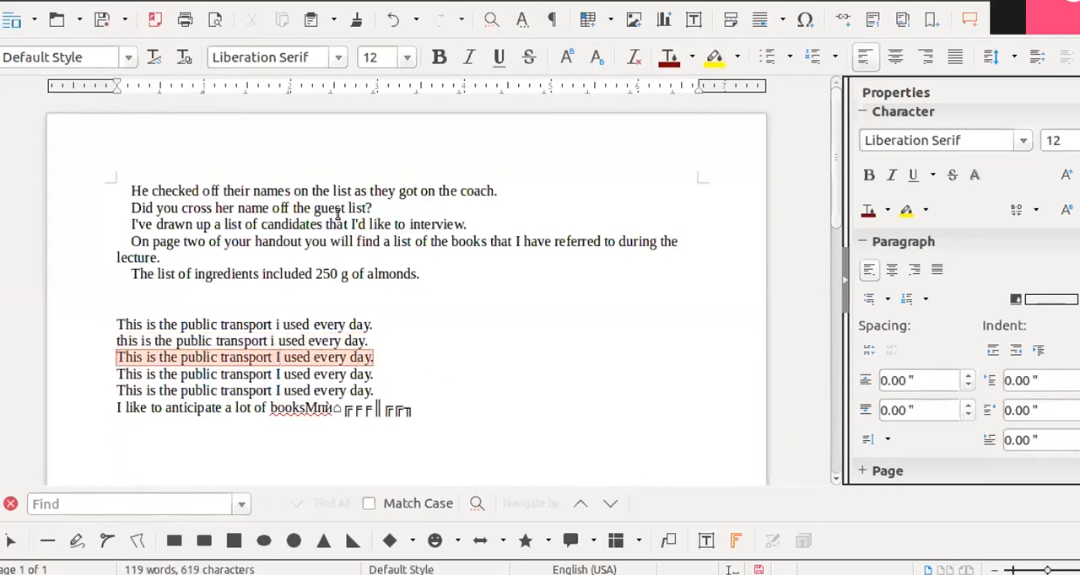
click(179, 0)
click(180, 1)
click(174, 2)
mouse_move(278, 12)
mouse_move(548, 290)
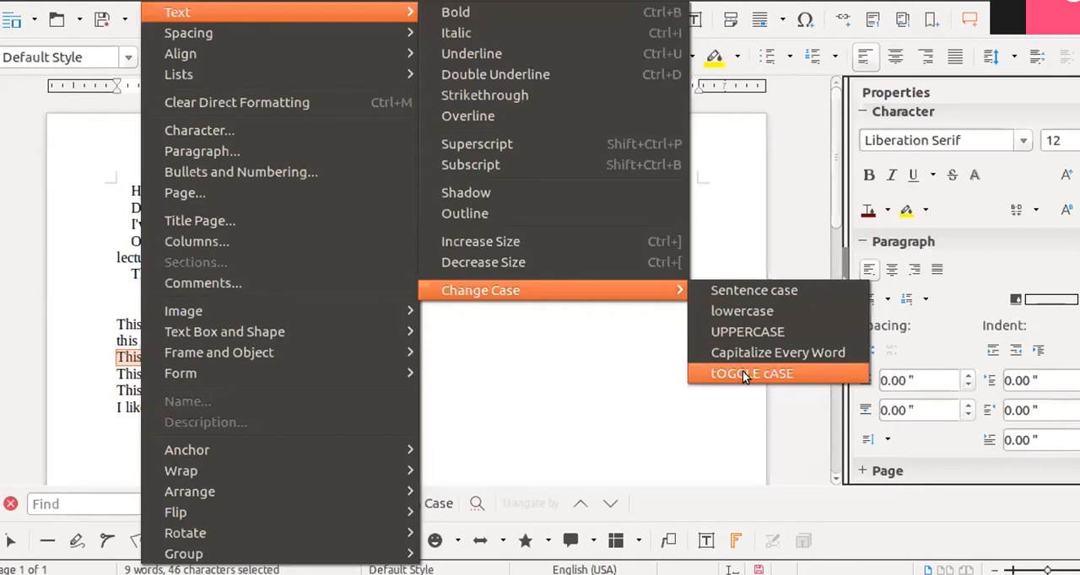
click(742, 371)
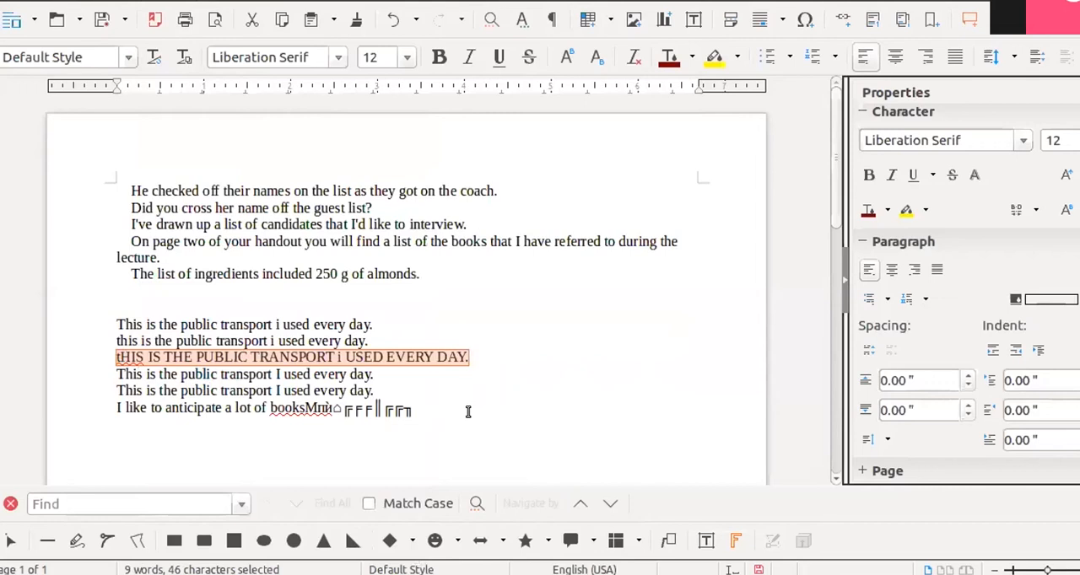
click(437, 368)
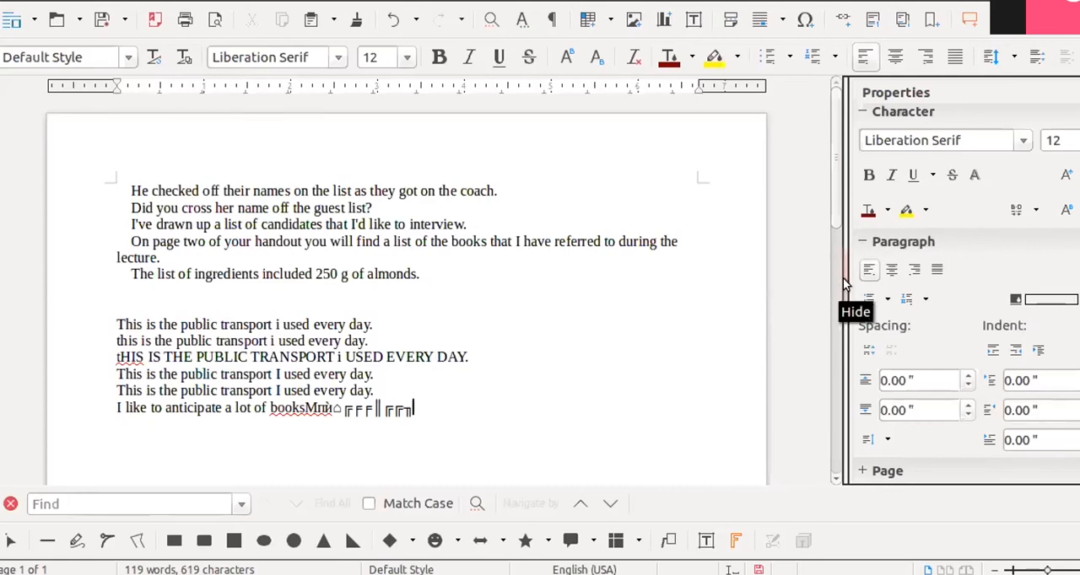
- Widen the Properties sidebar
drag(835, 276, 788, 272)
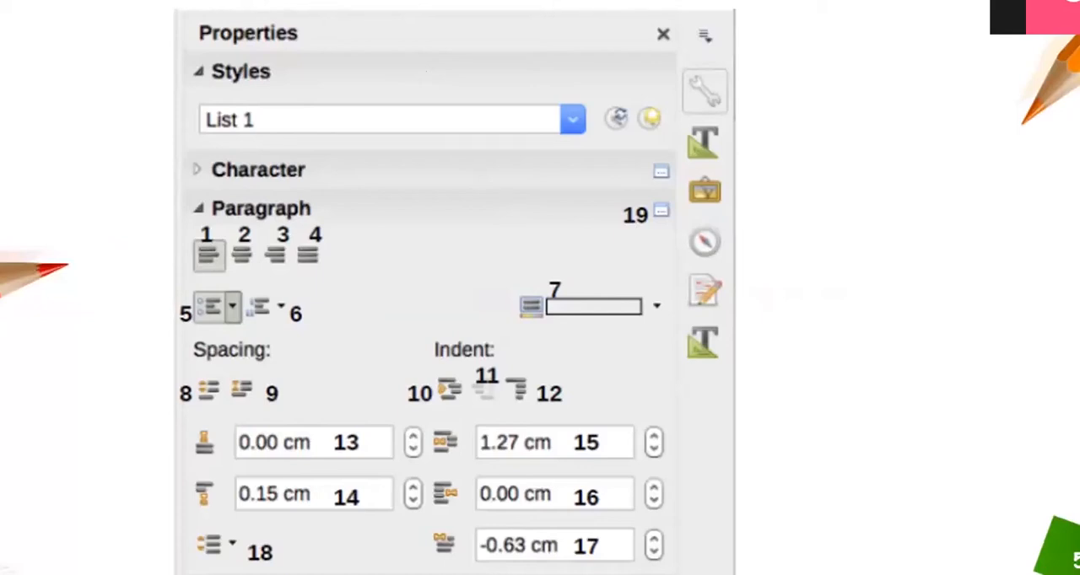
mouse_move(237, 240)
mouse_down()
mouse_move(248, 257)
mouse_move(244, 226)
mouse_move(235, 242)
mouse_up()
mouse_move(268, 256)
mouse_down()
mouse_move(266, 229)
mouse_move(294, 221)
mouse_move(292, 253)
mouse_move(278, 255)
mouse_move(324, 221)
mouse_move(321, 263)
mouse_move(309, 253)
mouse_up()
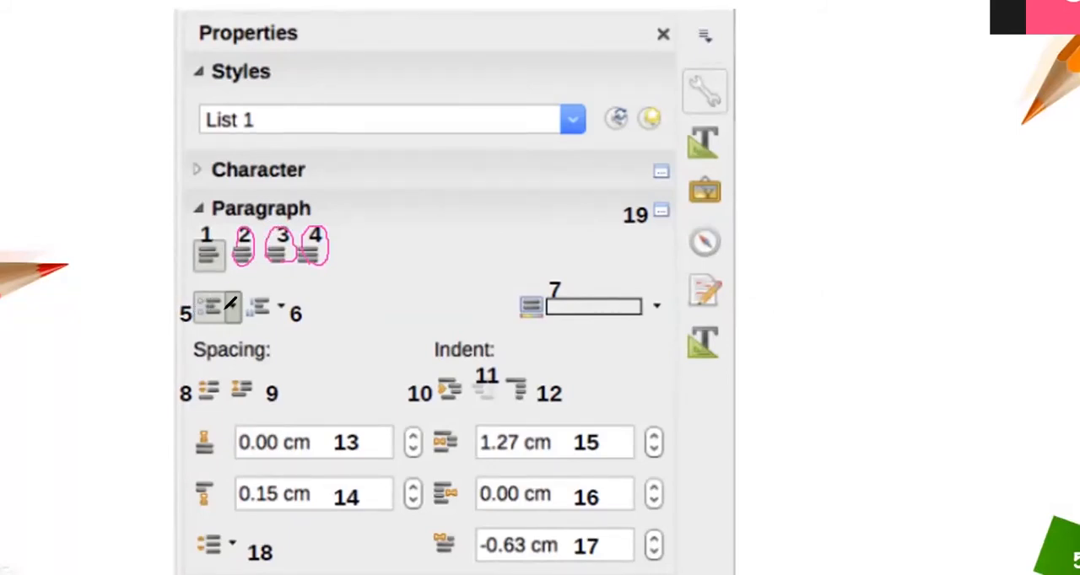
drag(198, 324, 291, 313)
mouse_move(340, 506)
mouse_down()
mouse_move(379, 507)
mouse_move(346, 540)
mouse_up()
mouse_move(192, 531)
mouse_down()
mouse_move(202, 572)
mouse_move(215, 525)
mouse_move(275, 524)
mouse_move(295, 558)
mouse_move(207, 564)
mouse_up()
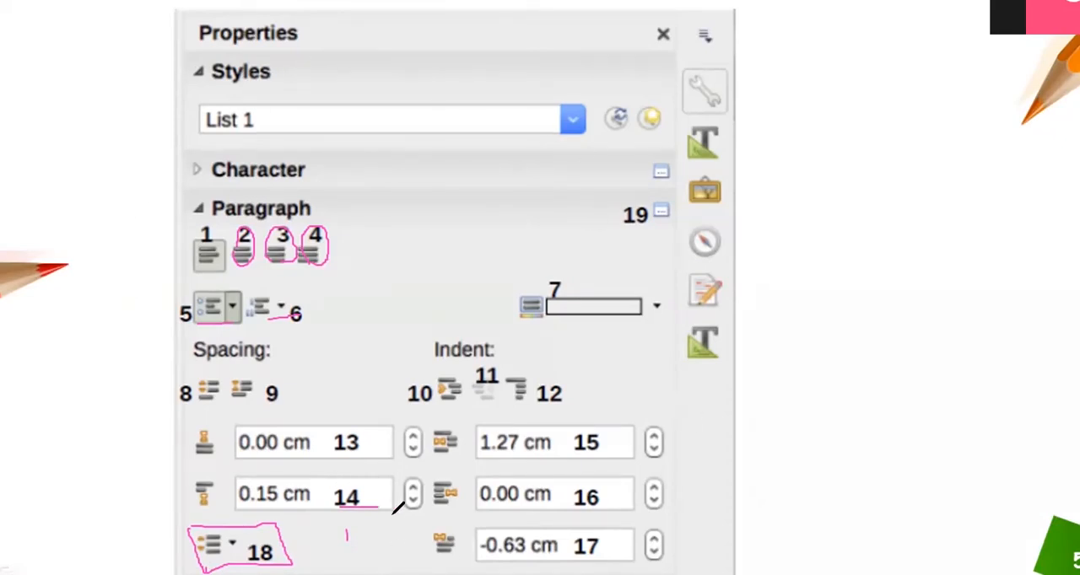
mouse_move(629, 187)
mouse_down()
mouse_move(634, 208)
mouse_move(659, 194)
mouse_move(678, 209)
mouse_move(633, 238)
mouse_up()
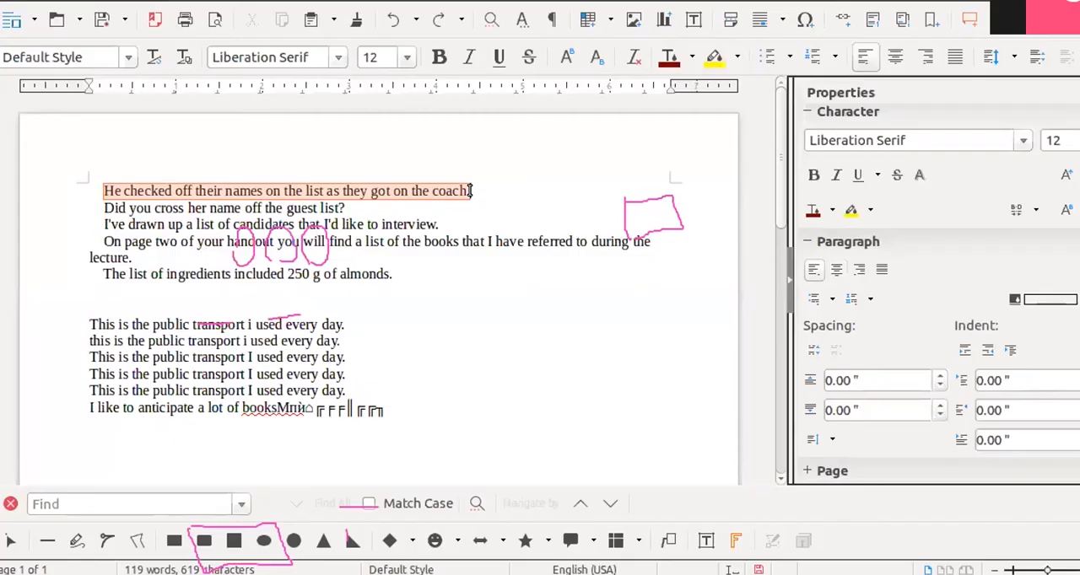
- Apply left, centered, right and finally justified alignment in turn to the selected sentence "He checked off their names…"
click(814, 270)
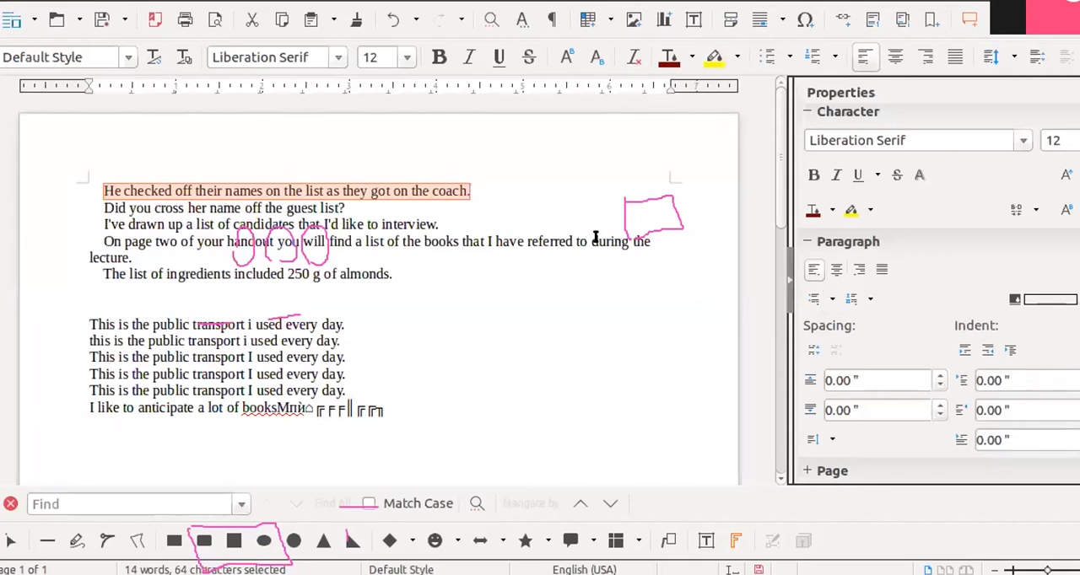
click(836, 270)
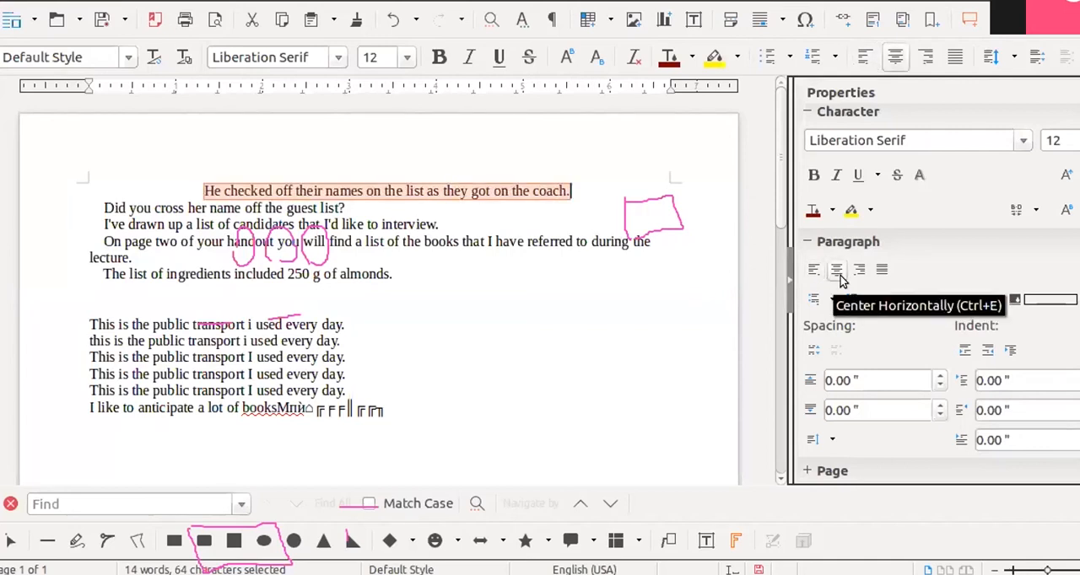
click(856, 270)
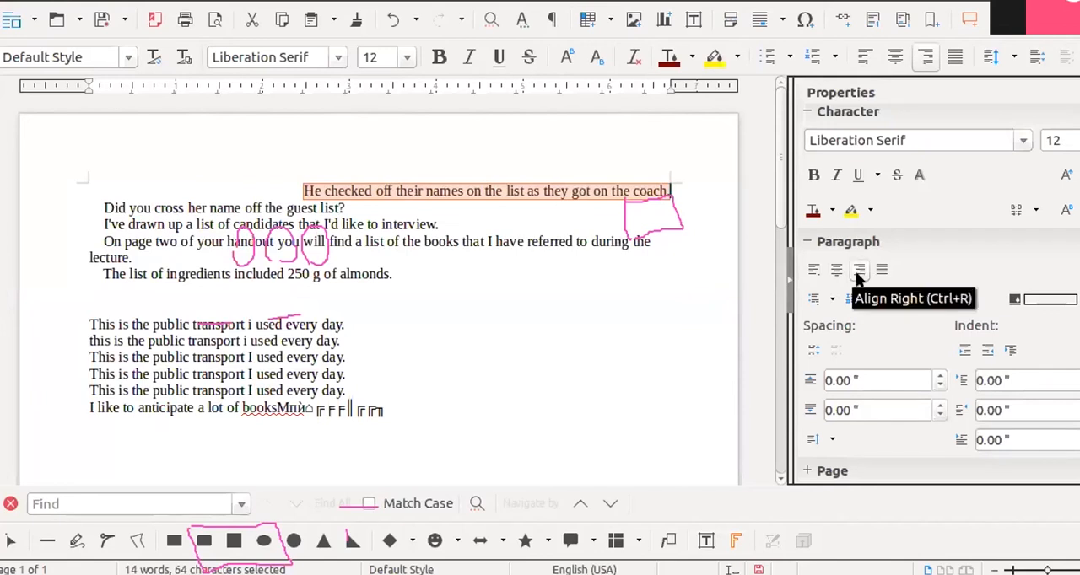
click(881, 271)
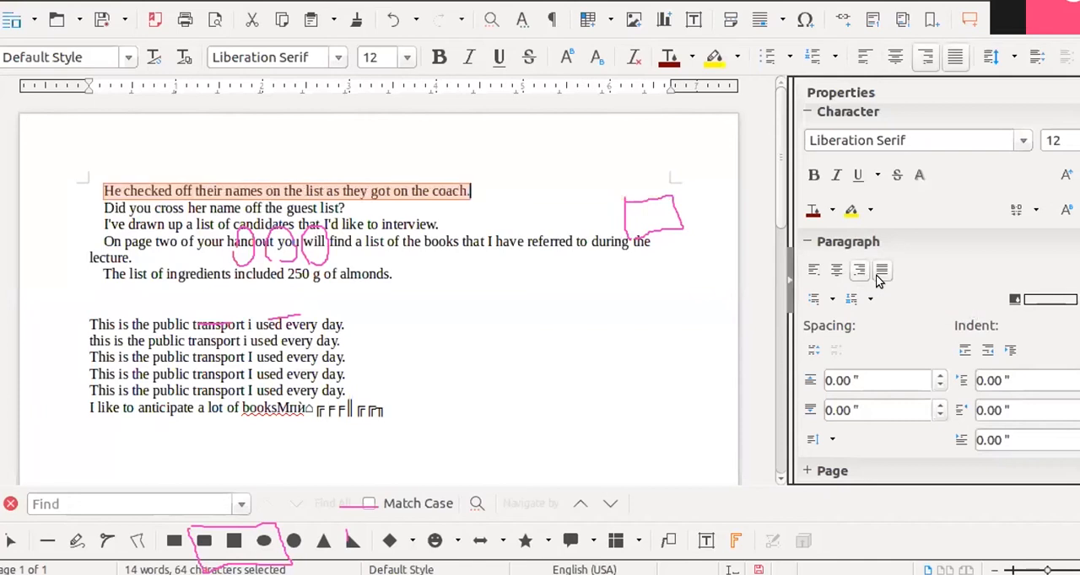
scroll(380, 272, down, 8)
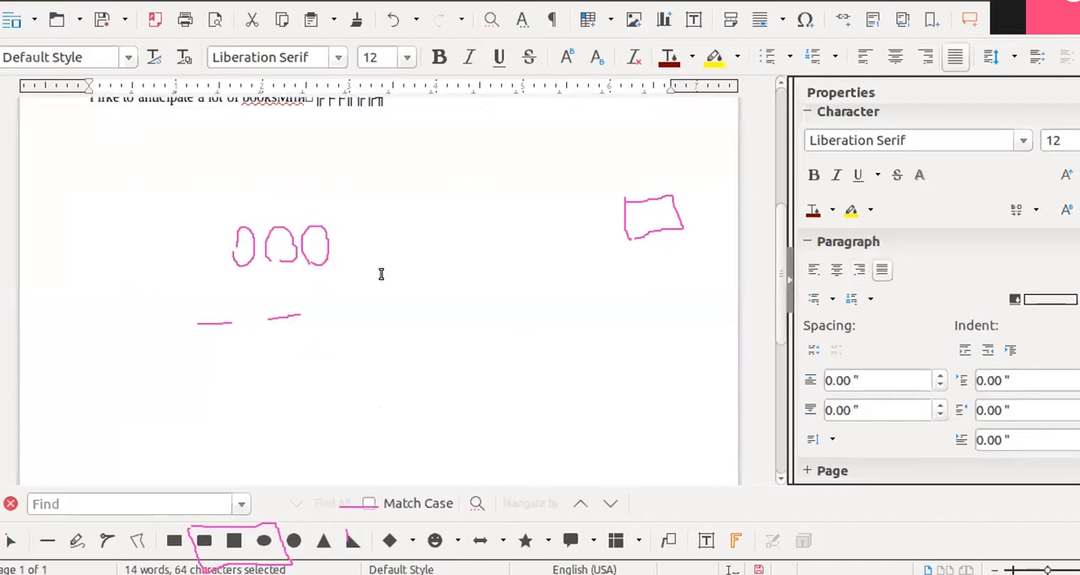
scroll(369, 289, up, 10)
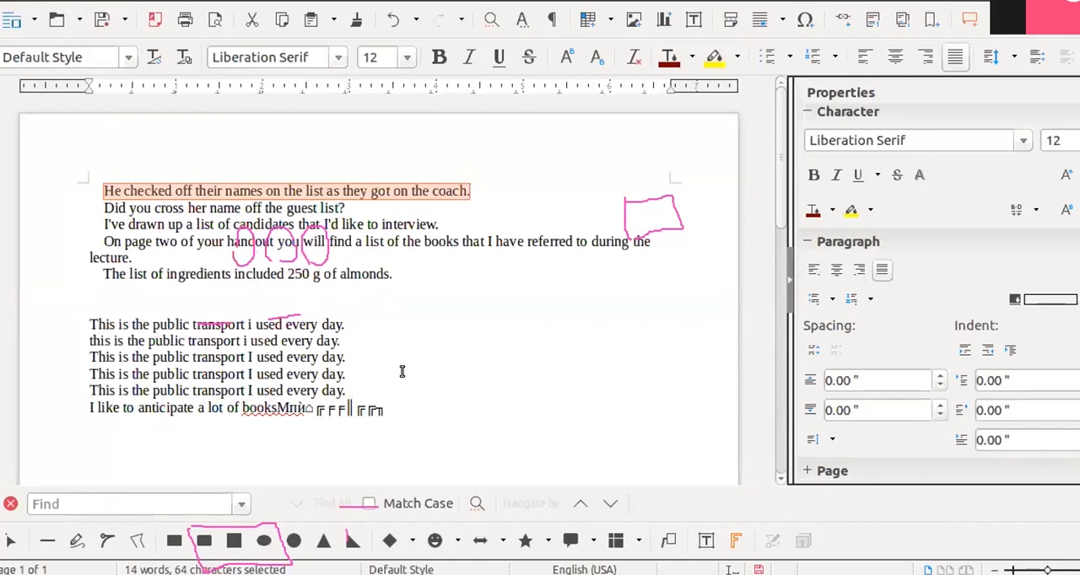
- Append a long run of "p" characters after "coach." so the first paragraph wraps over several lines
click(475, 189)
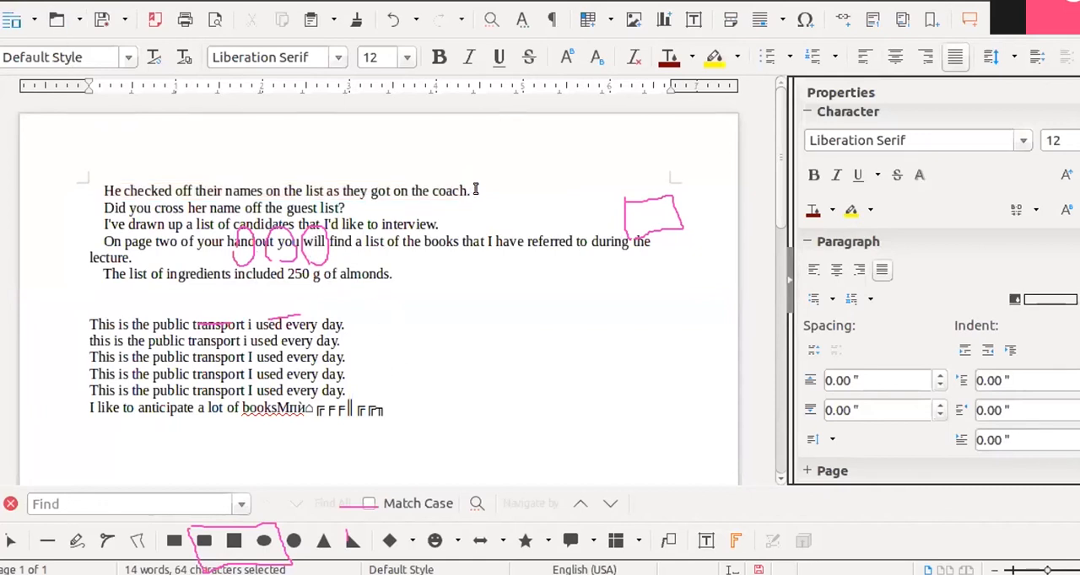
text(pppppppppppppppppppppppppppppppppppppppppppppppppppppppppppppppppppppppppppppppppppppppppppppppppppppppppppppppppppppppppppppppppppppppppppppppppppppppppppppppppppppppppppppp)
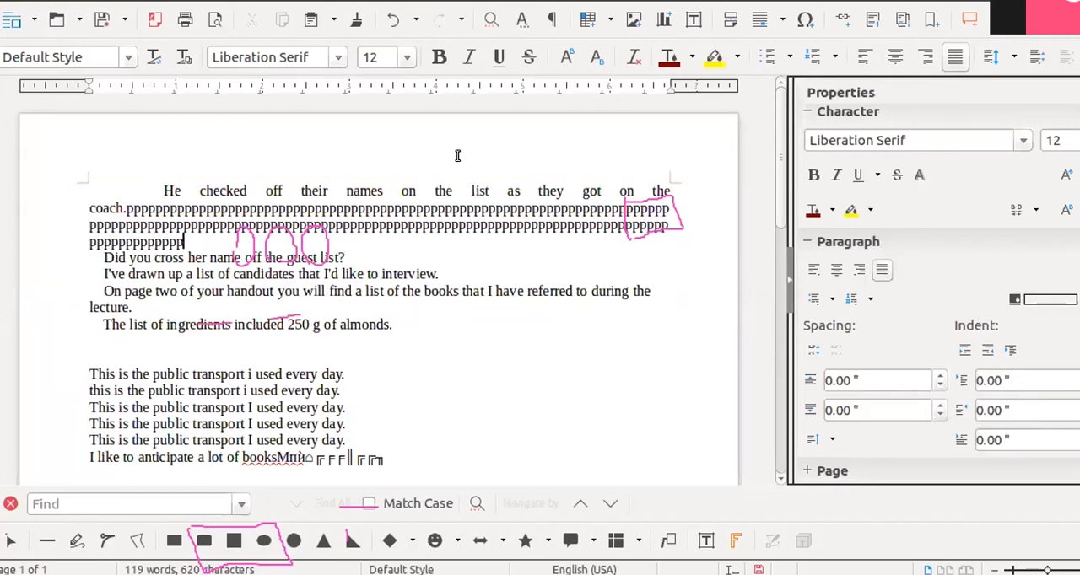
- Select the whole lengthened first paragraph and try centered, left and right alignment on it, ending with justified
click(164, 189)
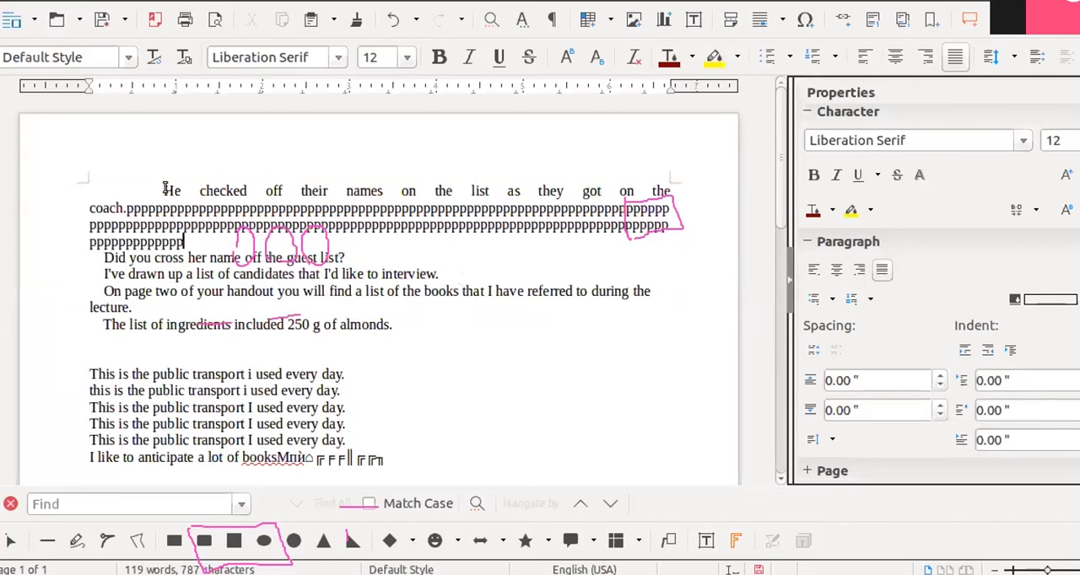
shift+click(184, 243)
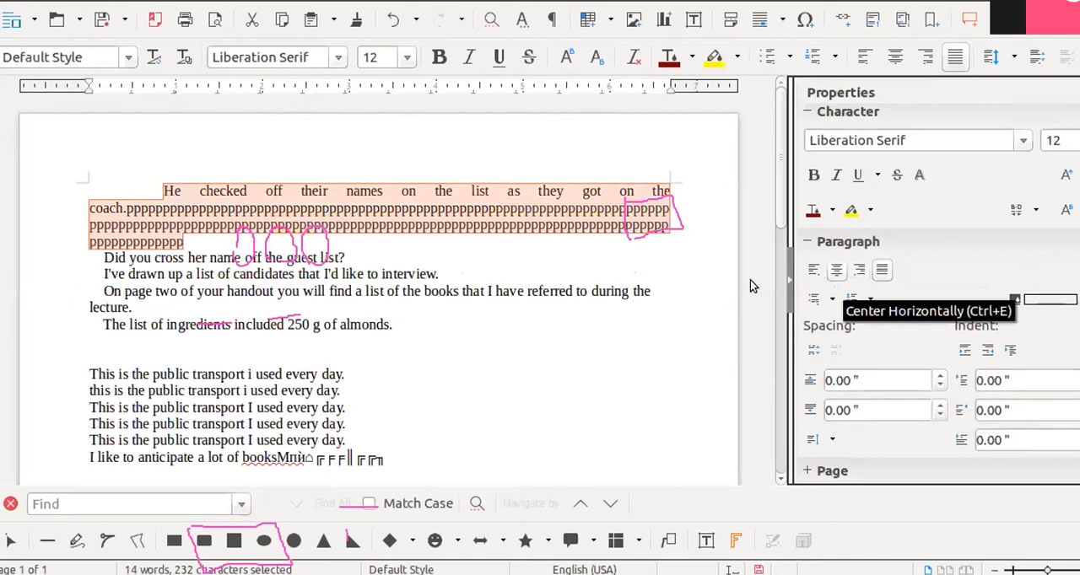
click(670, 274)
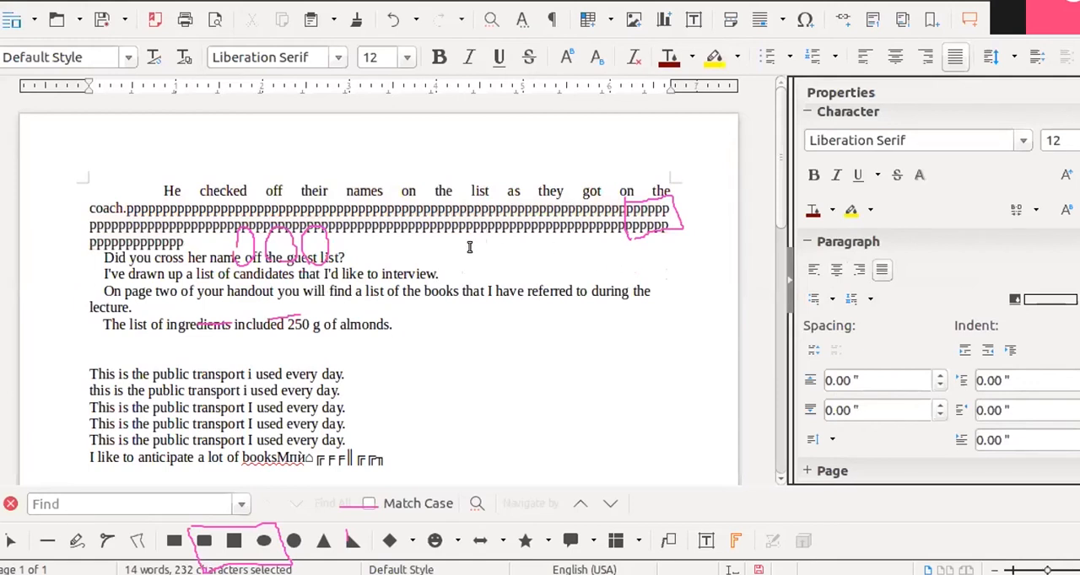
drag(155, 187, 187, 237)
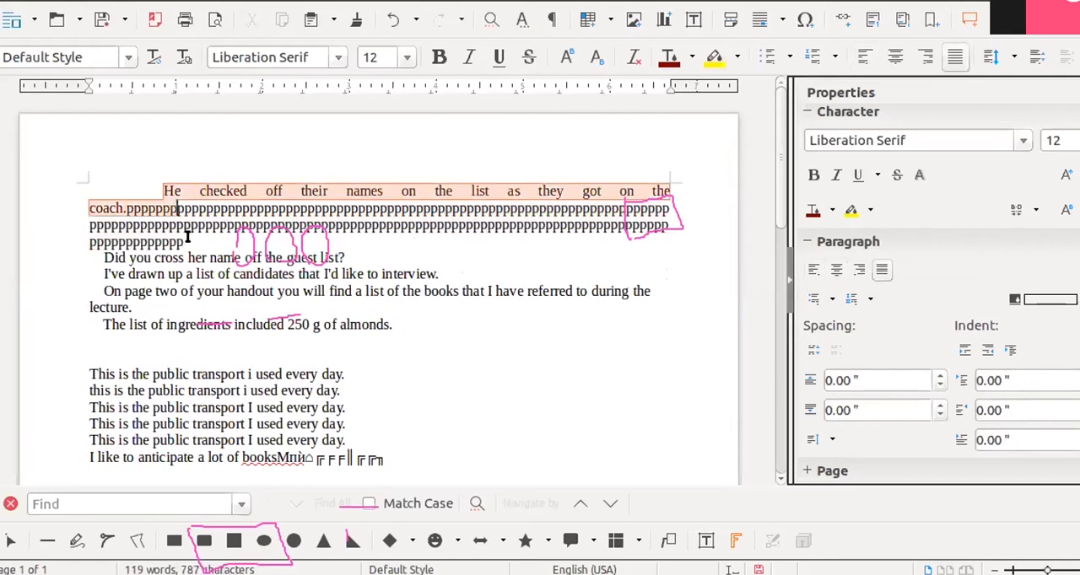
click(835, 271)
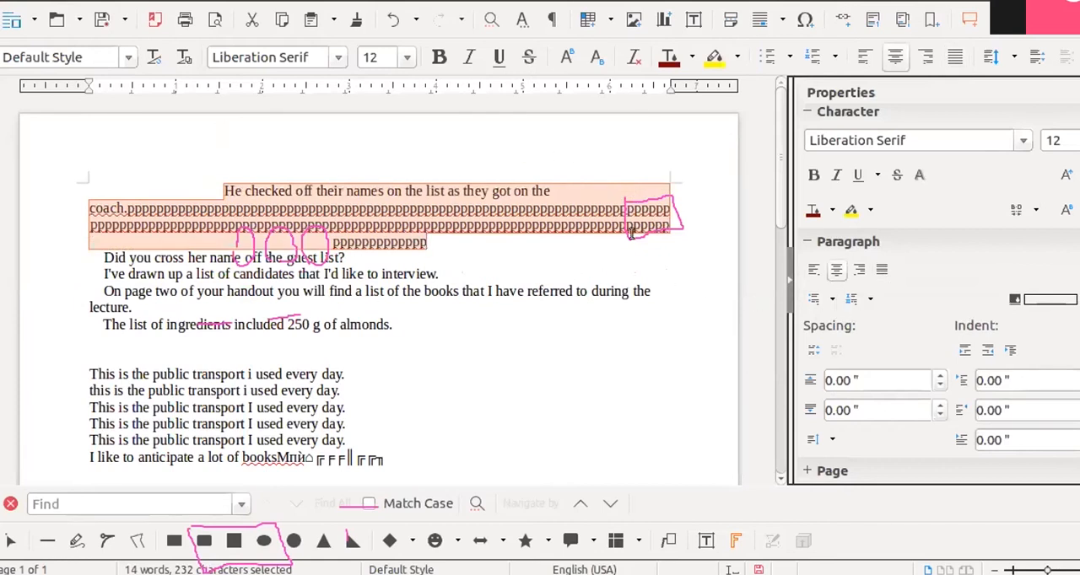
scroll(614, 413, down, 2)
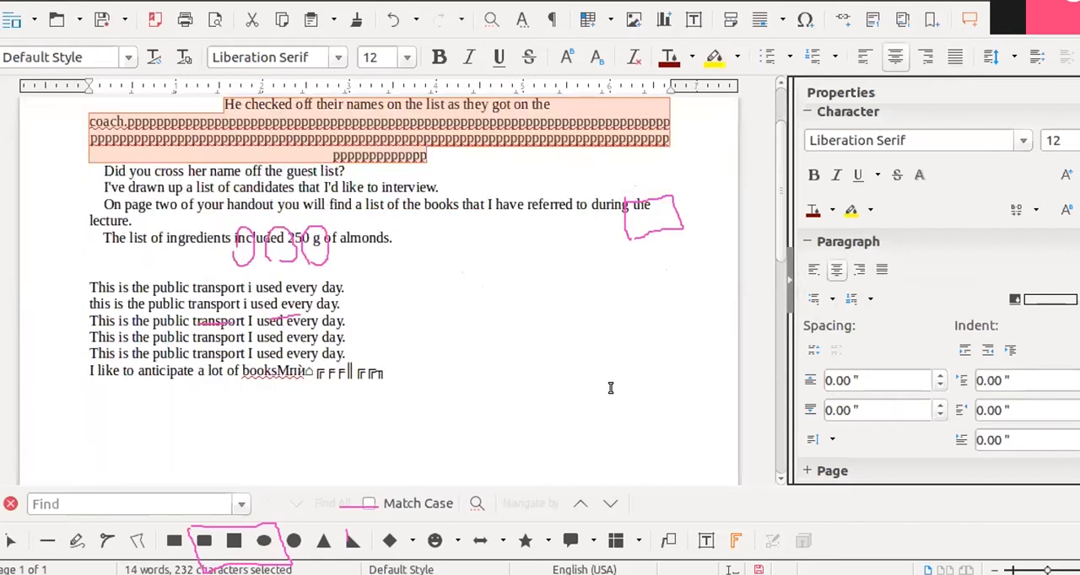
scroll(605, 388, up, 2)
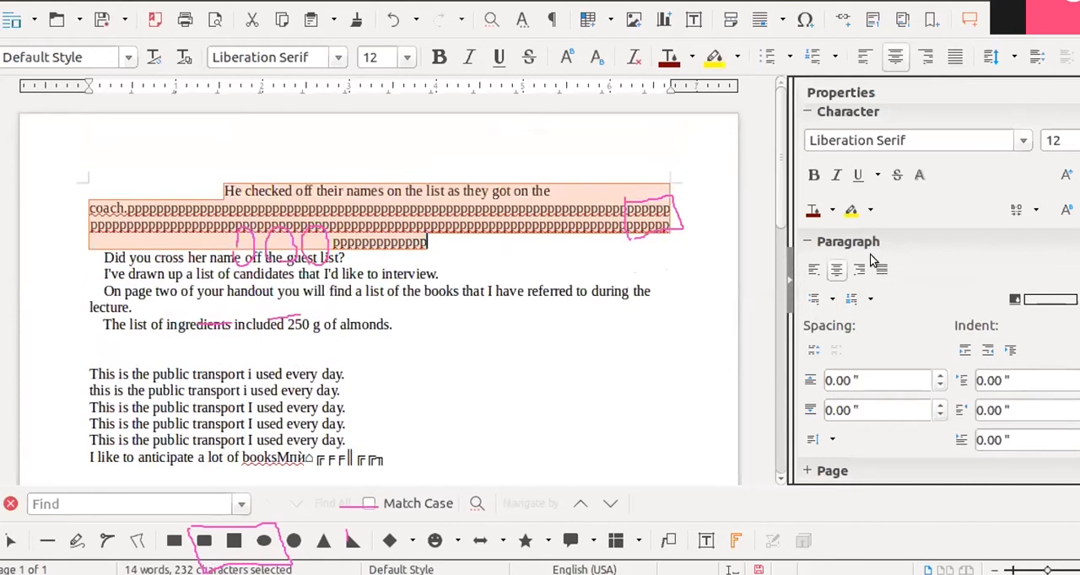
click(813, 271)
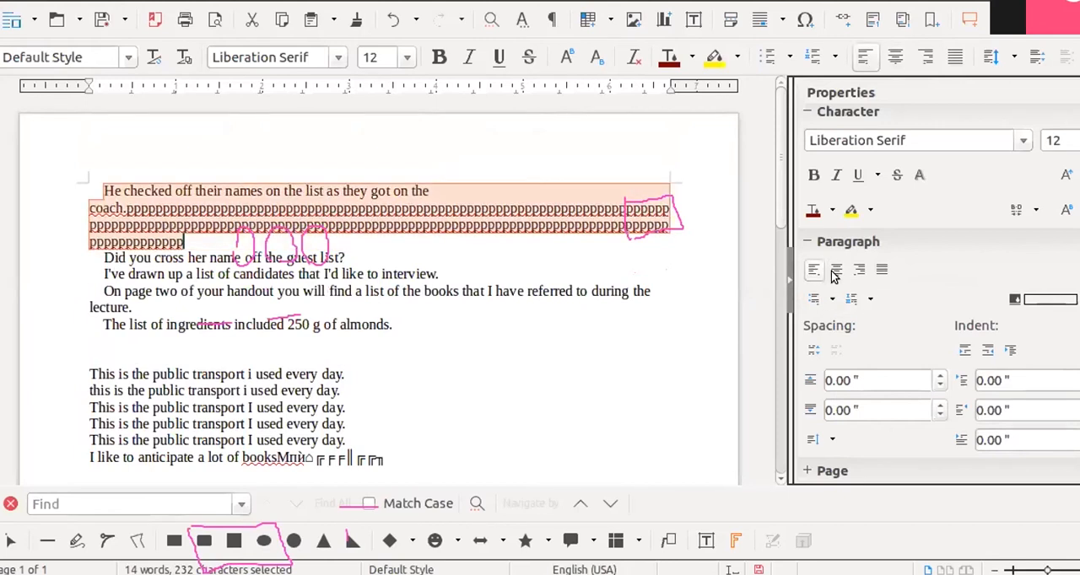
click(836, 271)
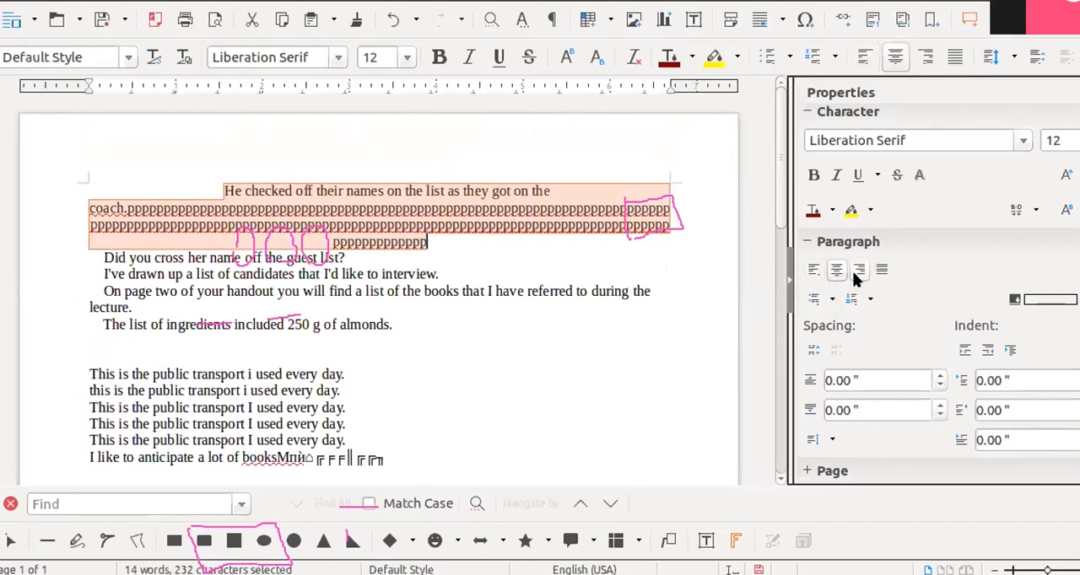
click(855, 272)
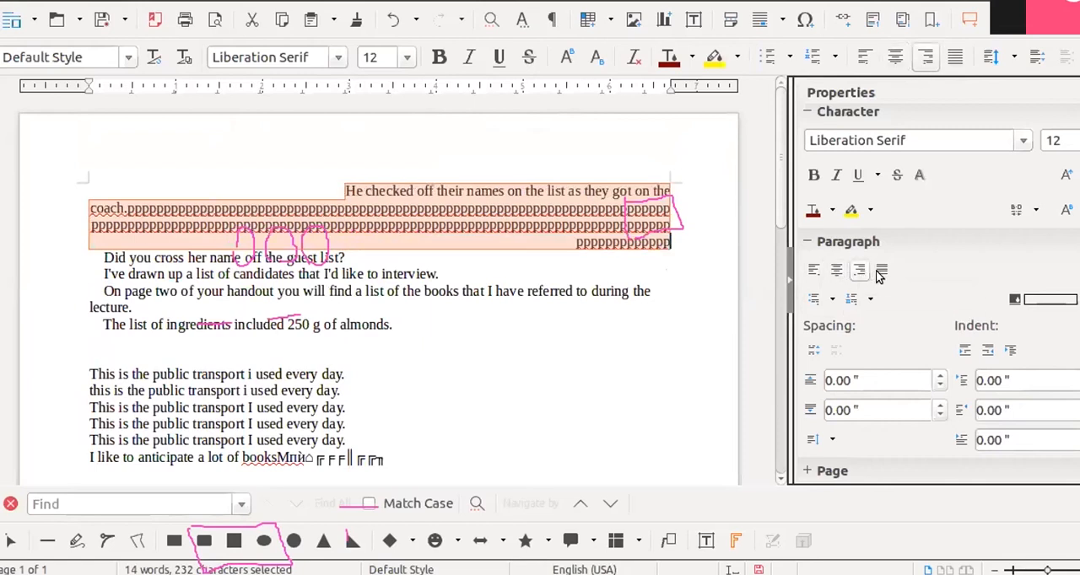
click(882, 273)
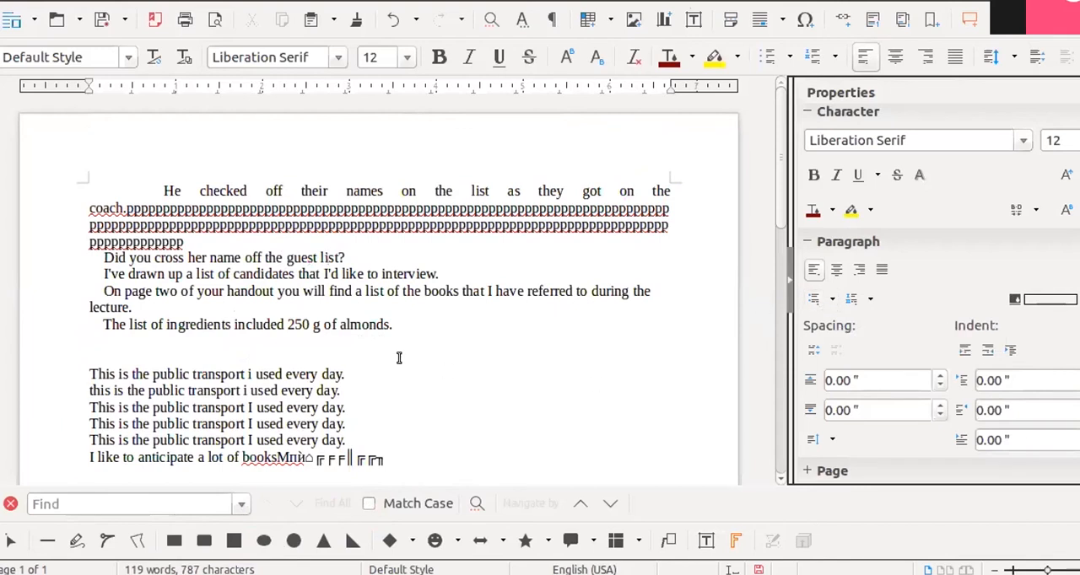
- Select the six lines from the first "This is the public transport" to "I like to anticipate" and apply arrow bullets, switching to X-mark bullets
scroll(133, 369, down, 2)
drag(88, 282, 396, 372)
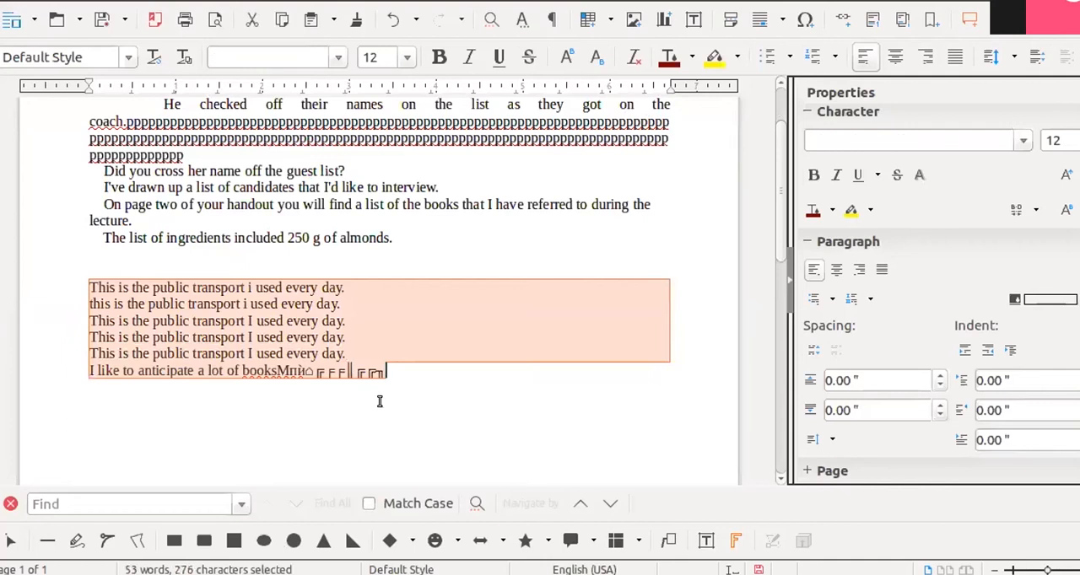
click(832, 299)
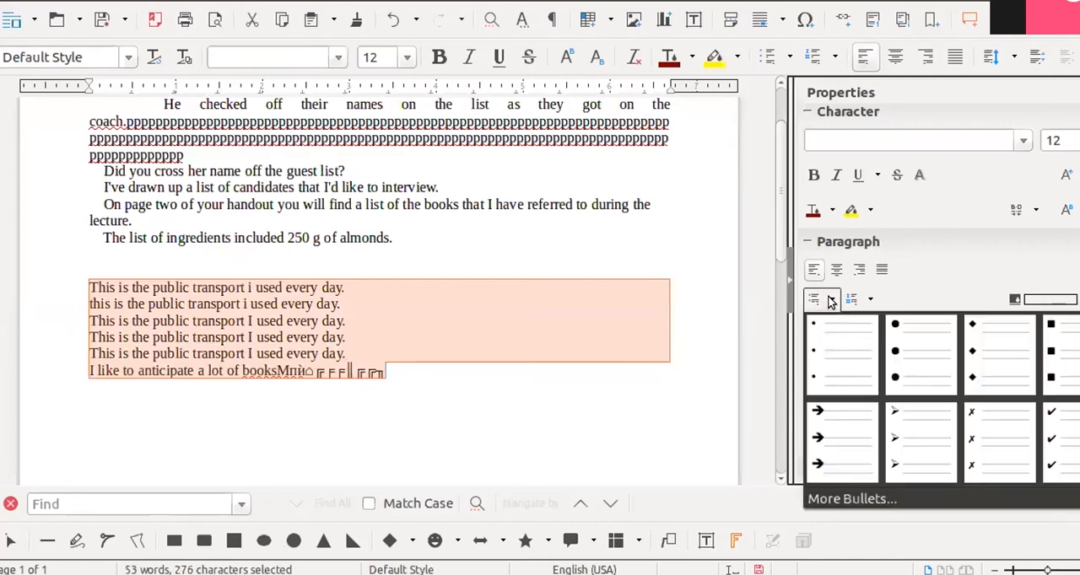
click(840, 425)
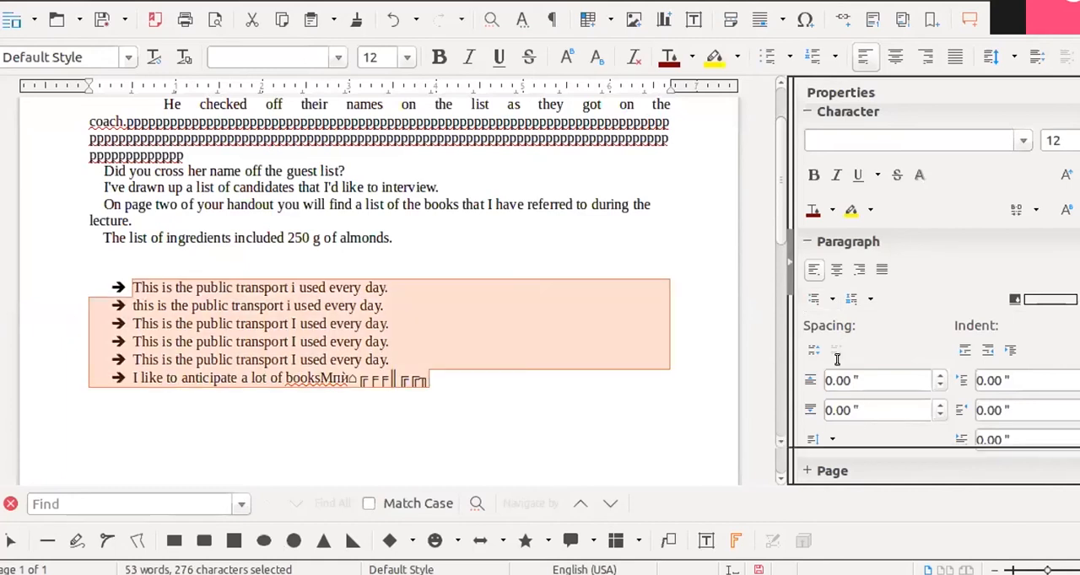
click(833, 301)
click(1029, 435)
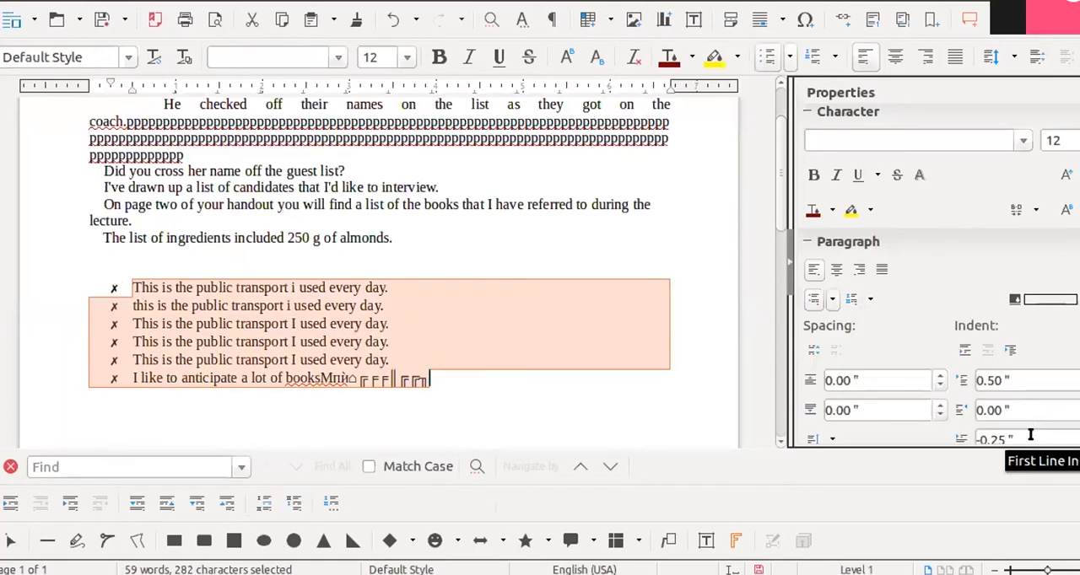
- Open the full Bullets and Numbering settings for the selected list and view the preset bullet styles
click(832, 300)
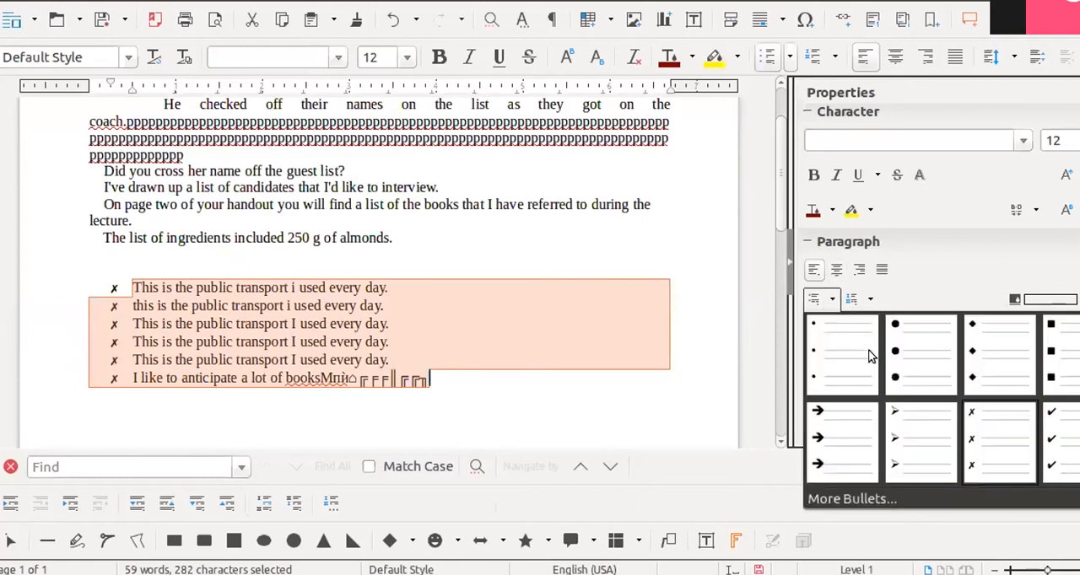
click(859, 497)
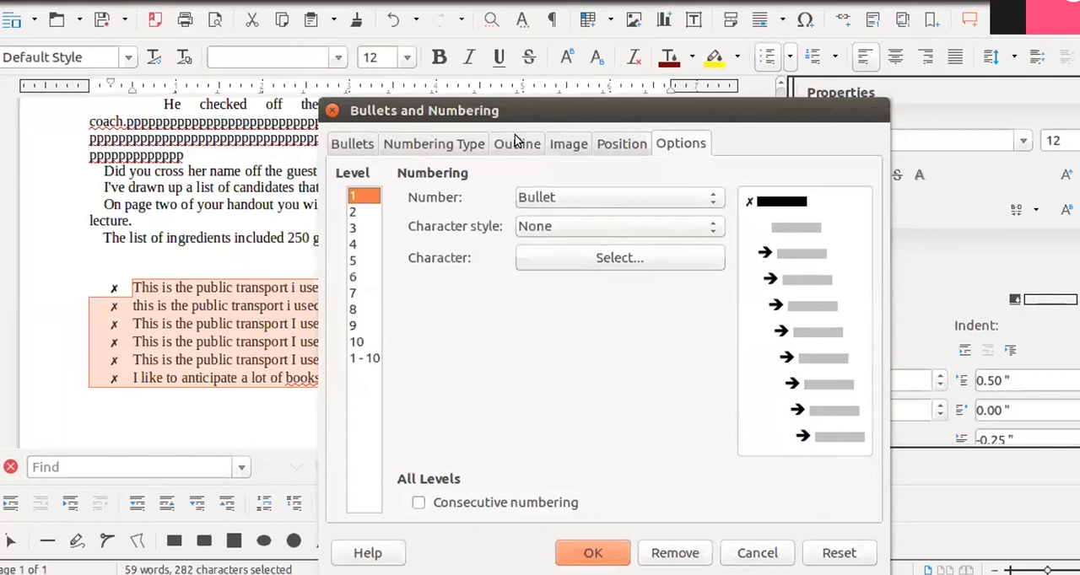
drag(594, 110, 692, 62)
click(435, 92)
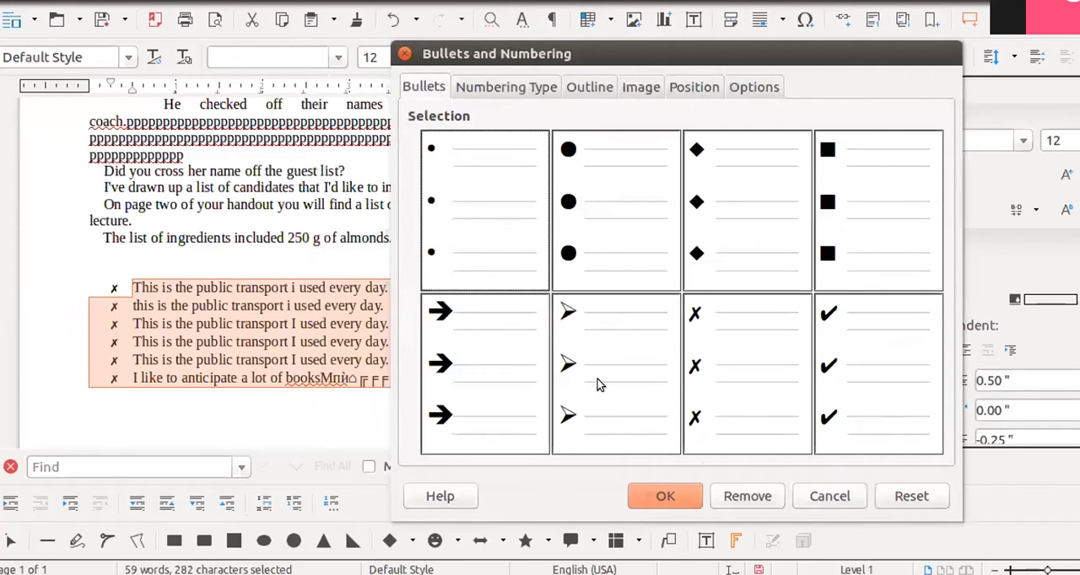
- Try the 1) 2) 3) and uppercase Roman numbering types and the first numeric outline format for the list
click(520, 84)
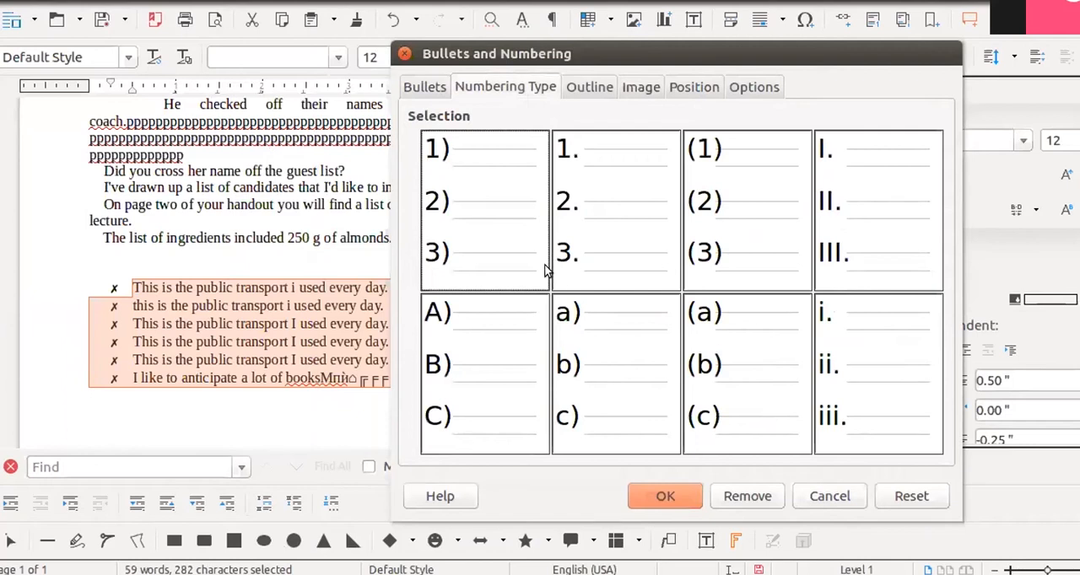
click(485, 210)
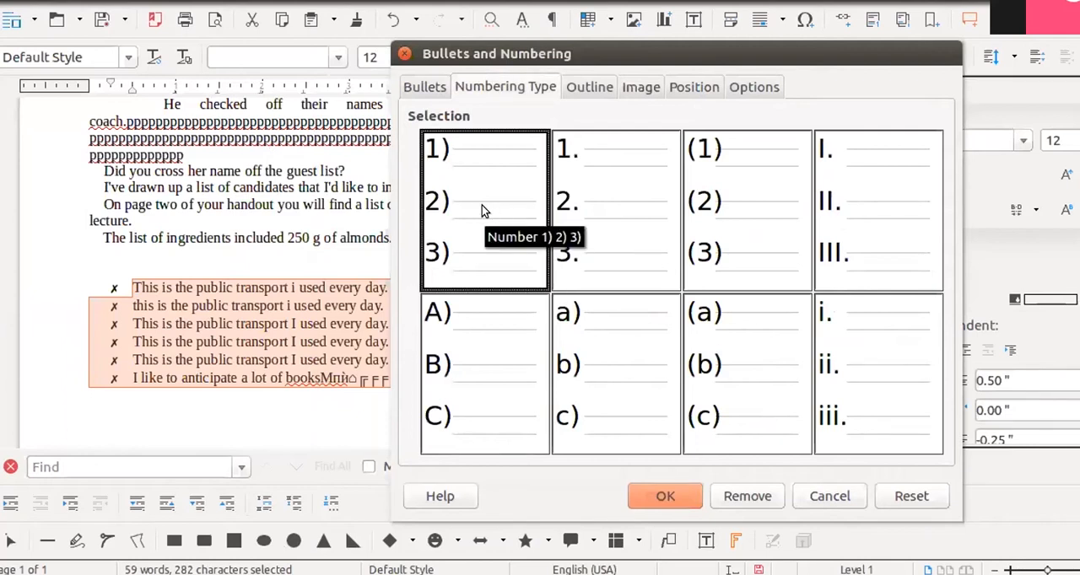
click(823, 239)
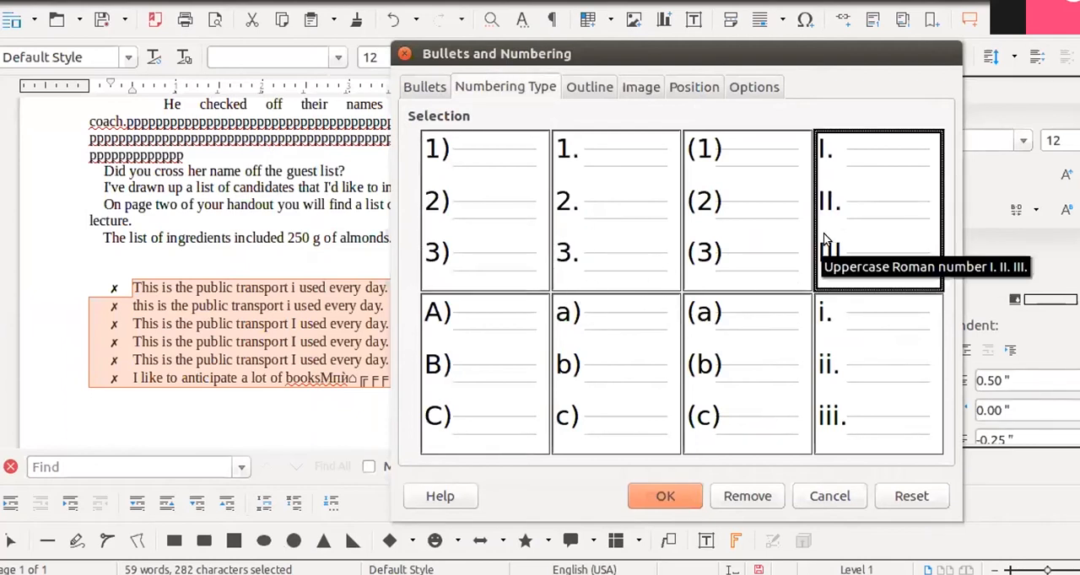
click(585, 93)
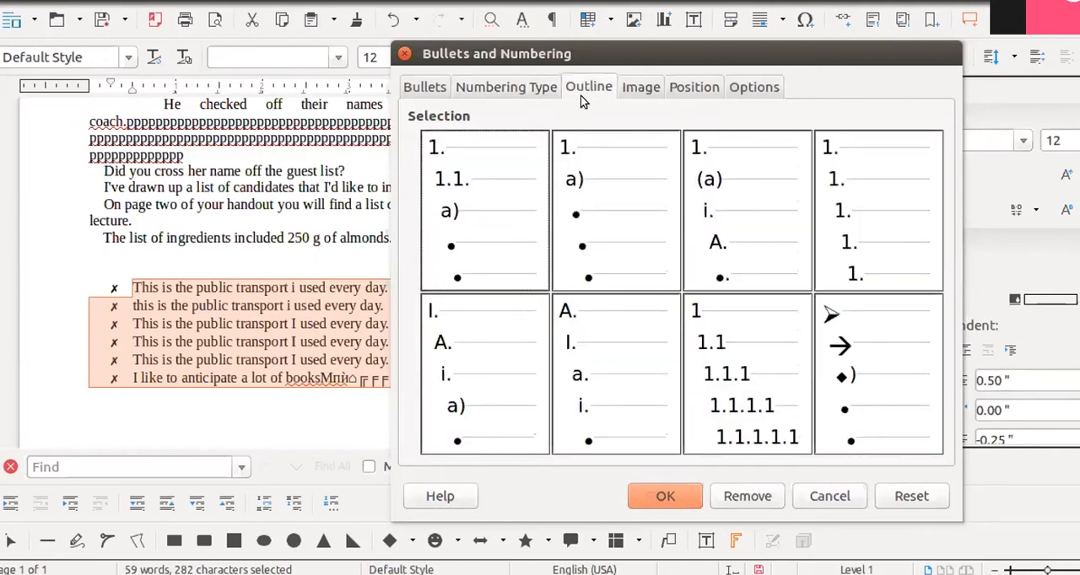
click(496, 238)
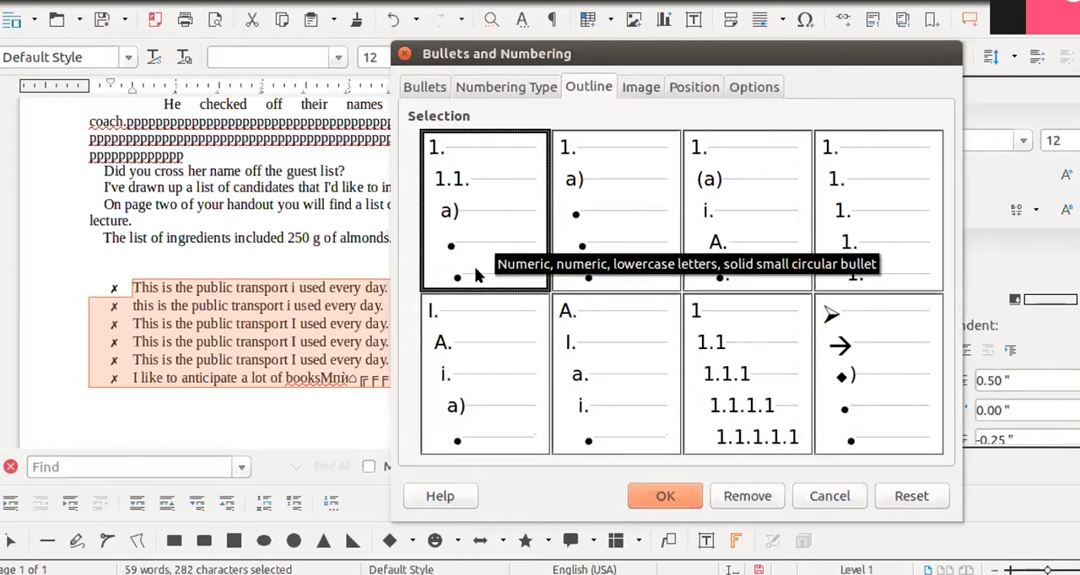
- Choose the green round image bullet for the selected list and apply it
click(641, 87)
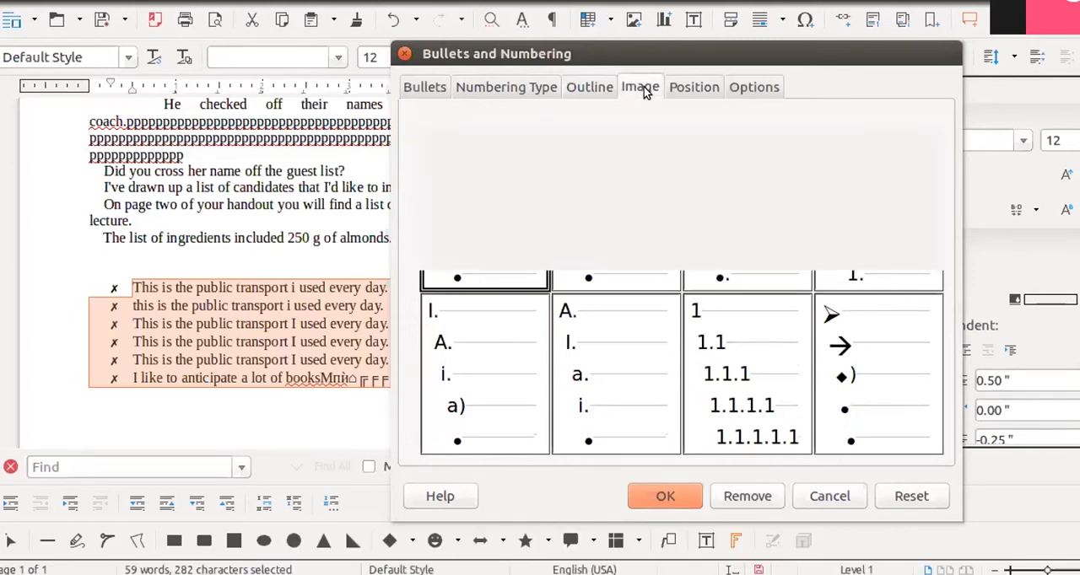
click(621, 291)
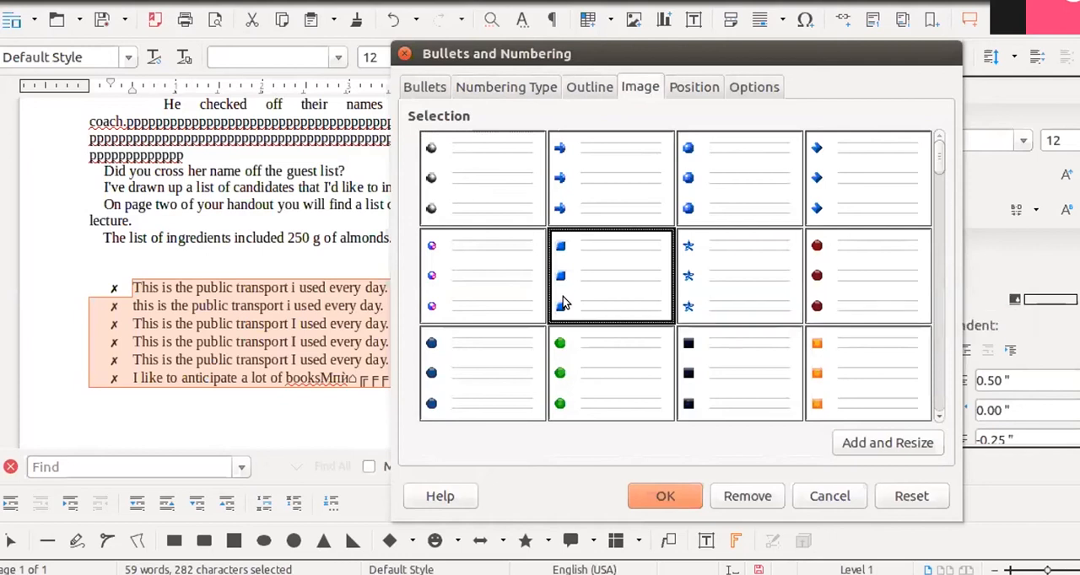
click(838, 295)
click(854, 390)
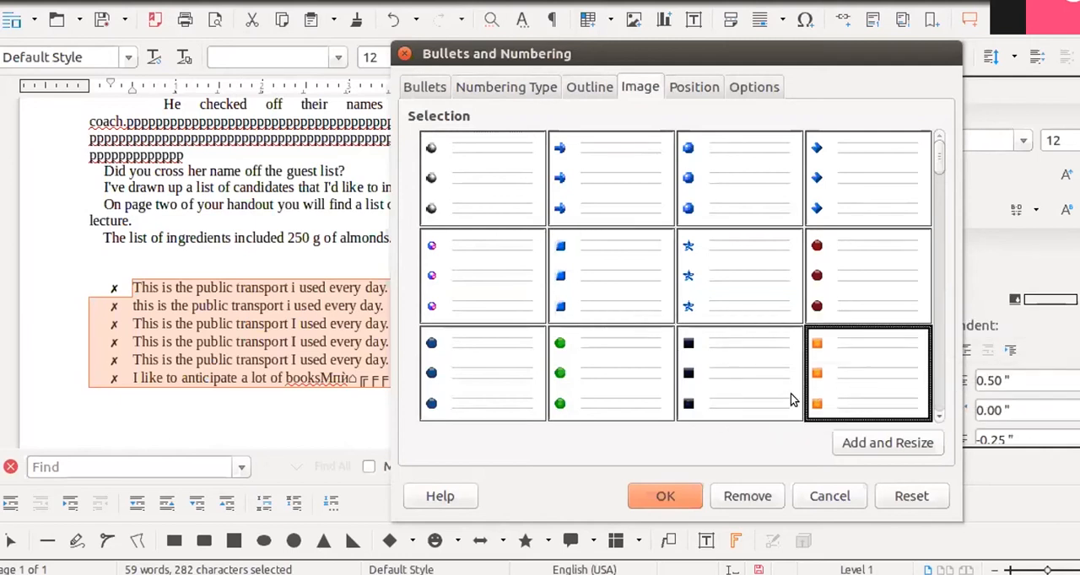
click(595, 383)
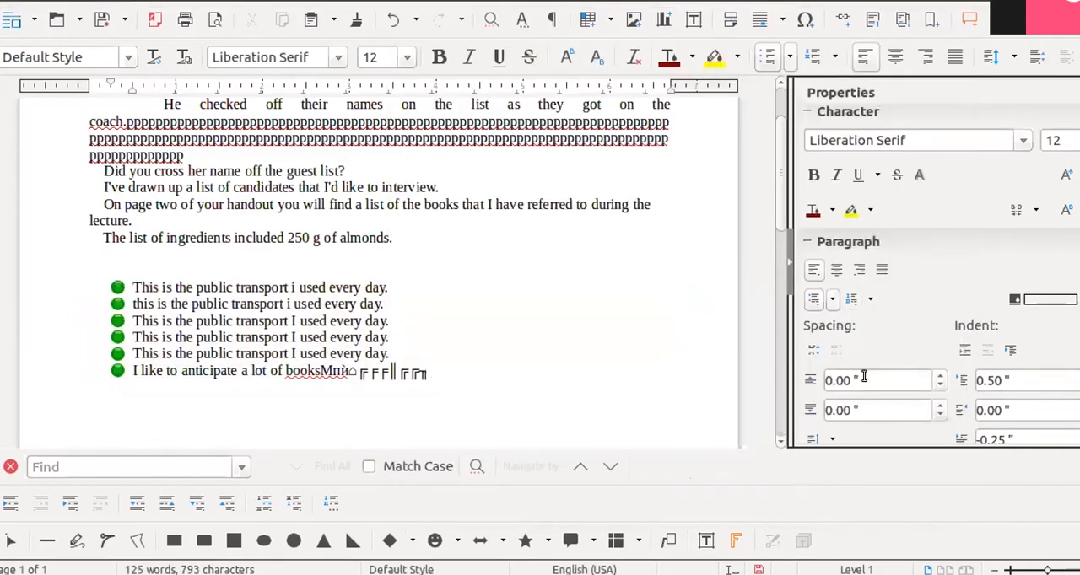
- Select the first two paragraphs and increase their paragraph spacing to 0.12 inches, reducing it to 0.04 inches above and below
scroll(871, 341, down, 1)
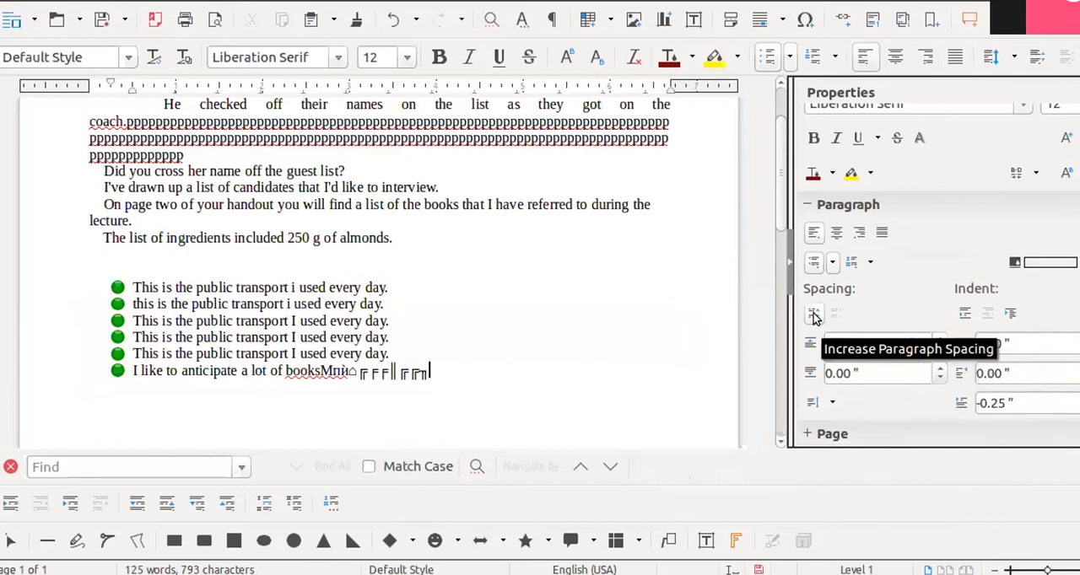
scroll(168, 149, up, 1)
drag(168, 149, 352, 213)
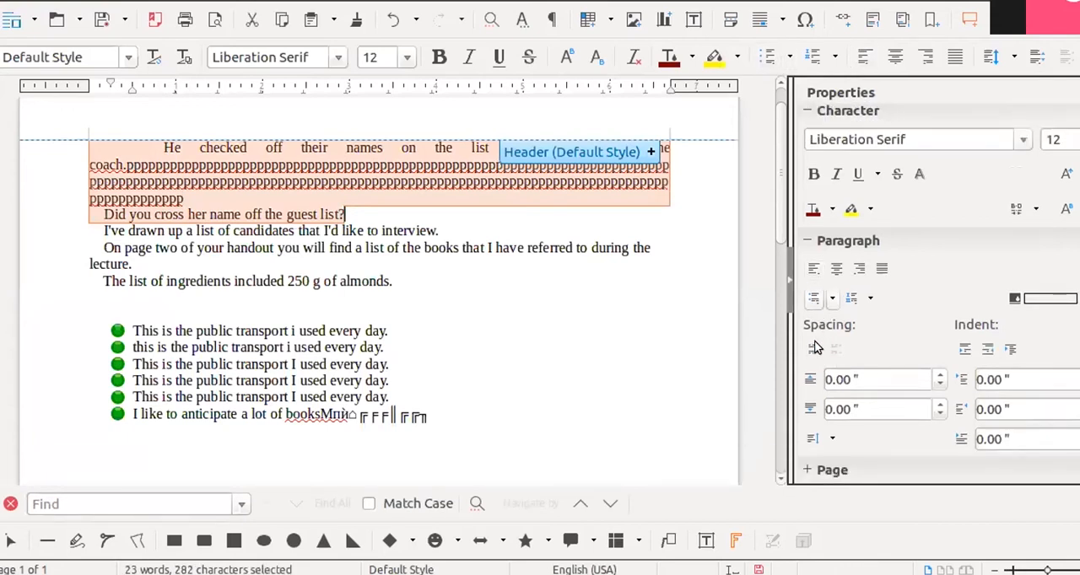
click(814, 349)
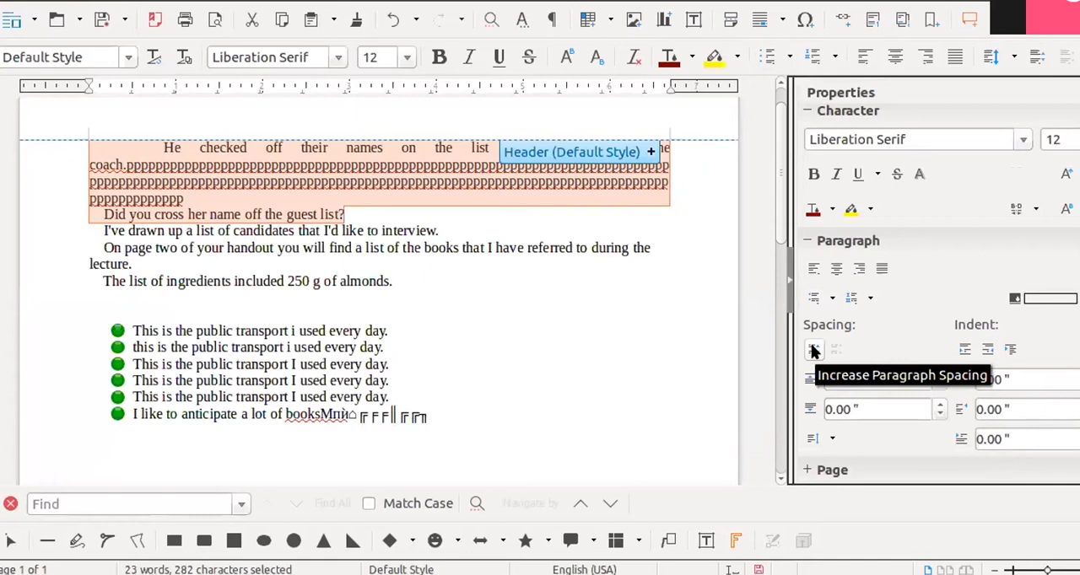
click(812, 348)
click(812, 350)
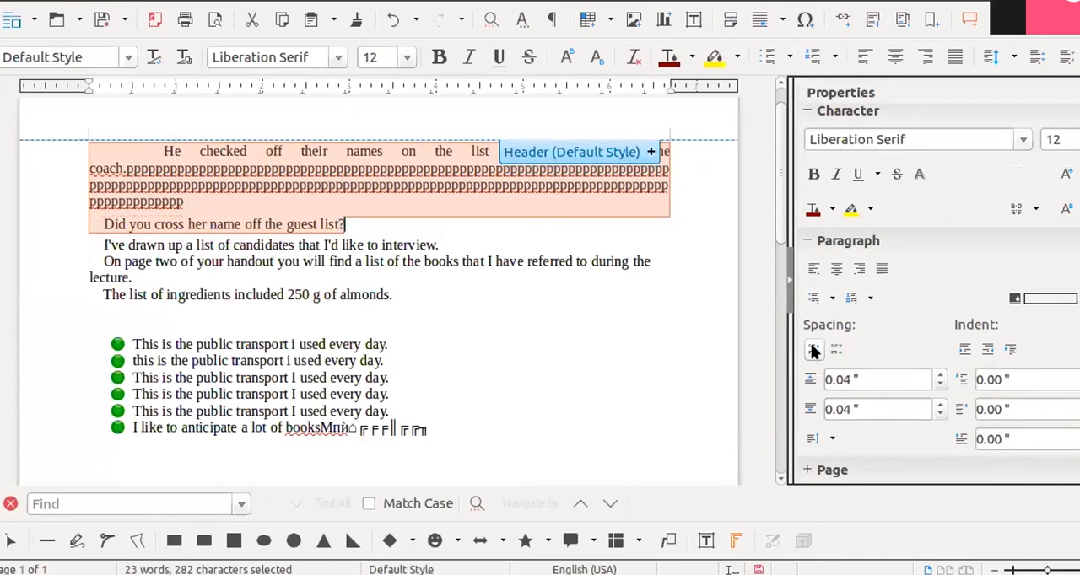
click(812, 349)
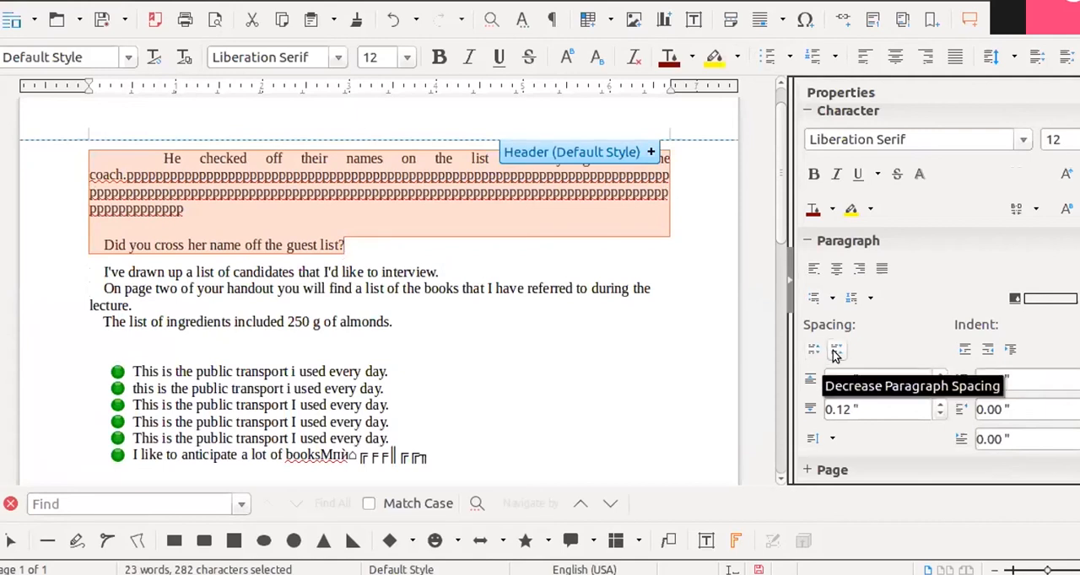
click(835, 350)
click(835, 350)
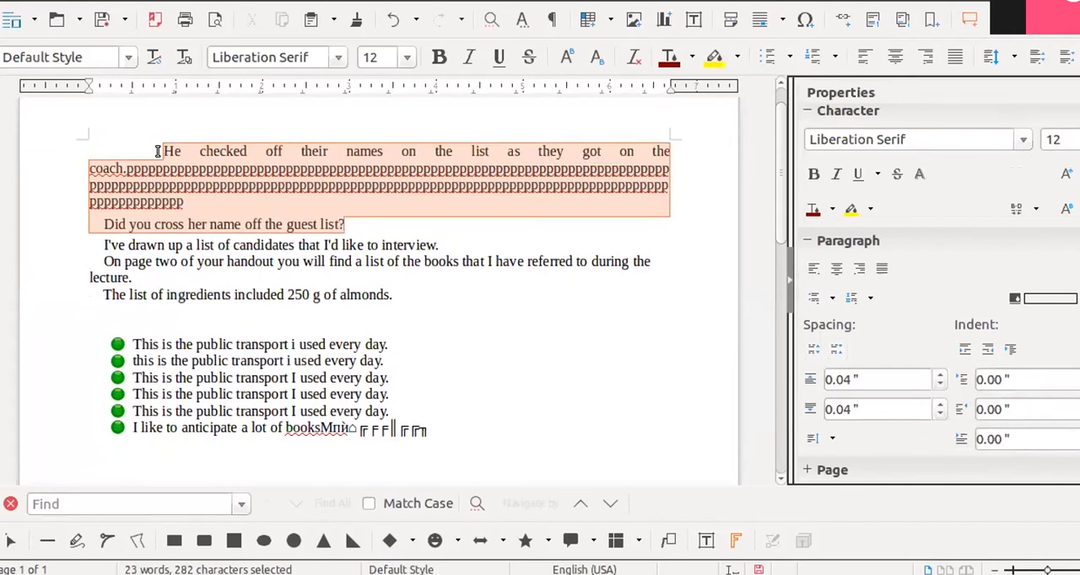
- Set the selected two paragraphs' spacing to 0.18 inches above and 0.00 inches below
click(939, 376)
click(939, 376)
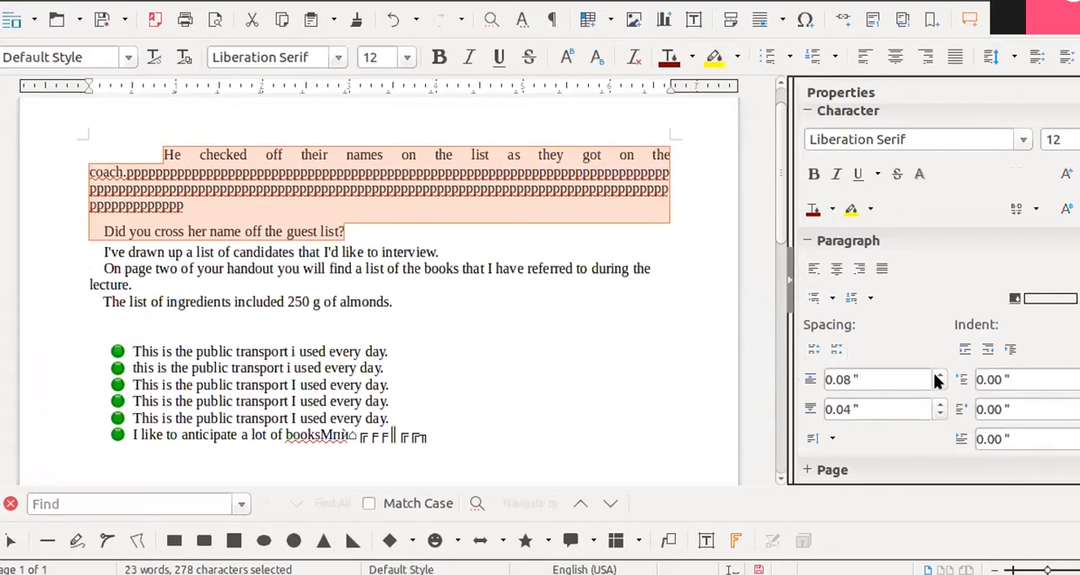
click(938, 376)
click(939, 376)
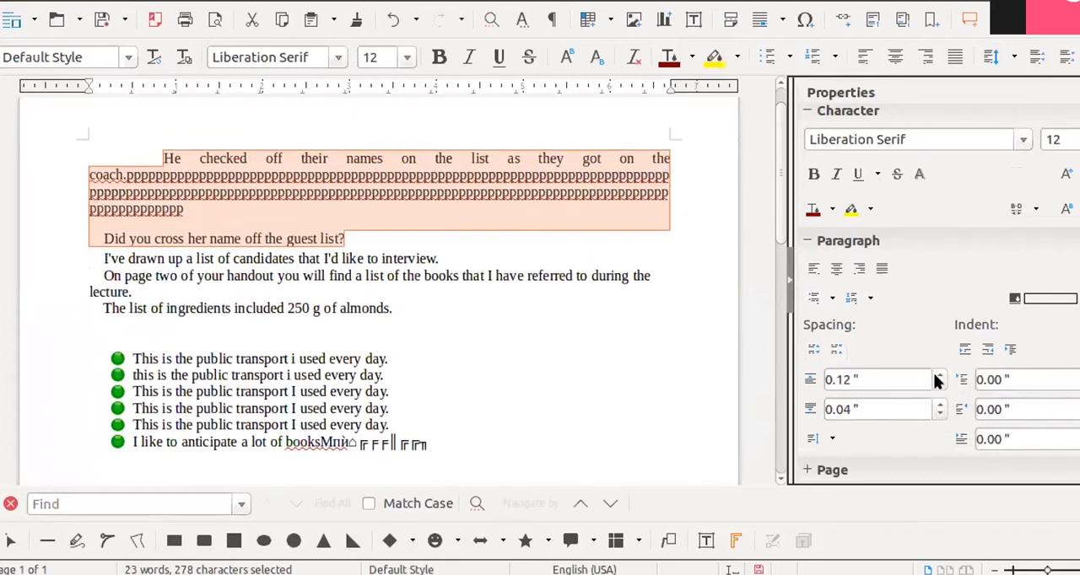
click(936, 376)
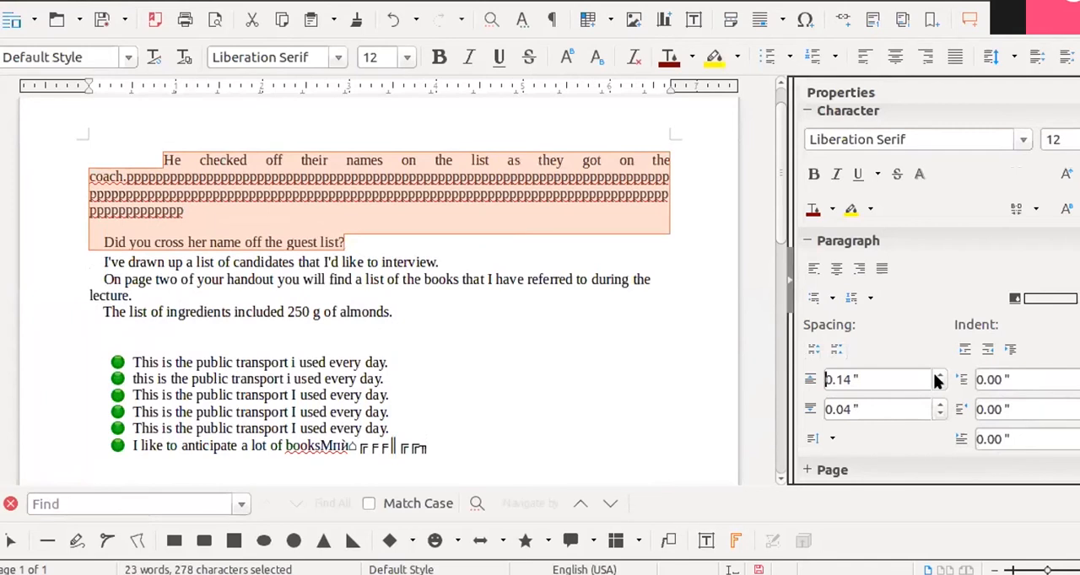
click(935, 376)
click(935, 376)
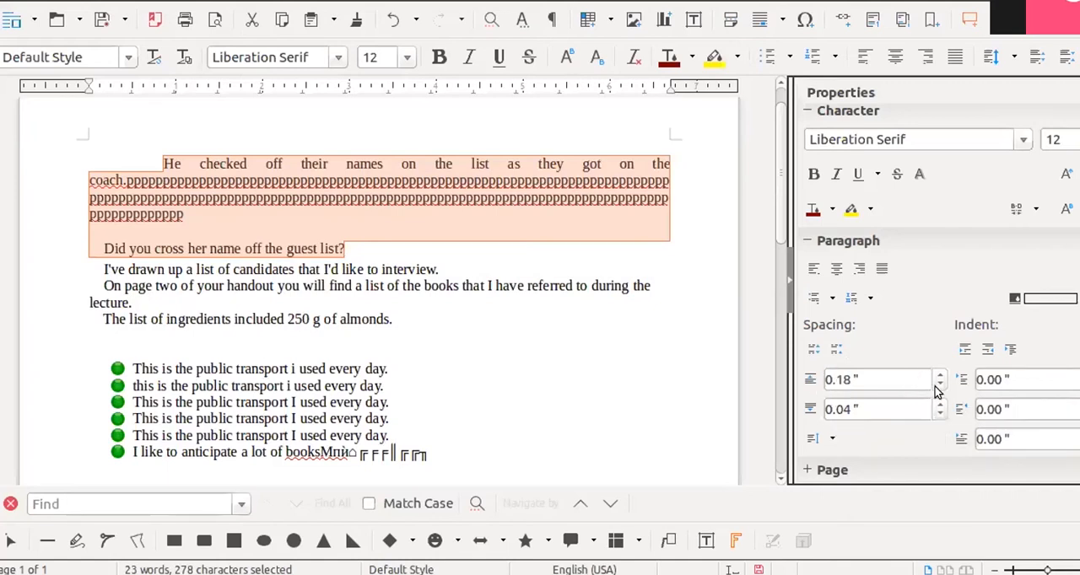
click(938, 412)
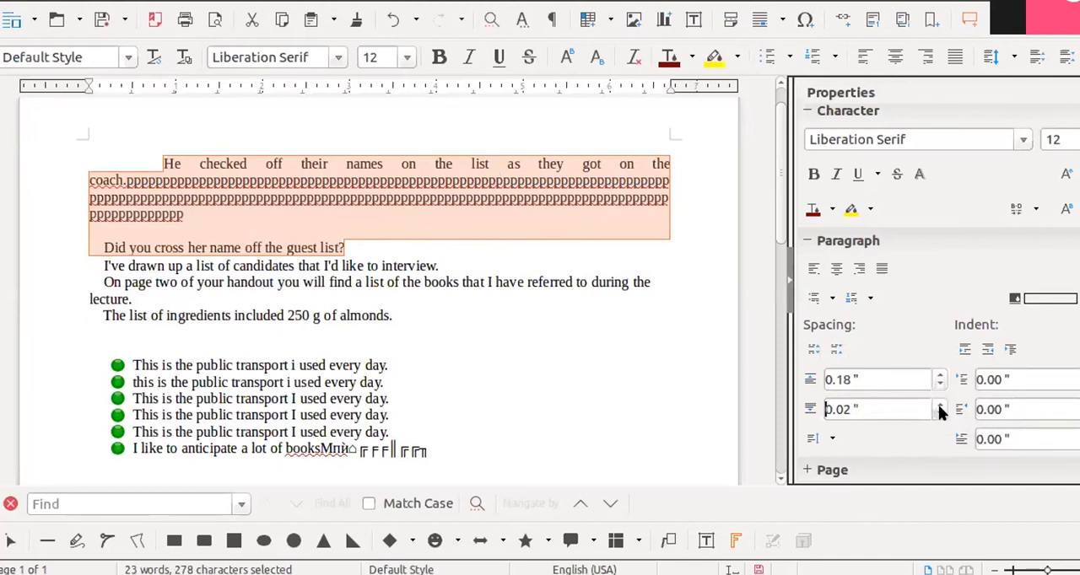
click(939, 411)
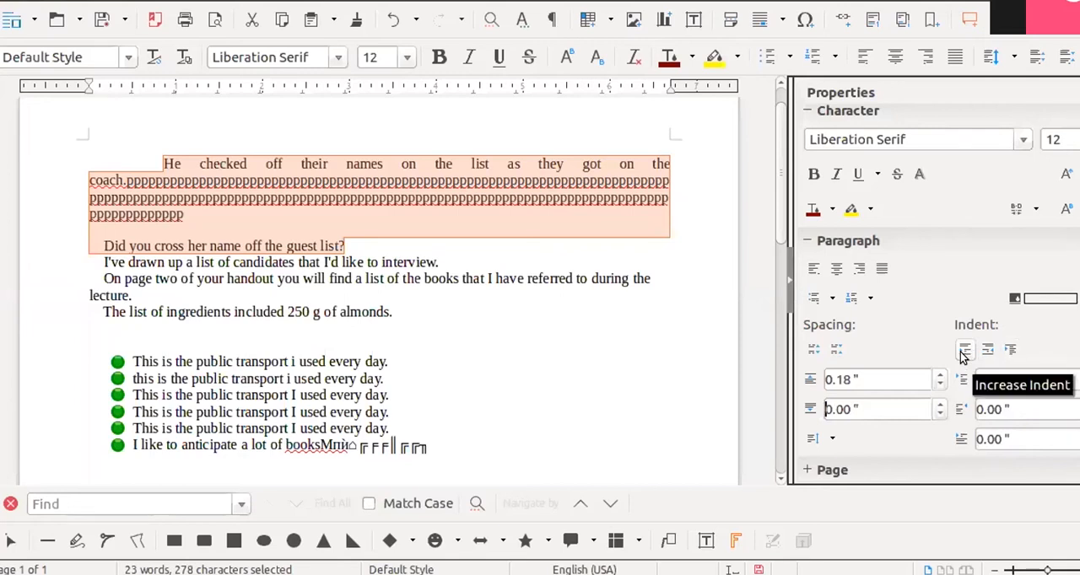
- Select the sentence "I've drawn up a list of candidates…" and increase its indent stepwise to 2.46 inches
click(509, 351)
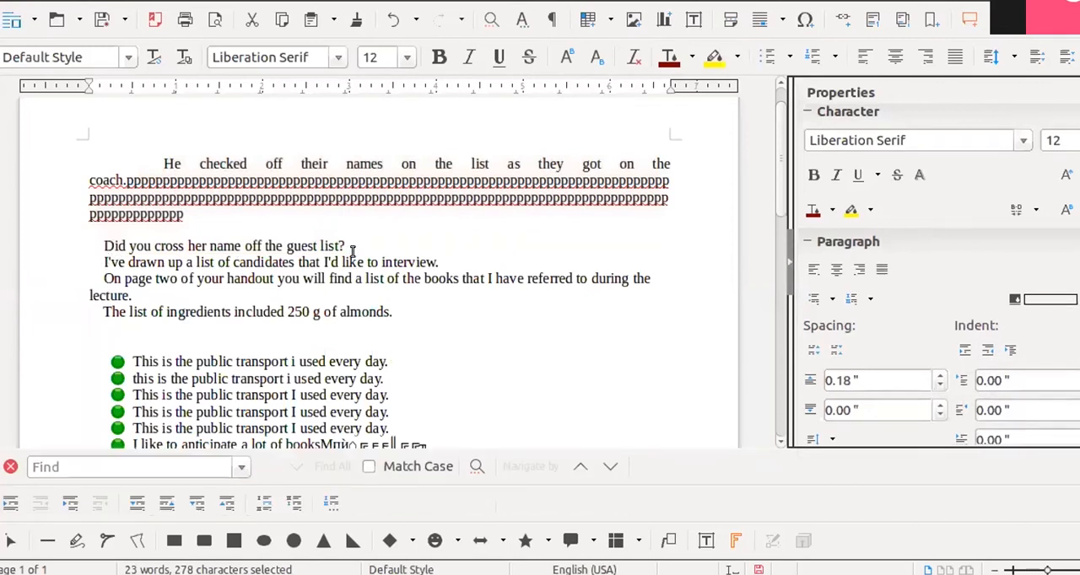
triple_click(441, 261)
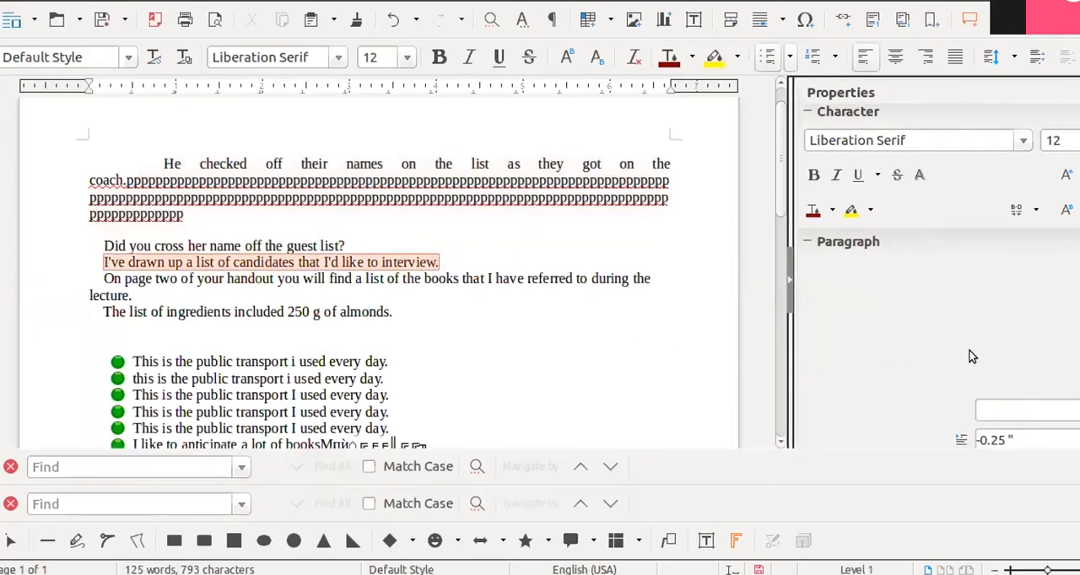
click(964, 353)
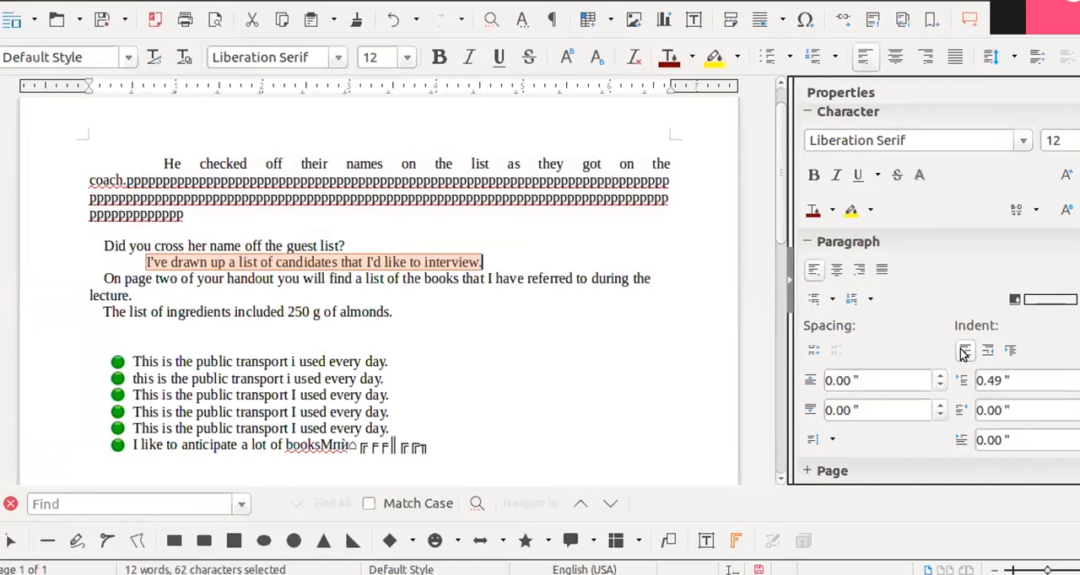
click(964, 352)
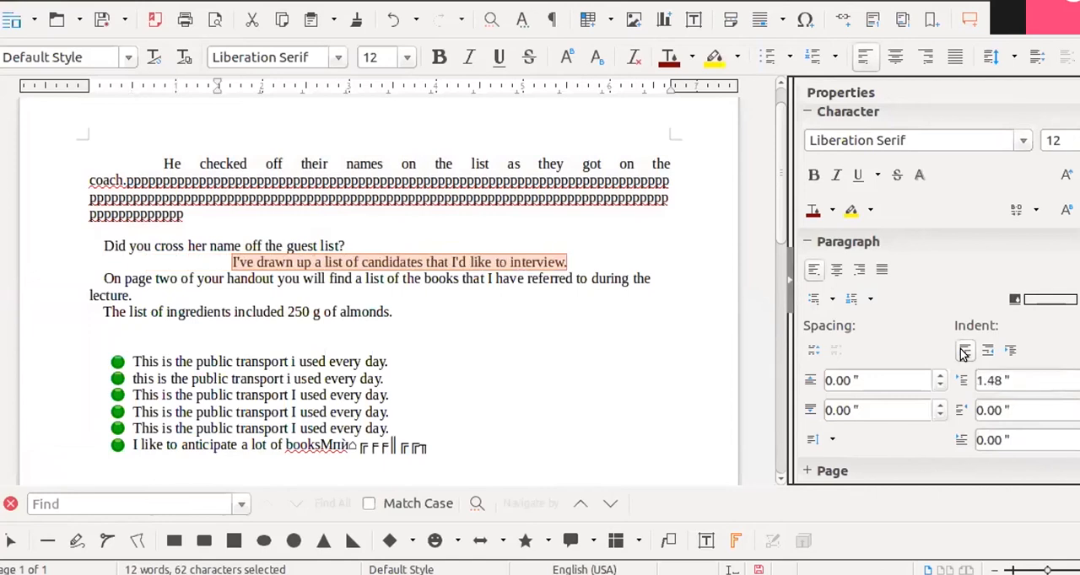
click(964, 353)
click(964, 352)
- Decrease the indent of the selected "I've drawn up a list of candidates…" sentence stepwise back to its original position
click(985, 353)
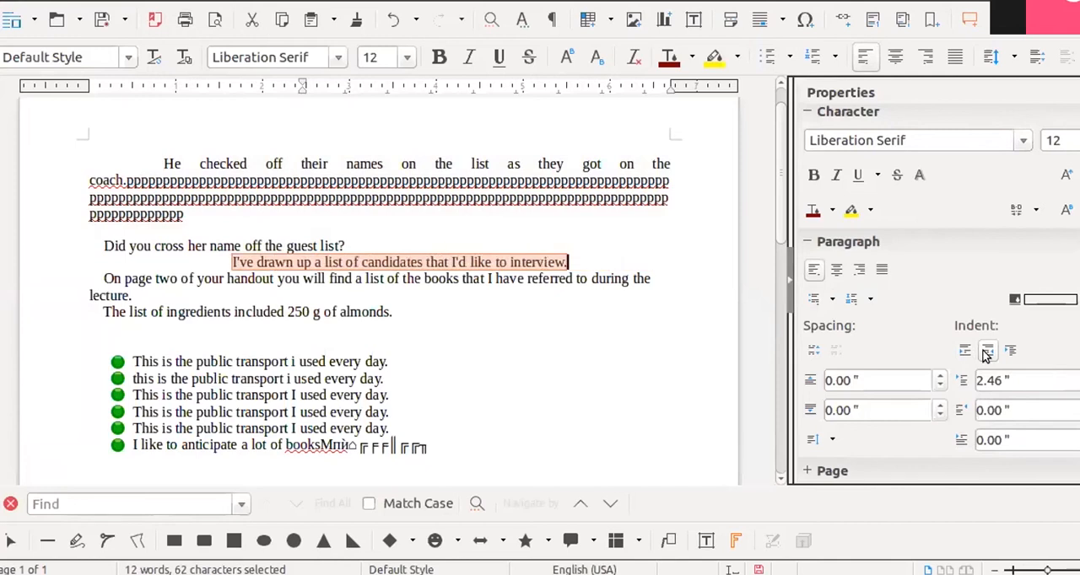
click(985, 353)
click(985, 353)
click(986, 352)
click(985, 352)
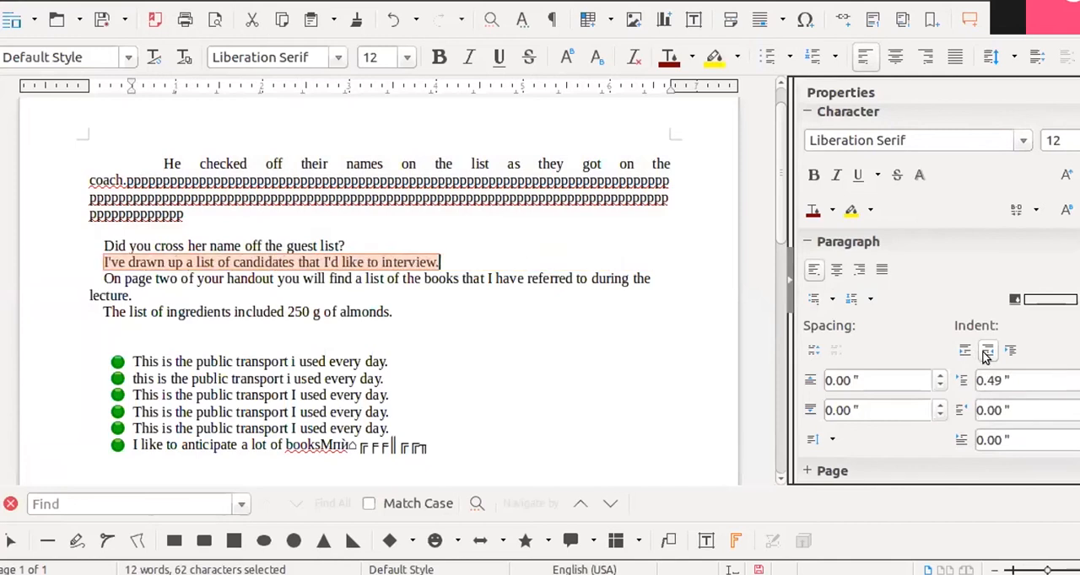
- Lower the first-line indent of the "On page two of your handout…" paragraph stepwise into negative values, past -0.42 inches
click(557, 377)
click(1079, 445)
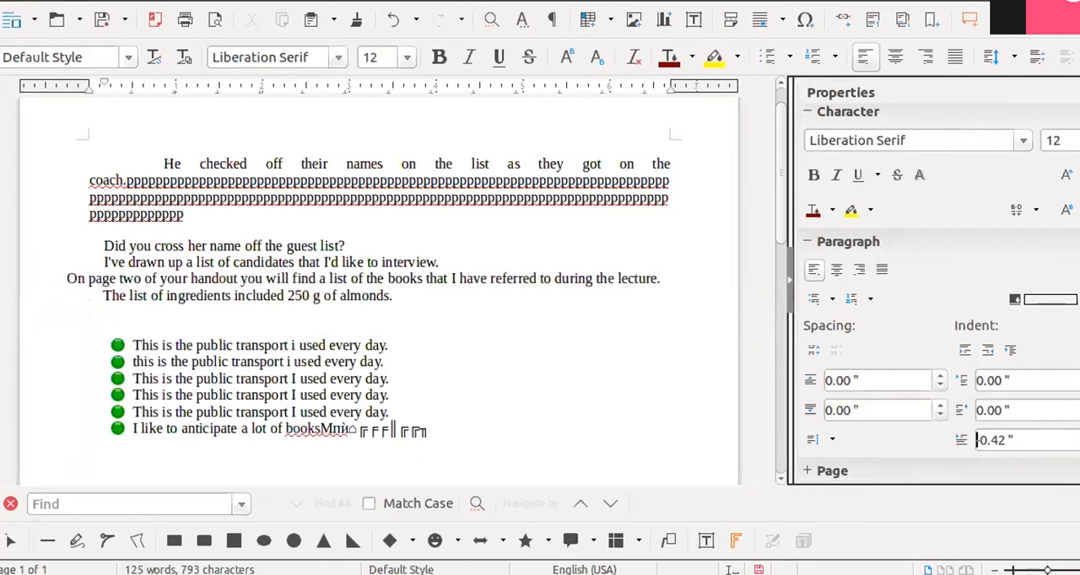
- Lower the first paragraph's first-line indent stepwise to -2.96 inches and set its line spacing to 1
click(571, 245)
key(ctrl+j)
click(1078, 445)
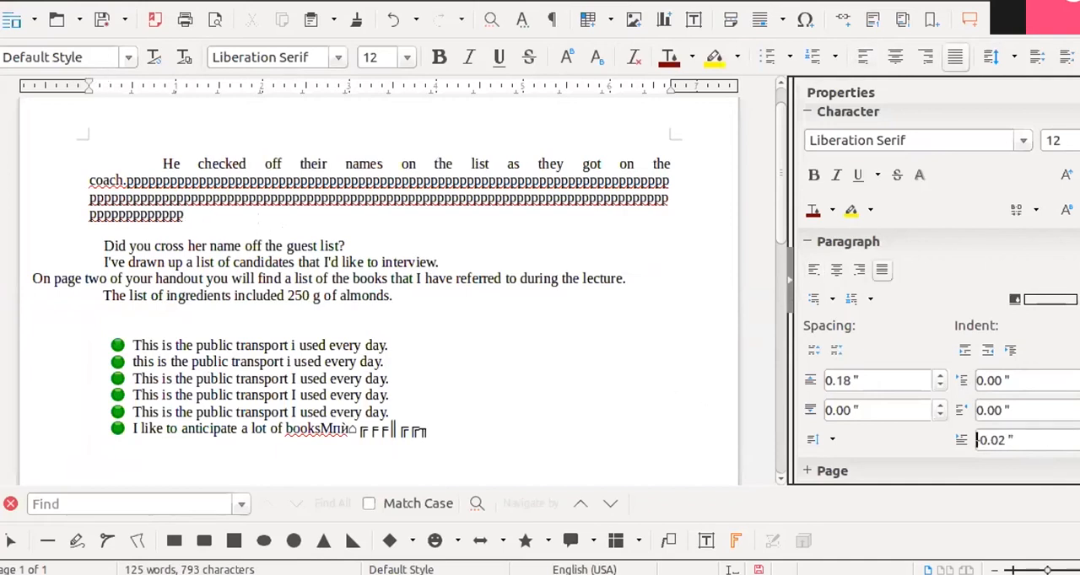
click(1078, 445)
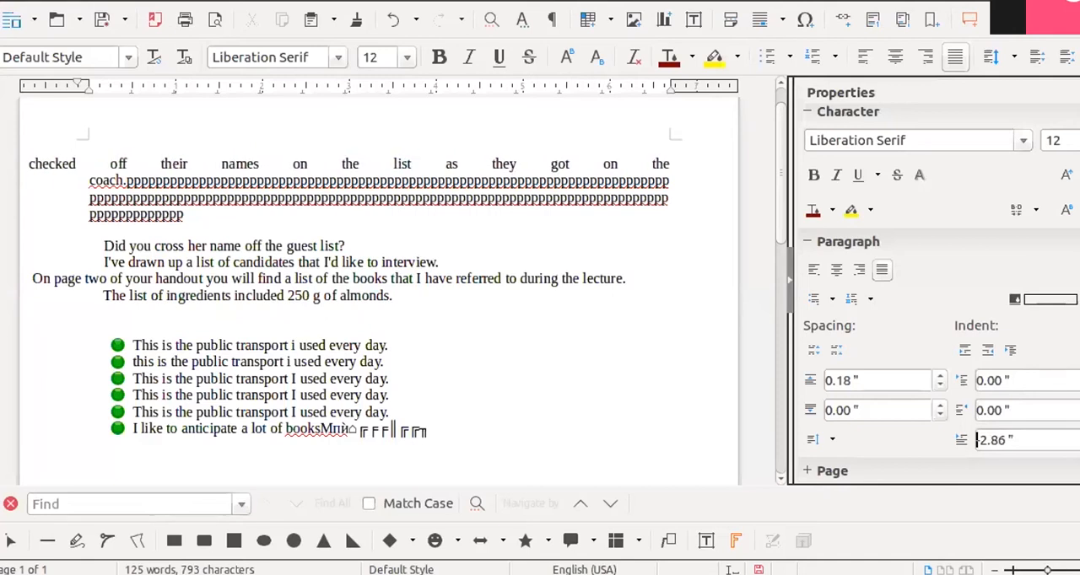
click(831, 440)
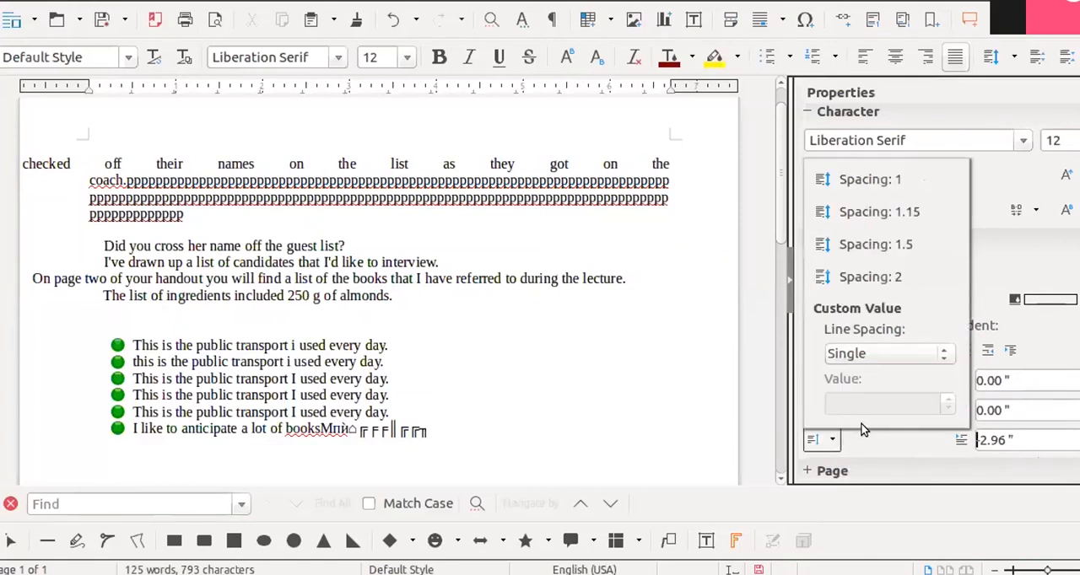
click(886, 181)
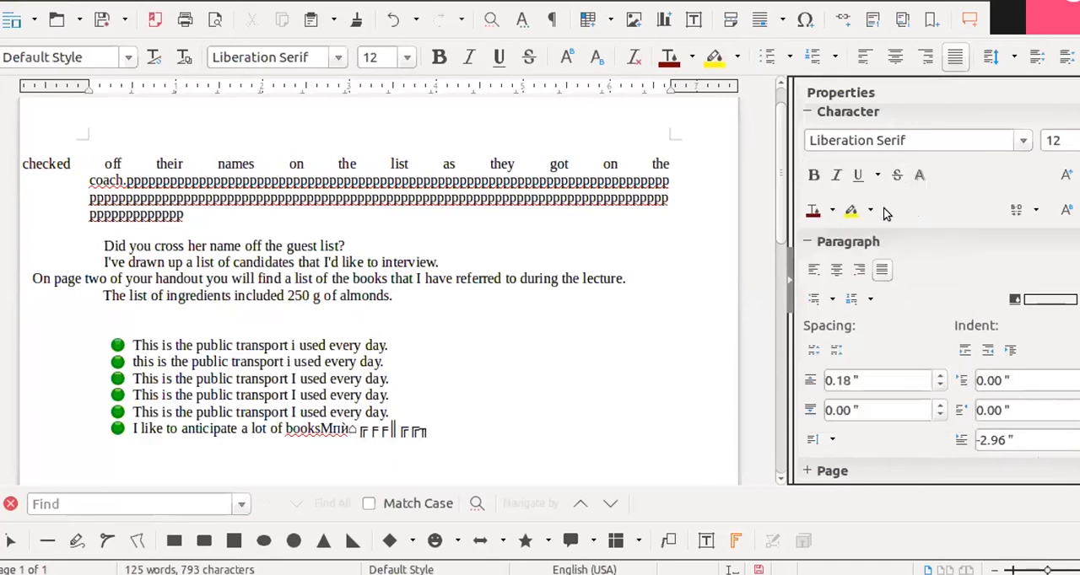
- Select the text of the first two bulleted lines and set their custom line spacing to 1.5 Lines
click(136, 346)
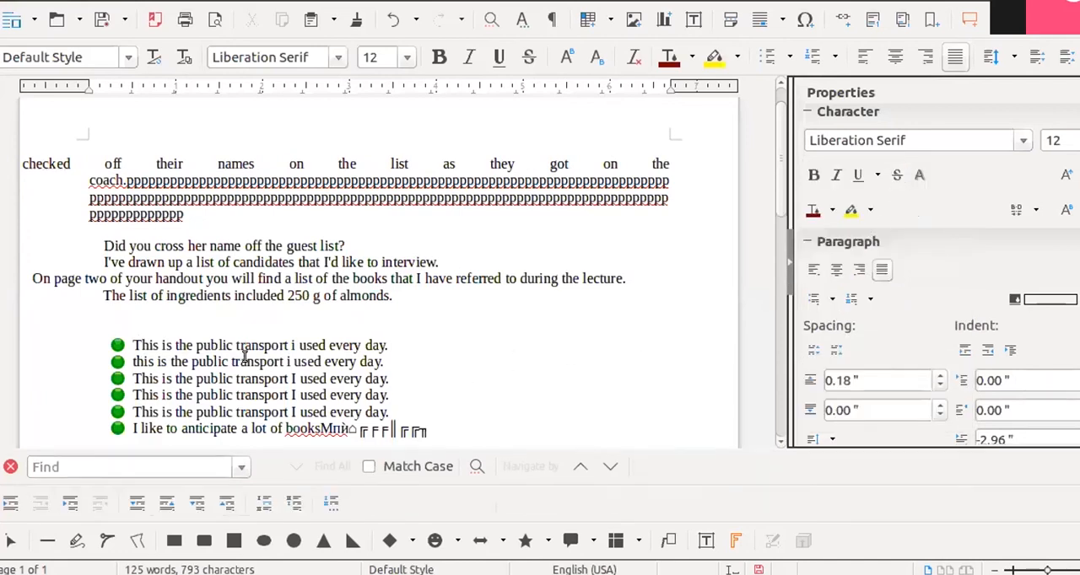
shift+click(383, 361)
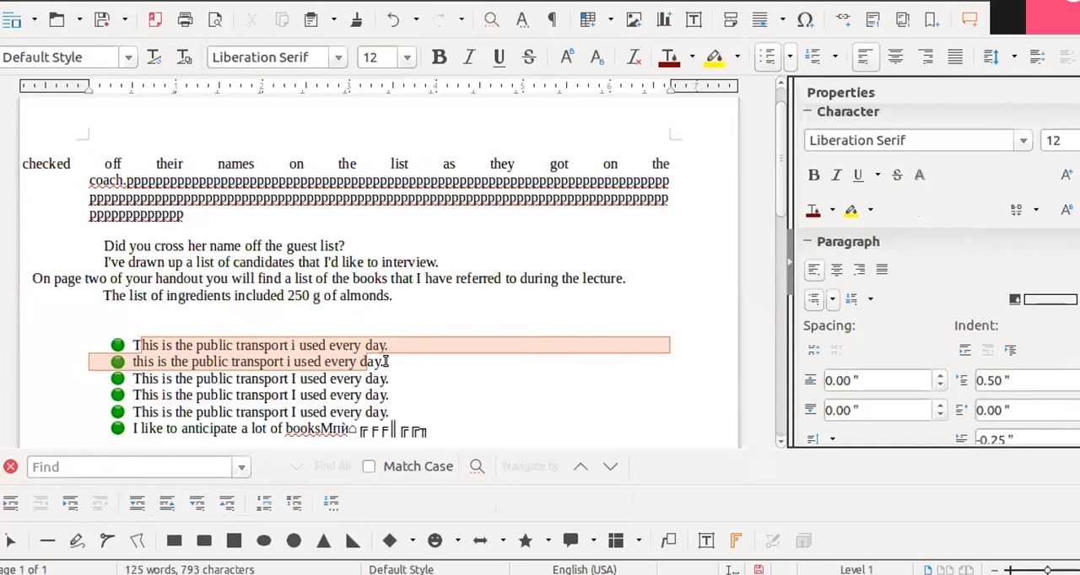
click(831, 439)
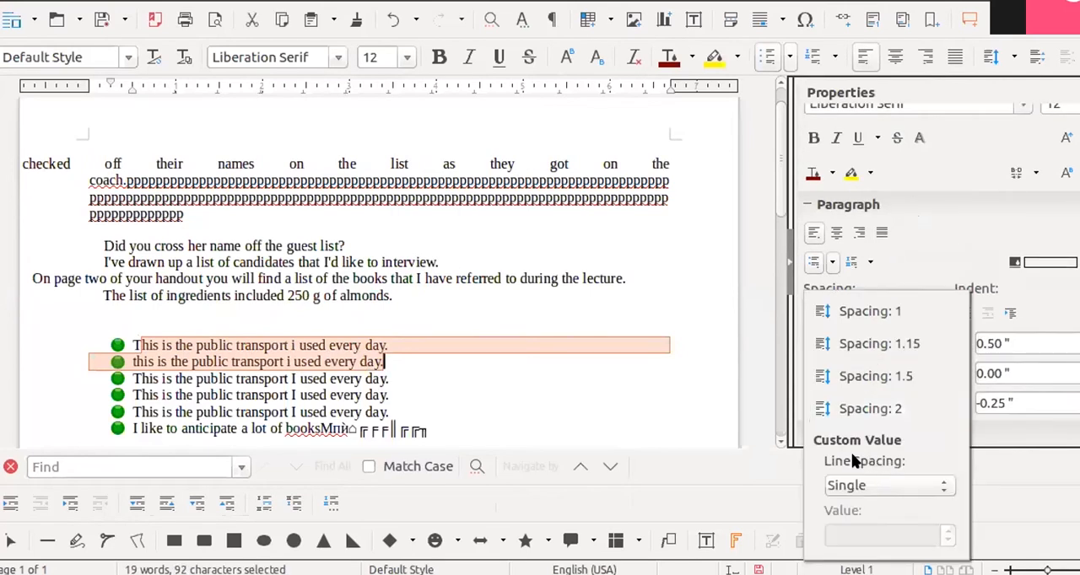
click(945, 488)
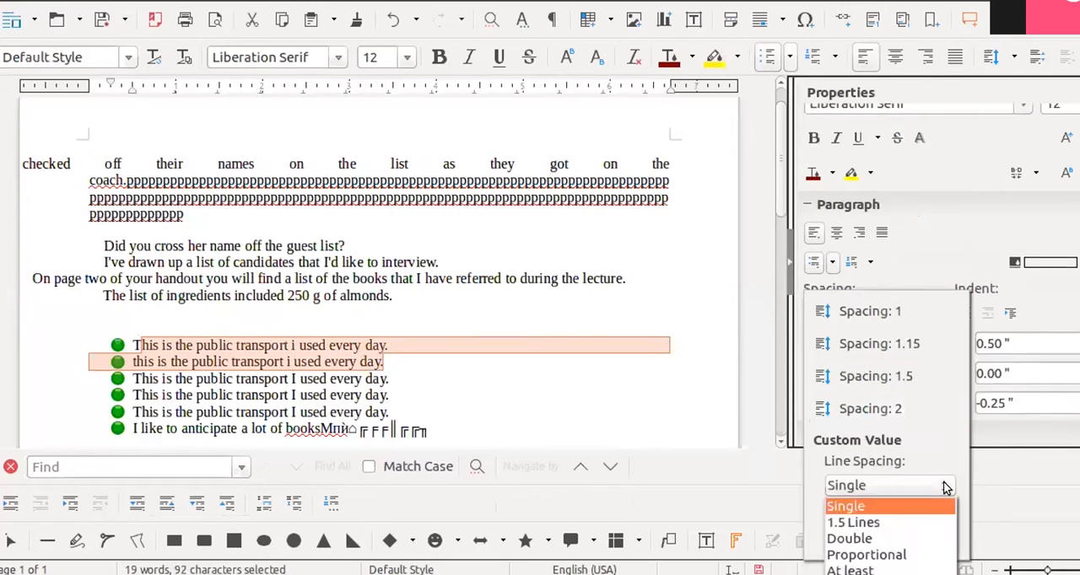
click(889, 523)
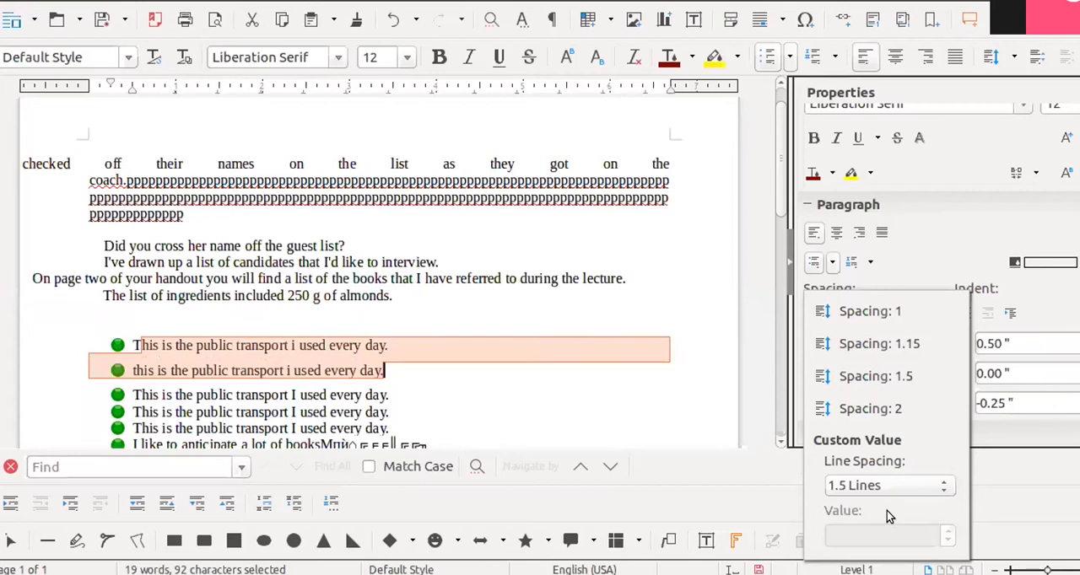
- Change the custom line spacing of the two selected bulleted lines to Proportional at 100%
click(944, 487)
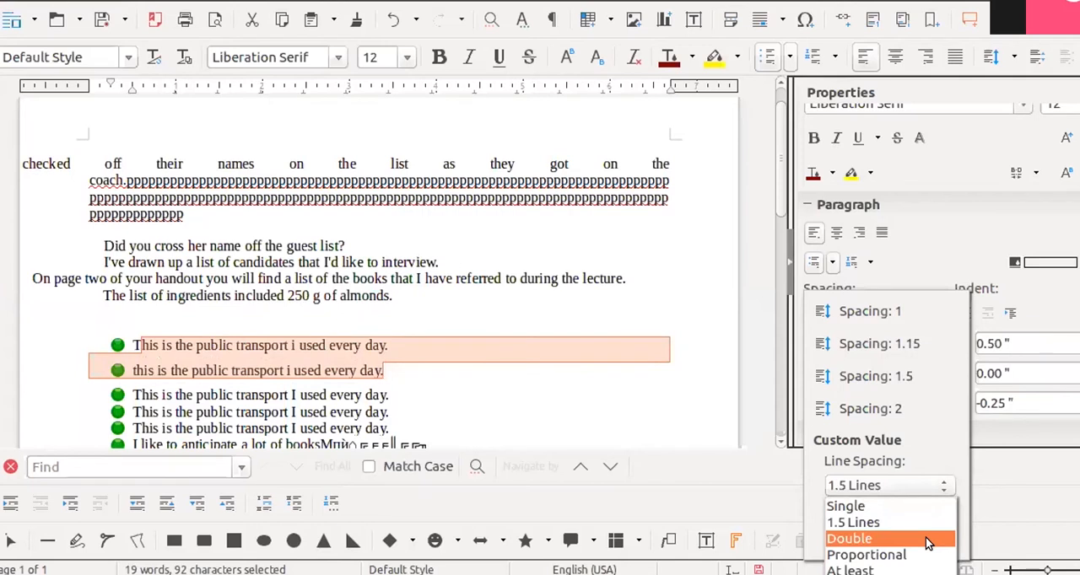
click(884, 556)
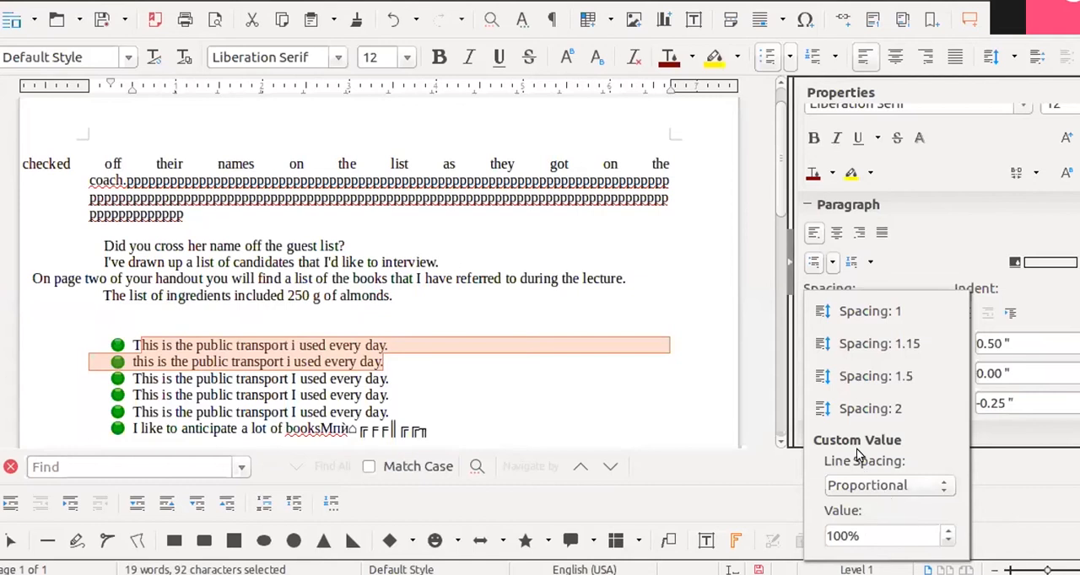
click(987, 470)
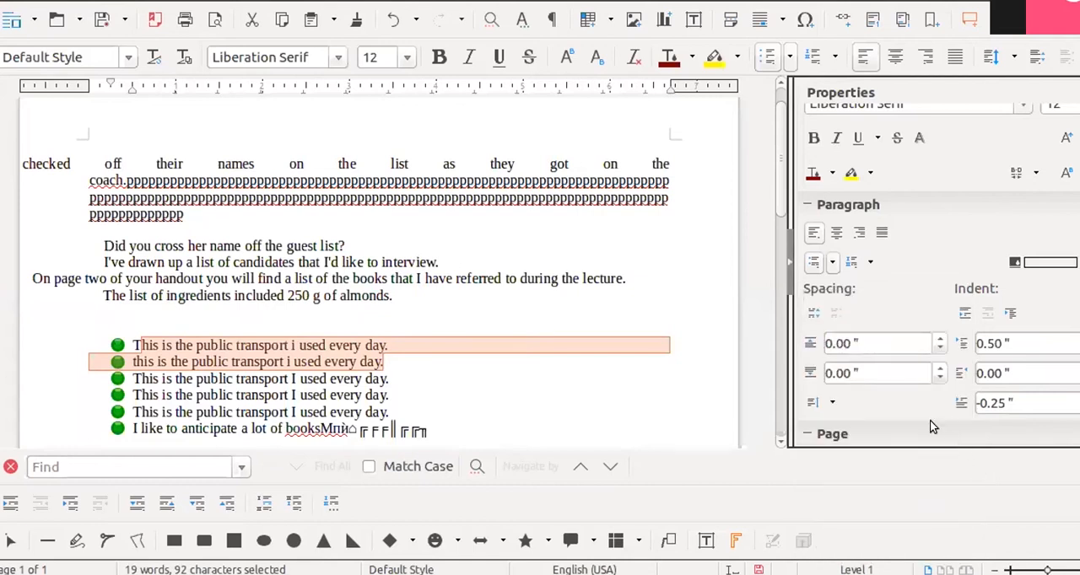
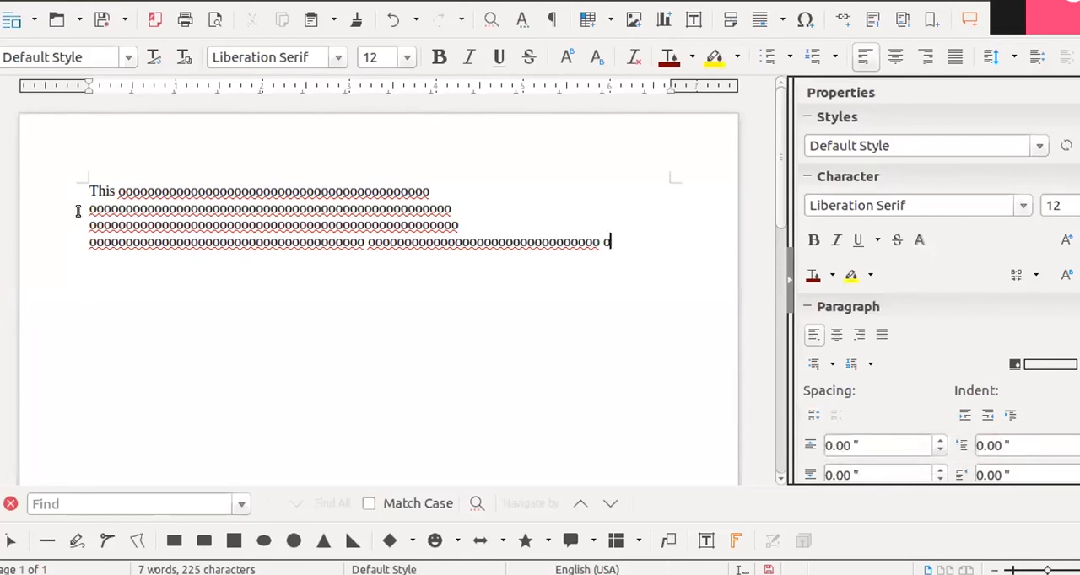
- Select the whole paragraph that begins with "This"
drag(88, 191, 609, 242)
click(555, 384)
drag(90, 190, 644, 315)
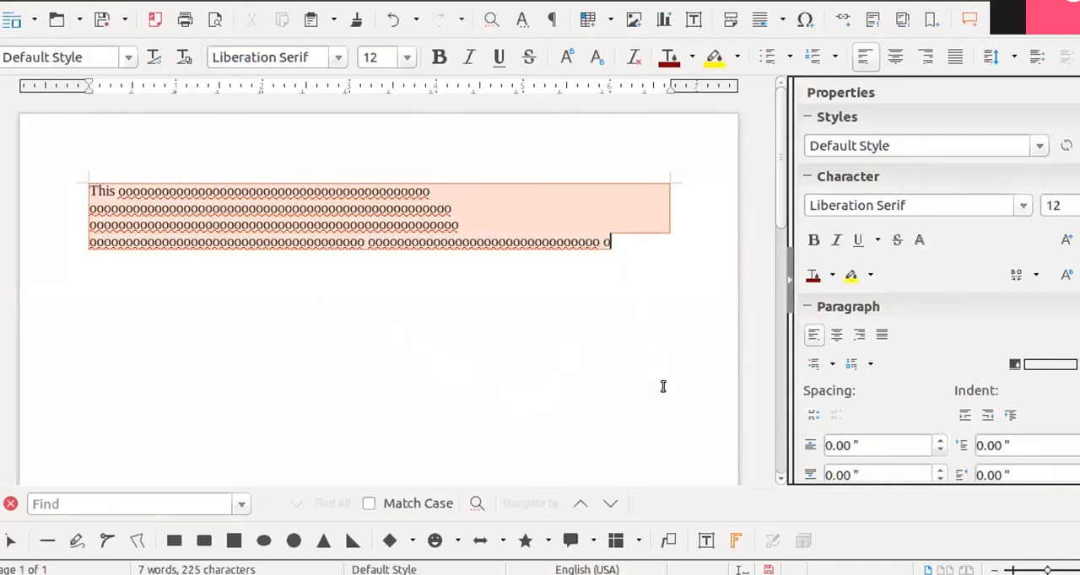
click(121, 236)
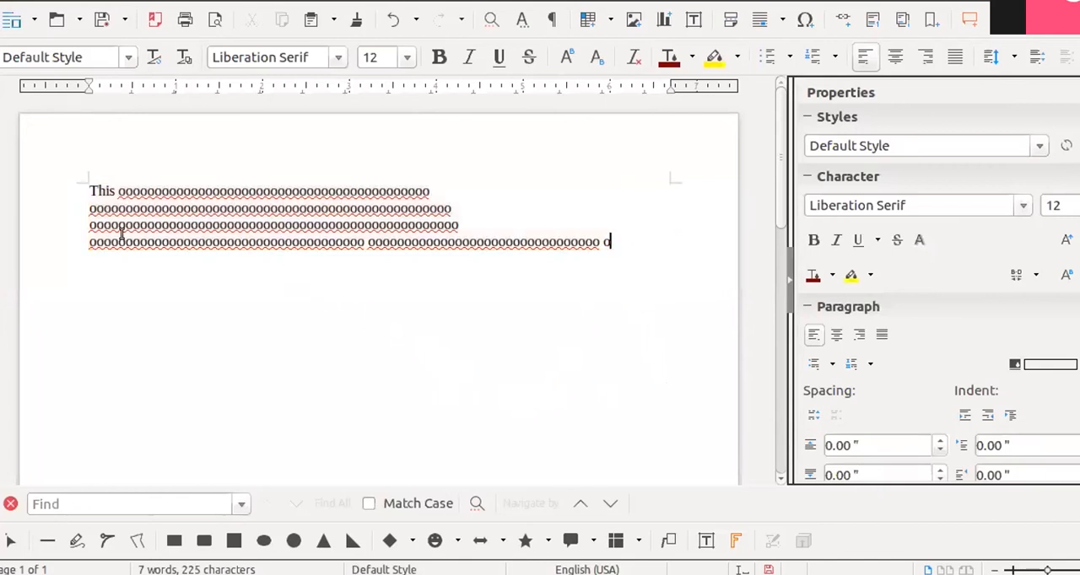
triple_click(99, 240)
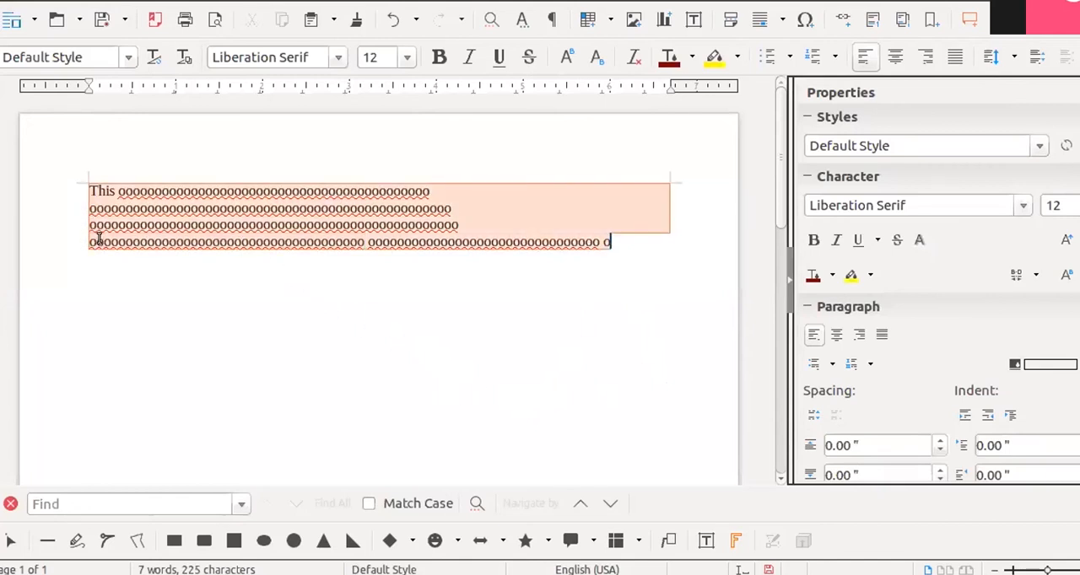
- Select nearly all of the paragraph's last line and clear the selection
click(122, 241)
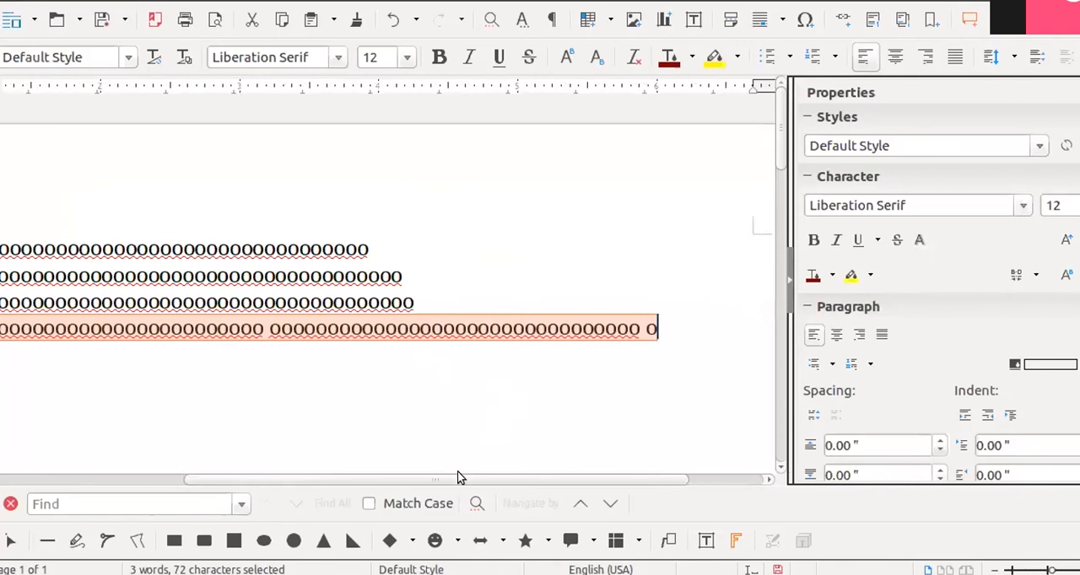
drag(458, 478, 264, 474)
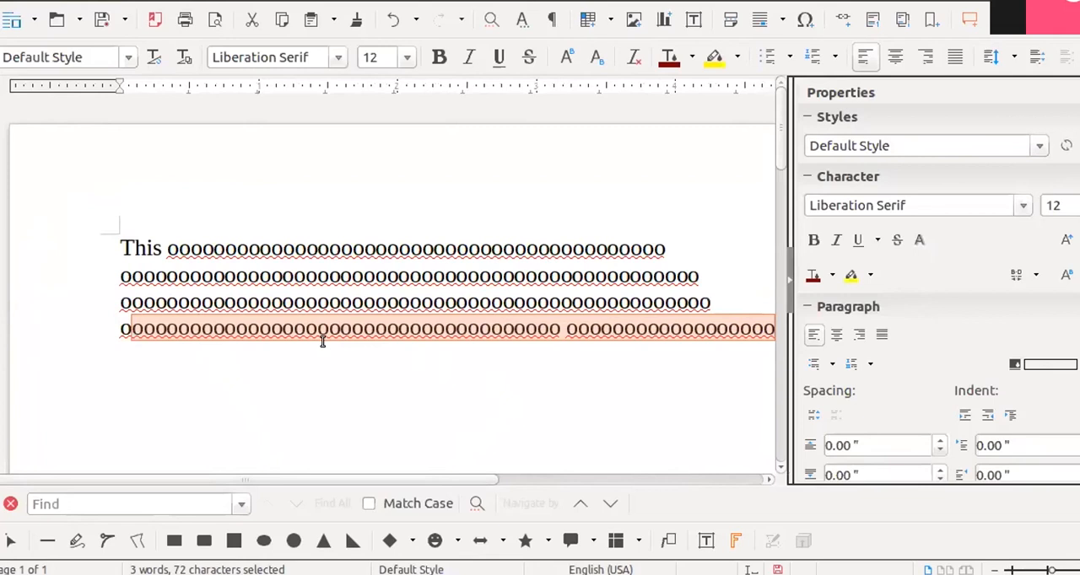
scroll(322, 341, down, 2)
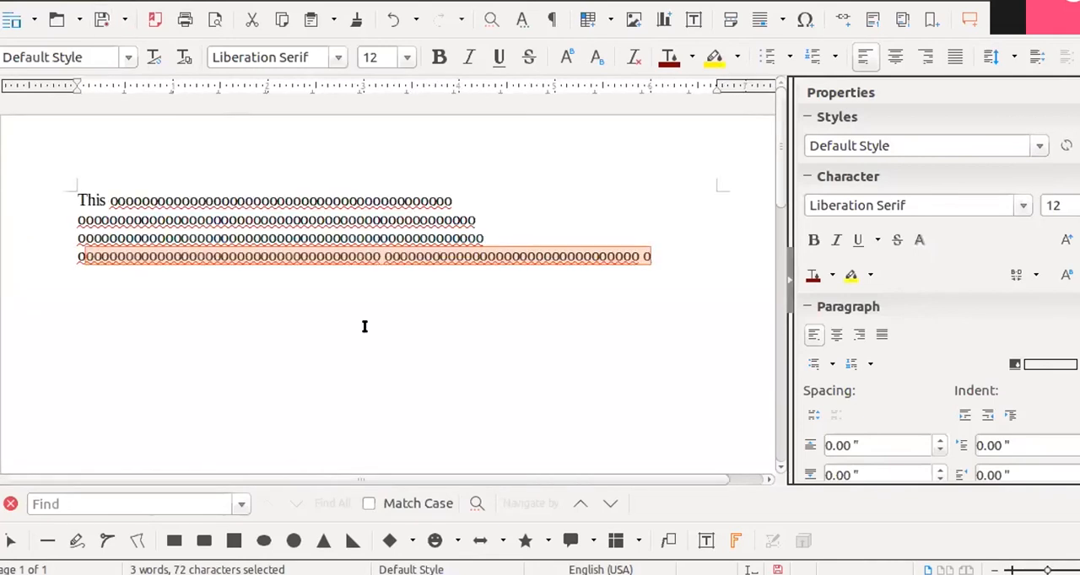
click(523, 188)
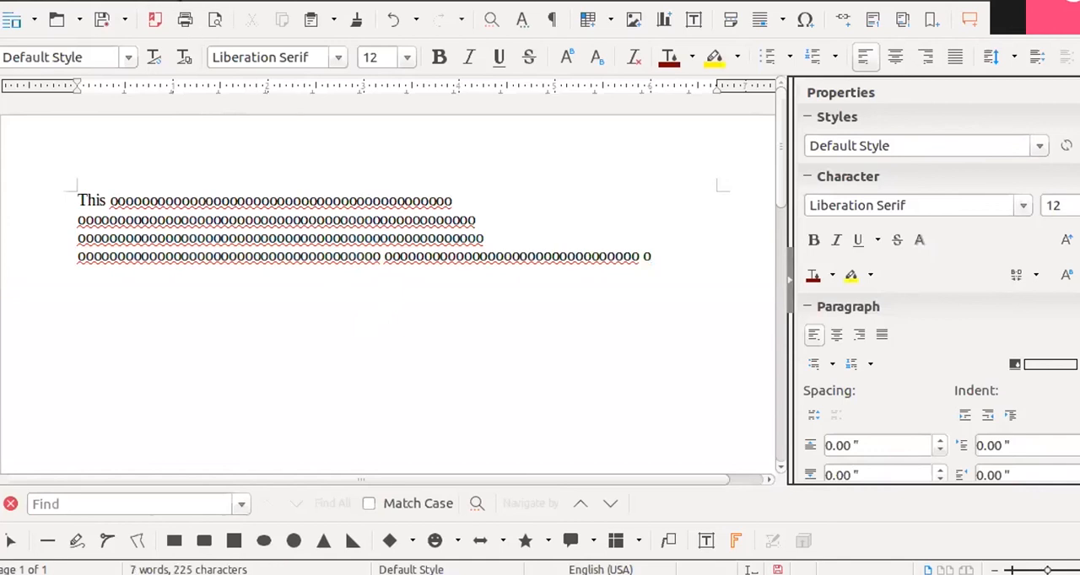
- Open the paragraph's border settings and add borders on all four sides
key(alt+o)
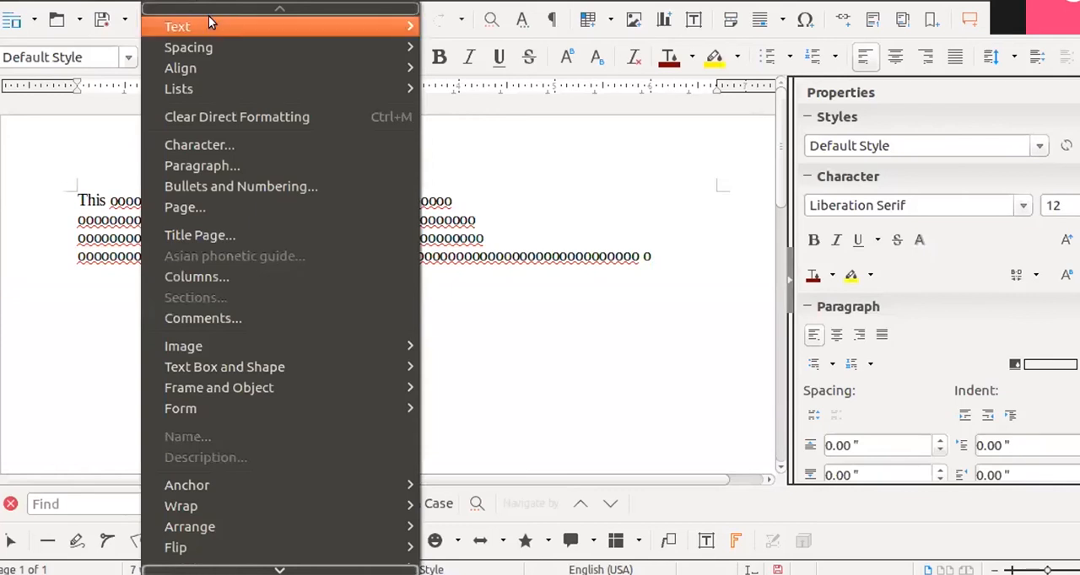
mouse_move(212, 26)
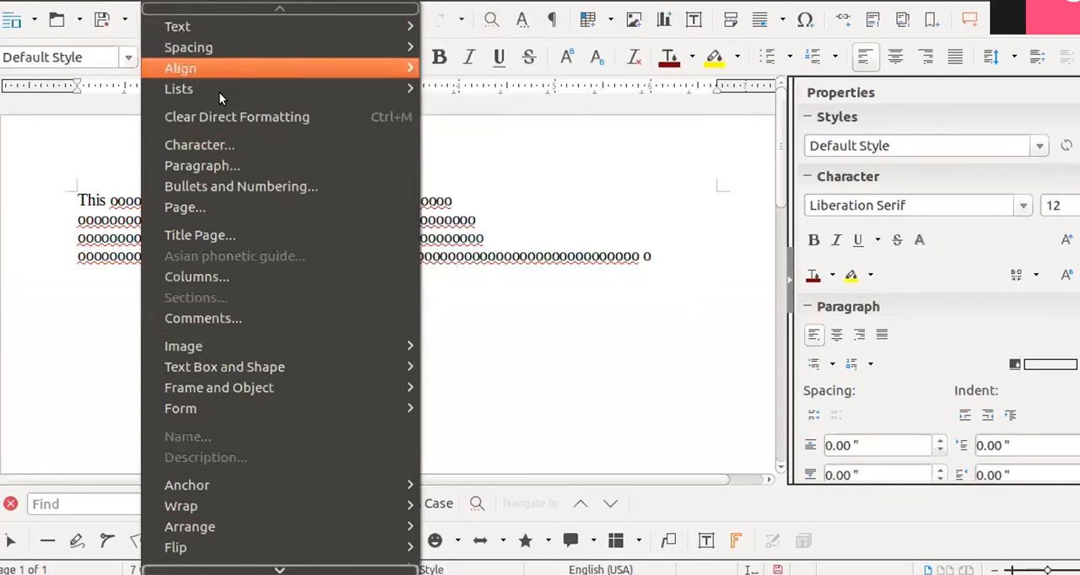
click(226, 165)
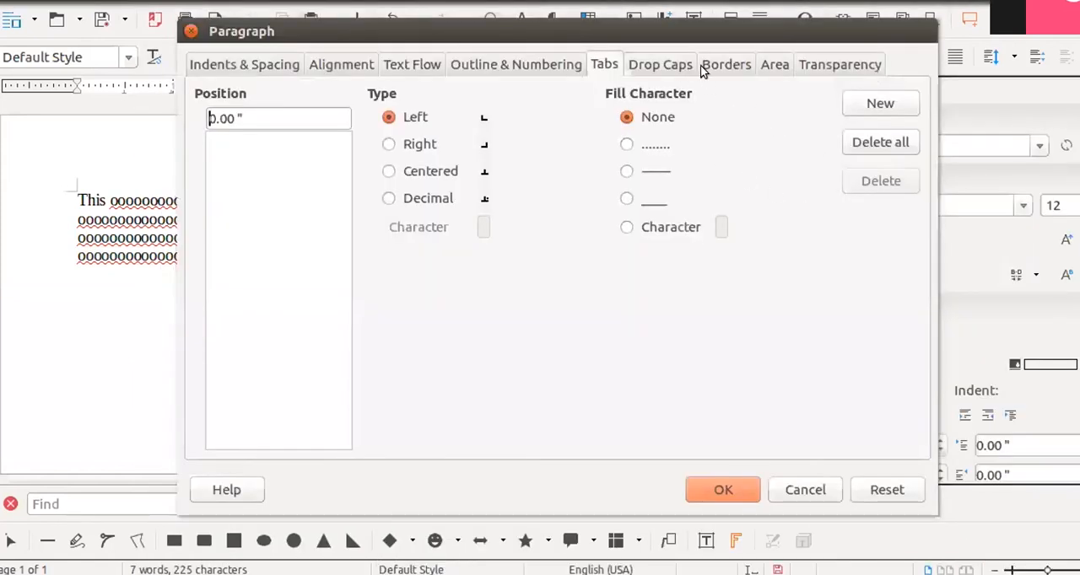
click(729, 66)
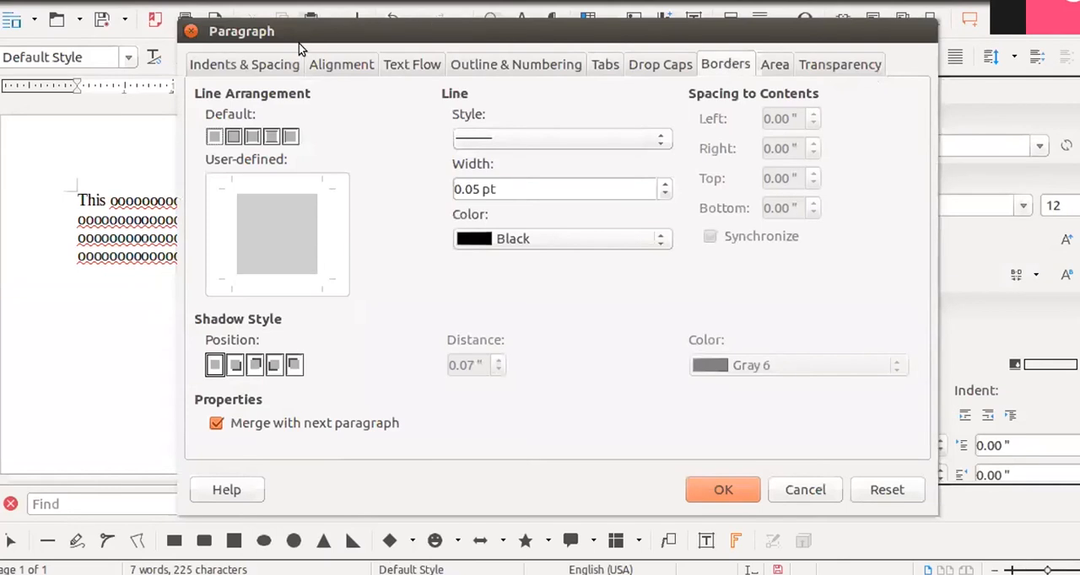
click(191, 32)
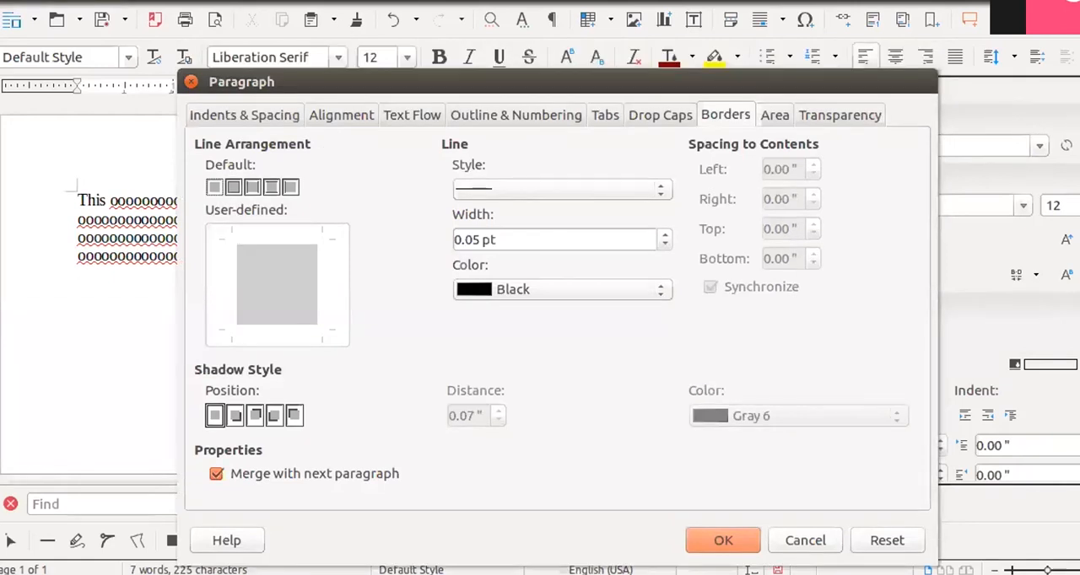
drag(632, 81, 659, 49)
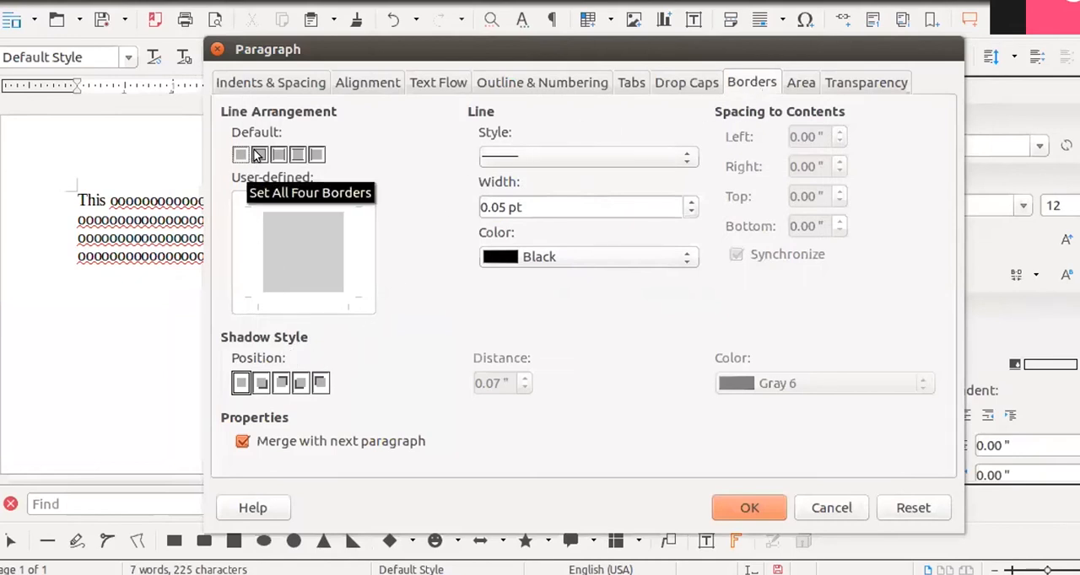
click(306, 275)
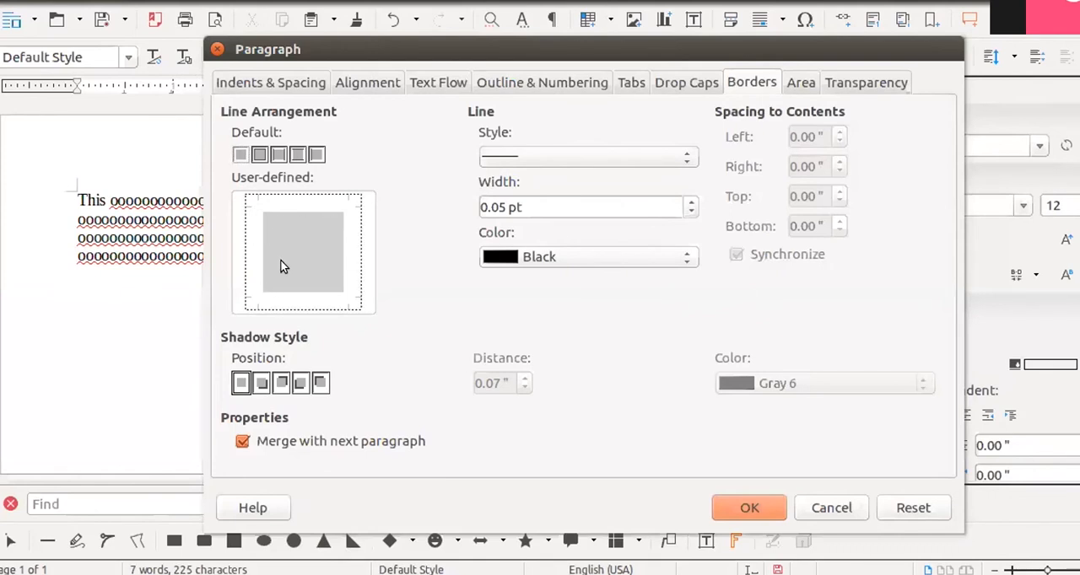
click(258, 156)
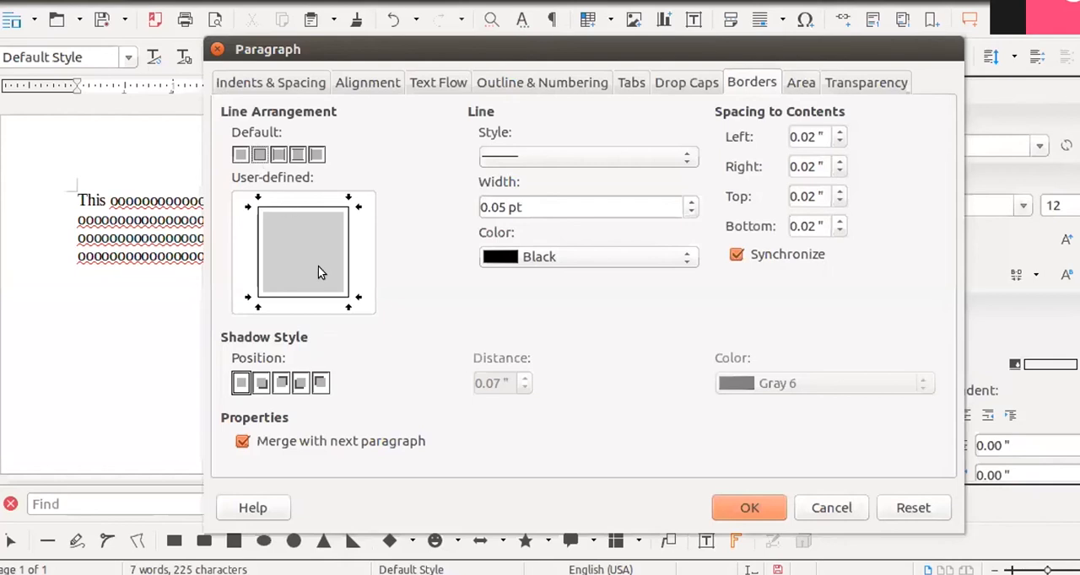
- Try dashed, solid and no-line border styles, and set the border line style to a double line
click(683, 157)
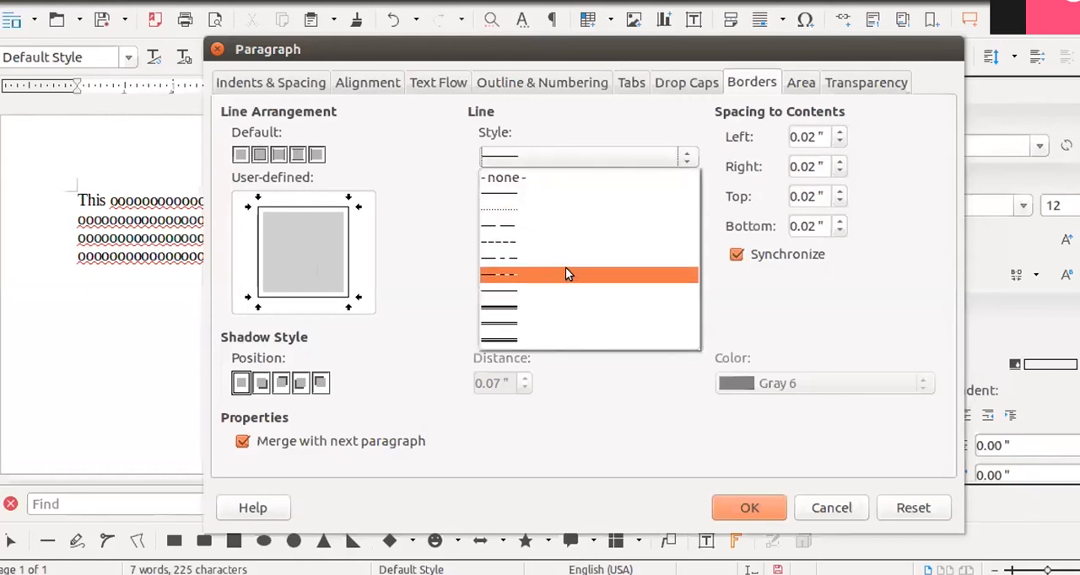
click(565, 268)
click(685, 157)
click(586, 194)
click(689, 158)
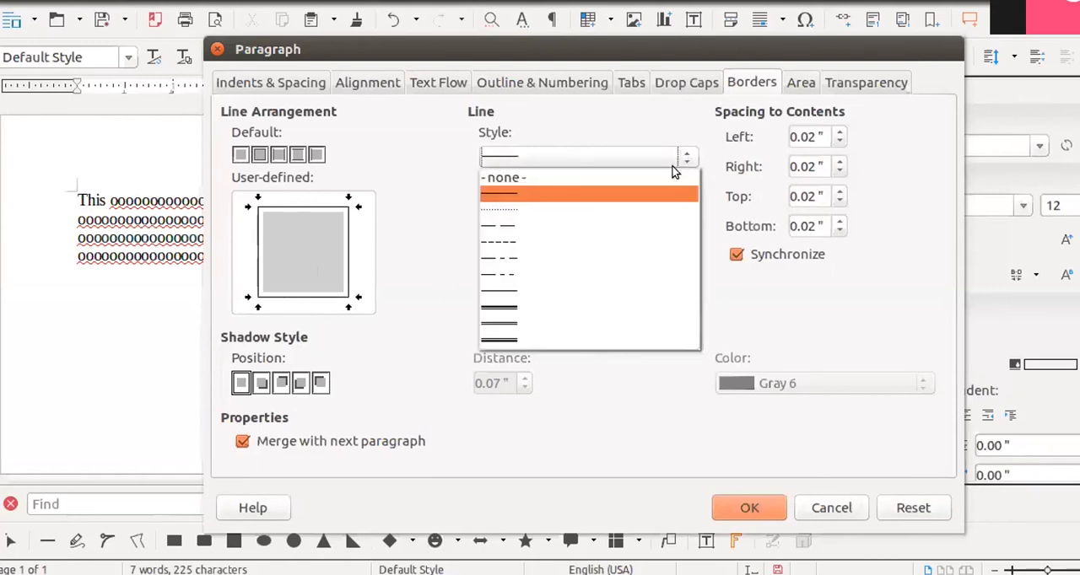
click(669, 176)
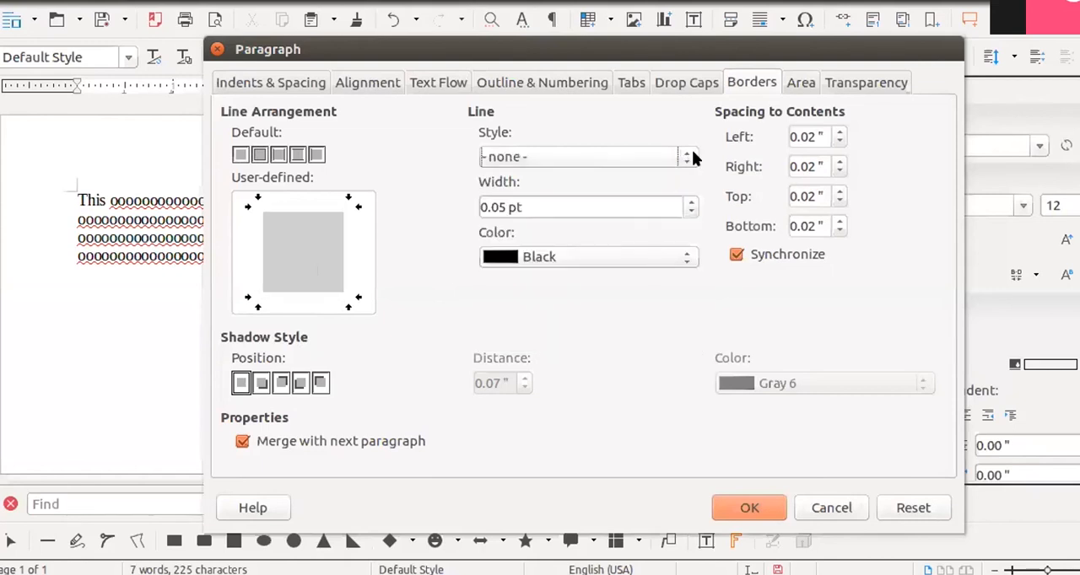
click(690, 157)
click(563, 310)
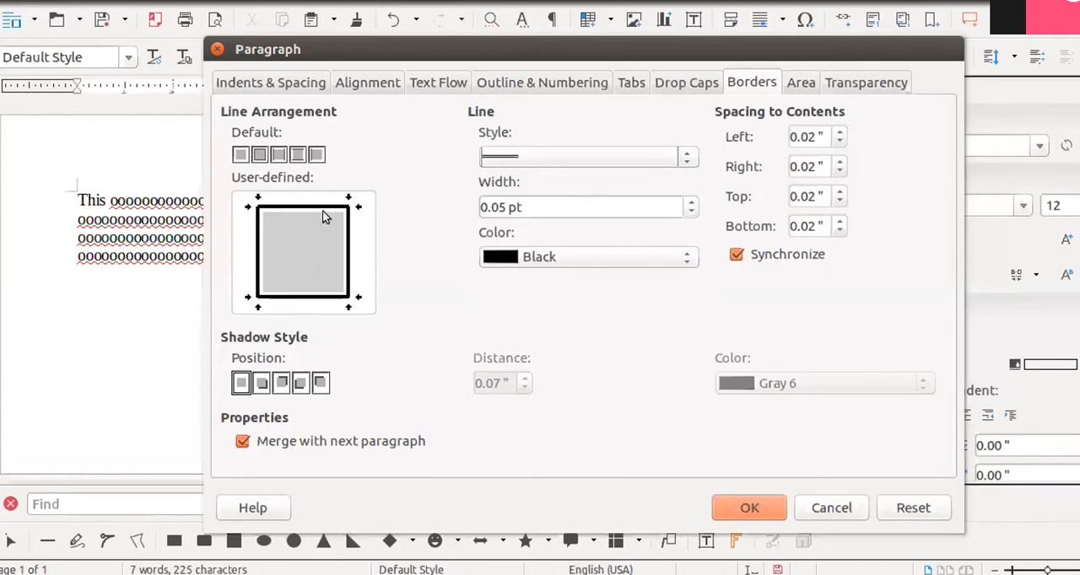
- Set the border line width to 3.25 pt and its color to Yellow
click(686, 208)
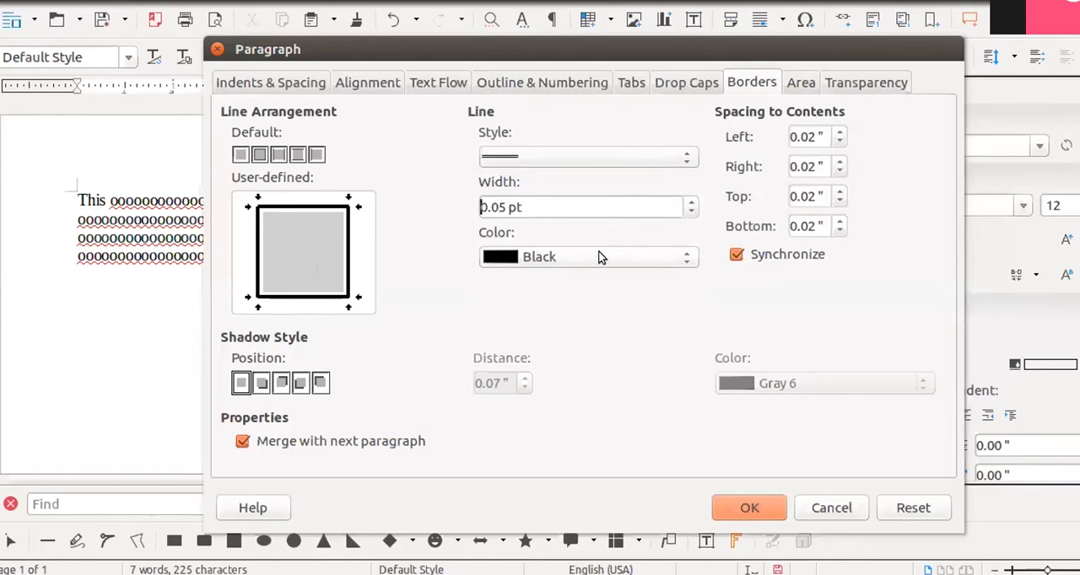
click(689, 203)
click(688, 203)
click(688, 203)
click(685, 203)
click(685, 203)
click(685, 203)
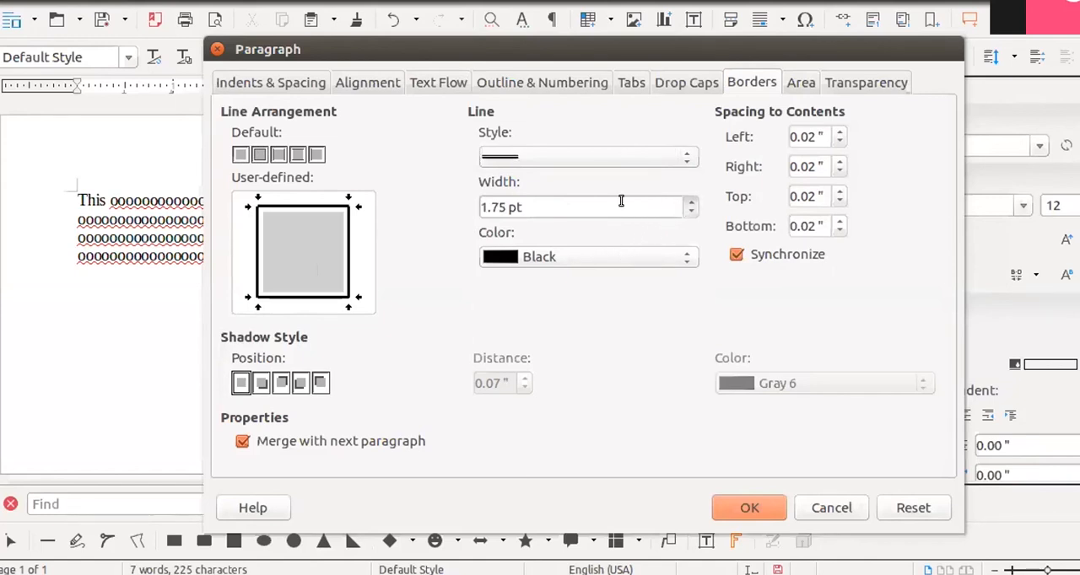
click(690, 203)
click(690, 203)
click(690, 204)
click(690, 203)
click(690, 204)
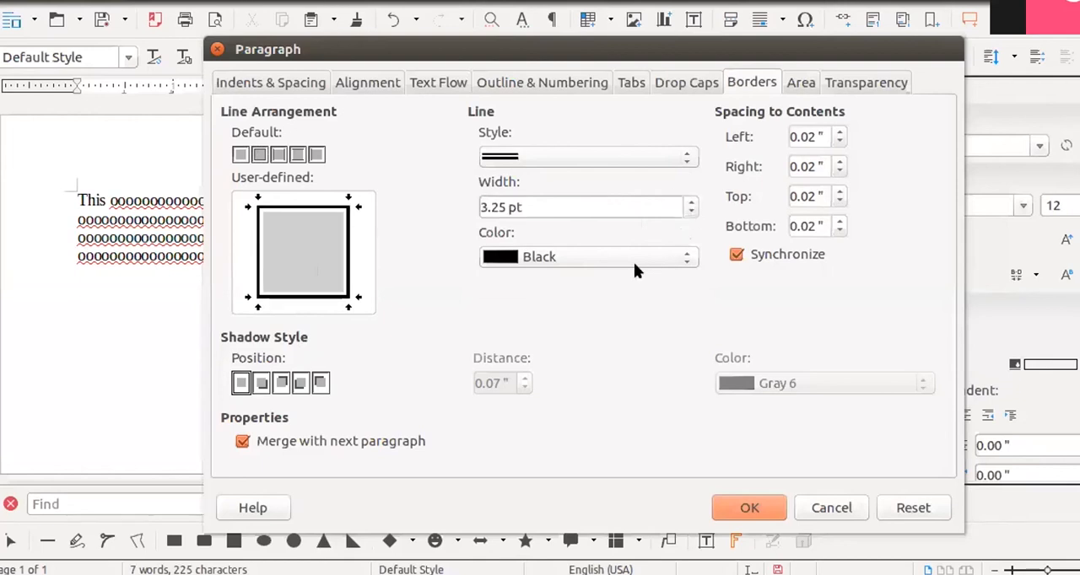
click(685, 262)
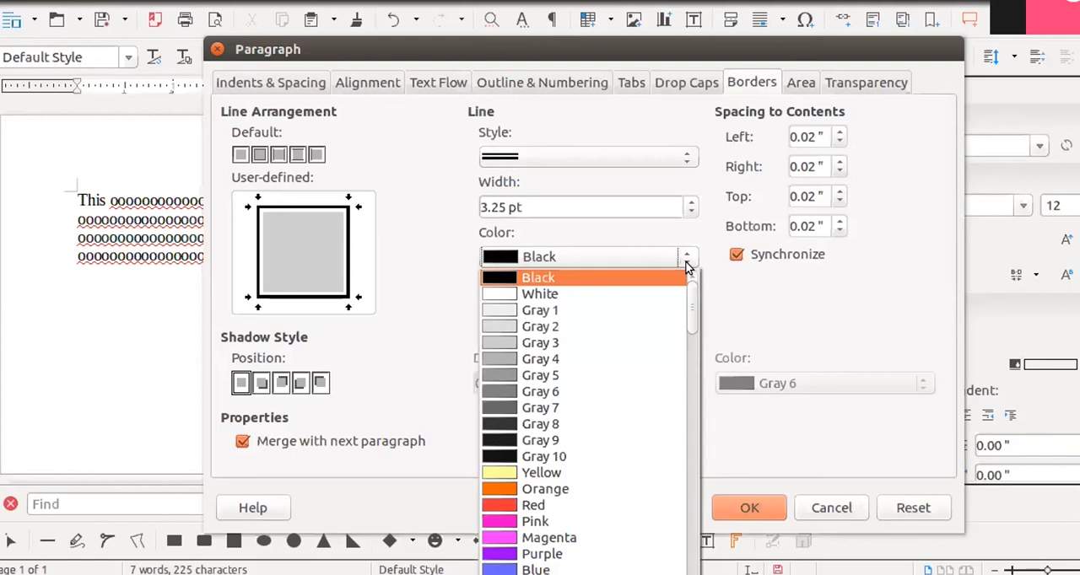
click(533, 471)
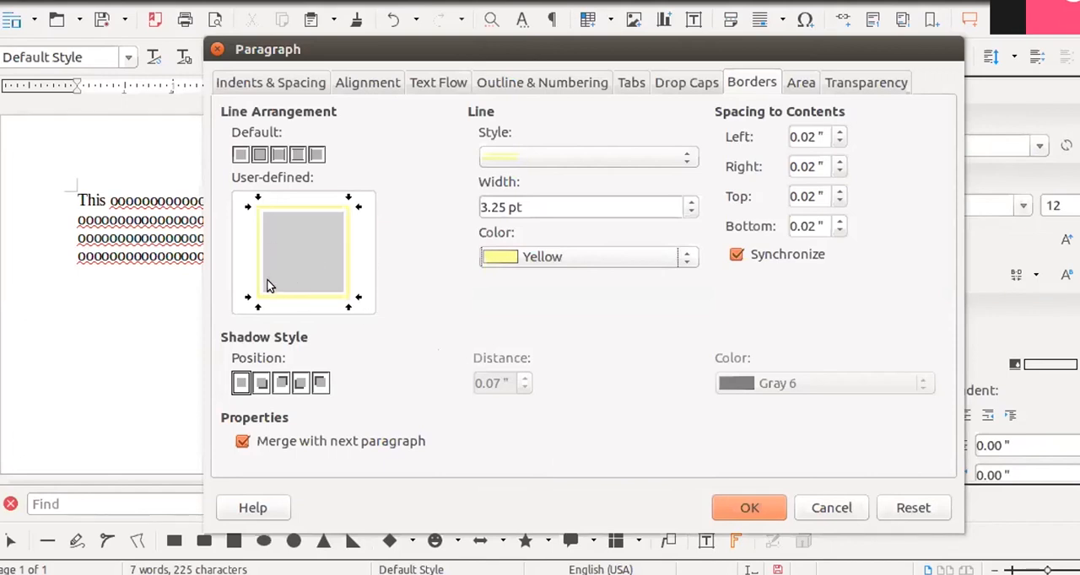
- Try left-and-right and top-and-bottom border arrangements, and set the paragraph to a left border only
click(278, 155)
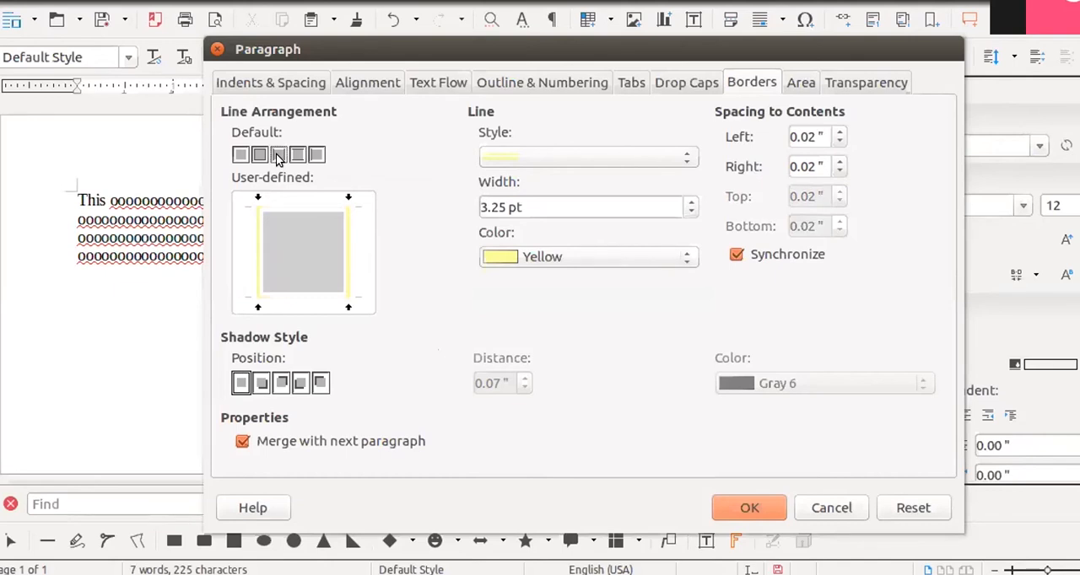
click(298, 156)
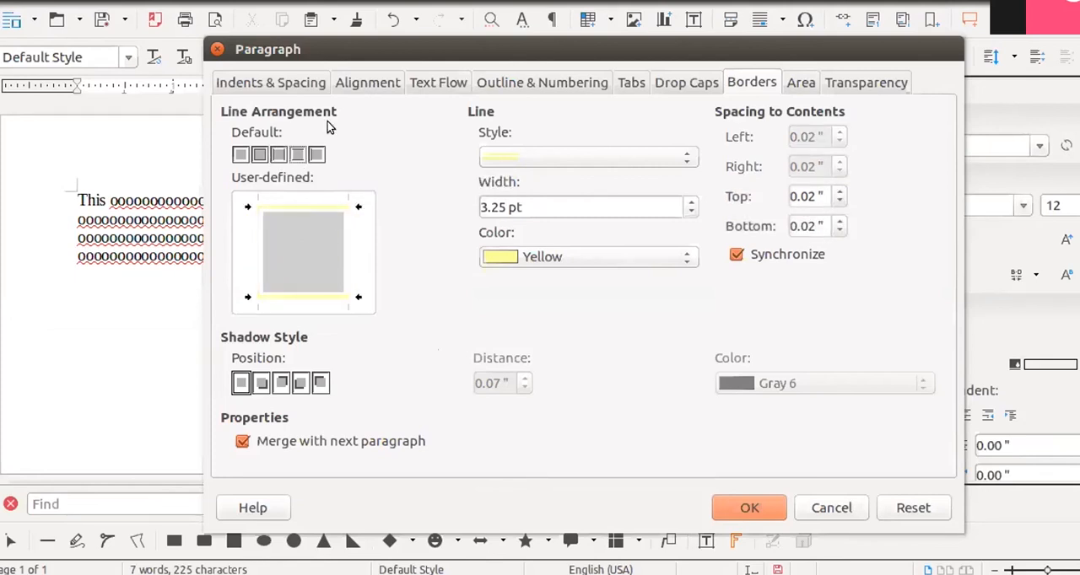
click(316, 155)
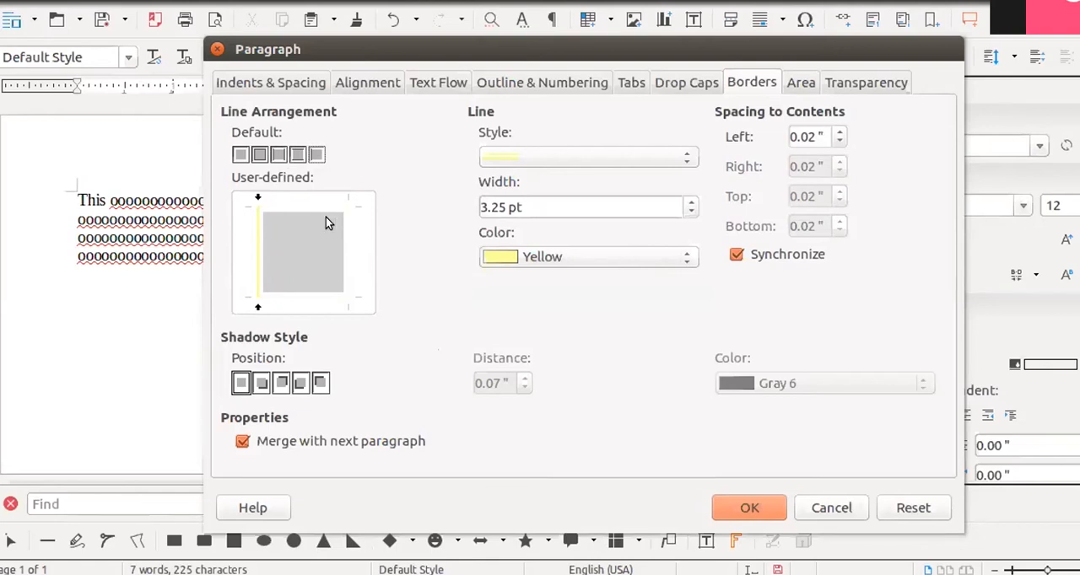
- Try several shadow positions, return to no shadow, and apply the border settings to the paragraph
click(280, 382)
click(299, 384)
click(316, 384)
click(282, 384)
click(261, 382)
click(240, 382)
click(749, 508)
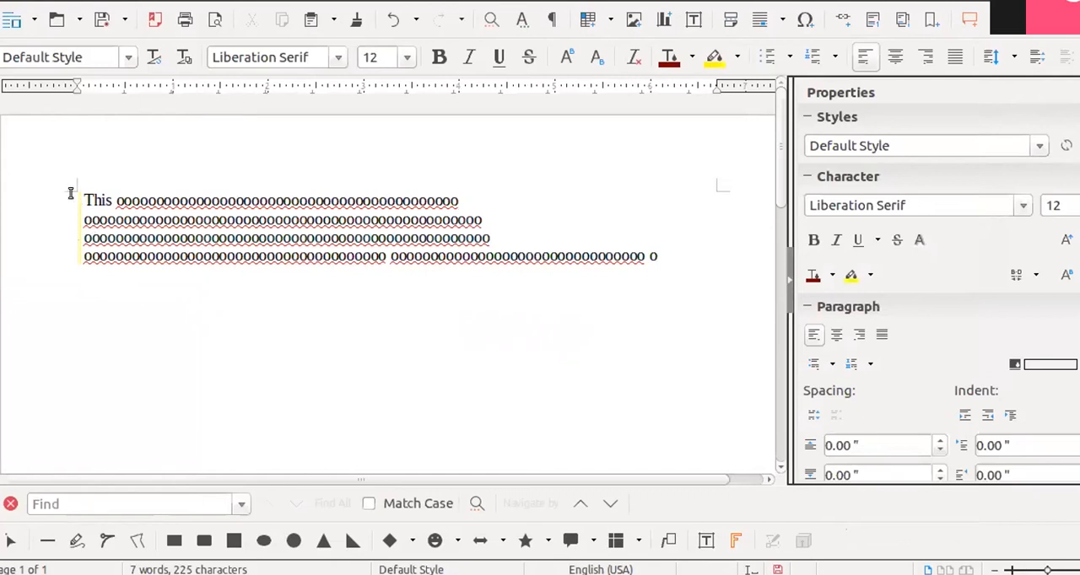
click(170, 238)
drag(163, 219, 345, 221)
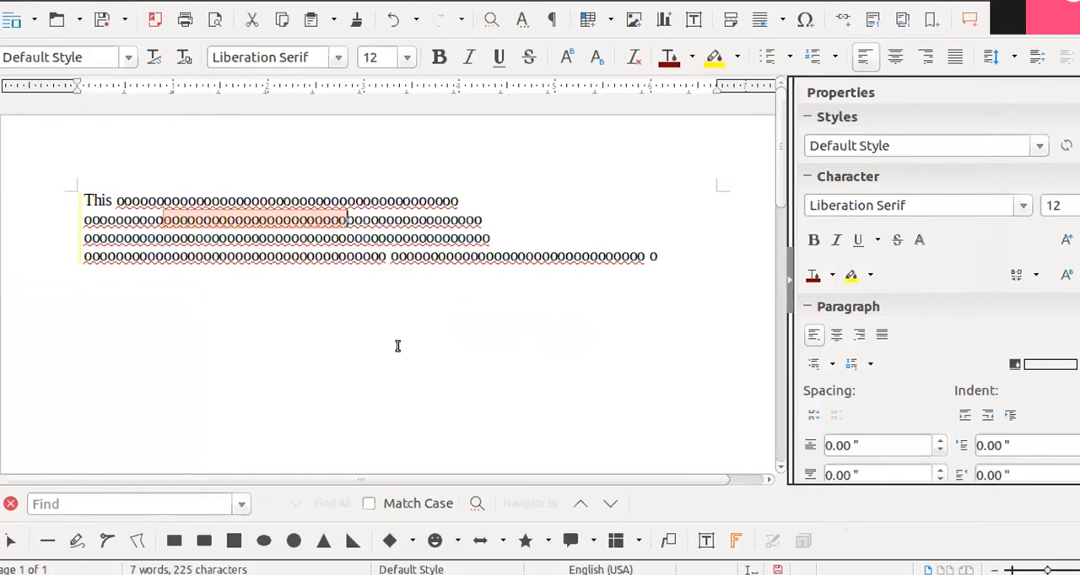
key(ctrl+End)
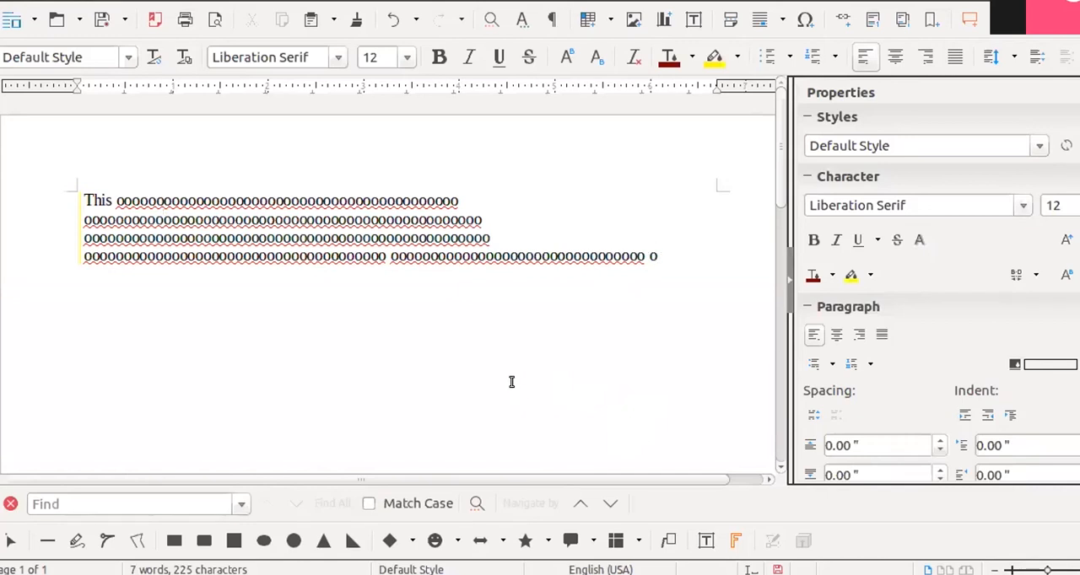
click(86, 198)
drag(85, 199, 92, 200)
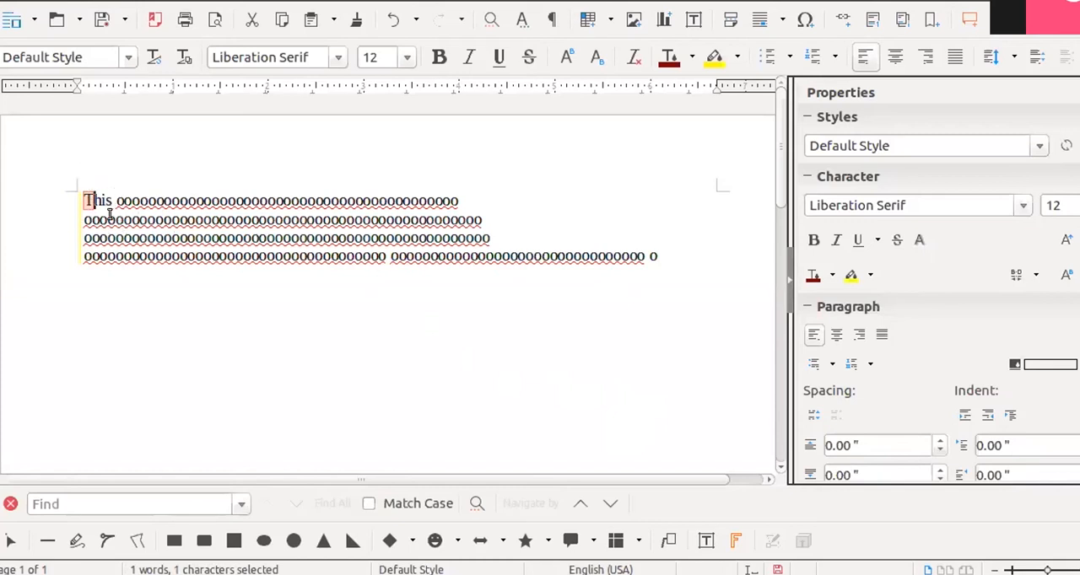
click(166, 301)
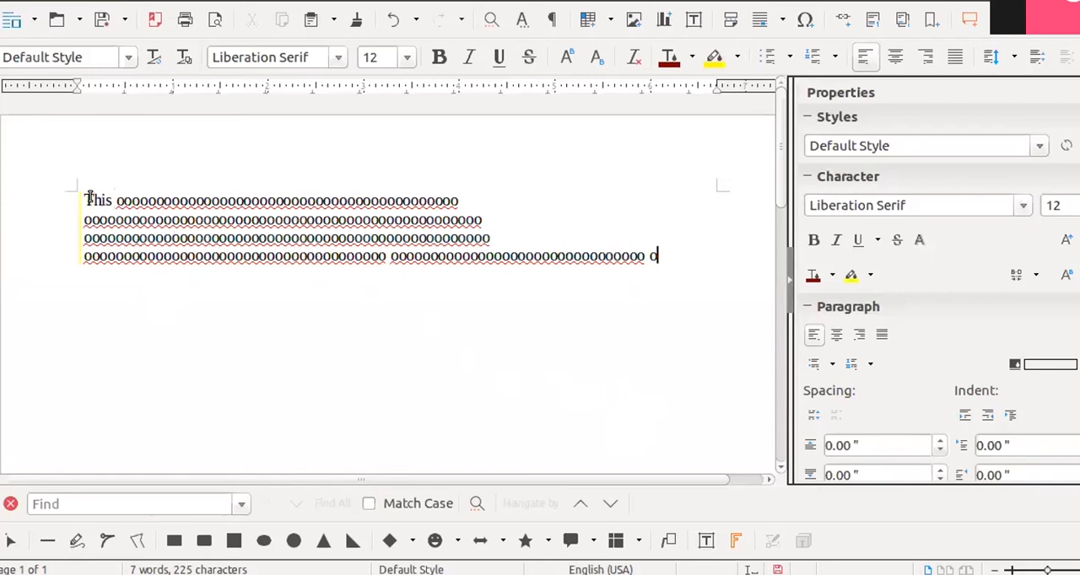
- Select the first letter of the paragraph and turn on drop caps in its paragraph settings
drag(82, 195, 90, 194)
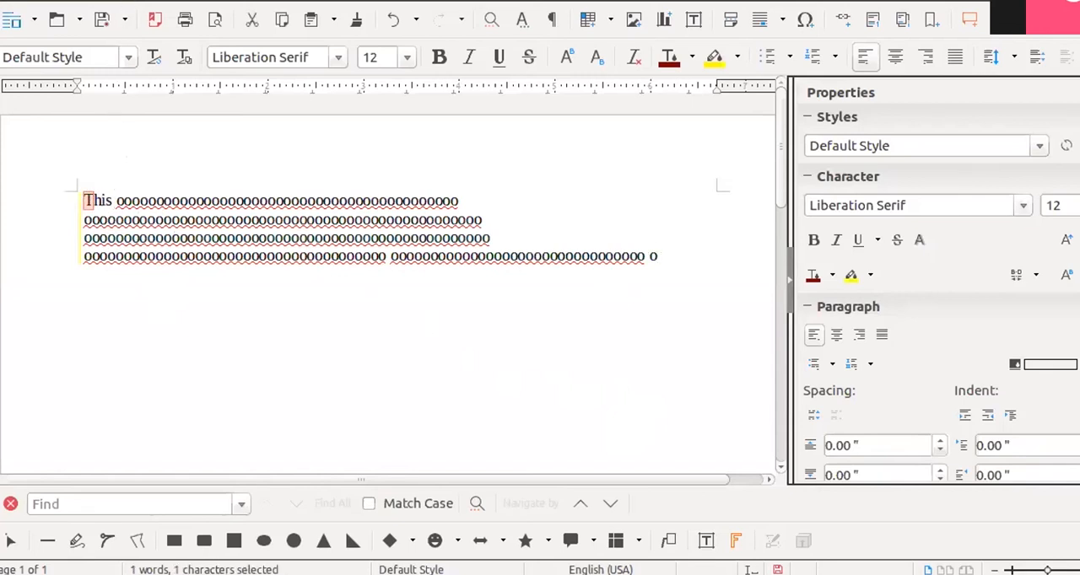
key(alt+o)
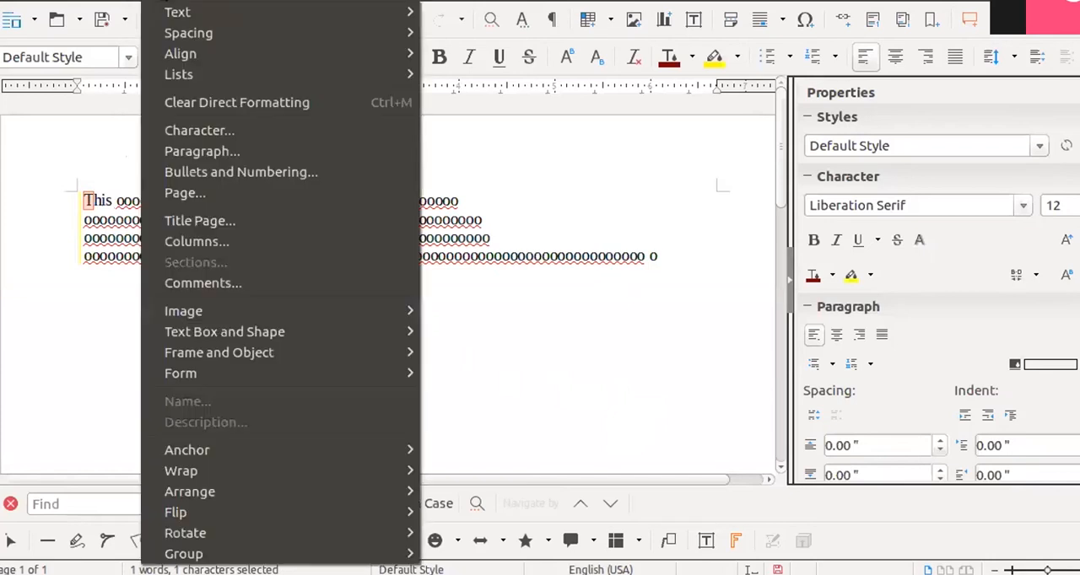
key(Escape)
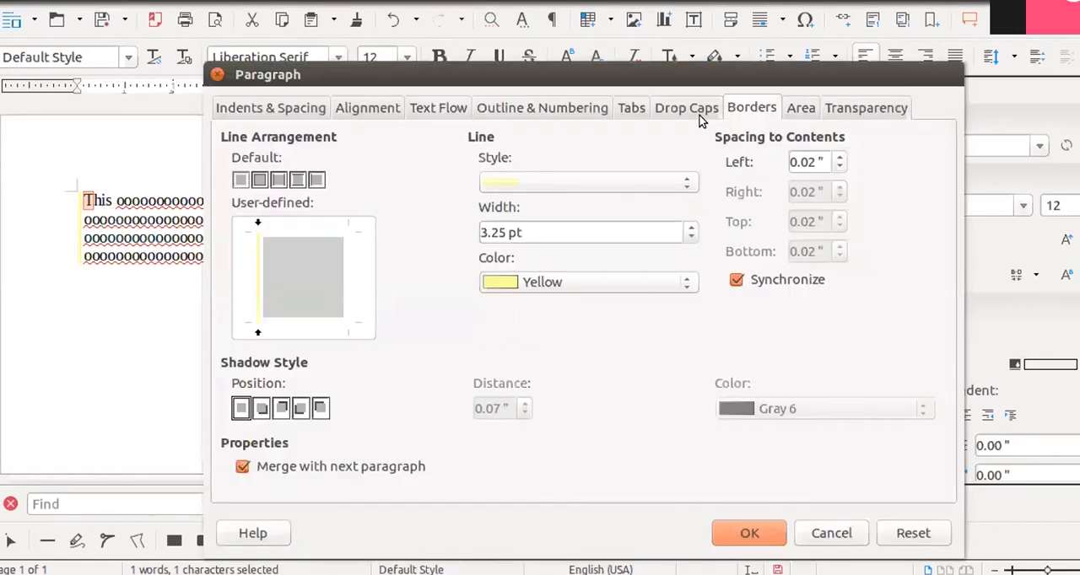
click(694, 112)
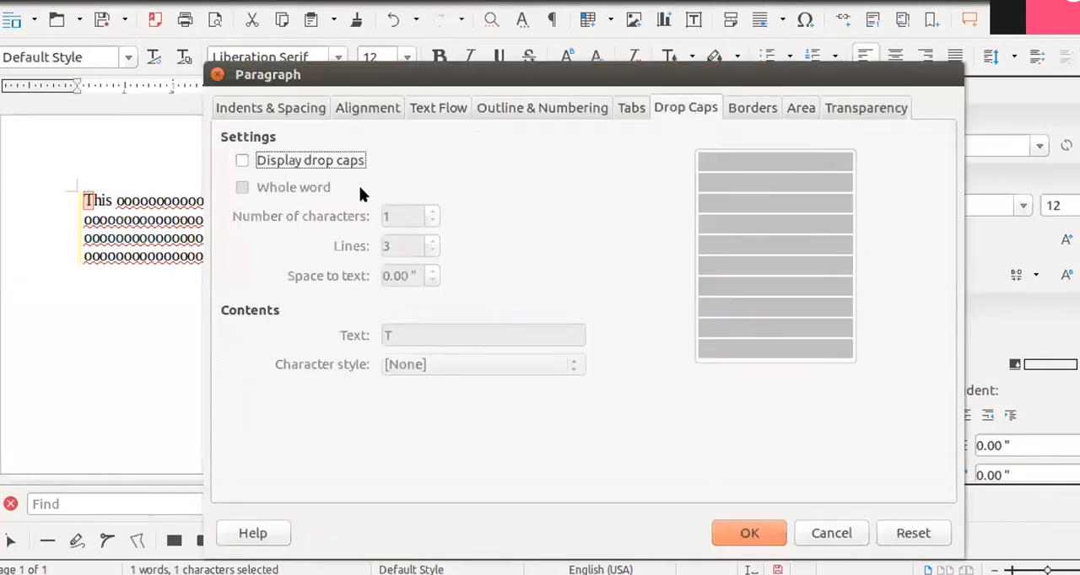
click(297, 167)
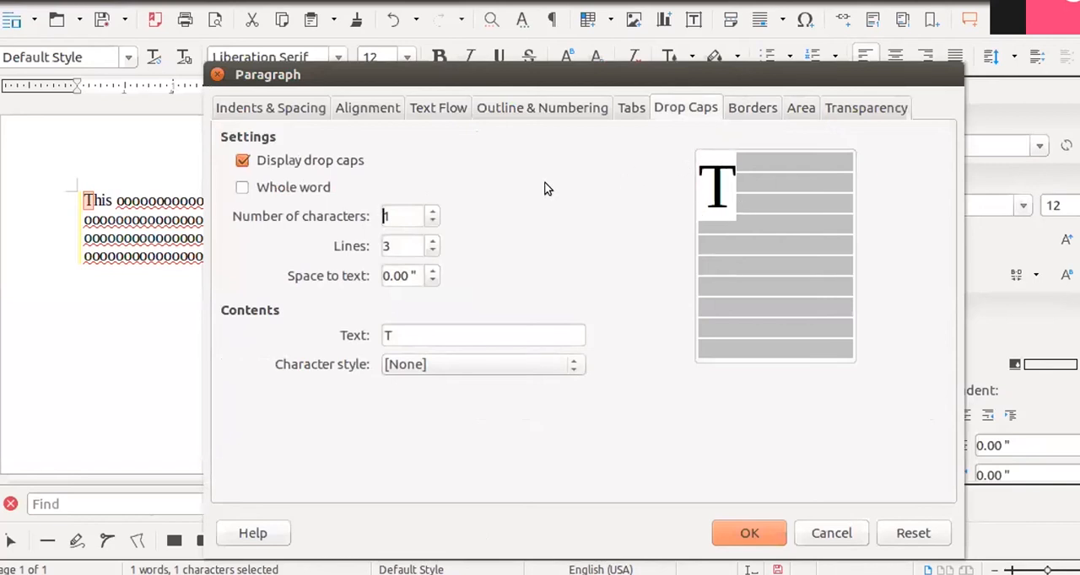
- Try different drop cap character counts, going up to 5 characters
click(432, 212)
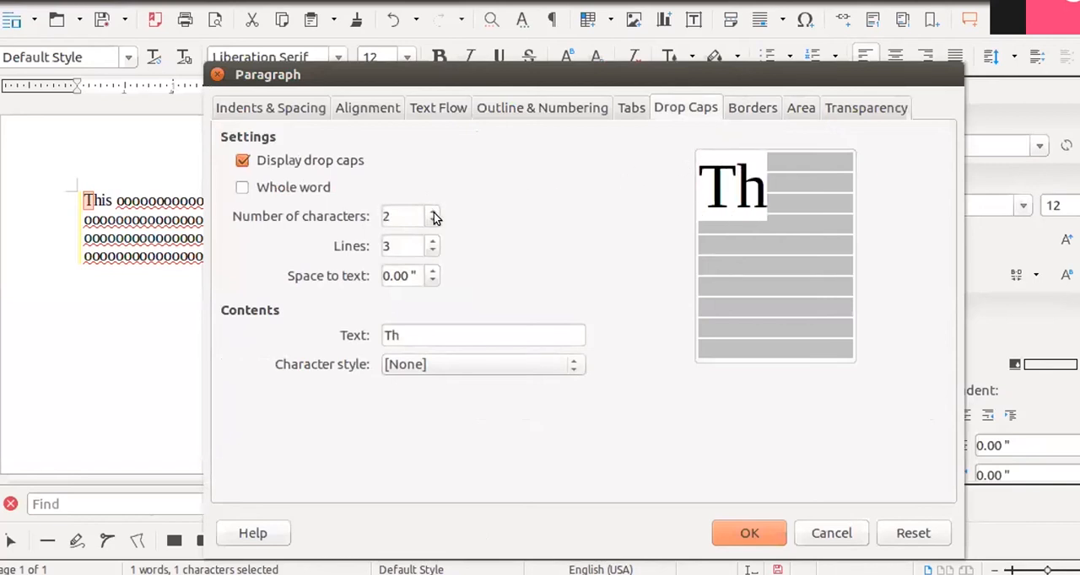
click(431, 218)
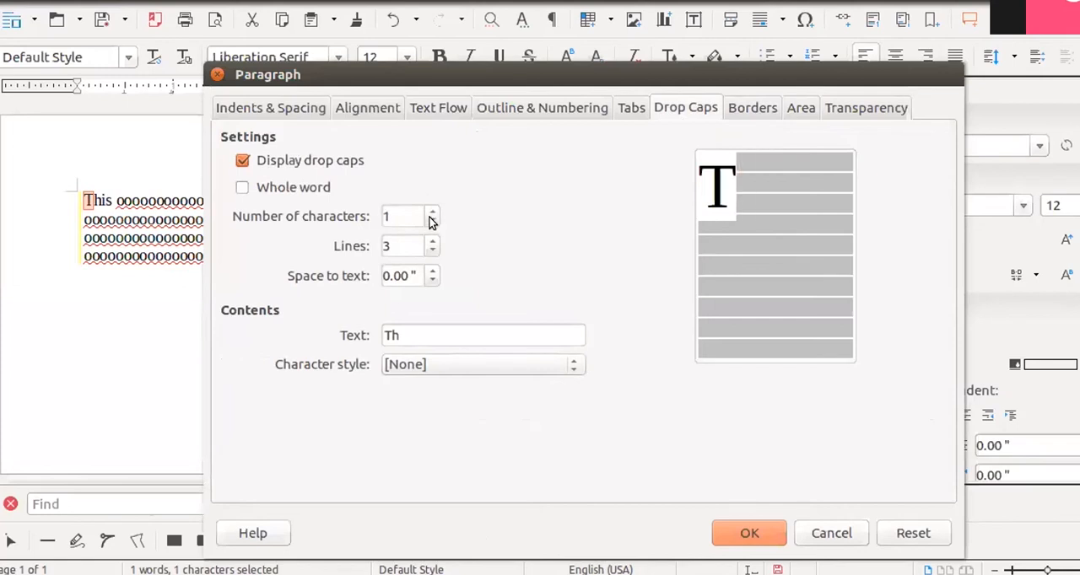
click(431, 211)
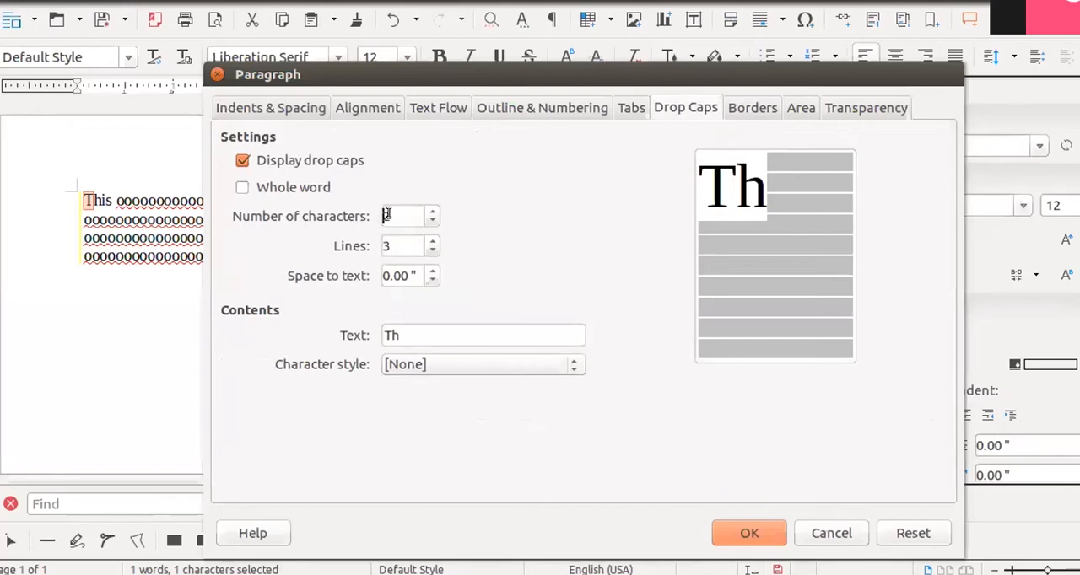
click(431, 211)
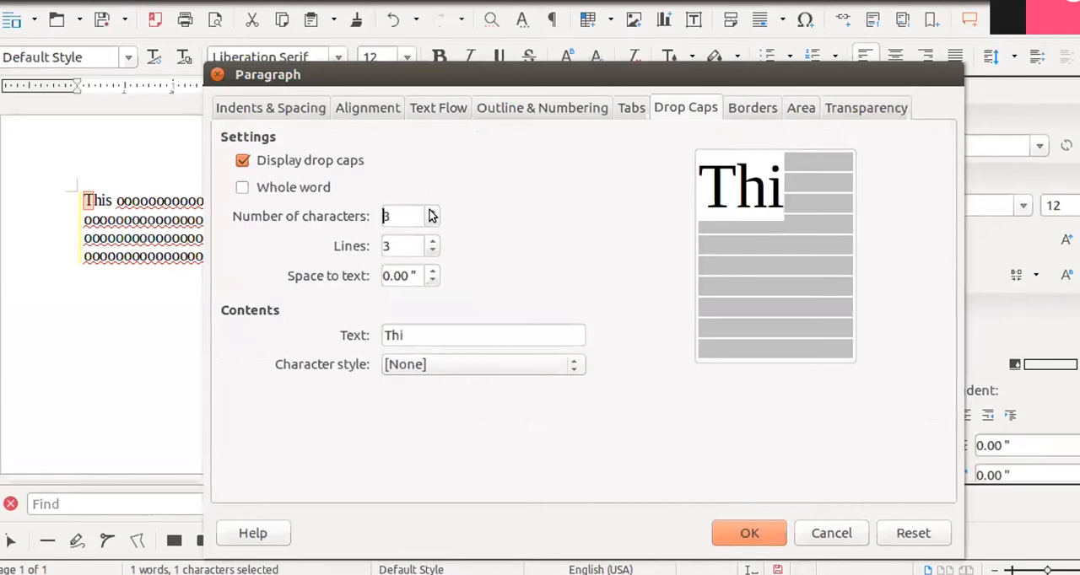
click(431, 212)
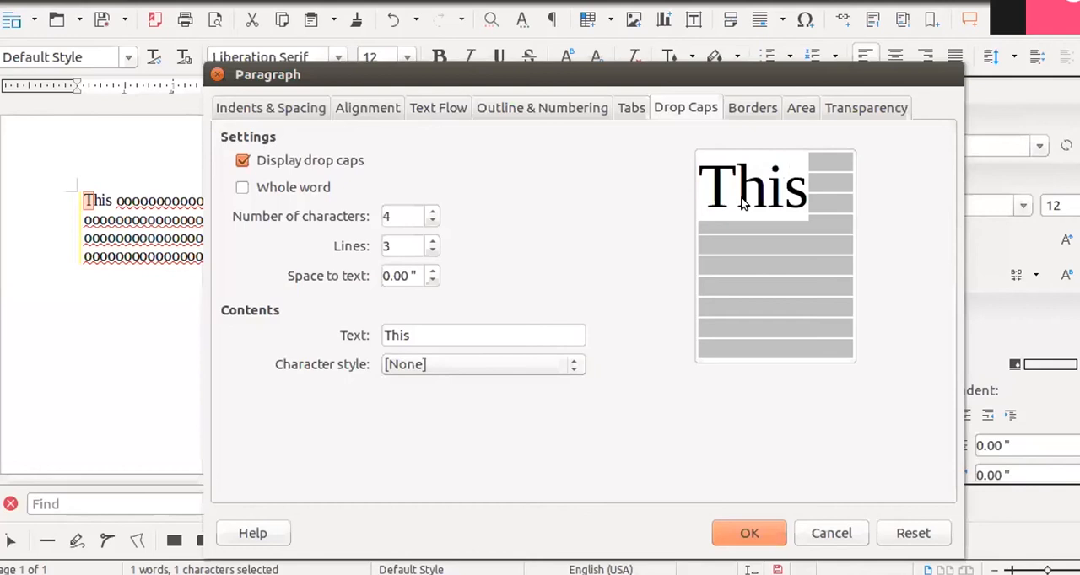
click(432, 211)
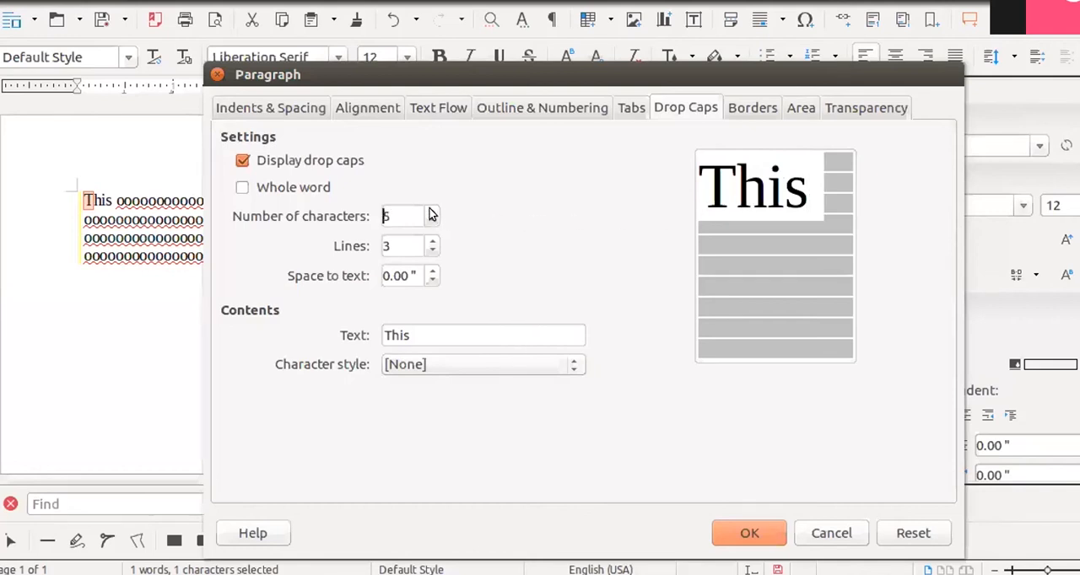
- Move the Paragraph dialog off the start of the text and set the number of drop cap characters to 1
drag(573, 70, 708, 74)
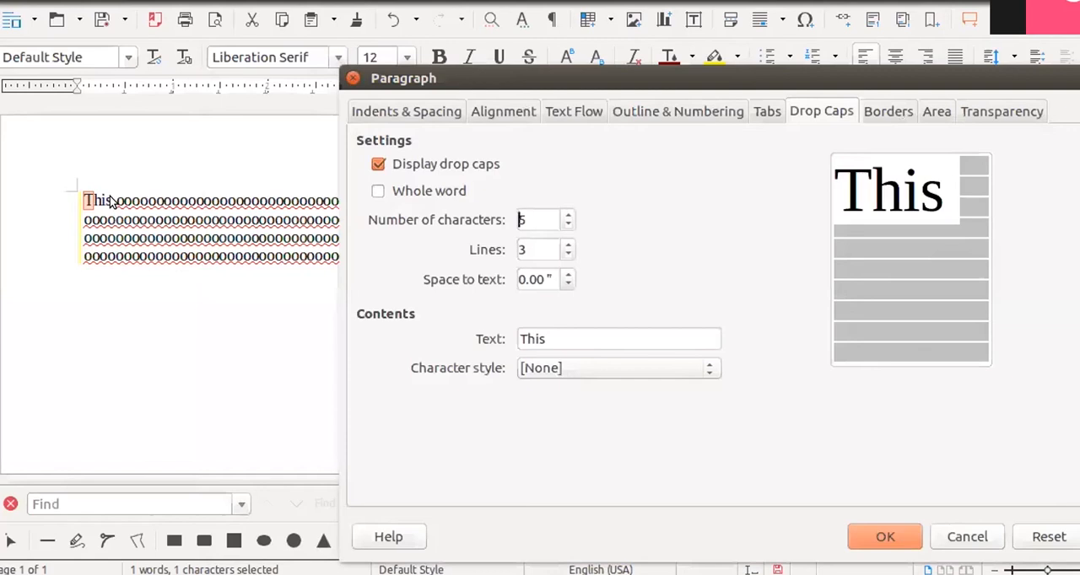
click(567, 225)
click(568, 225)
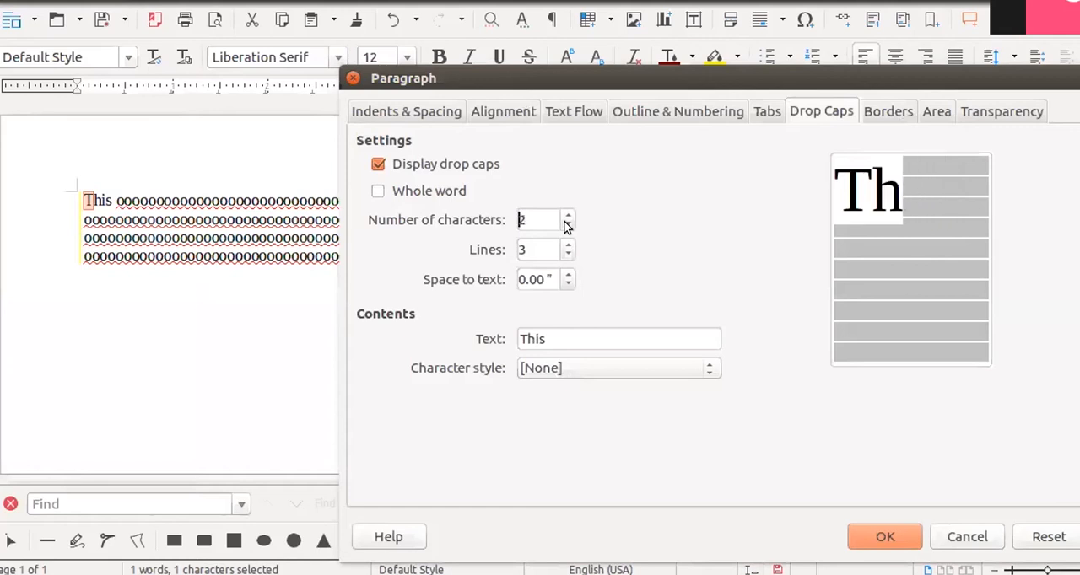
click(568, 226)
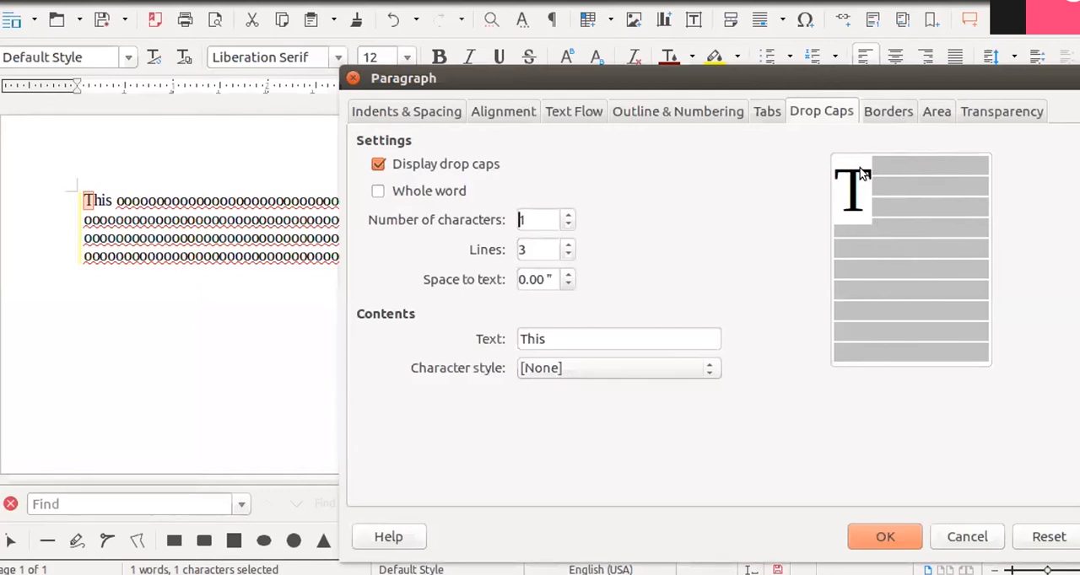
- Set the drop cap height to 2 lines and its space to text to 0.10"
click(568, 256)
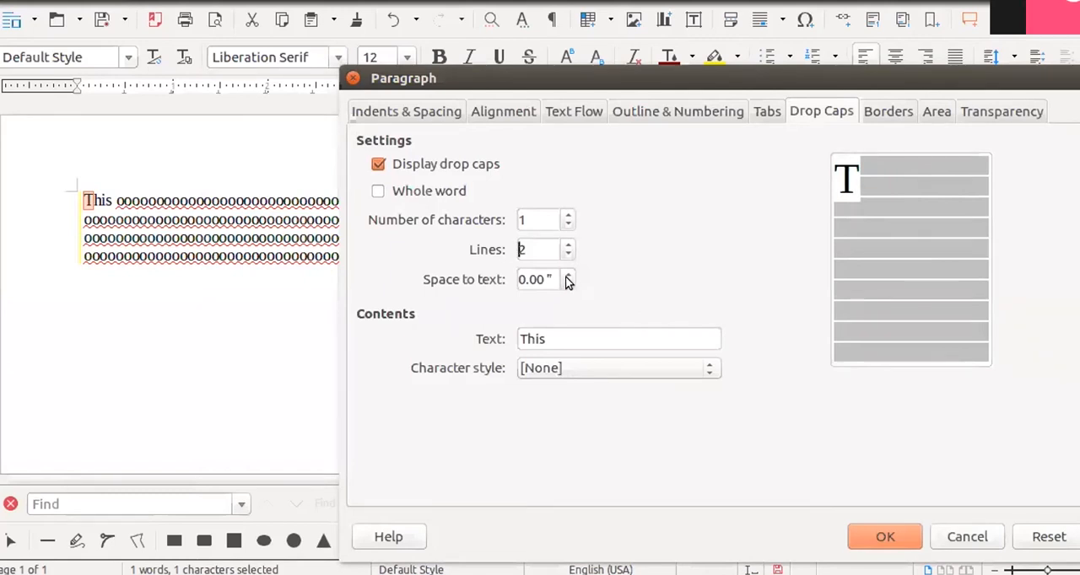
click(569, 283)
click(569, 278)
click(568, 278)
click(567, 287)
click(567, 288)
click(568, 276)
- Try adding extra letters to the drop cap text, and leave the text as "This"
click(552, 341)
text(kdhd)
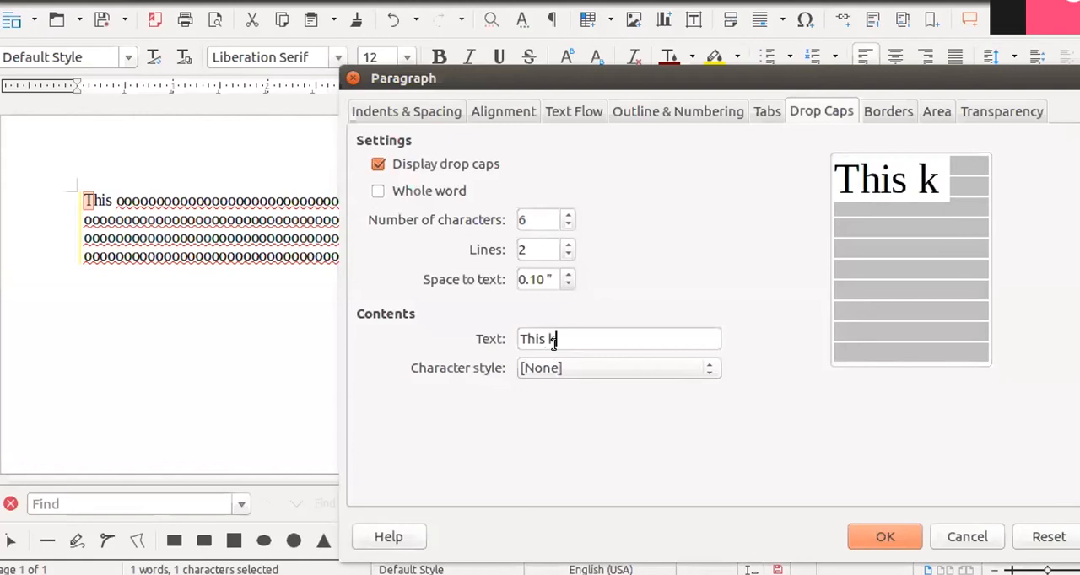
key(BackSpace)
key(BackSpace)
key(BackSpace)
key(BackSpace)
key(BackSpace)
key(BackSpace)
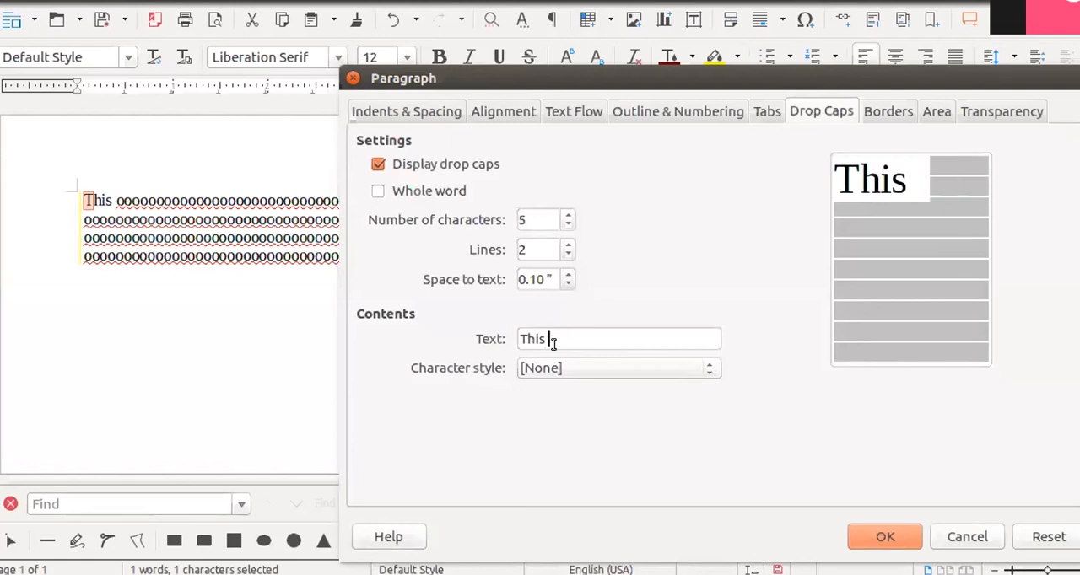
text(s)
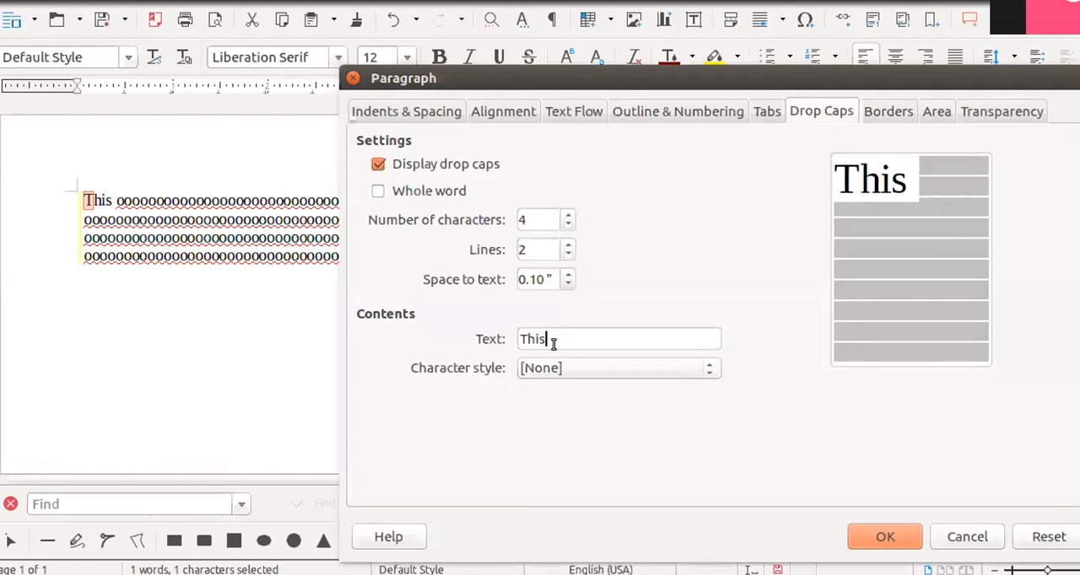
- Look through the drop cap character styles, keep [None], and apply the drop cap settings
click(610, 369)
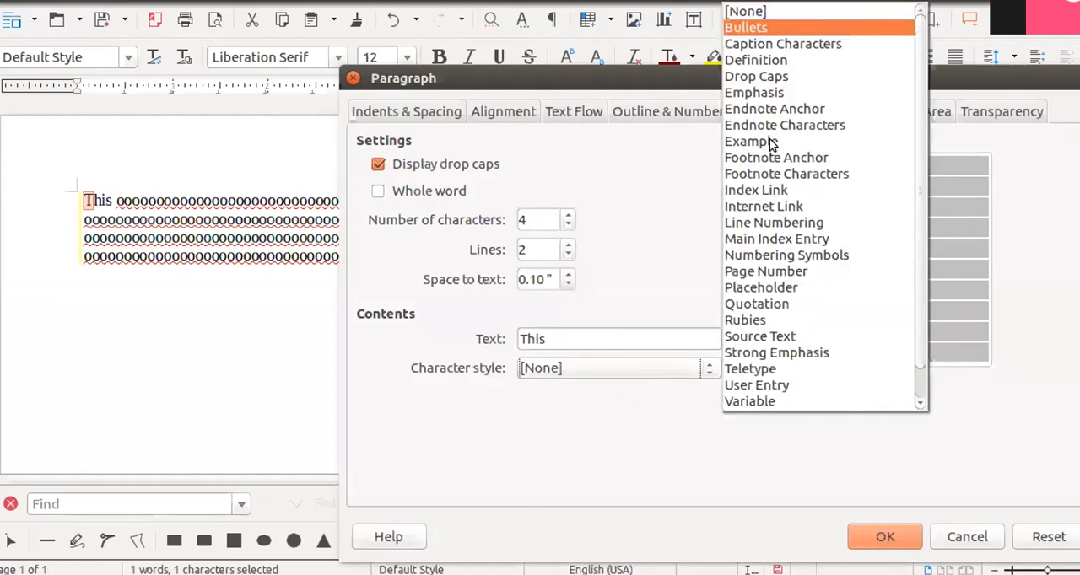
click(600, 433)
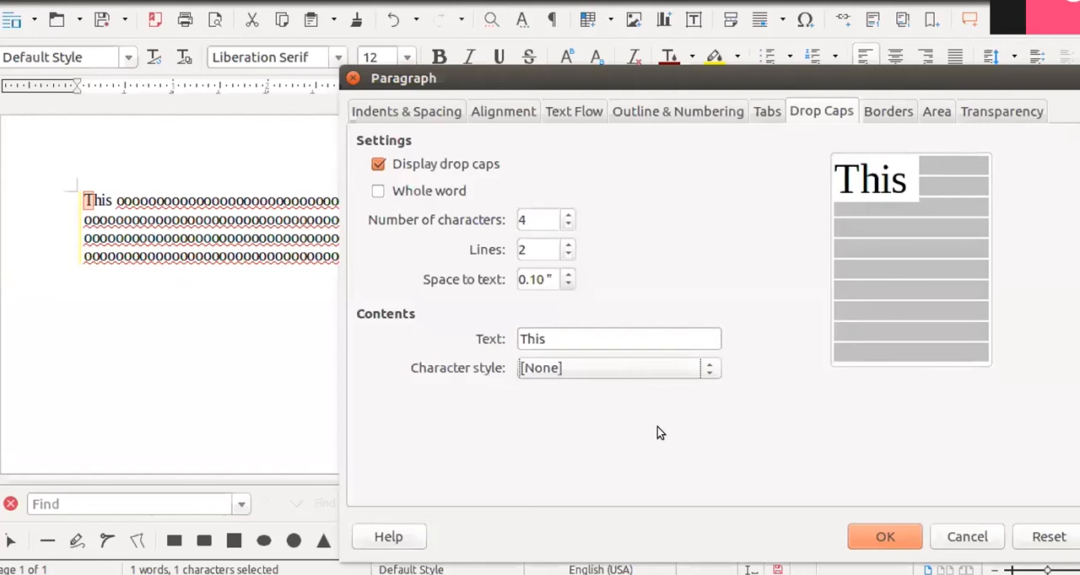
click(711, 369)
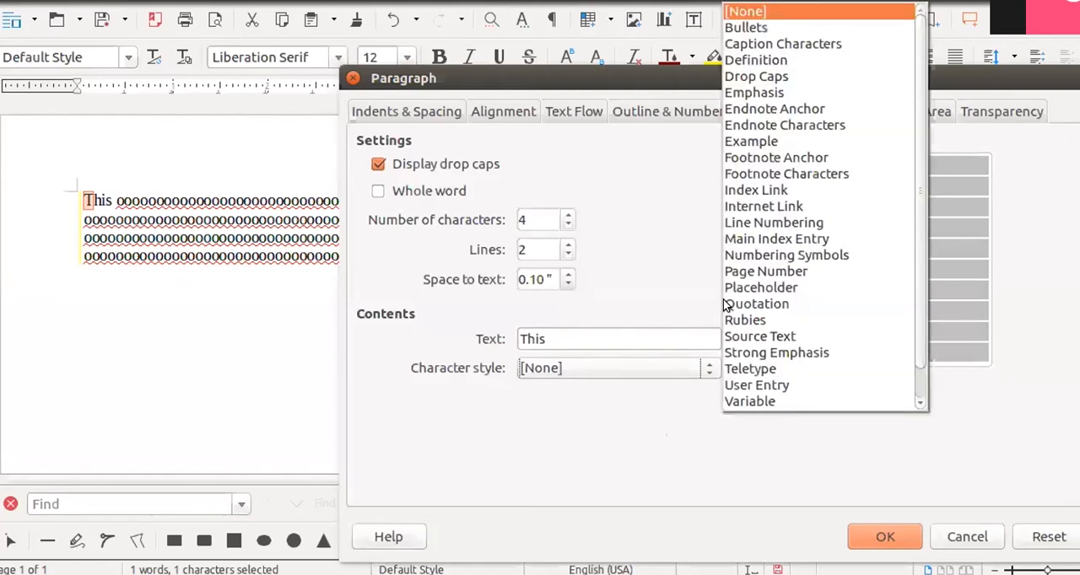
click(617, 441)
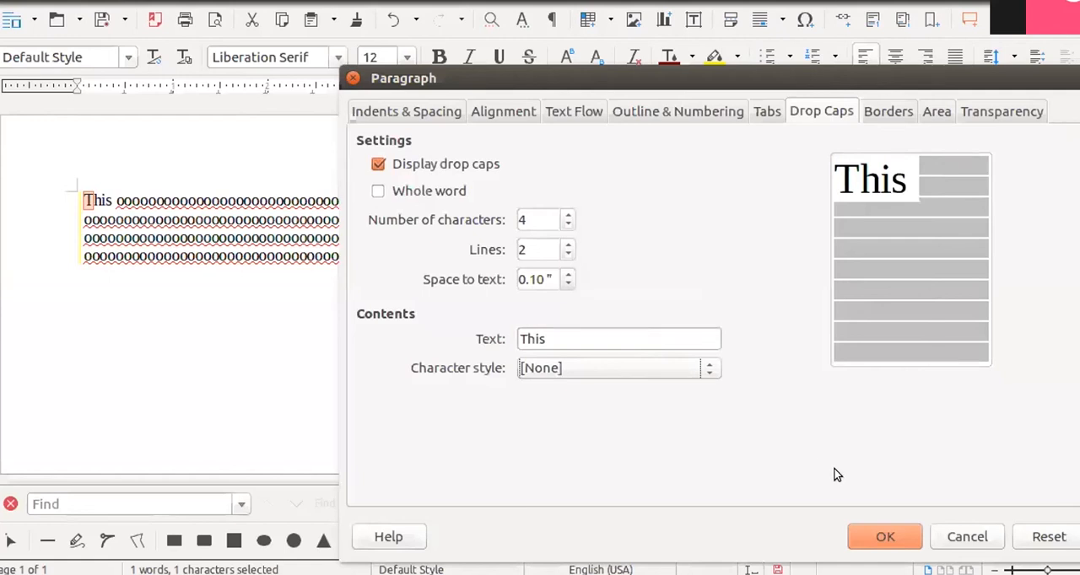
click(885, 537)
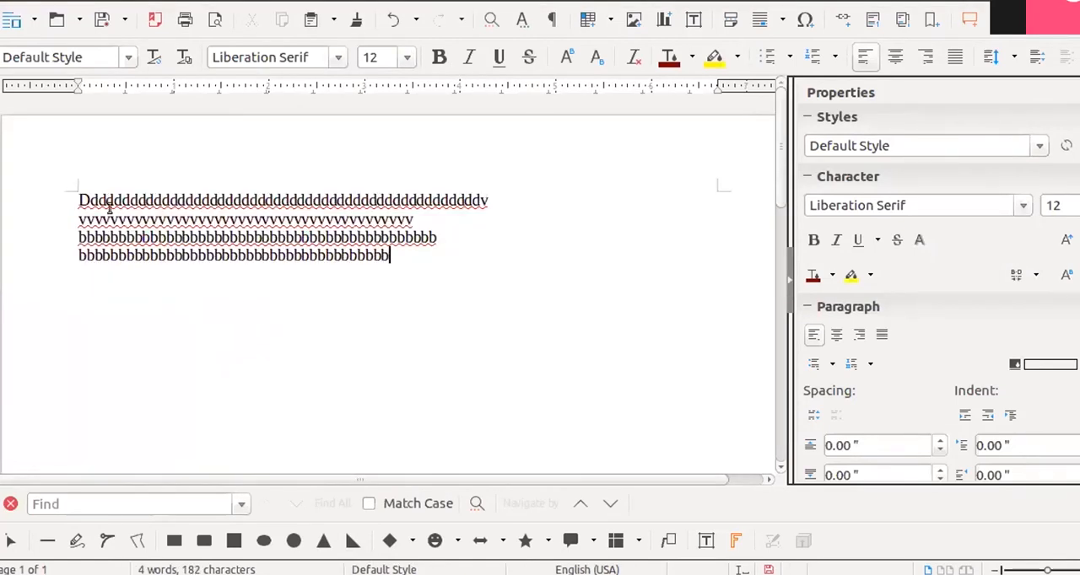
- Select all four lines of the new sample text and choose Color as their paragraph area fill
drag(80, 201, 398, 258)
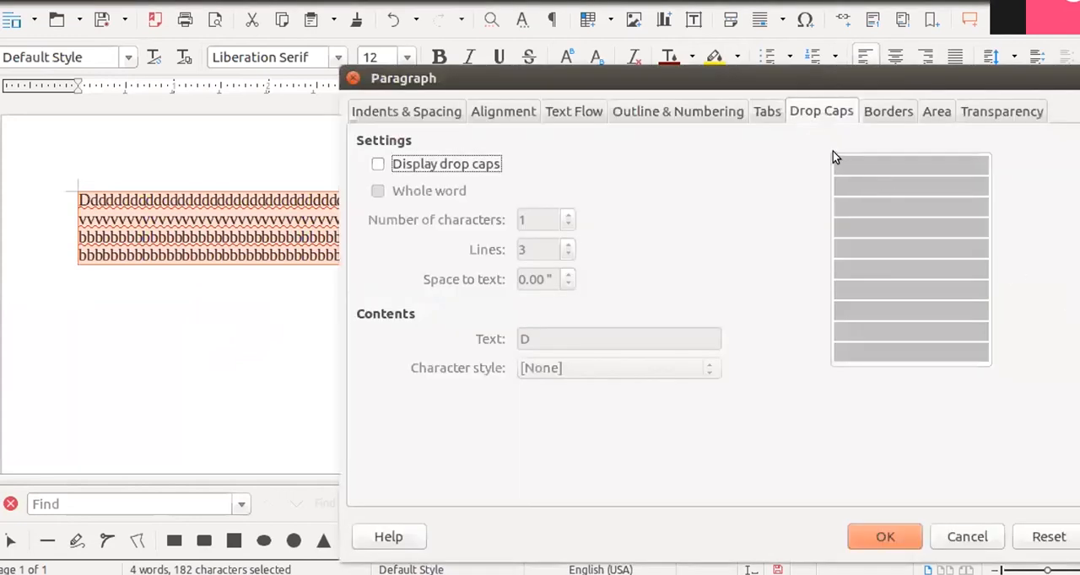
drag(741, 71, 730, 3)
click(921, 45)
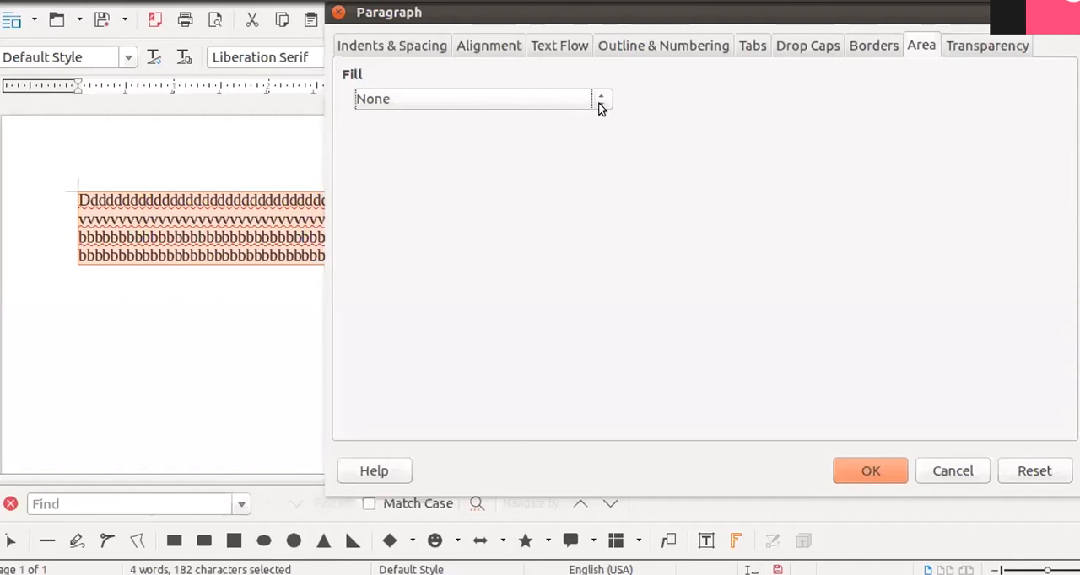
click(599, 103)
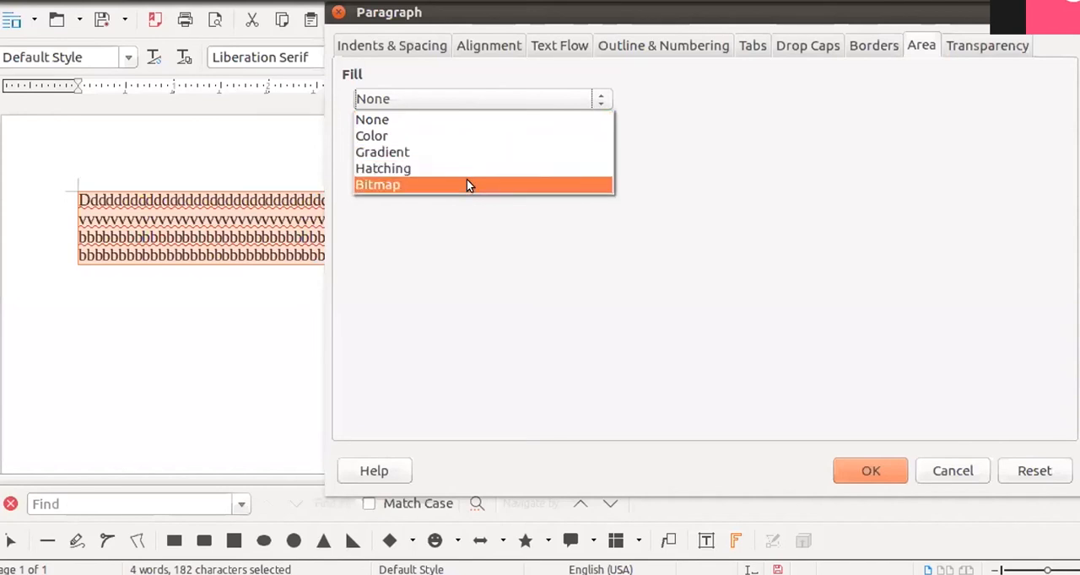
click(443, 135)
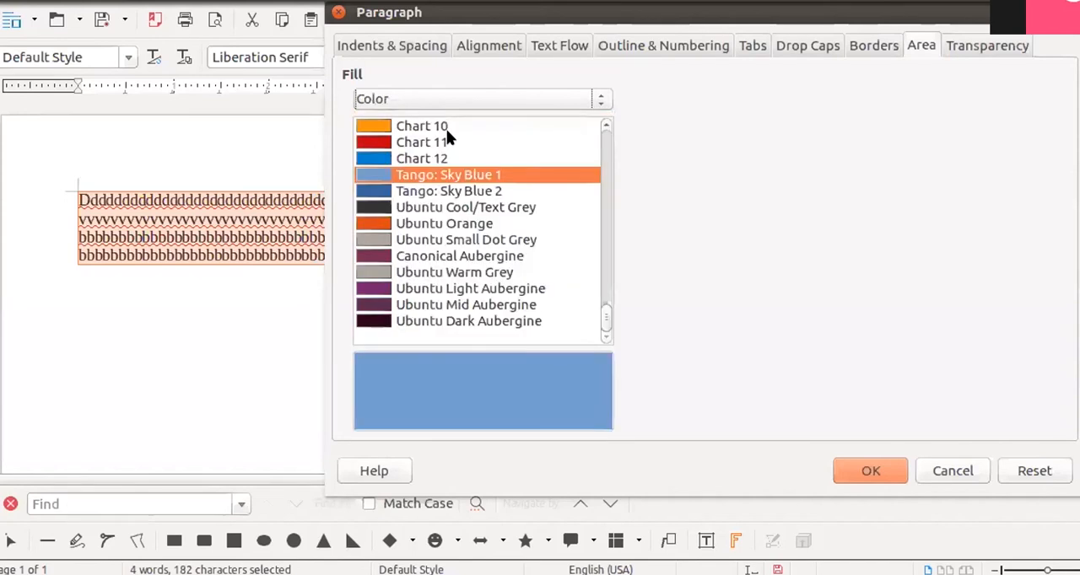
- Try several area fill colors, including Chart 11, Ubuntu Cool/Text Grey, Canonical Aubergine and Ubuntu Dark Aubergine
click(440, 256)
click(381, 175)
click(378, 142)
click(386, 208)
click(382, 256)
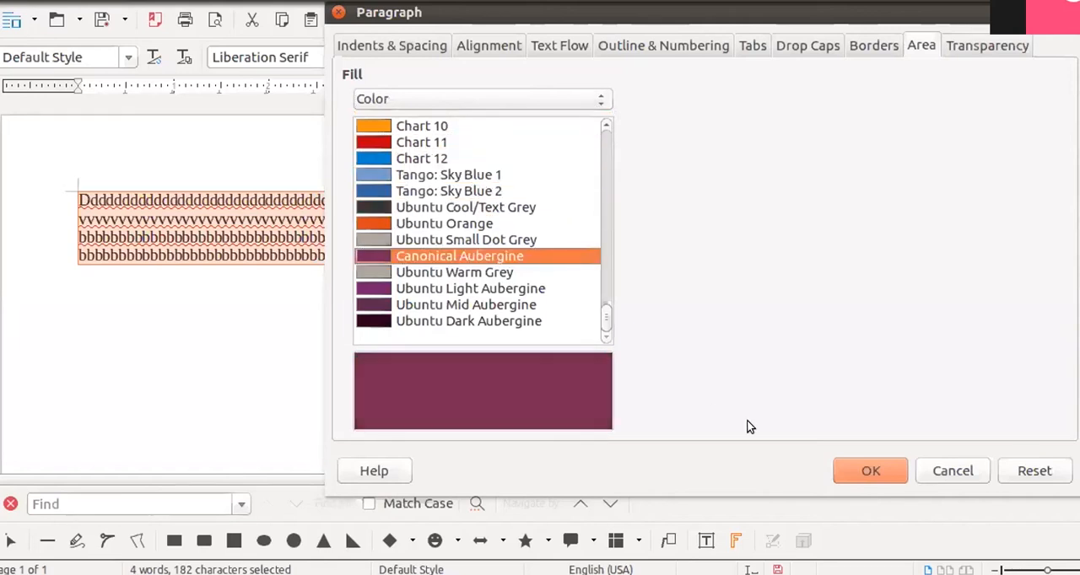
click(436, 319)
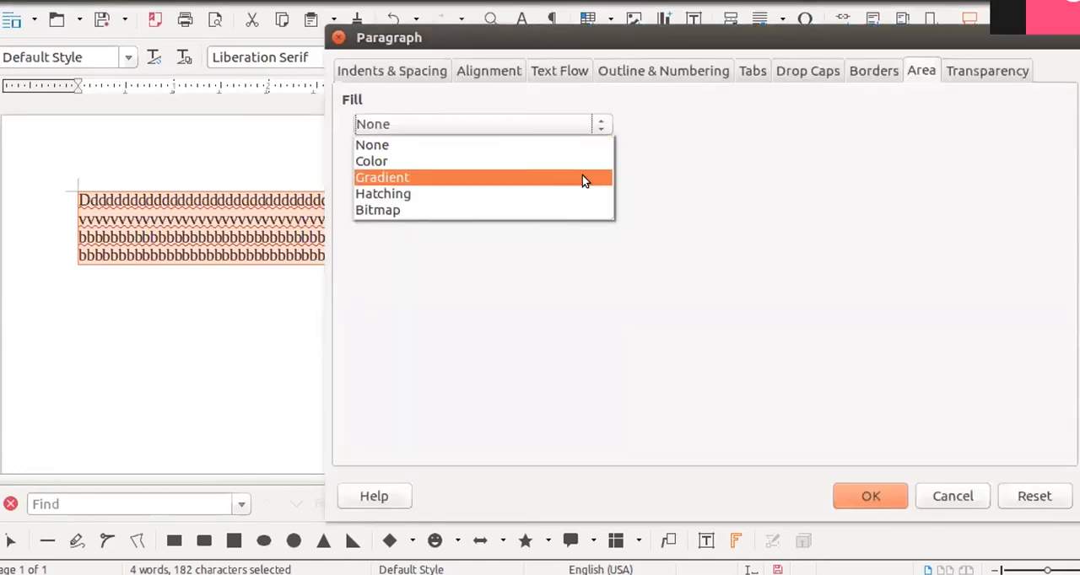
- Change the area fill to Gradient and try the Silver, Tango Blue, Subtle Tango Green and Radial red/yellow presets
click(581, 177)
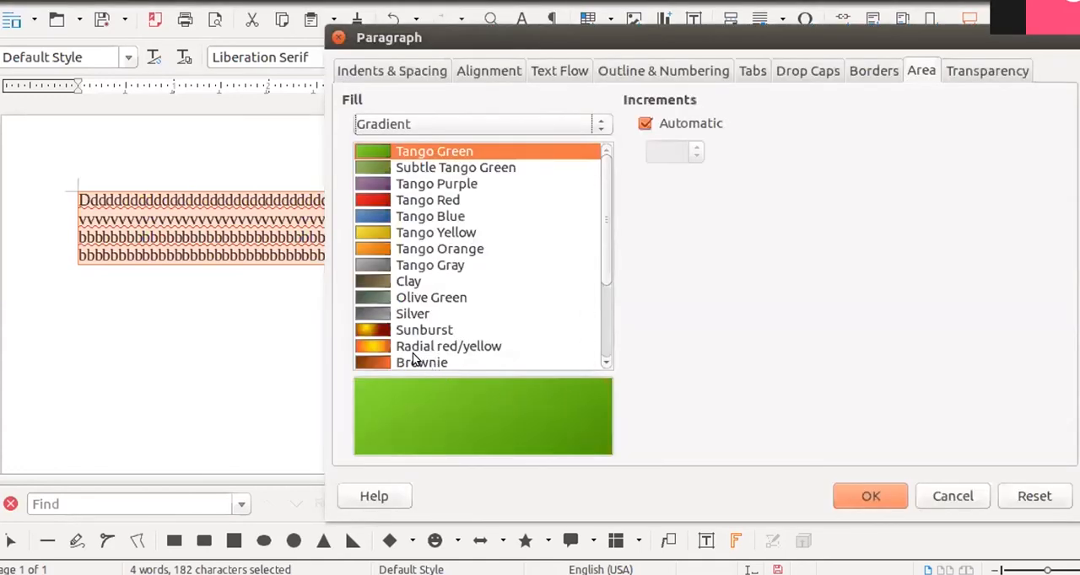
click(383, 313)
click(376, 218)
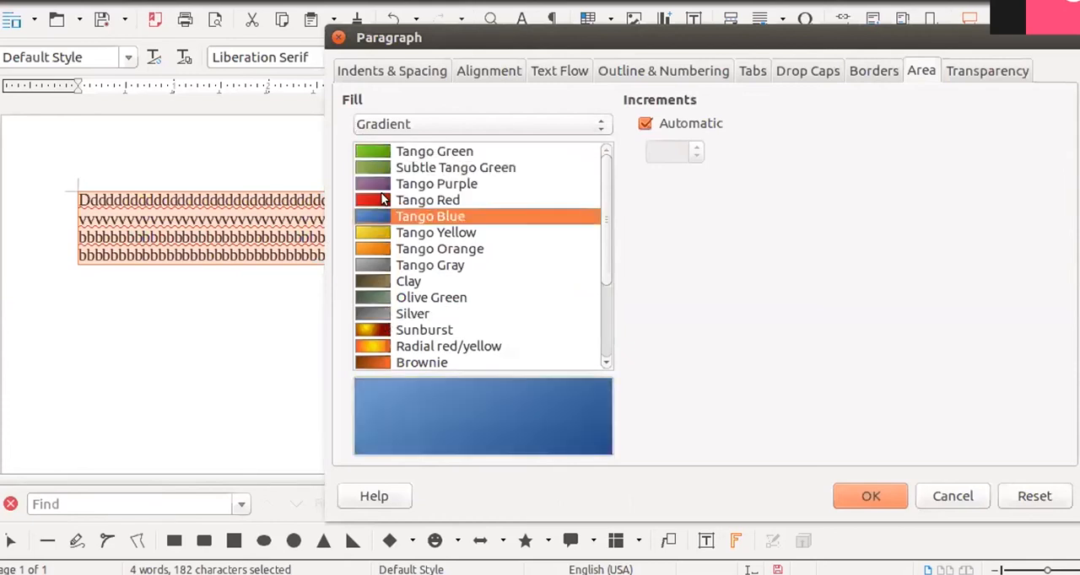
click(388, 169)
click(374, 311)
click(368, 348)
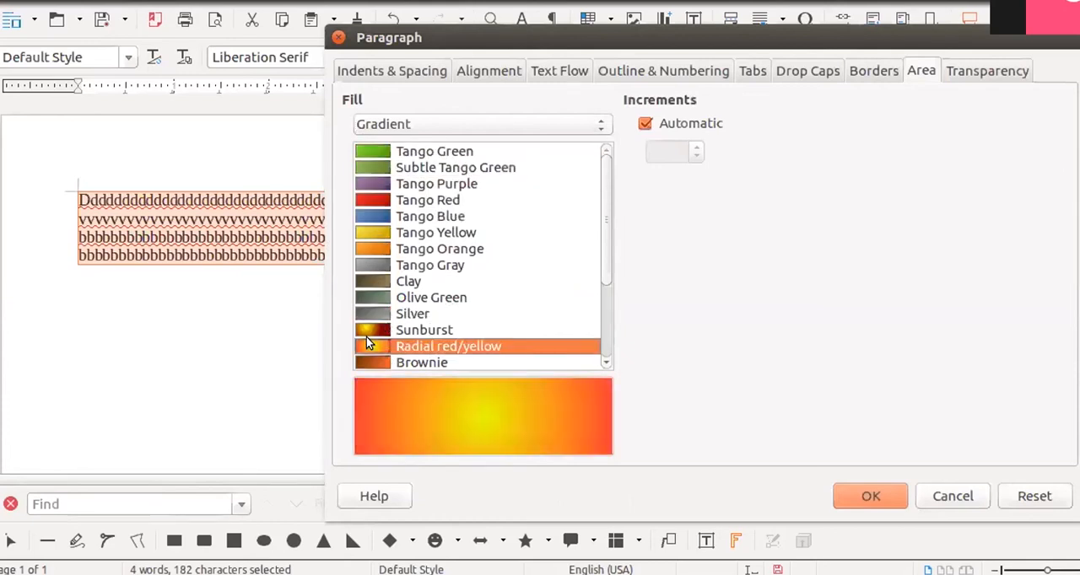
- Try the Sunburst, Olive Green, Tango Gray and Tango Orange gradients, and apply Radial red/yellow to the paragraph
click(366, 331)
click(368, 297)
click(374, 264)
click(372, 246)
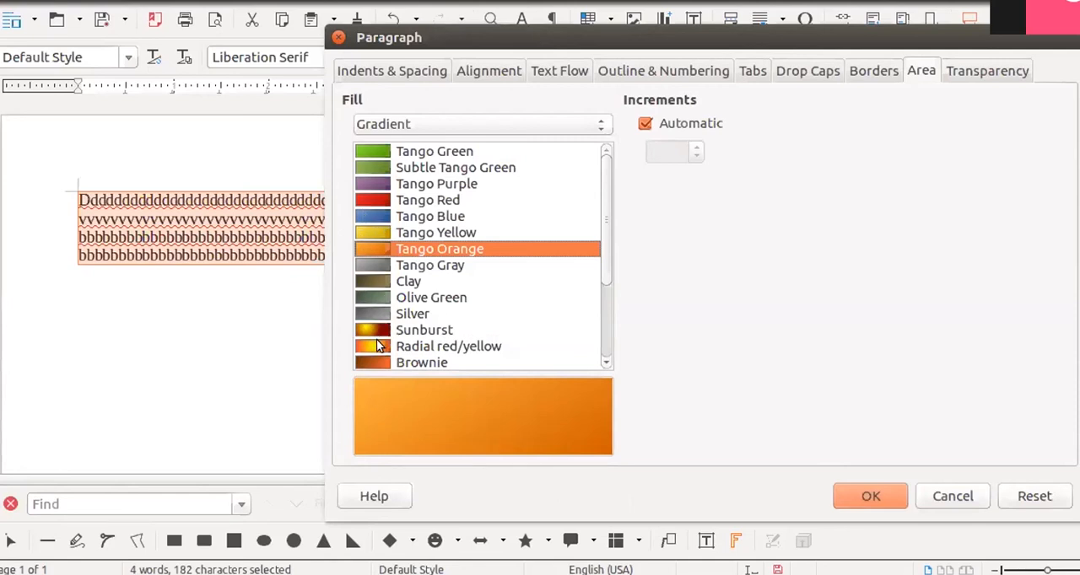
click(406, 349)
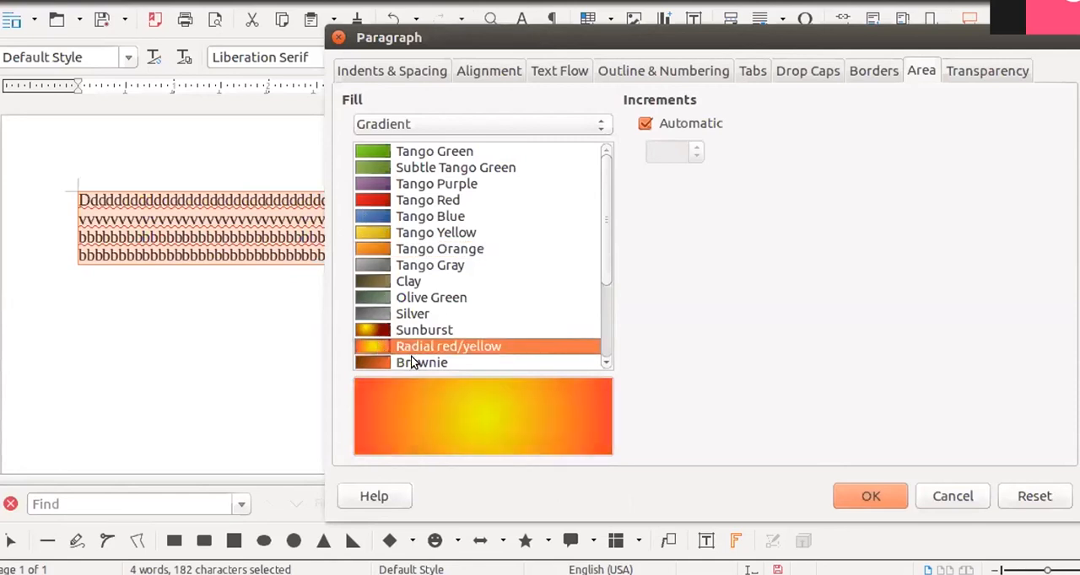
click(864, 499)
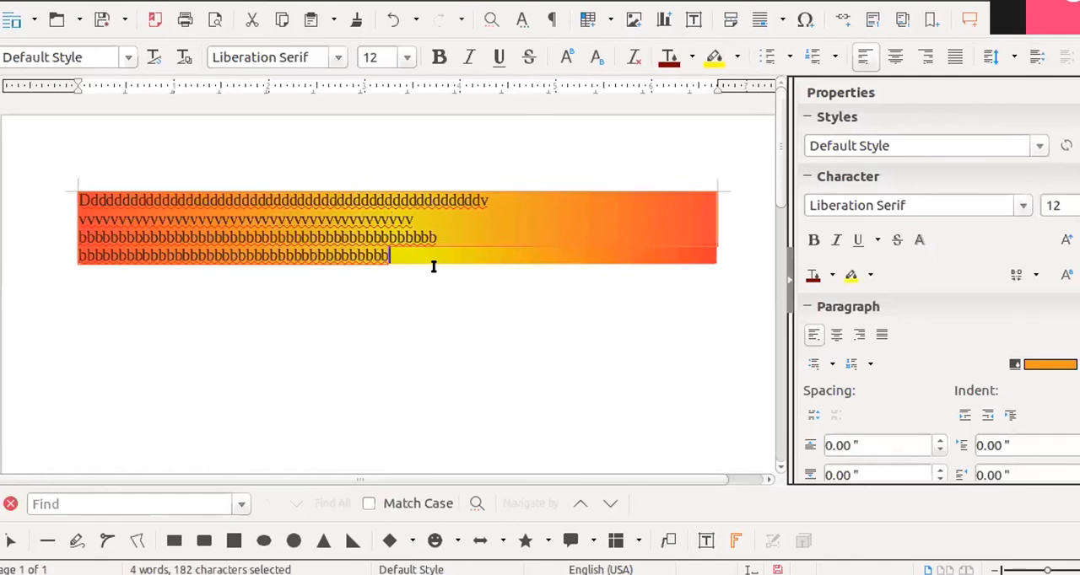
- Try several Hatching fills, including Black 45 degrees, Black 90 degrees and Black -45 degrees, and apply Blue crossed 45 degrees to the paragraph
click(433, 196)
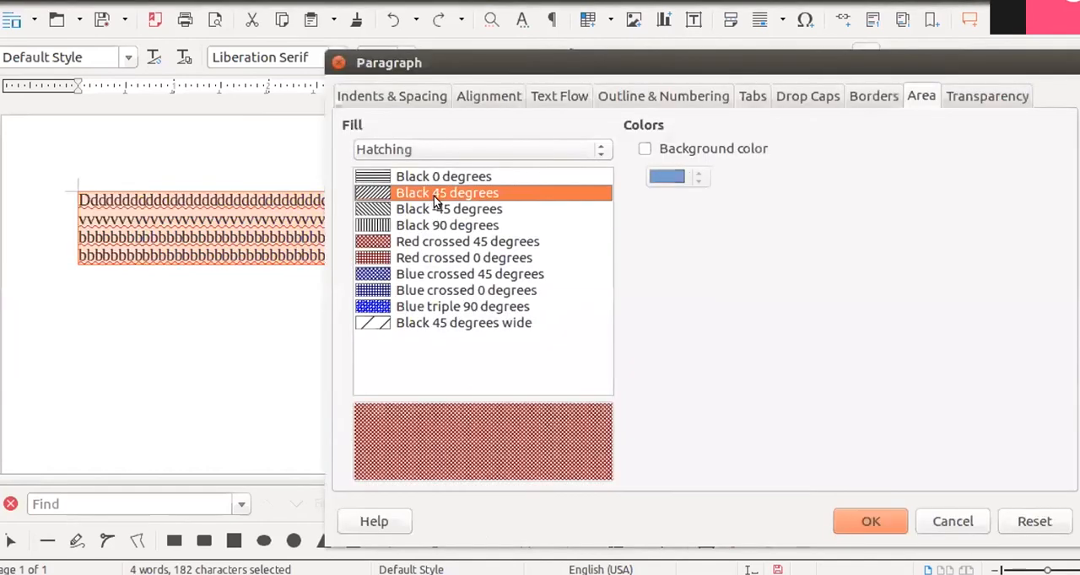
click(463, 271)
click(424, 221)
click(423, 181)
click(443, 270)
click(419, 211)
click(459, 276)
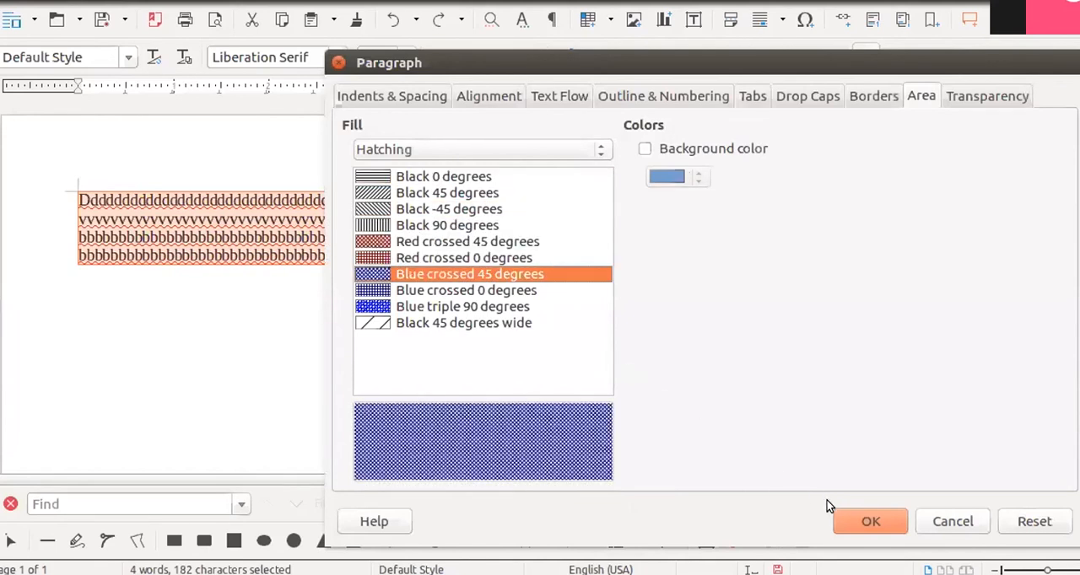
click(870, 521)
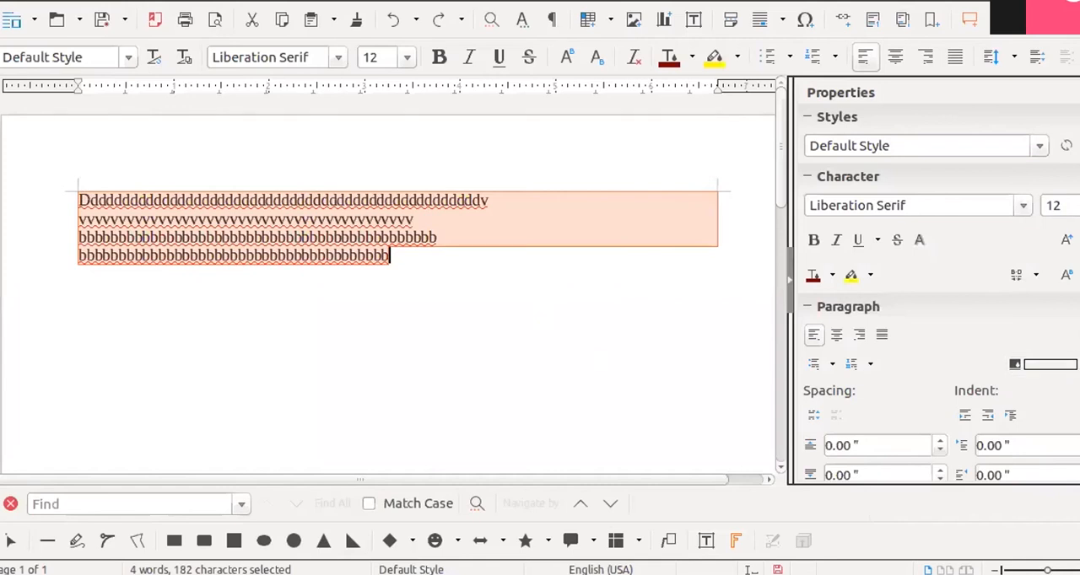
- Change the paragraph area fill to Bitmap and try the Space, Sky and Linen textures
click(1079, 307)
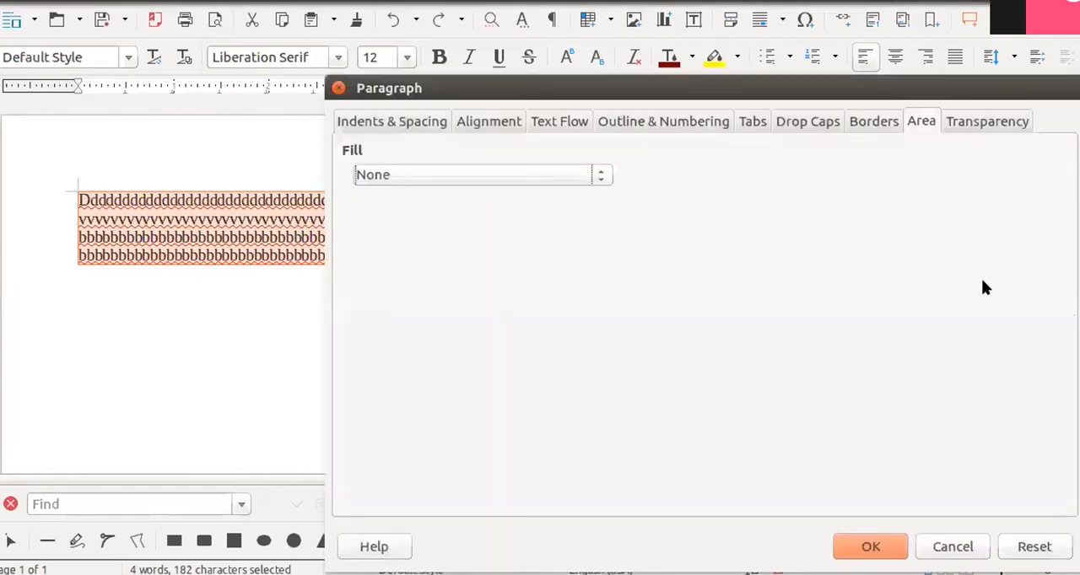
click(602, 174)
click(630, 283)
click(486, 321)
click(409, 267)
click(380, 218)
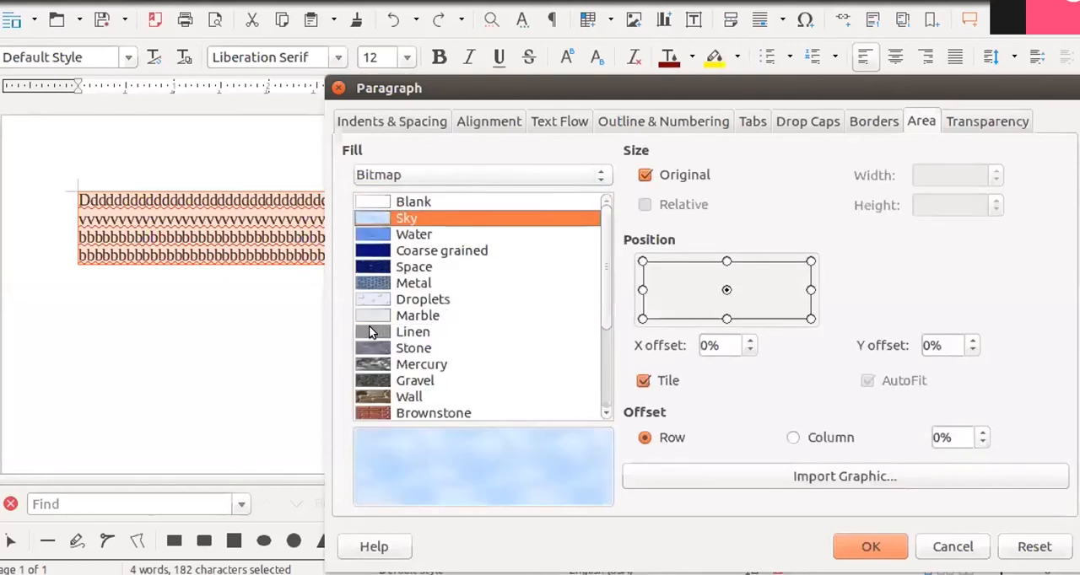
click(371, 332)
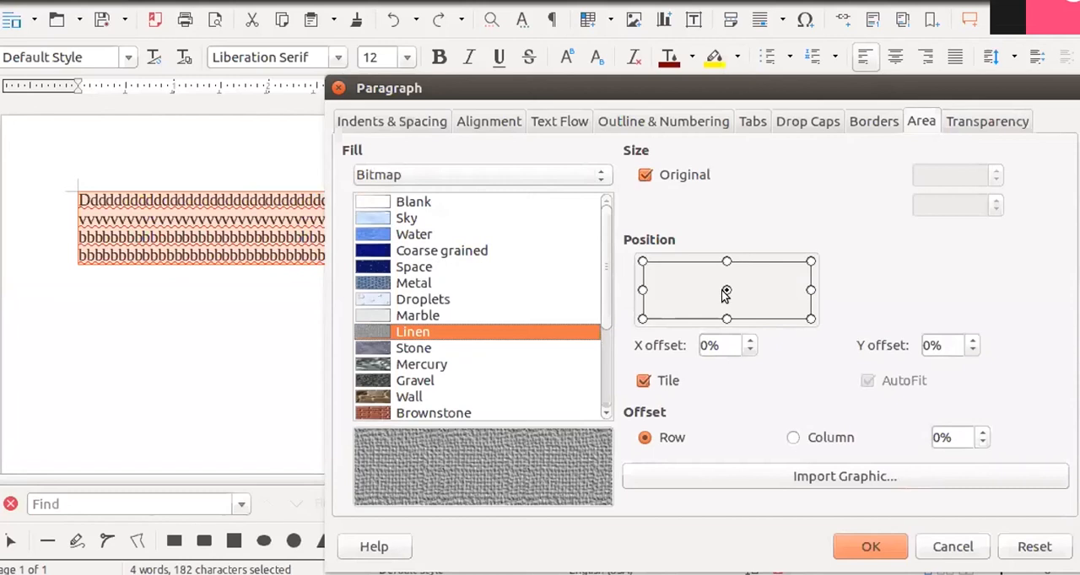
- Anchor the bitmap at its lower-left point, select the Wall texture, and switch tiling off and on again
click(643, 291)
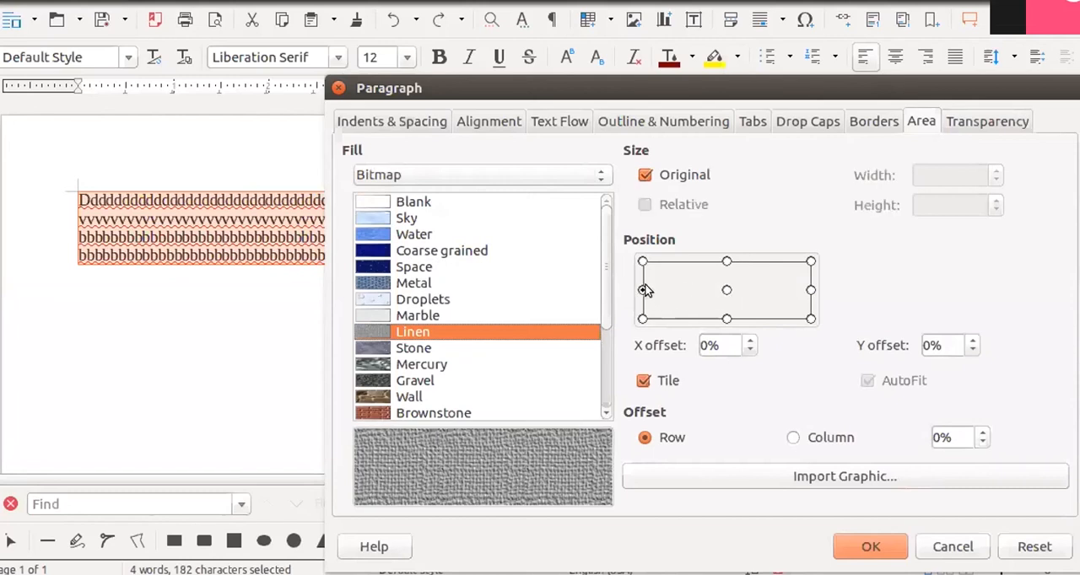
click(642, 319)
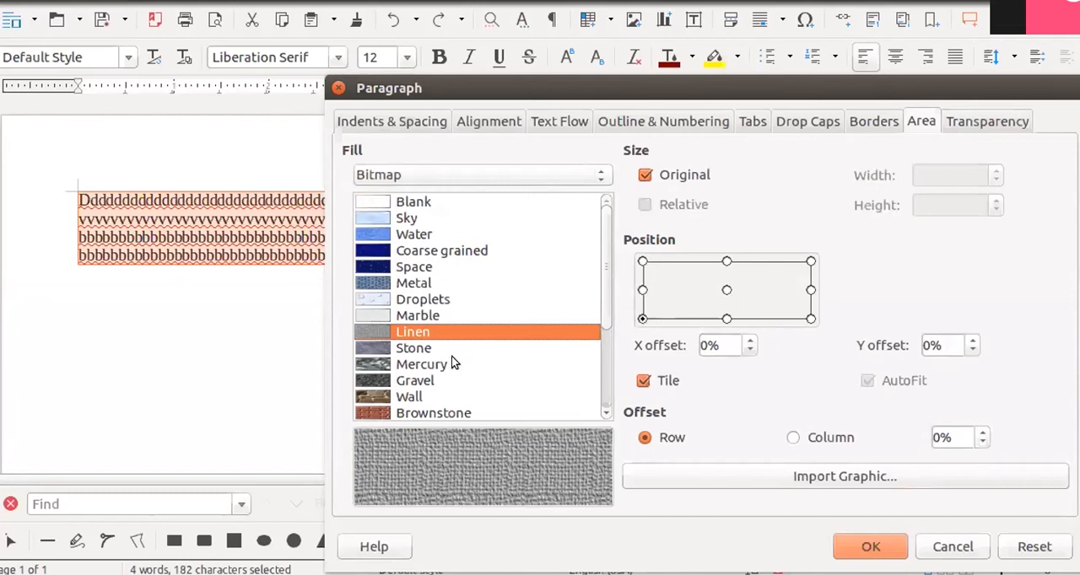
scroll(395, 371, down, 2)
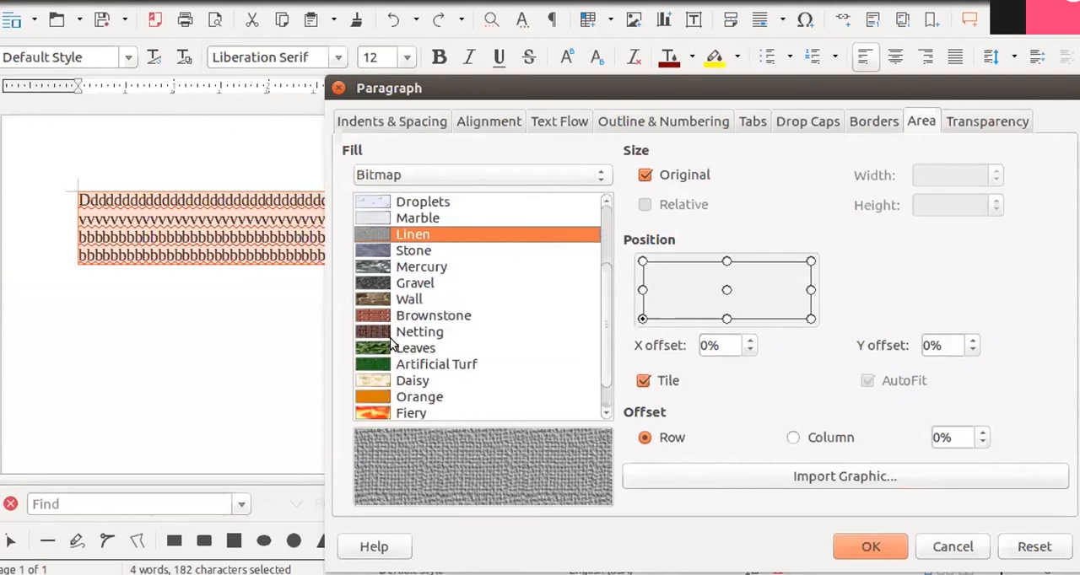
click(381, 298)
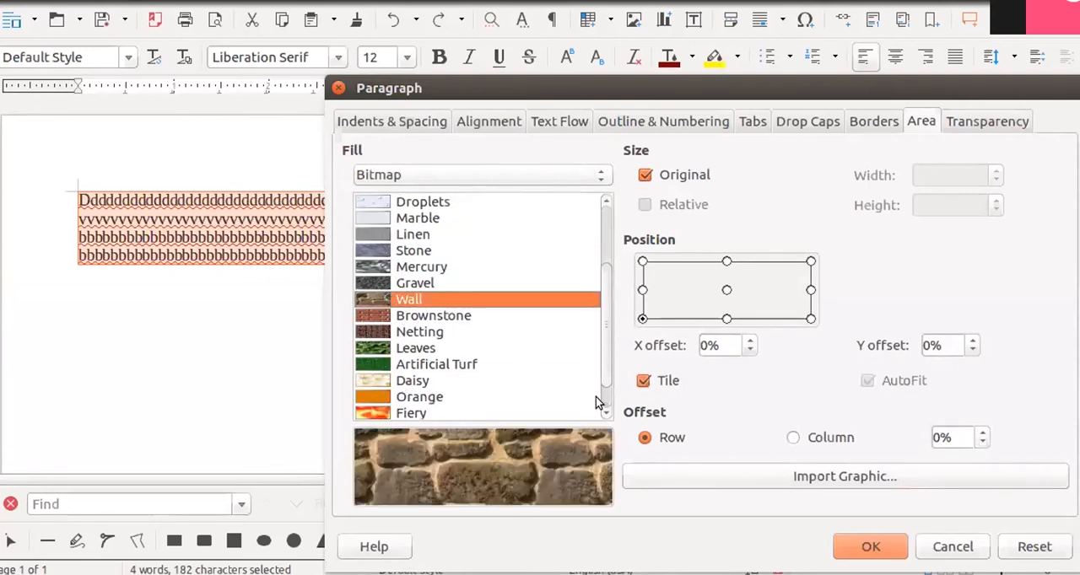
click(667, 383)
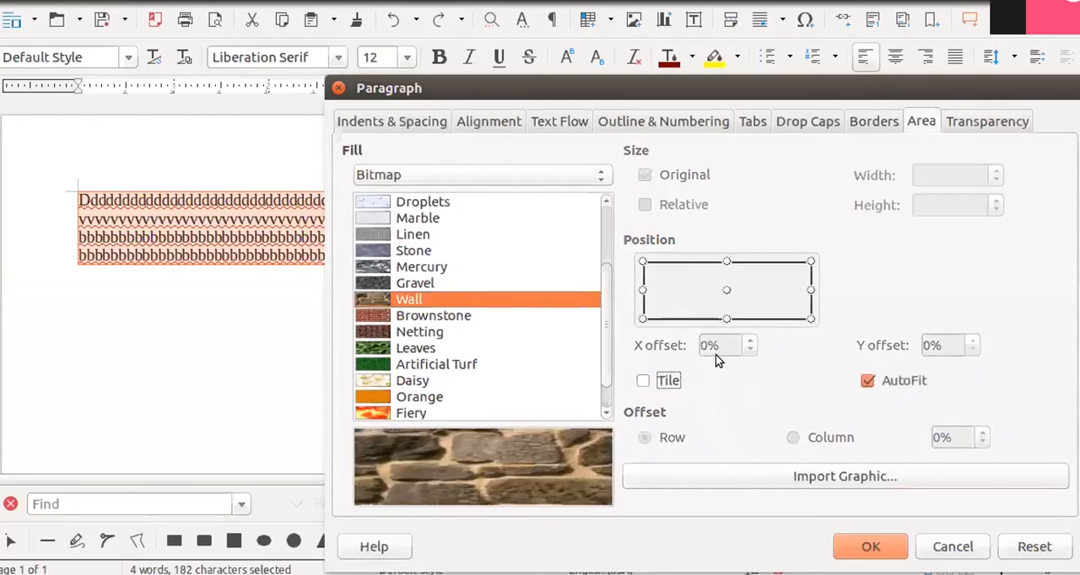
click(659, 382)
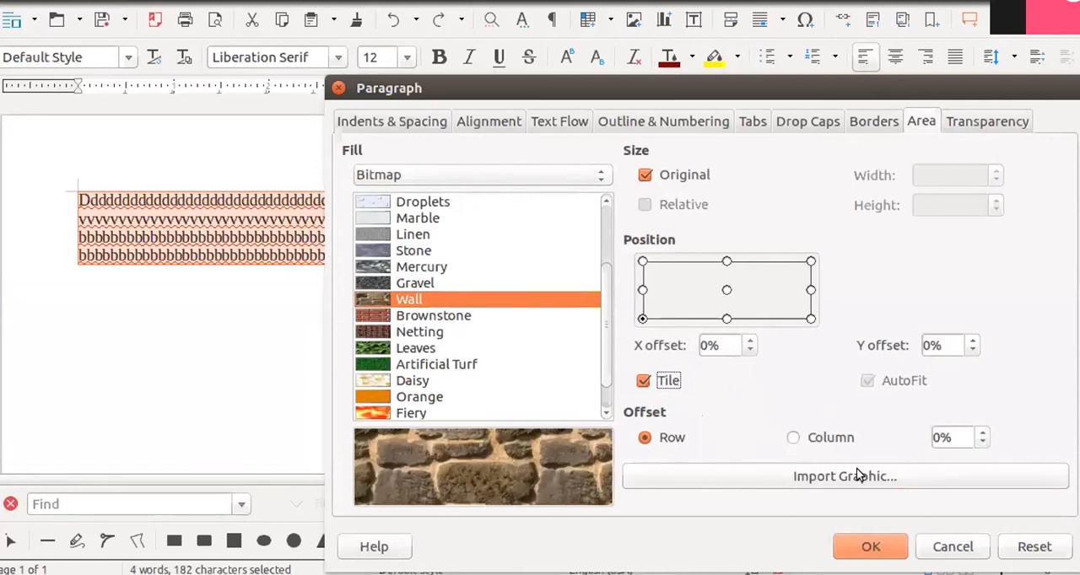
- View the graphic import dialog without importing anything, and apply the tiled Wall bitmap fill to the paragraph
click(806, 477)
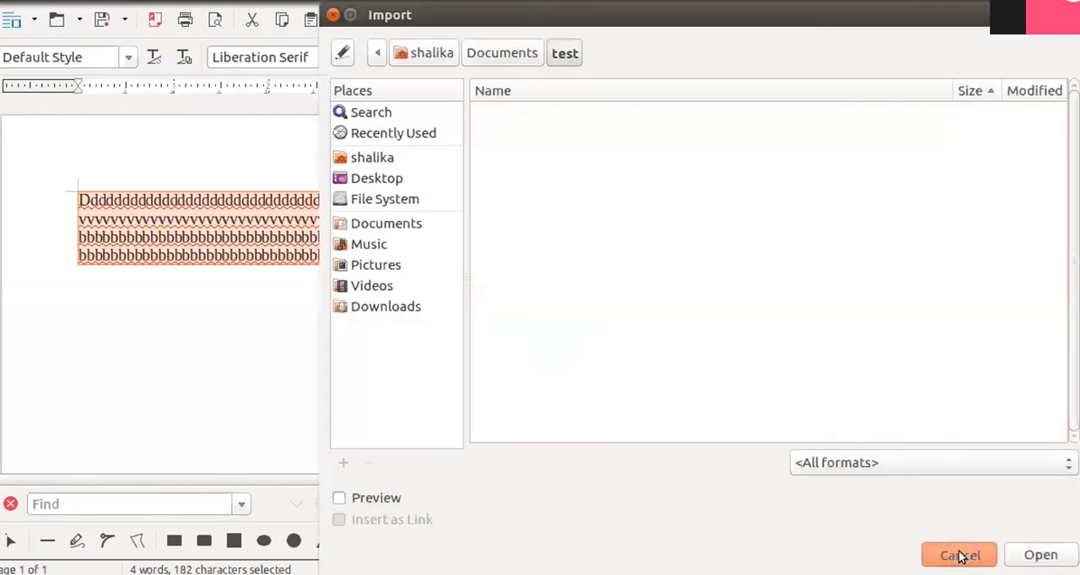
click(958, 556)
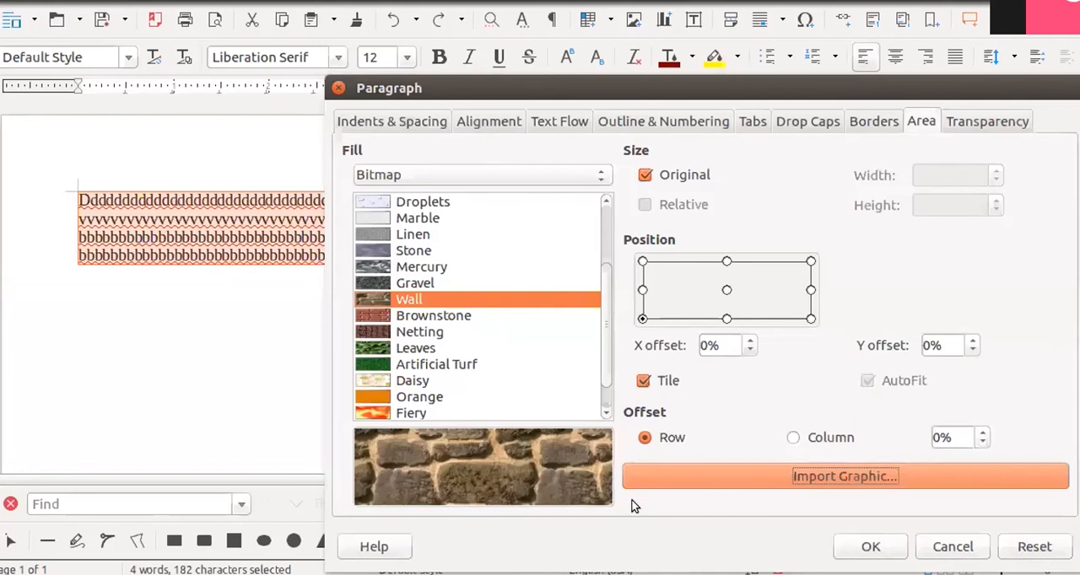
click(890, 553)
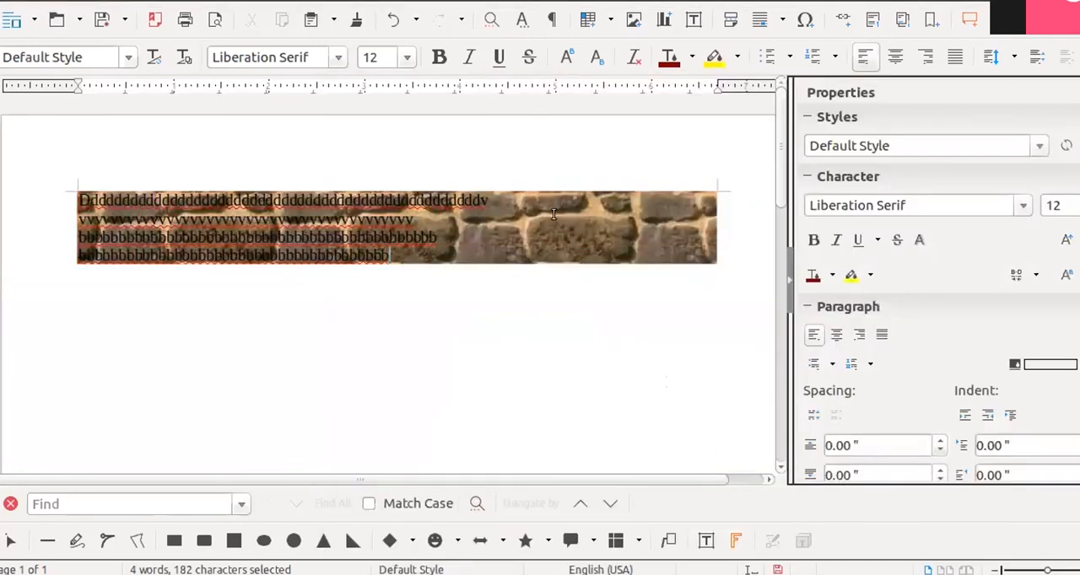
click(523, 253)
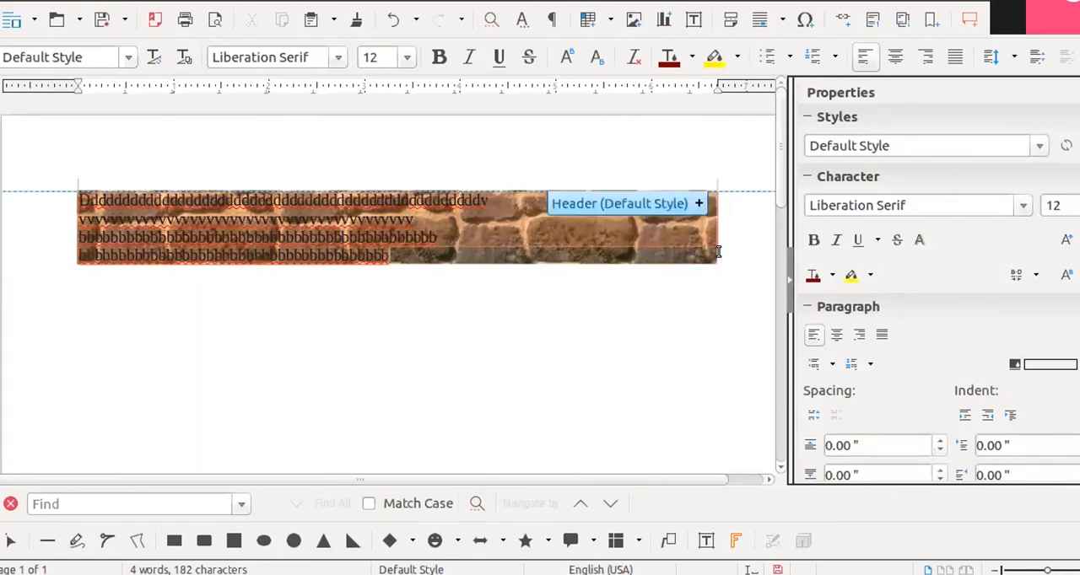
- Select all the text and set its paragraph area to a uniform transparency of 37%
key(ctrl+a)
click(1072, 309)
click(987, 122)
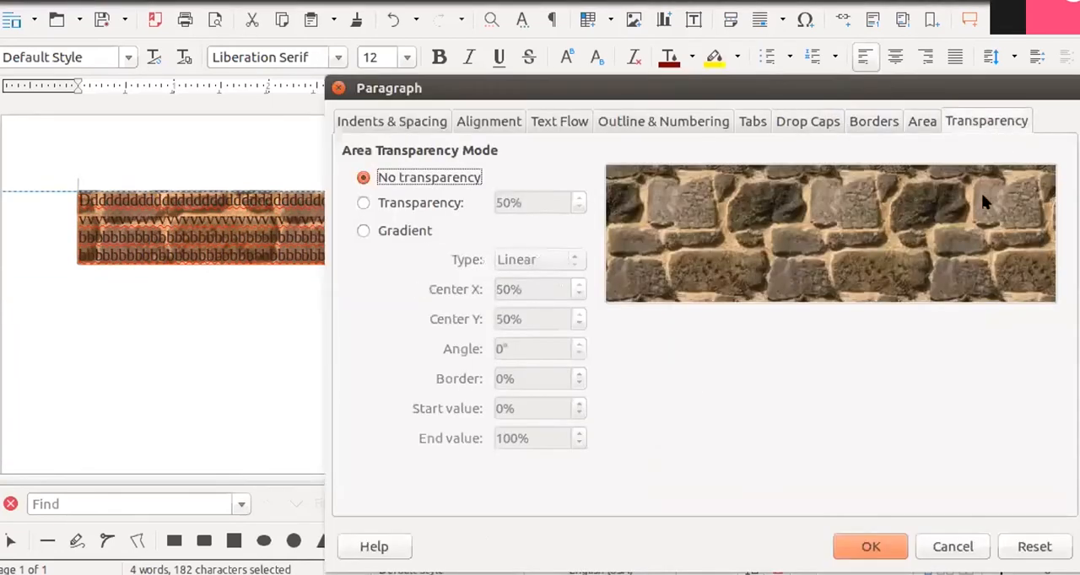
click(432, 207)
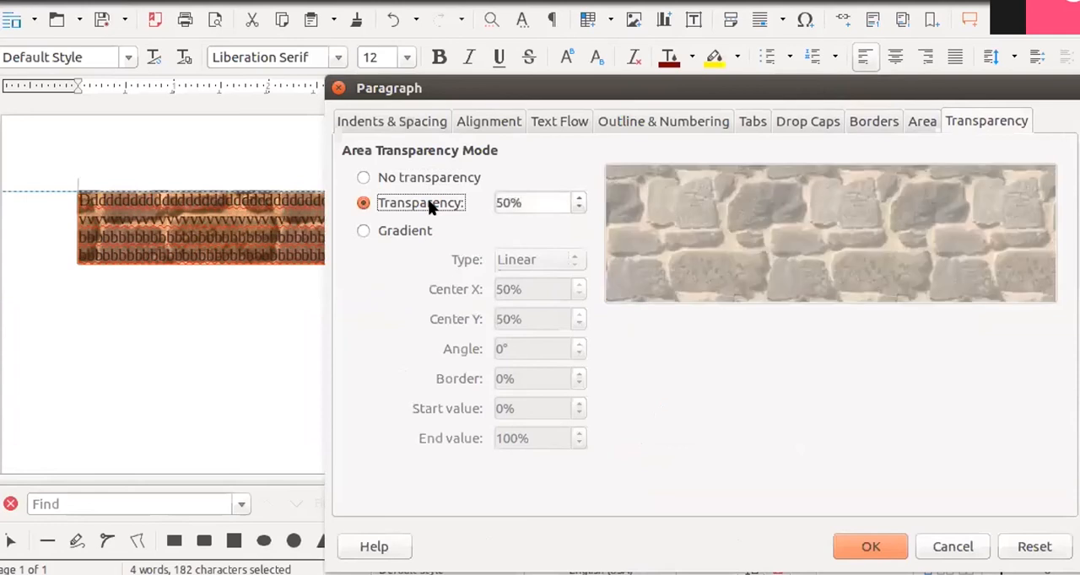
click(581, 207)
click(581, 207)
click(580, 207)
click(580, 207)
click(580, 208)
click(580, 208)
click(580, 207)
click(580, 208)
click(580, 208)
click(580, 207)
click(581, 208)
click(580, 207)
click(580, 207)
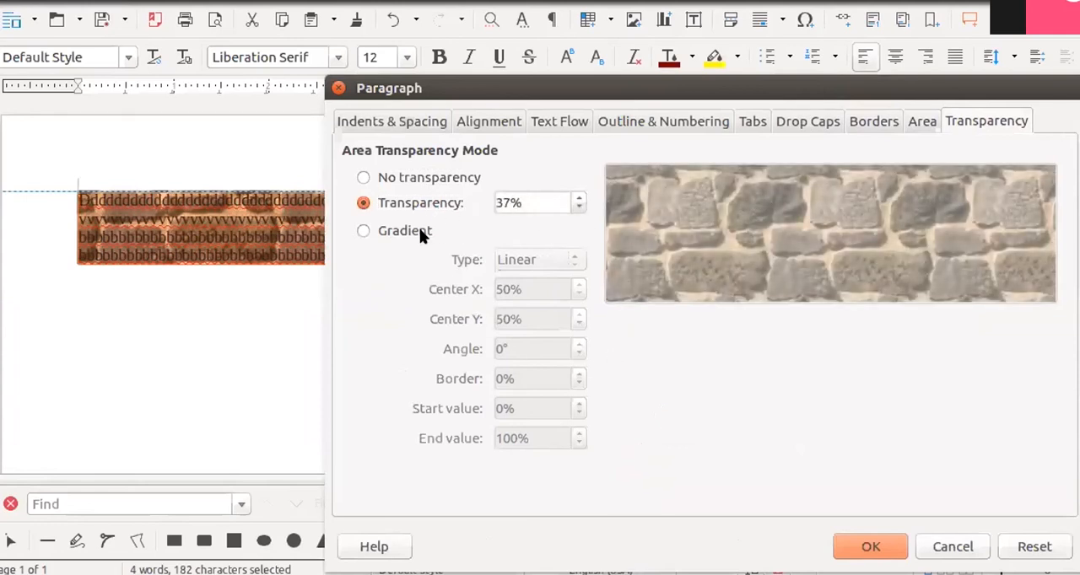
- Try a gradient transparency on the paragraph area, first with the Linear type and then Radial
click(422, 235)
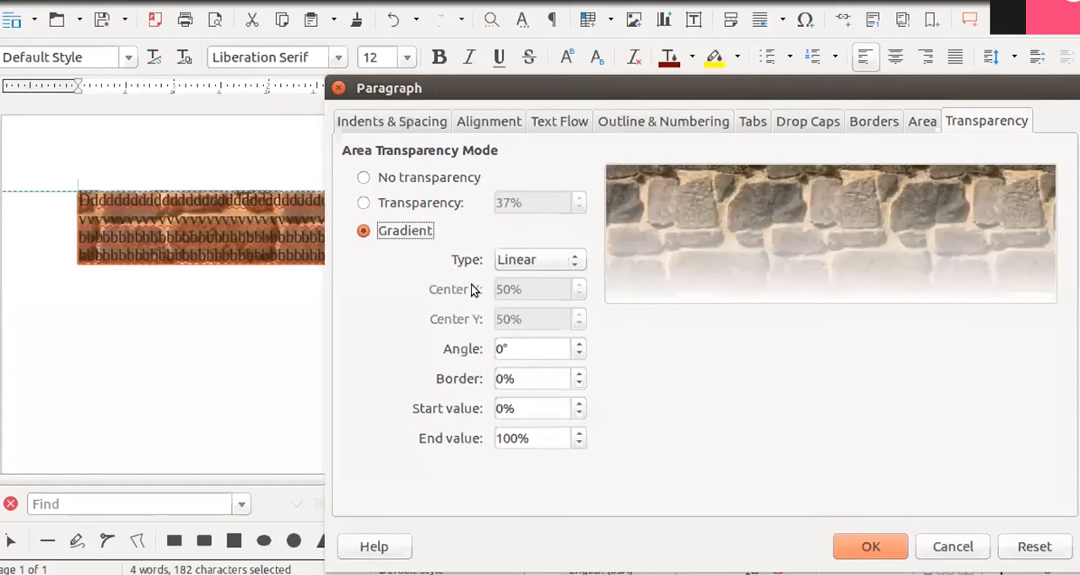
click(569, 261)
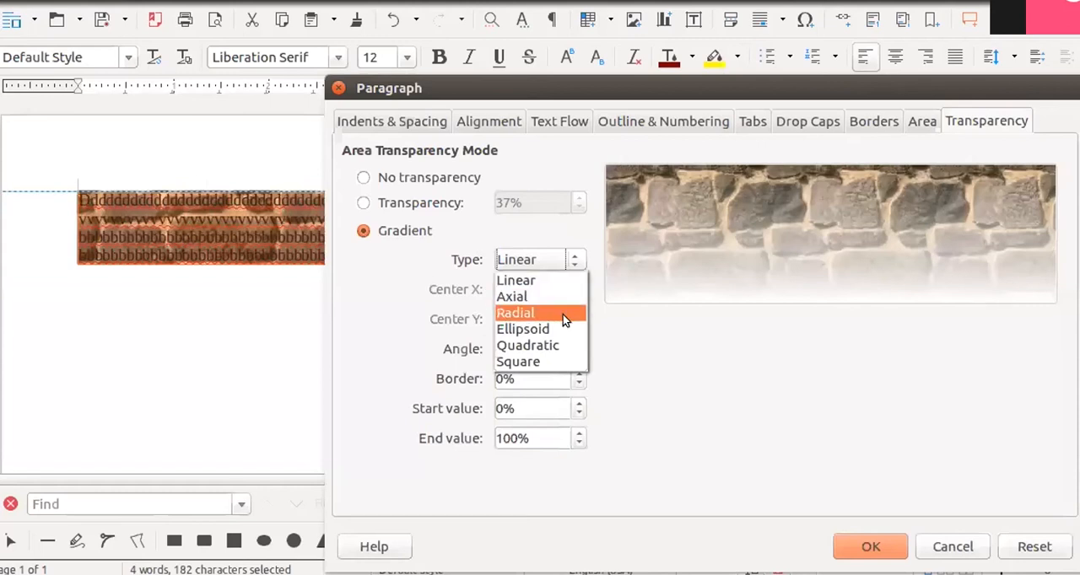
click(563, 315)
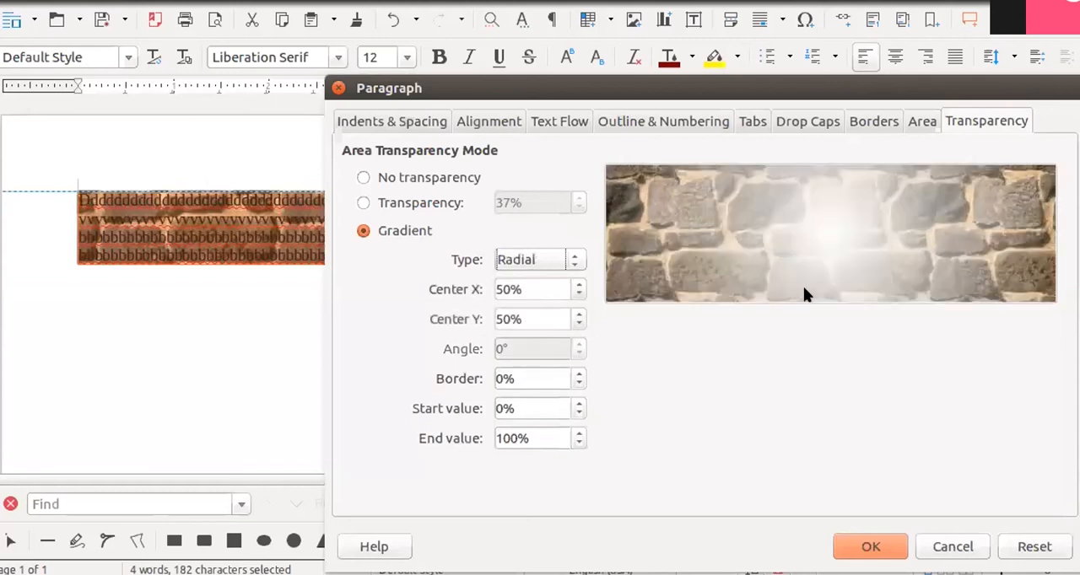
- Return to uniform area transparency, set it to 29%, and apply it to the paragraph
click(389, 205)
click(579, 208)
click(579, 209)
click(579, 208)
click(577, 208)
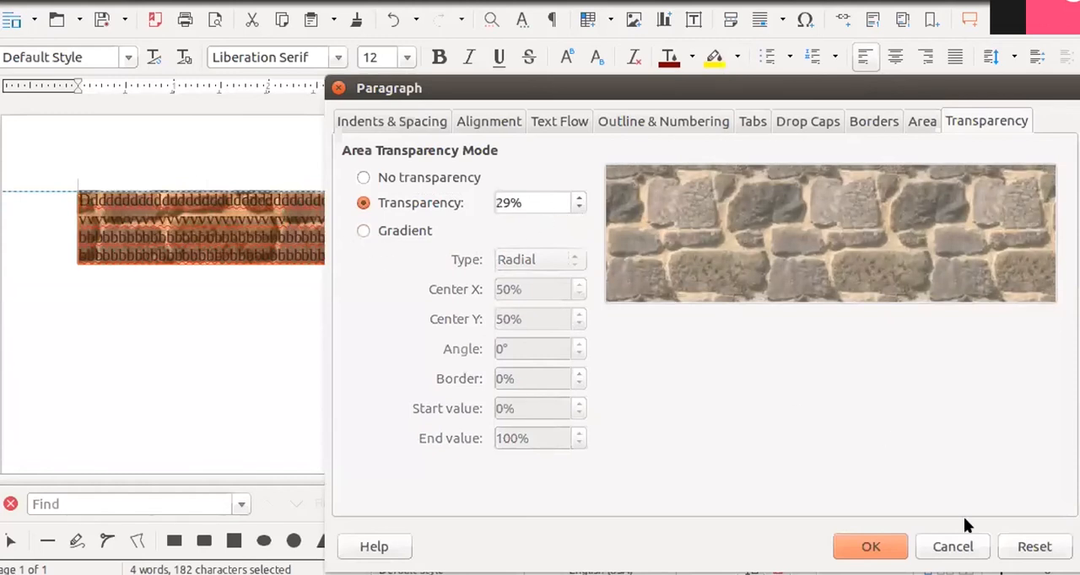
click(887, 548)
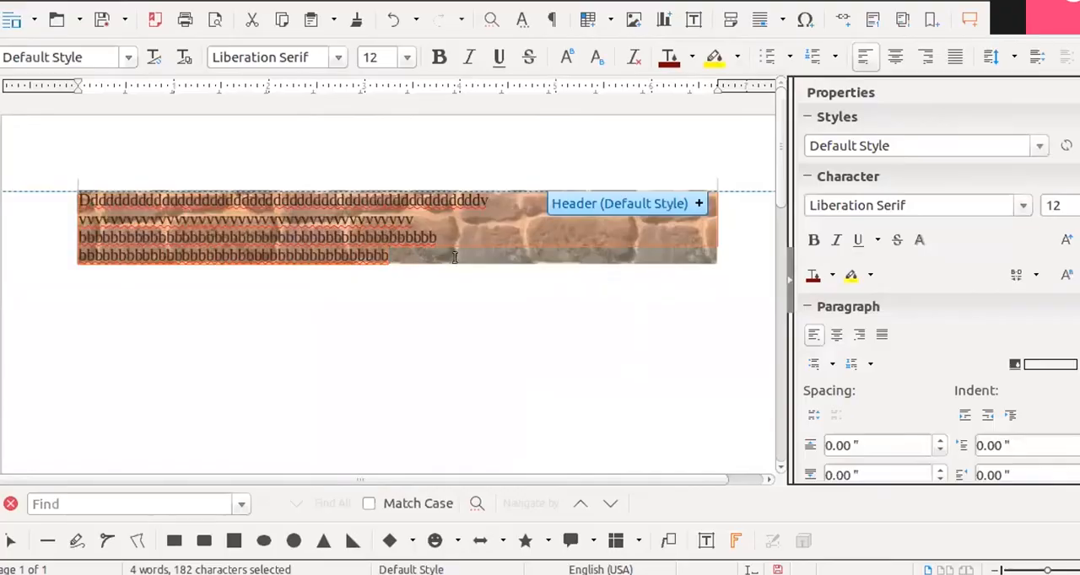
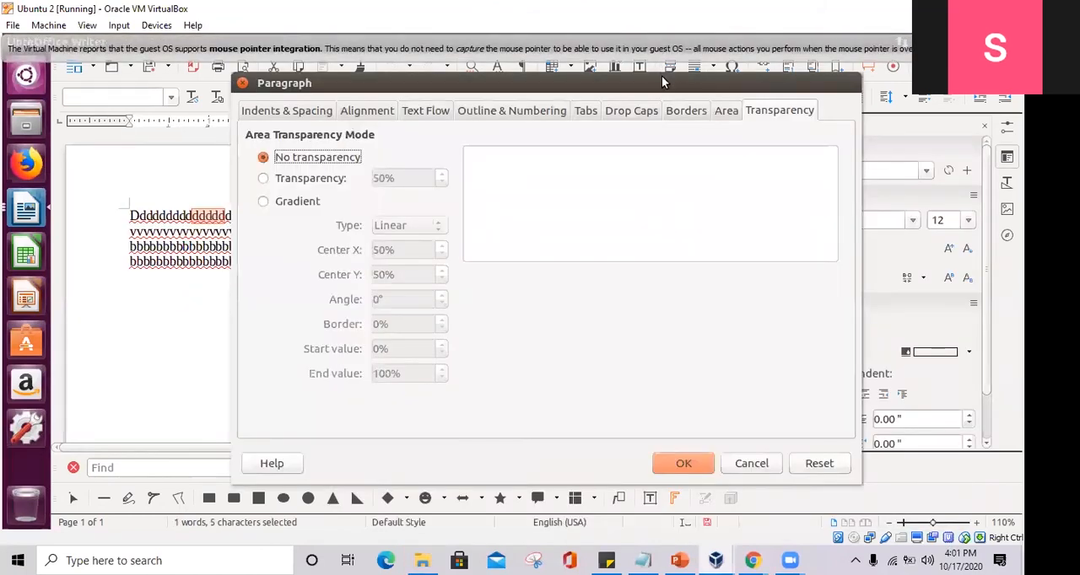
- Open the tab stop settings of the paragraph and examine the Position, Type and Fill Character options
drag(662, 82, 745, 86)
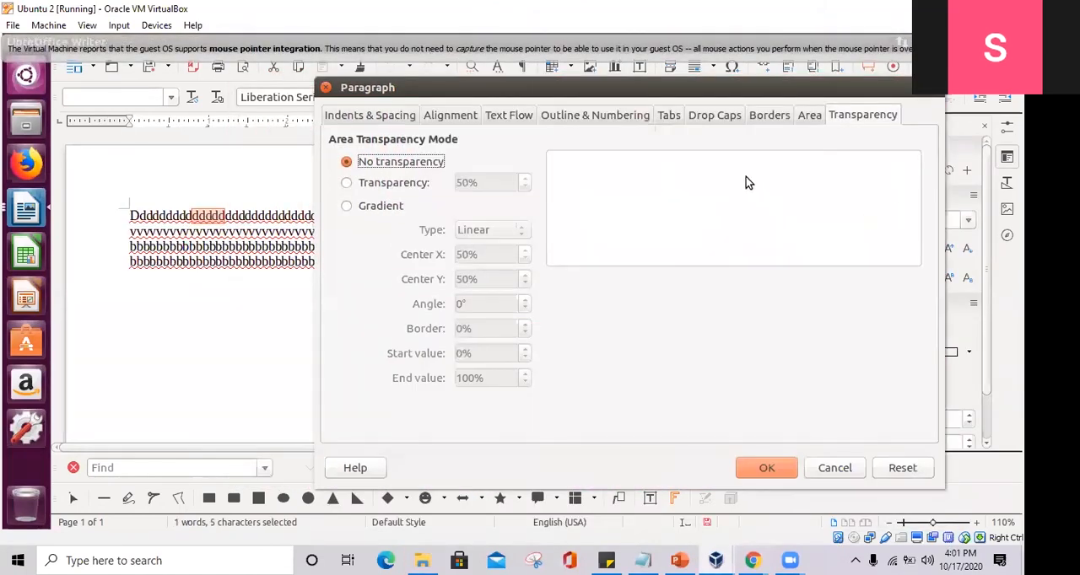
click(679, 118)
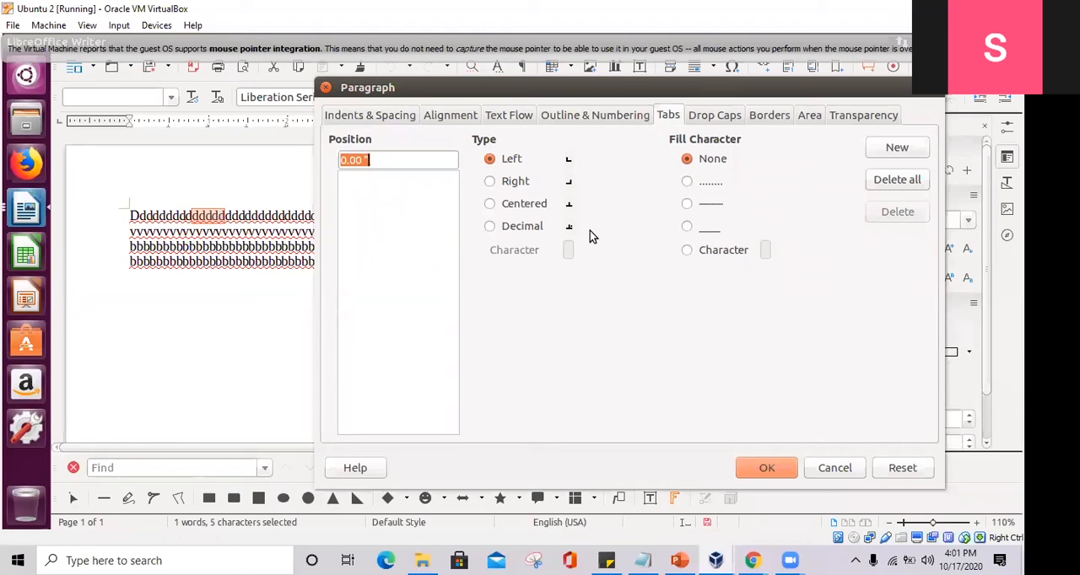
mouse_move(374, 144)
mouse_down()
mouse_move(329, 147)
mouse_move(329, 132)
mouse_move(376, 132)
mouse_move(380, 143)
mouse_up()
mouse_move(462, 144)
mouse_down()
mouse_move(459, 135)
mouse_move(488, 129)
mouse_move(503, 145)
mouse_up()
mouse_move(758, 145)
mouse_down()
mouse_move(700, 146)
mouse_move(666, 133)
mouse_move(747, 131)
mouse_move(751, 145)
mouse_up()
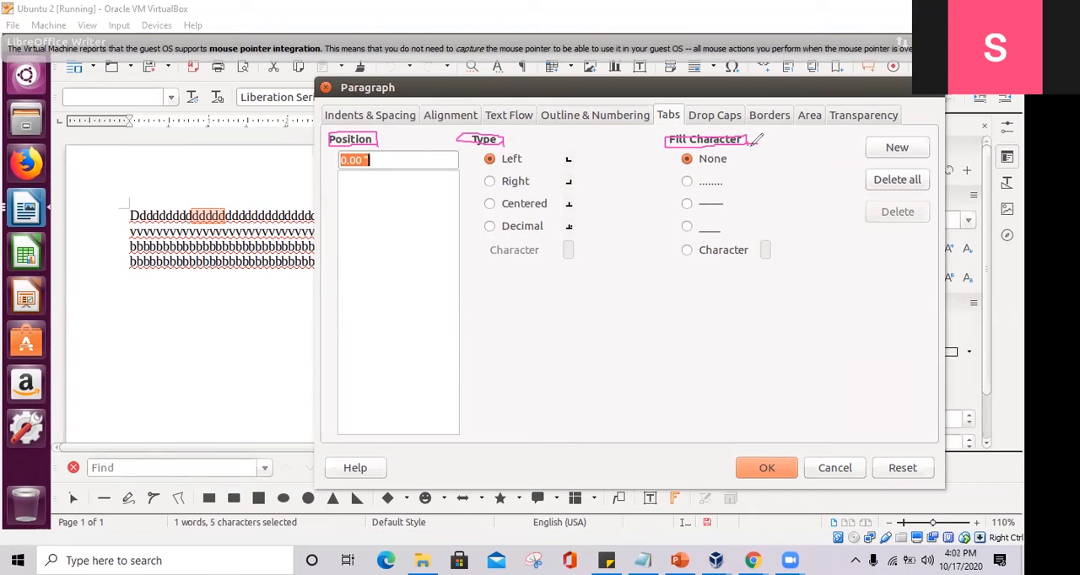
mouse_move(509, 140)
mouse_down()
mouse_move(482, 152)
mouse_move(493, 215)
mouse_move(561, 227)
mouse_move(592, 194)
mouse_move(481, 145)
mouse_up()
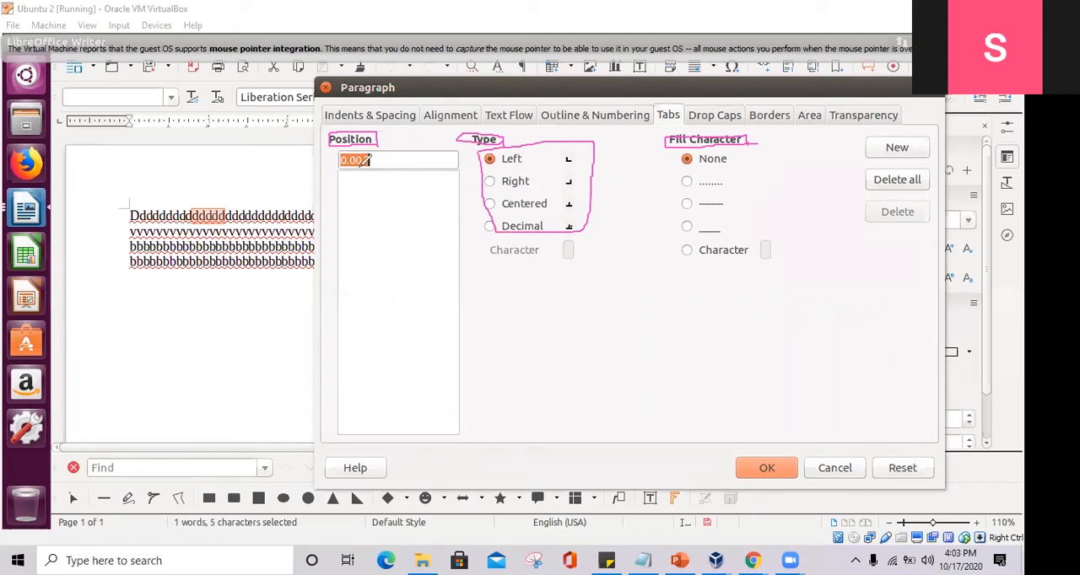
click(724, 42)
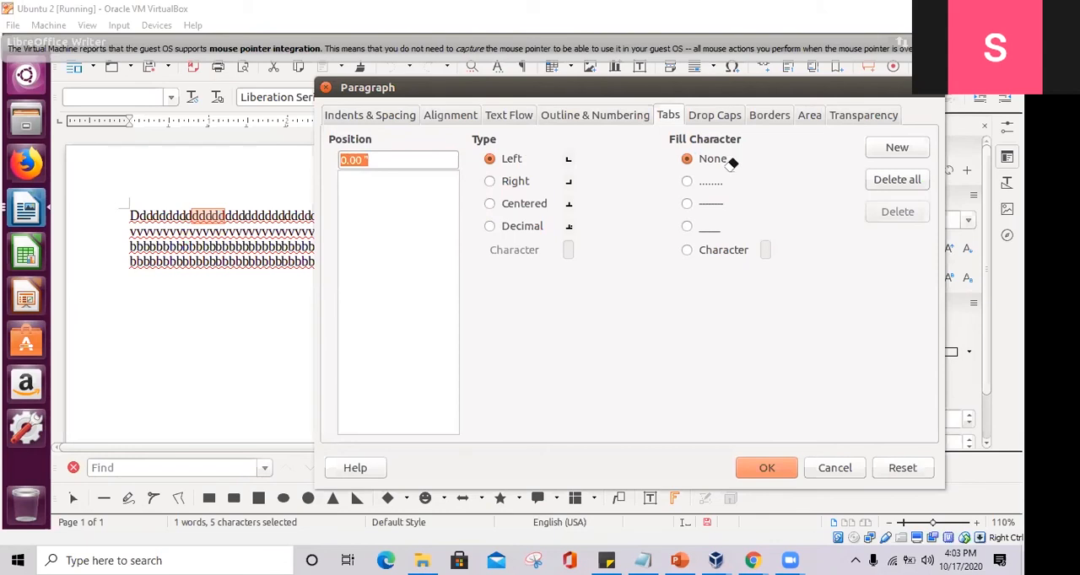
- Define a right-aligned tab stop at 2.00" with a dotted fill character and apply it to the paragraph
click(381, 163)
key(BackSpace)
text(2)
click(516, 182)
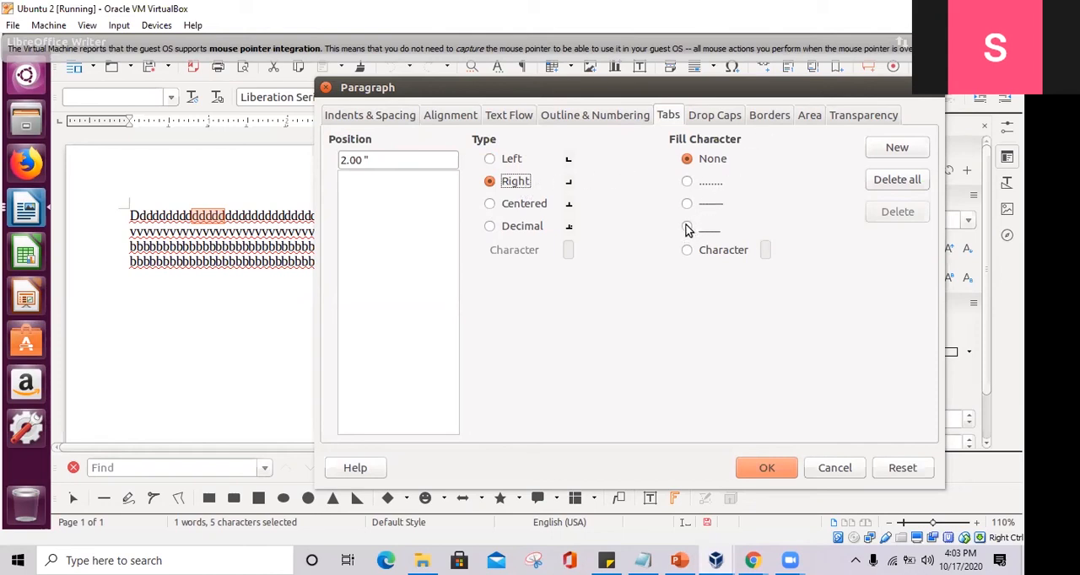
click(686, 182)
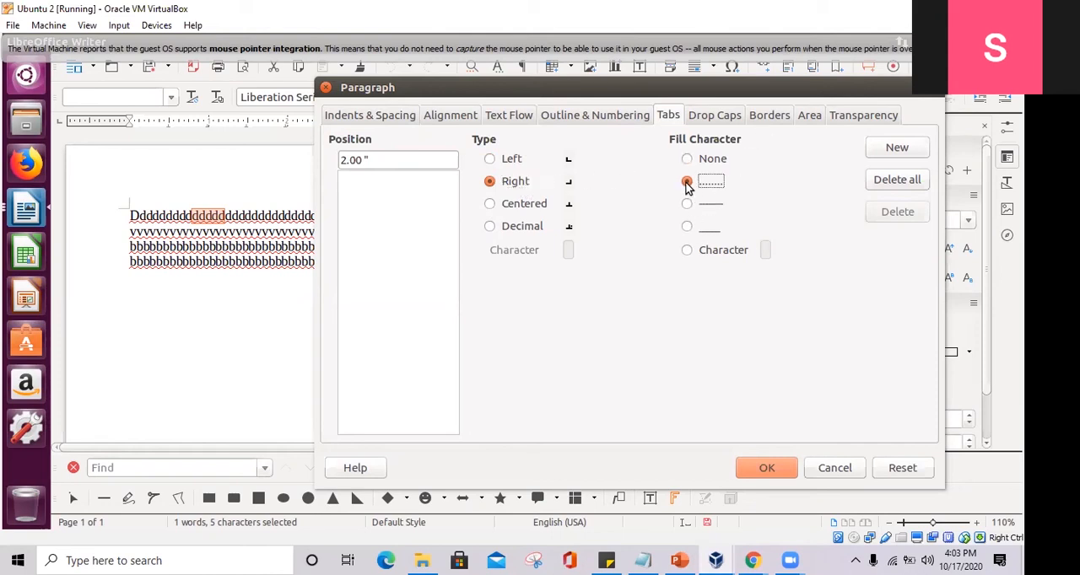
click(771, 467)
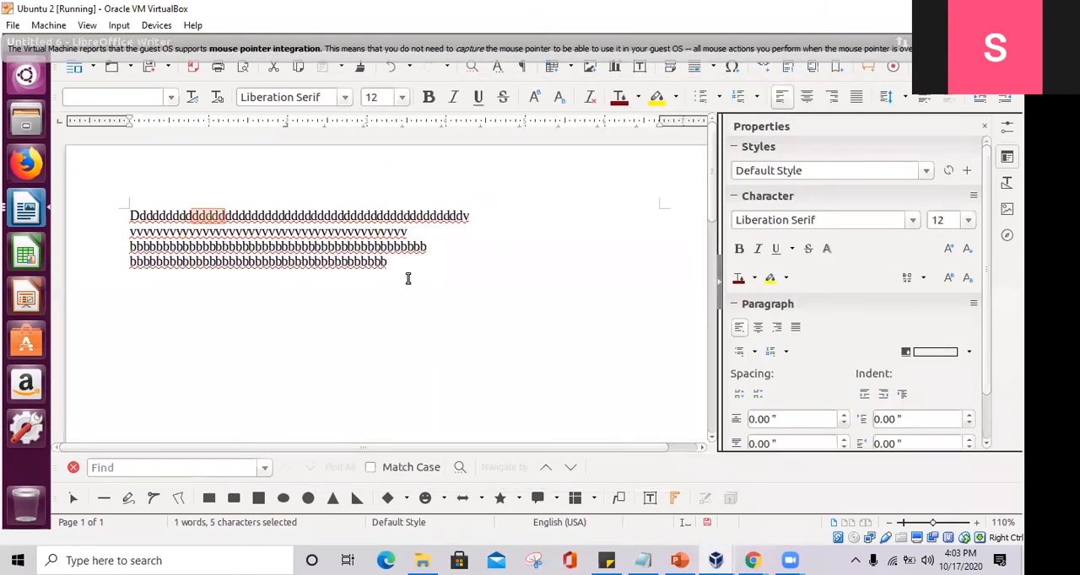
scroll(291, 116, up, 4)
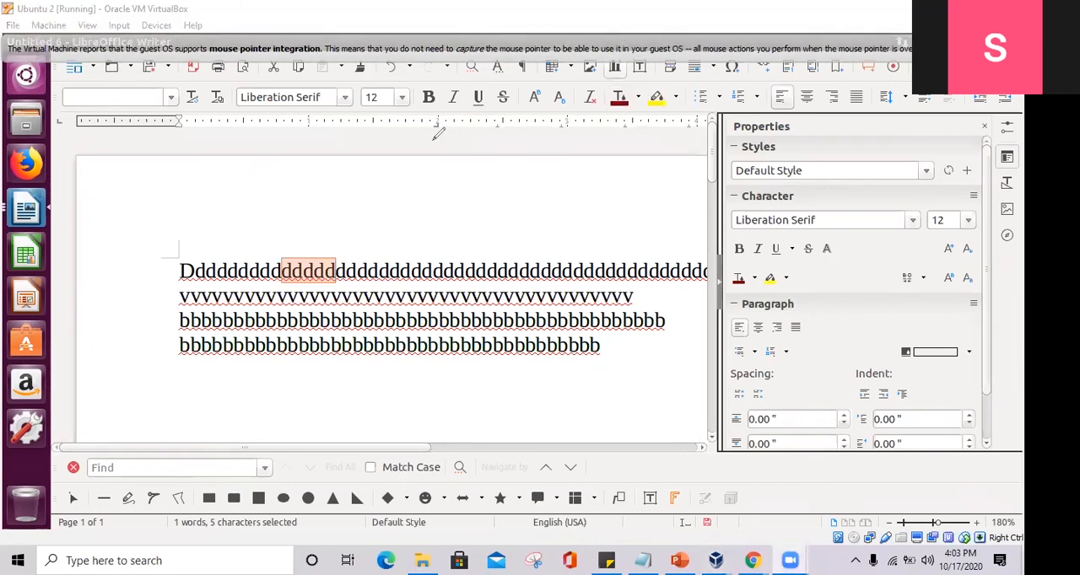
drag(406, 202, 408, 201)
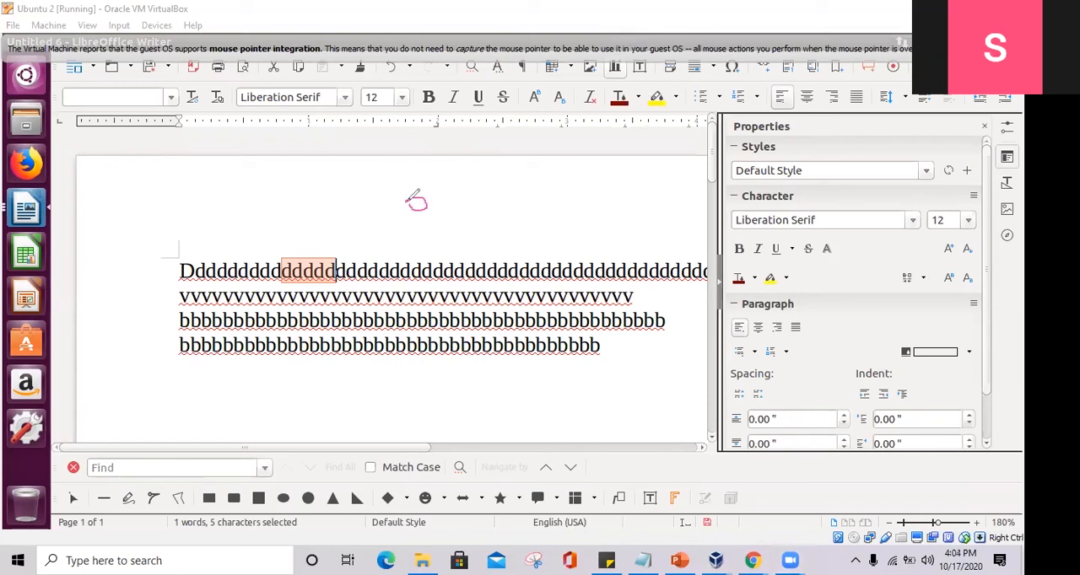
mouse_move(477, 199)
mouse_down()
mouse_move(513, 196)
mouse_move(479, 188)
mouse_up()
mouse_move(540, 203)
mouse_down()
mouse_move(533, 194)
mouse_move(528, 206)
mouse_up()
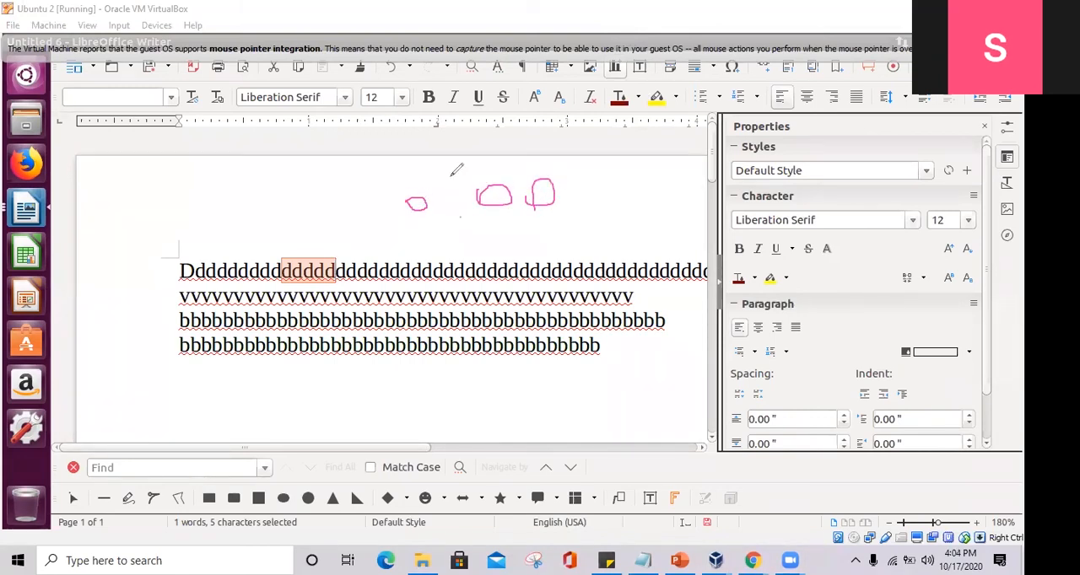
mouse_move(418, 180)
mouse_down()
mouse_move(406, 195)
mouse_move(447, 221)
mouse_up()
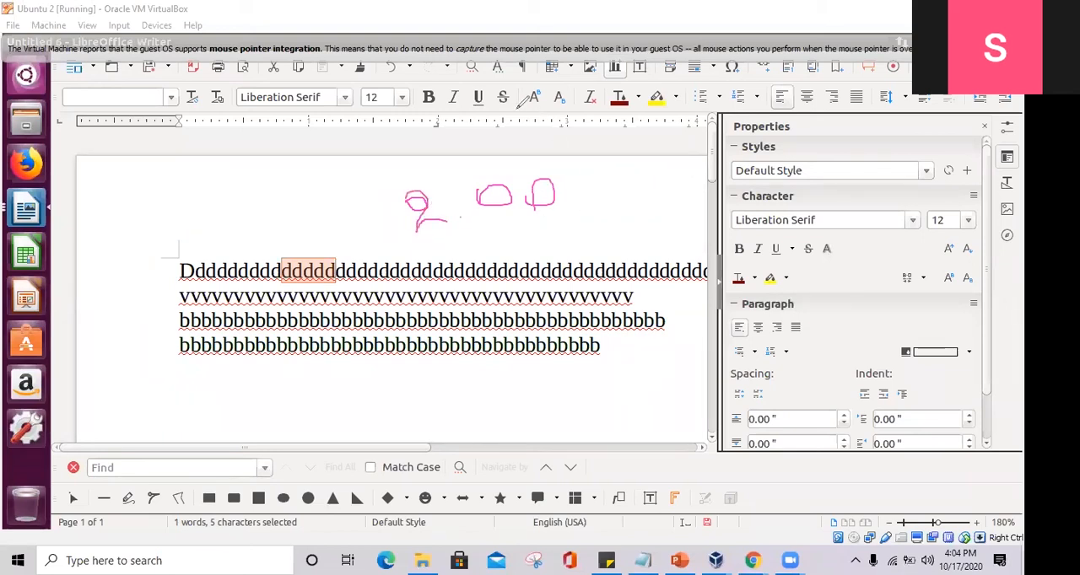
click(565, 125)
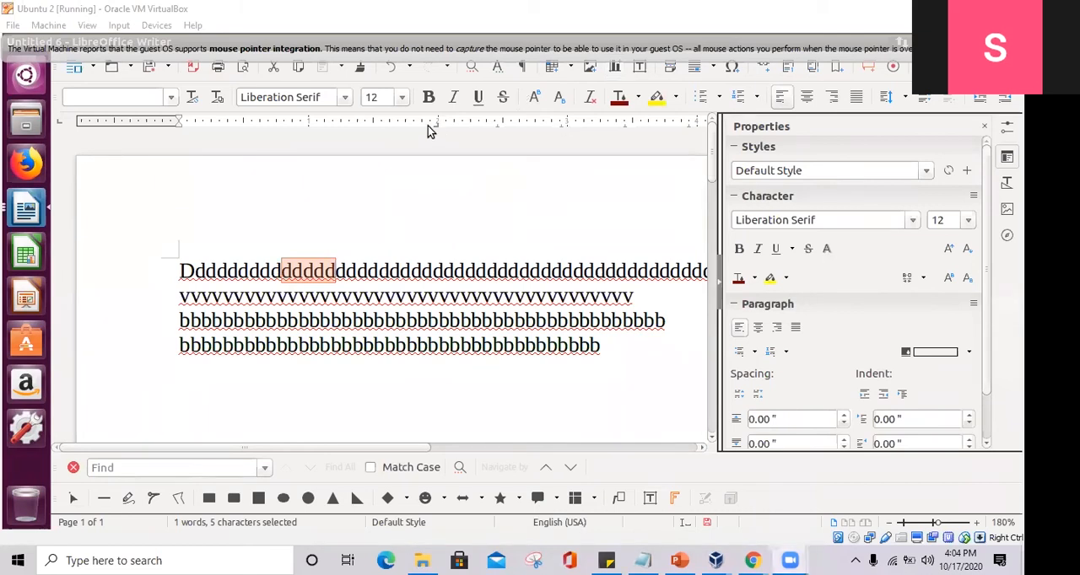
- Insert a tab within the first line of d's, and enter 1000.00 and 1000000.00 on new lines below the text
click(343, 271)
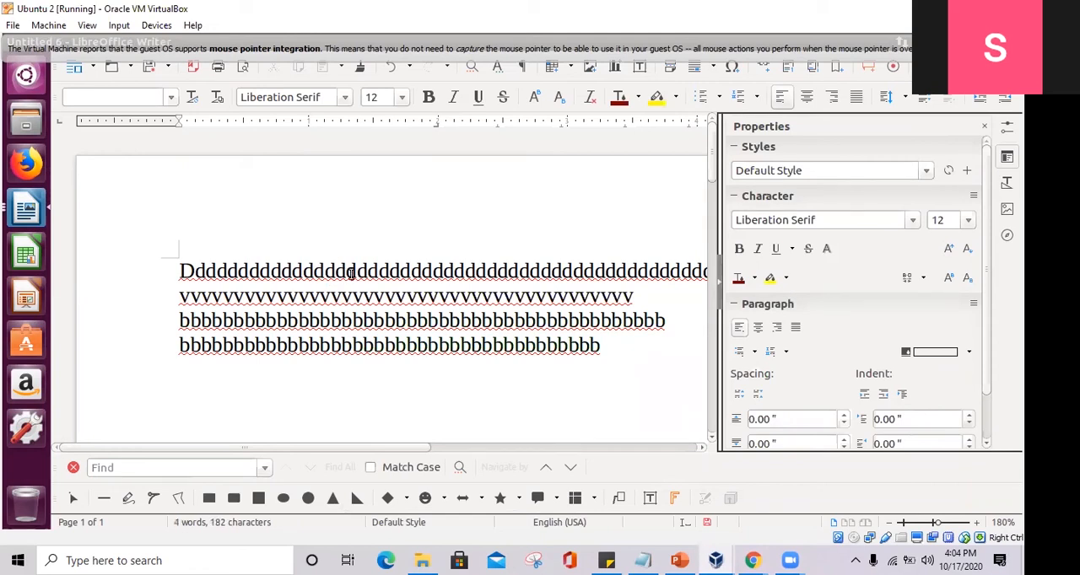
key(Tab)
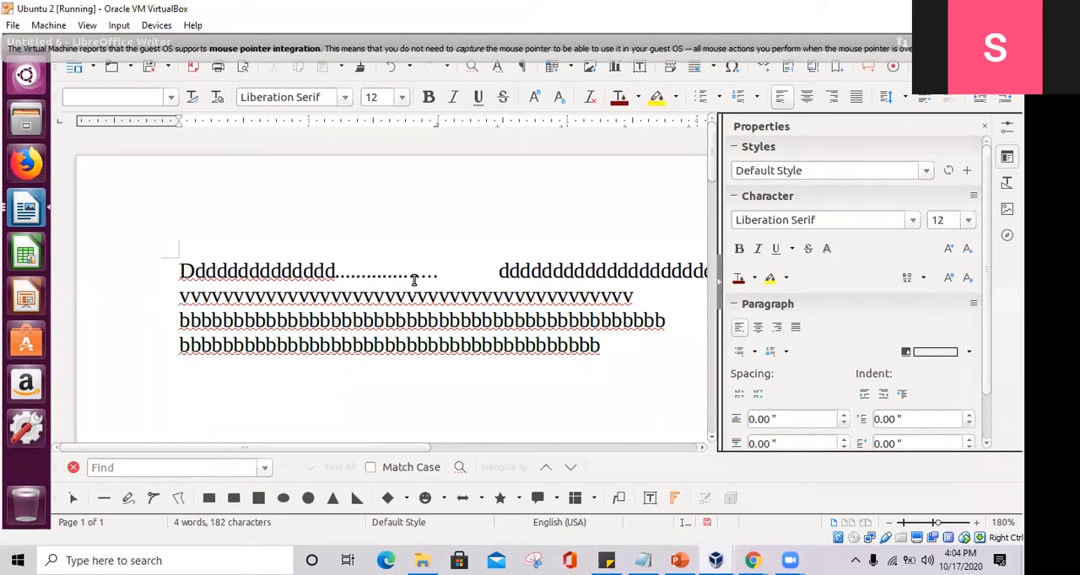
click(614, 349)
key(Return)
key(Return)
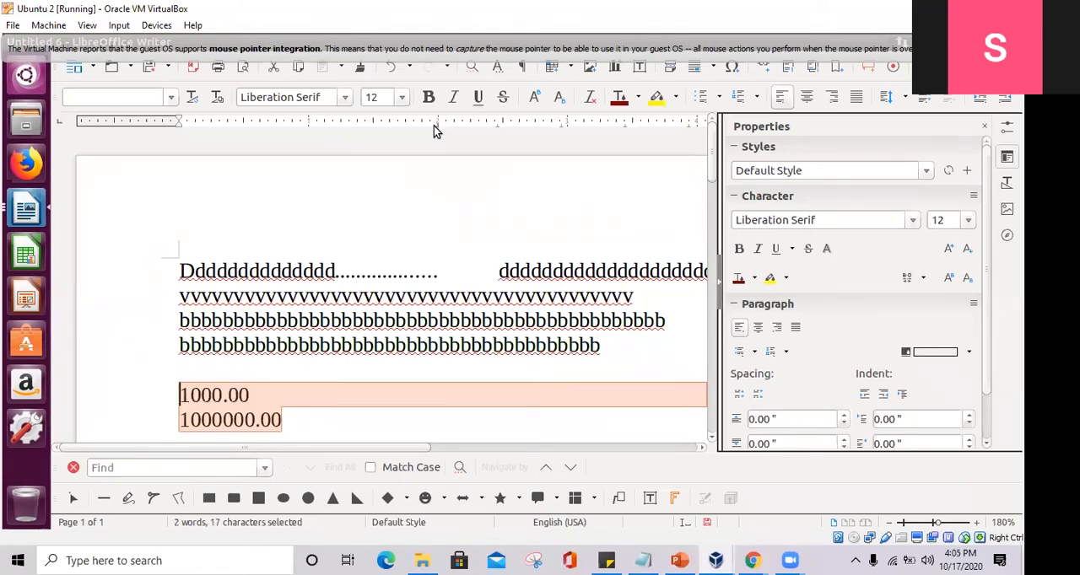
- Add a centered tab stop at 5.00" to the two selected number lines, using 5 as the custom fill character
double_click(437, 132)
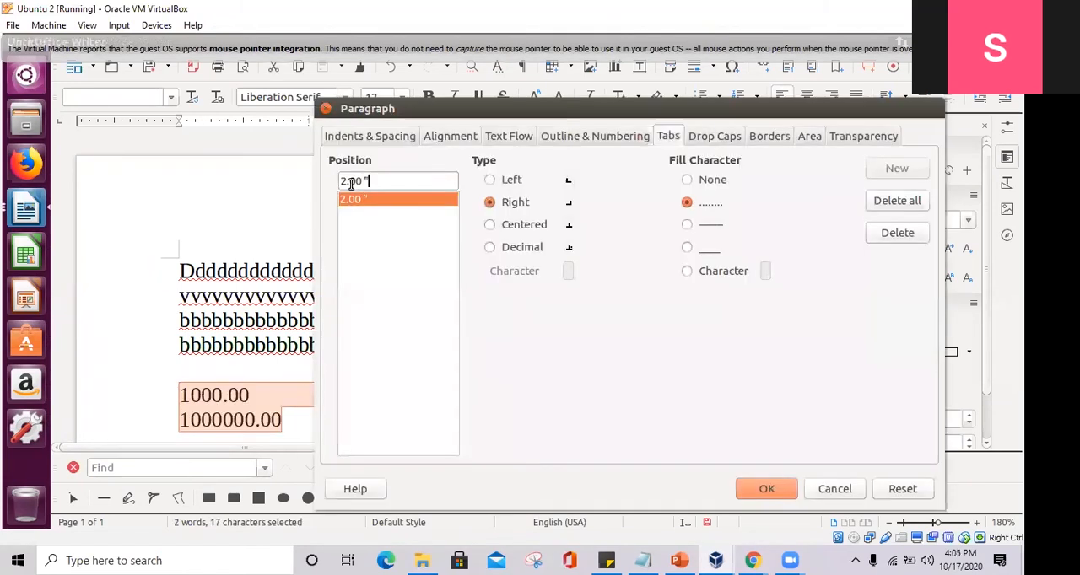
key(Delete)
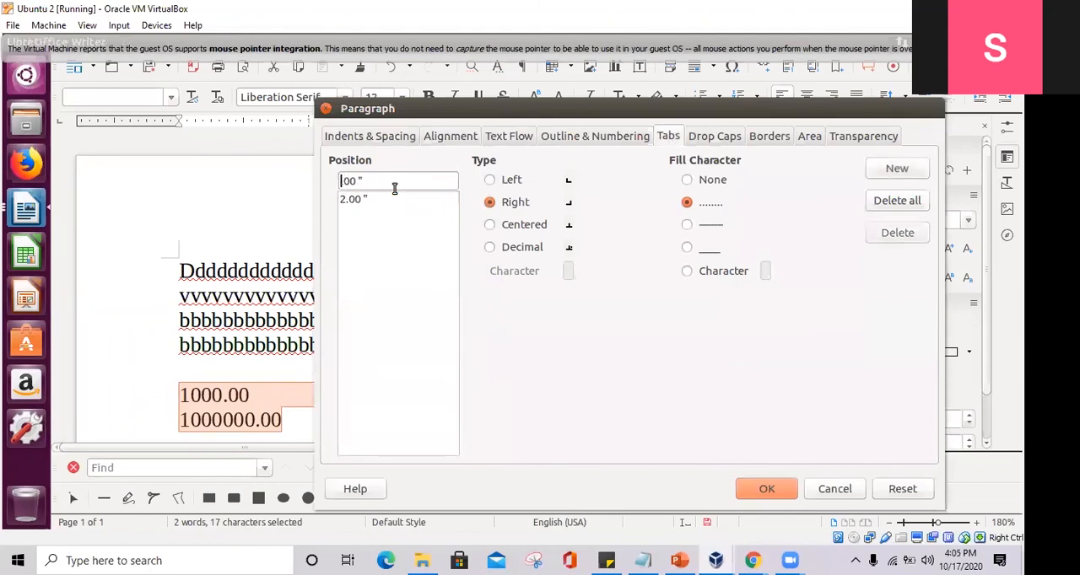
text(5.)
click(516, 228)
click(712, 181)
click(688, 271)
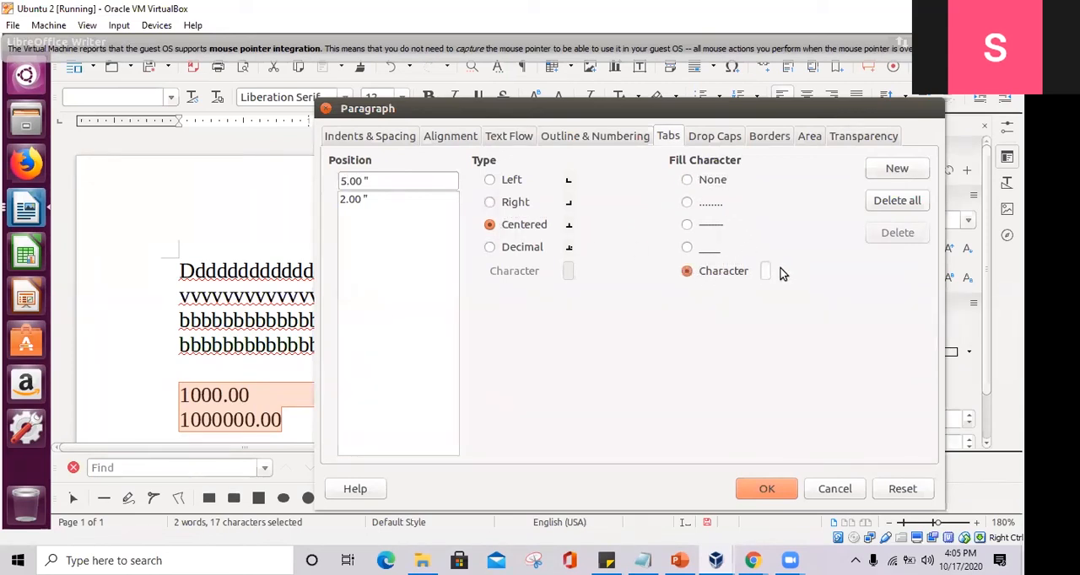
text(5)
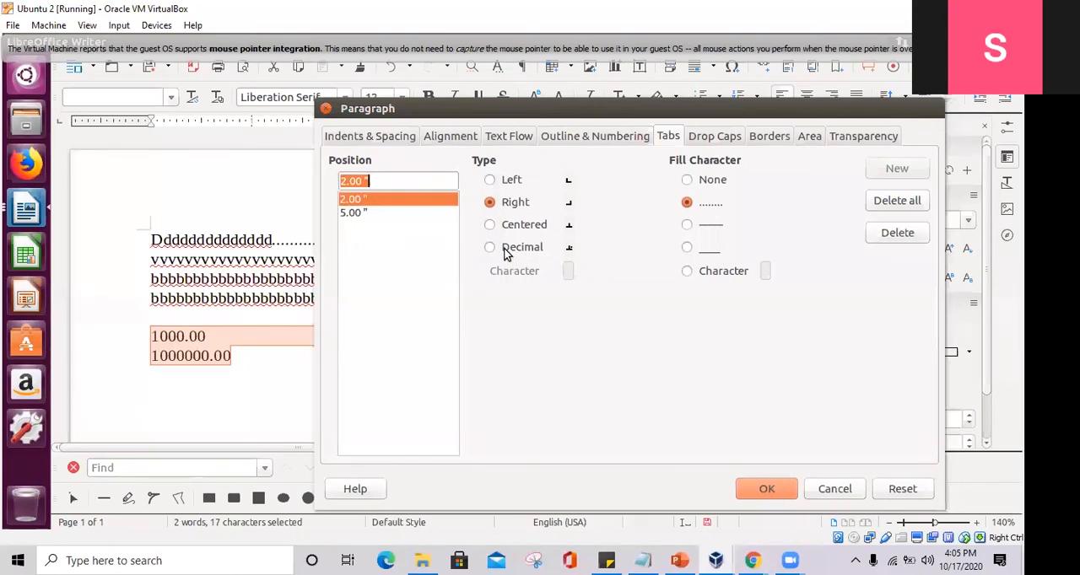
- Change the type of the 5.00" tab stop to Decimal and apply it to the number lines
click(347, 212)
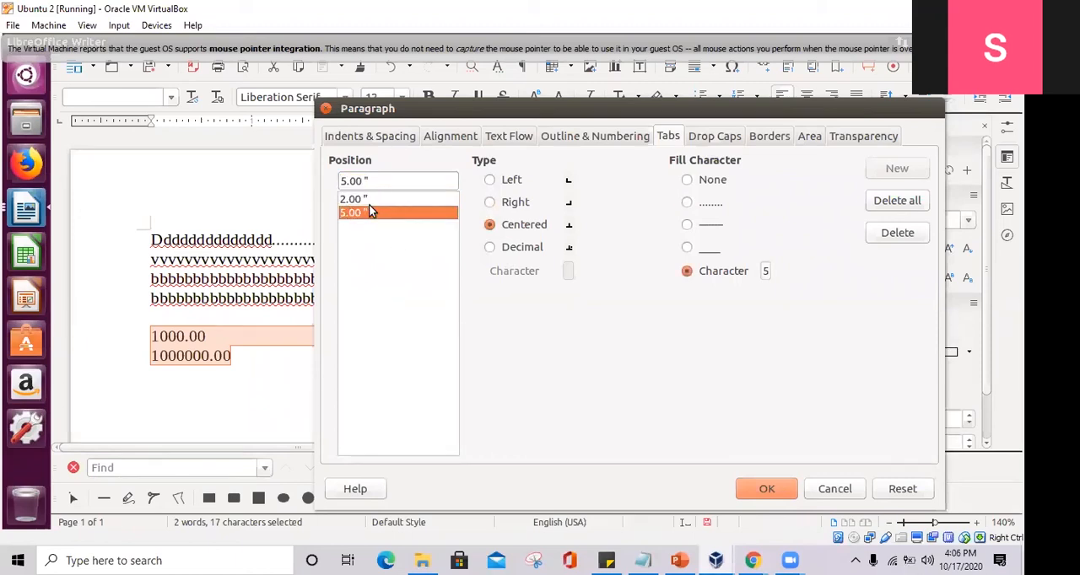
click(491, 249)
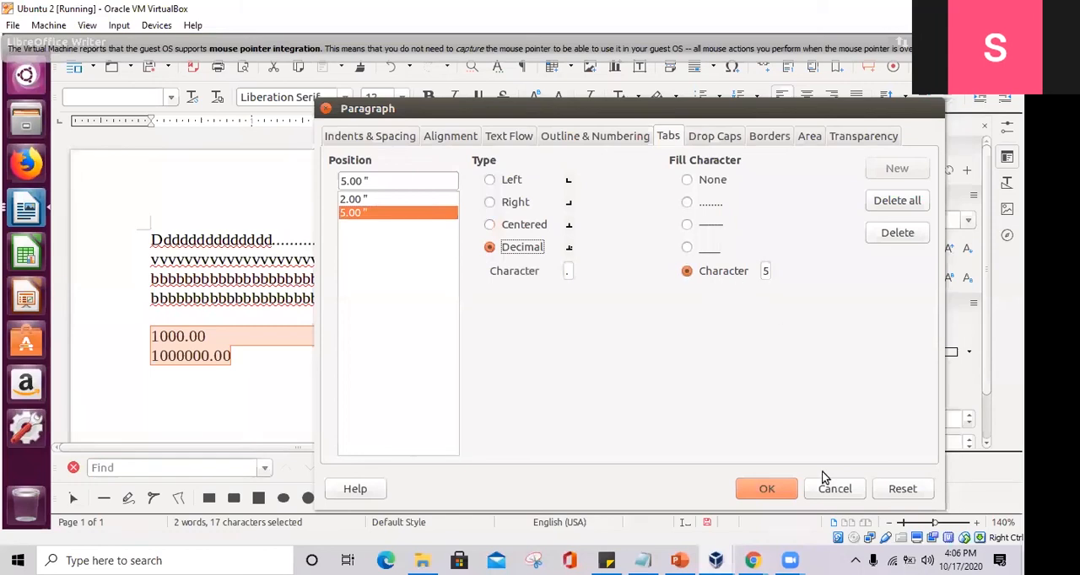
click(768, 489)
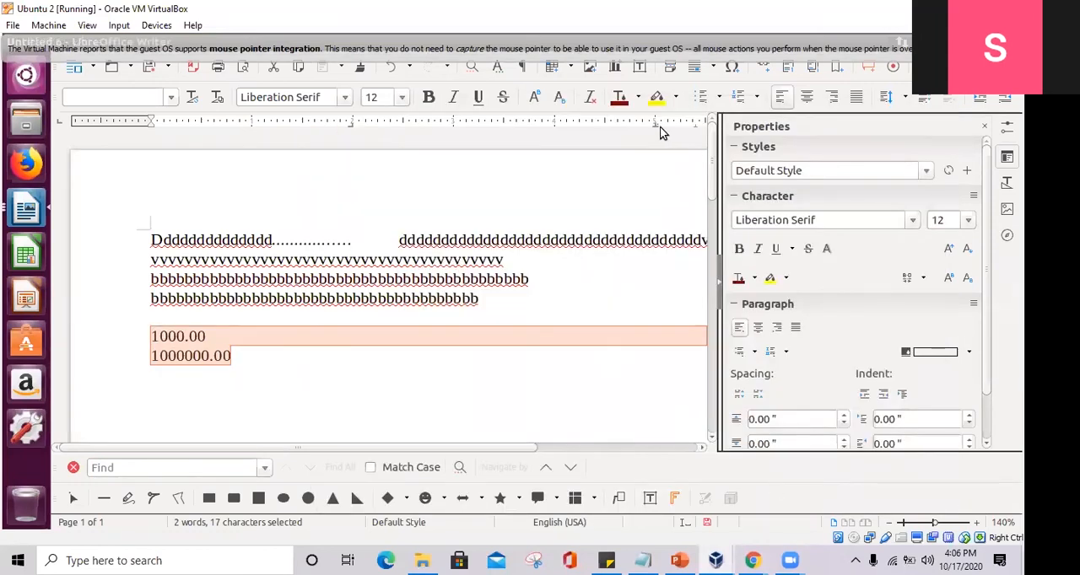
- Insert tabs after the decimal point of 1000.00 to try out the tab stops
click(202, 338)
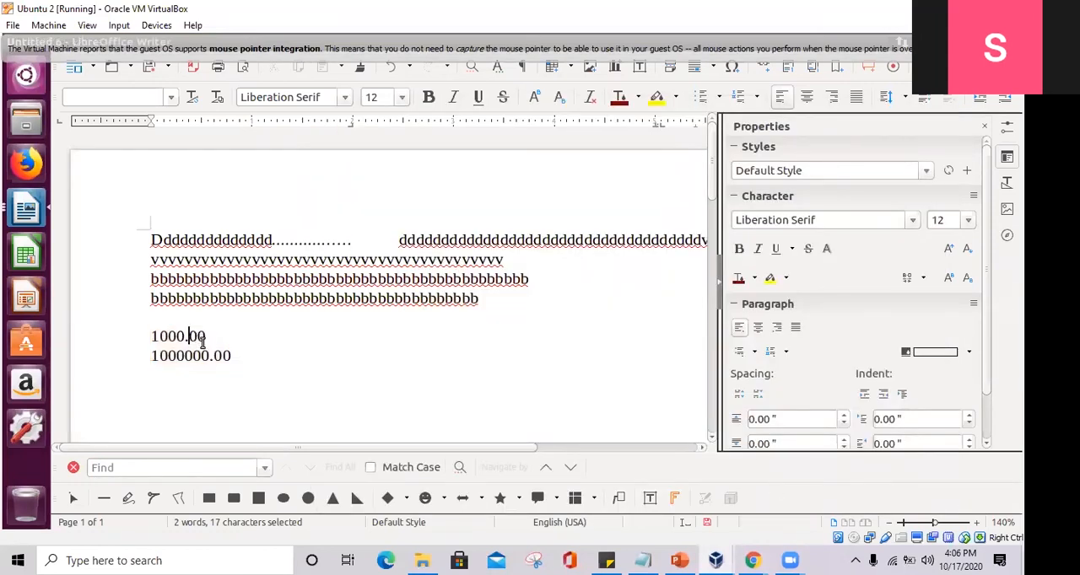
key(Tab)
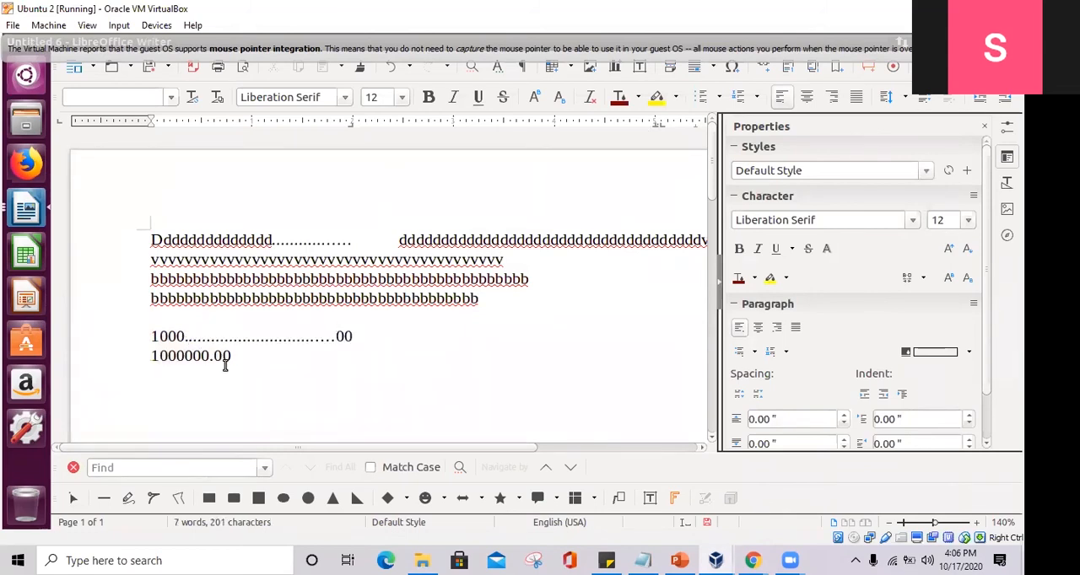
key(Tab)
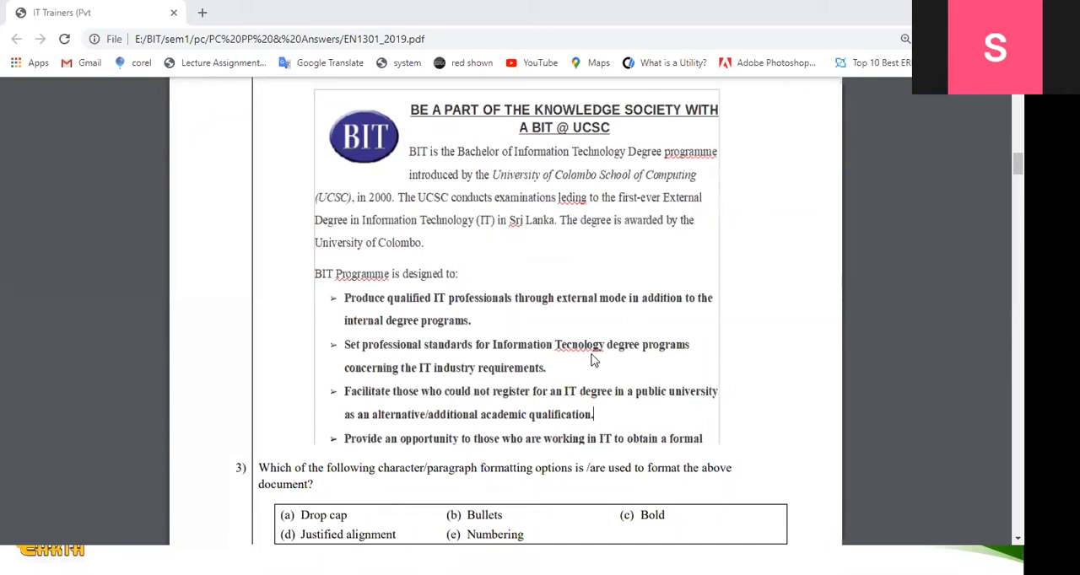
- Switch to the EN1301_2019.pdf exam paper in Chrome and compare each formatting option of question 3 with the sample document, continuing to question 4
scroll(556, 371, down, 1)
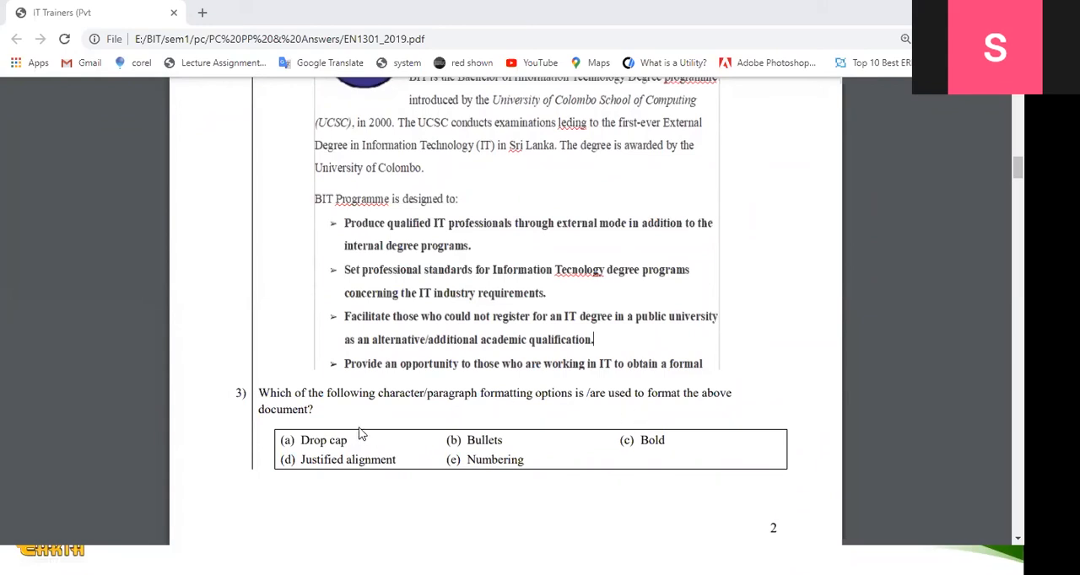
scroll(515, 392, up, 1)
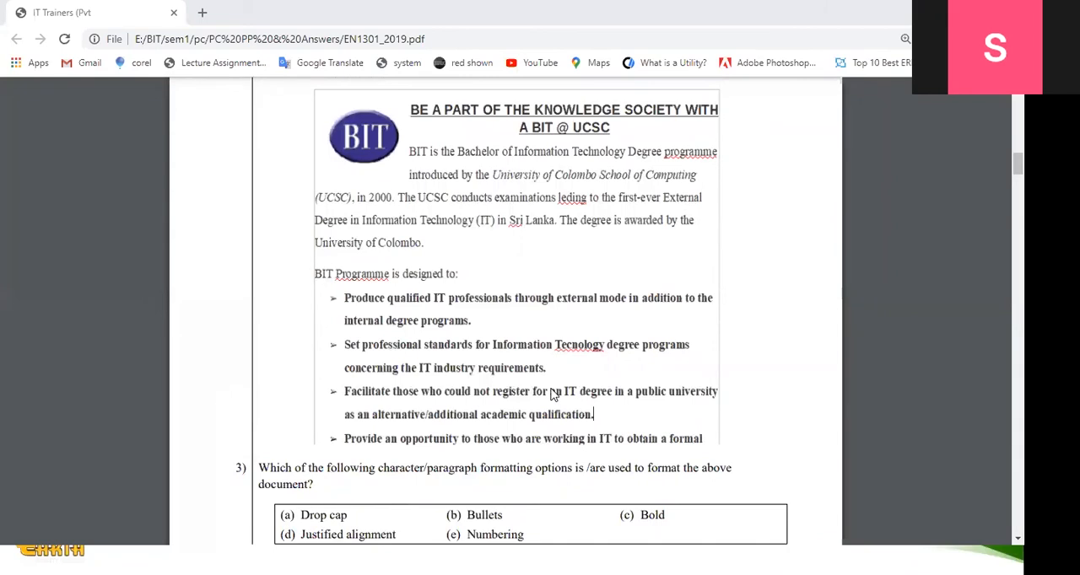
drag(347, 515, 287, 518)
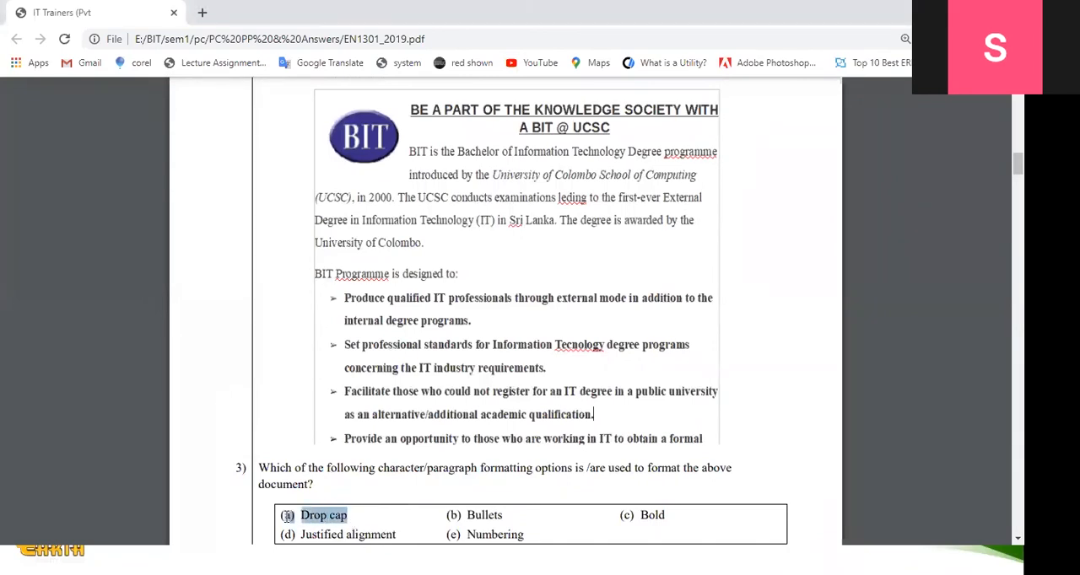
triple_click(473, 535)
drag(450, 516, 504, 515)
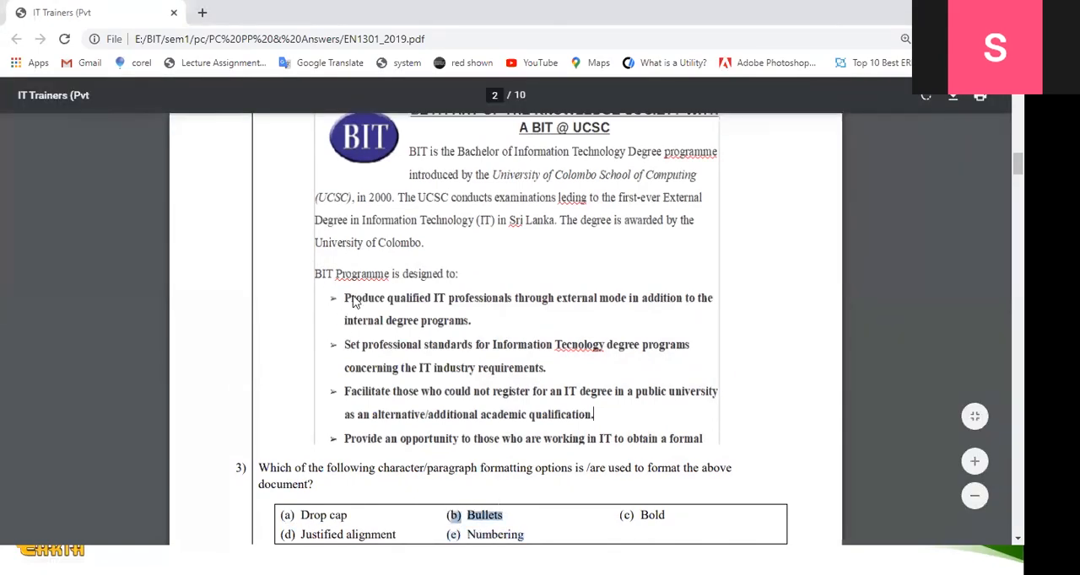
drag(623, 516, 673, 517)
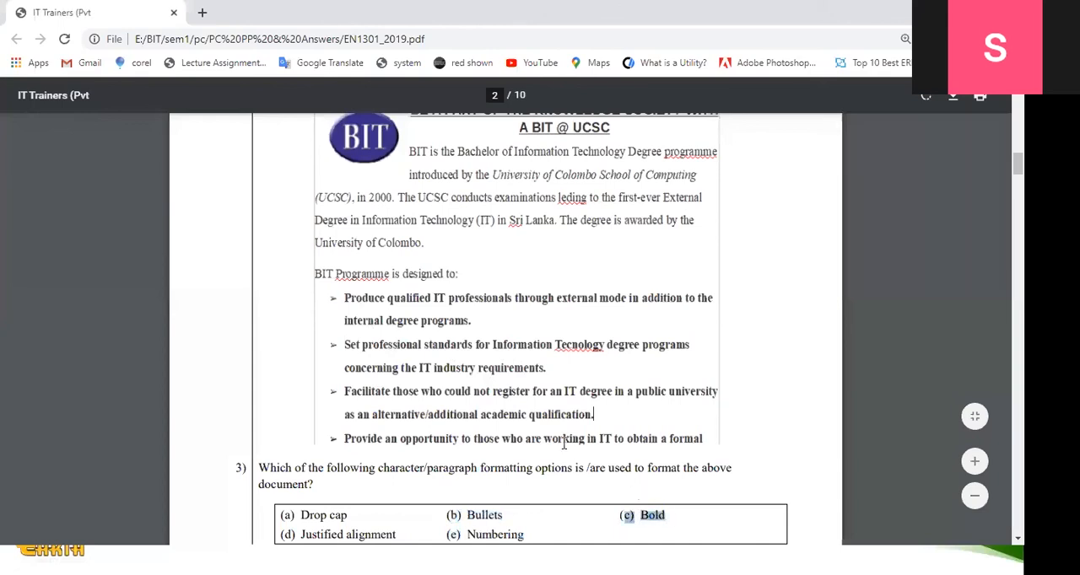
click(351, 301)
drag(304, 534, 395, 534)
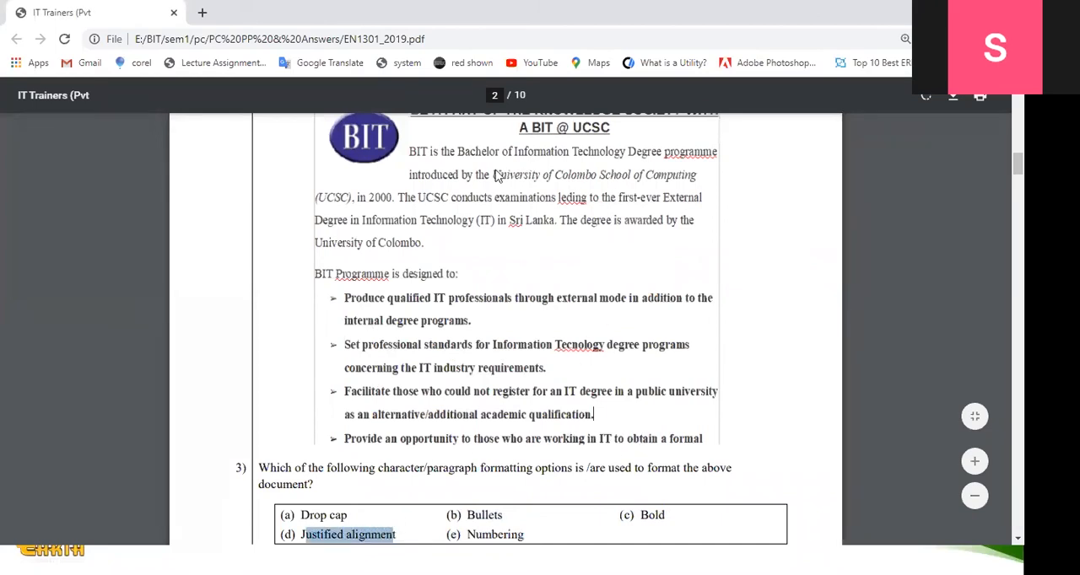
click(422, 180)
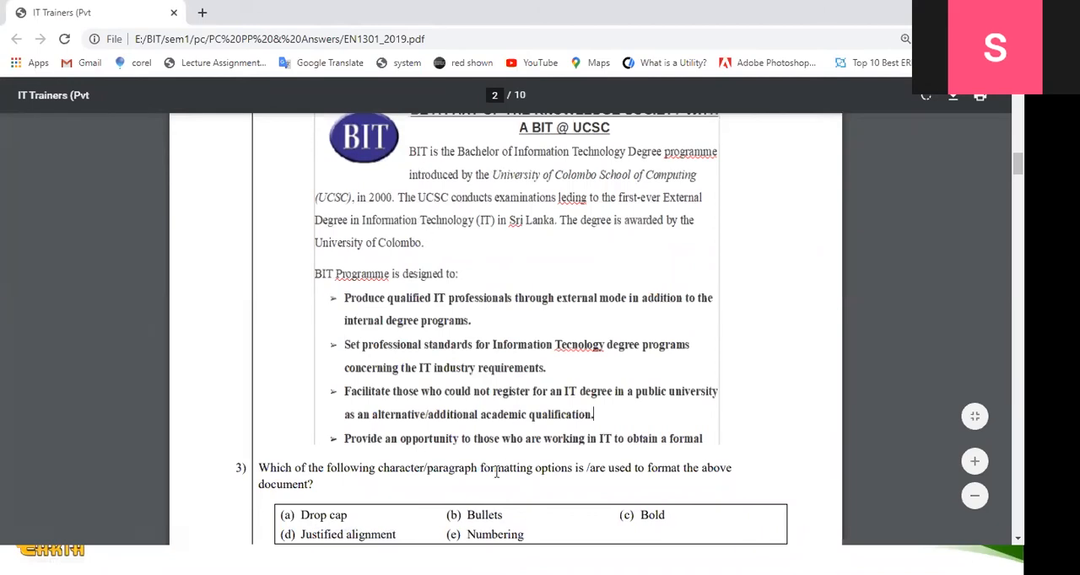
drag(468, 540, 525, 540)
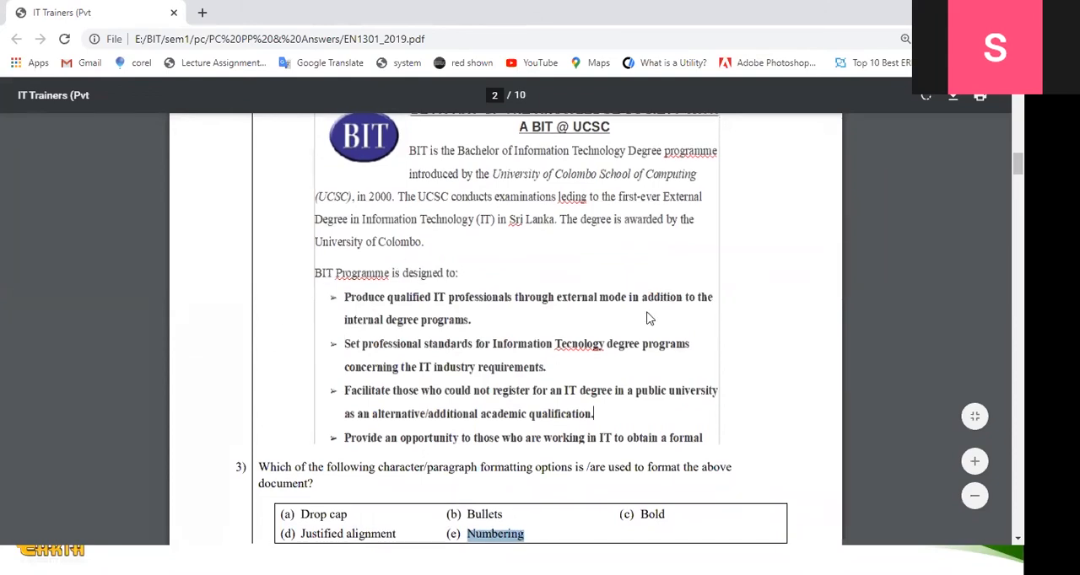
scroll(646, 318, down, 6)
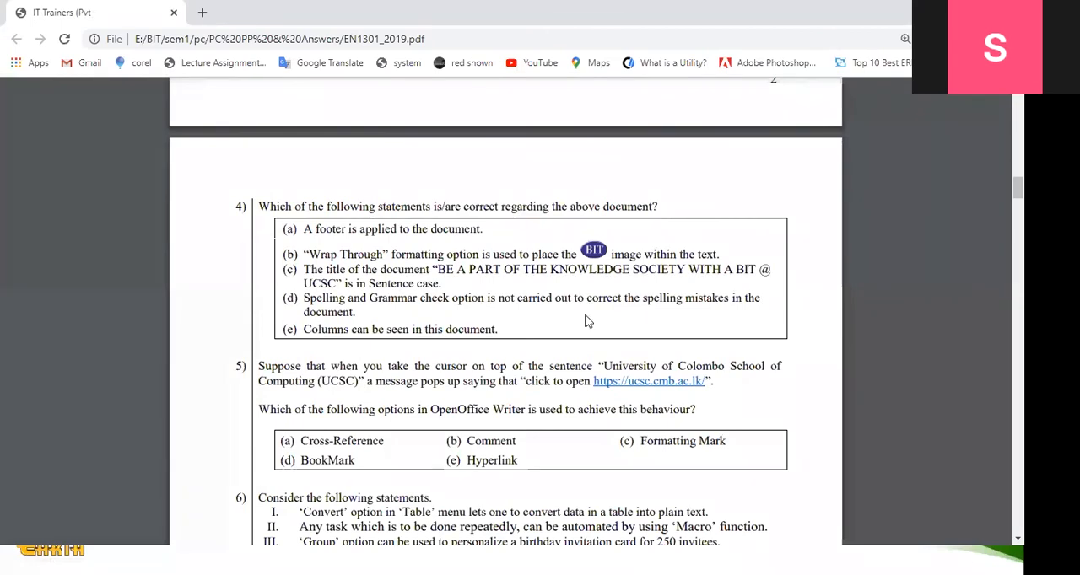
- Highlight question 4 and its option (a) about the footer, and compare the option with the sample document
drag(280, 211, 661, 213)
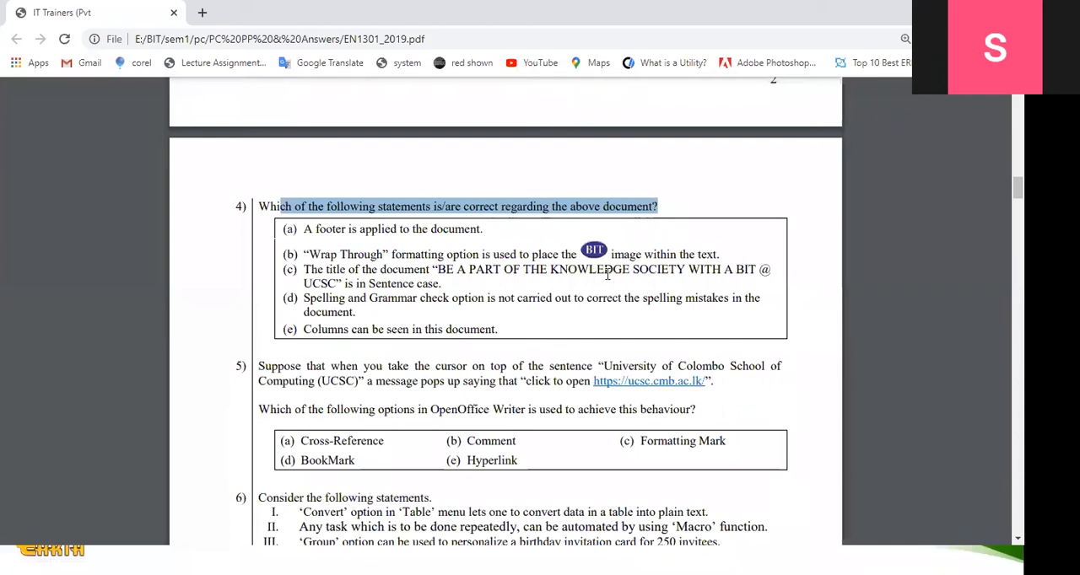
drag(303, 228, 483, 230)
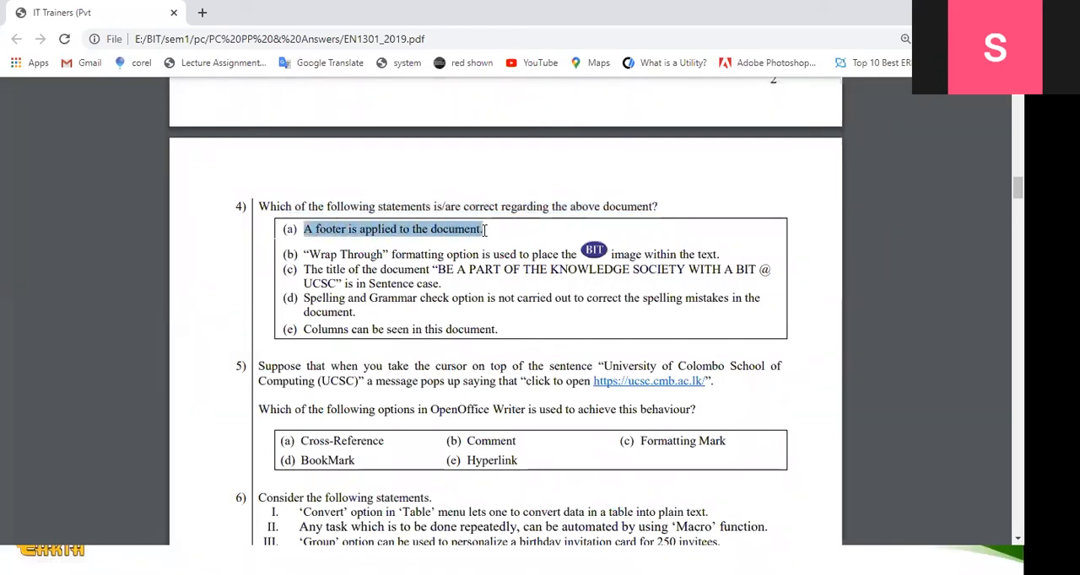
scroll(498, 253, up, 5)
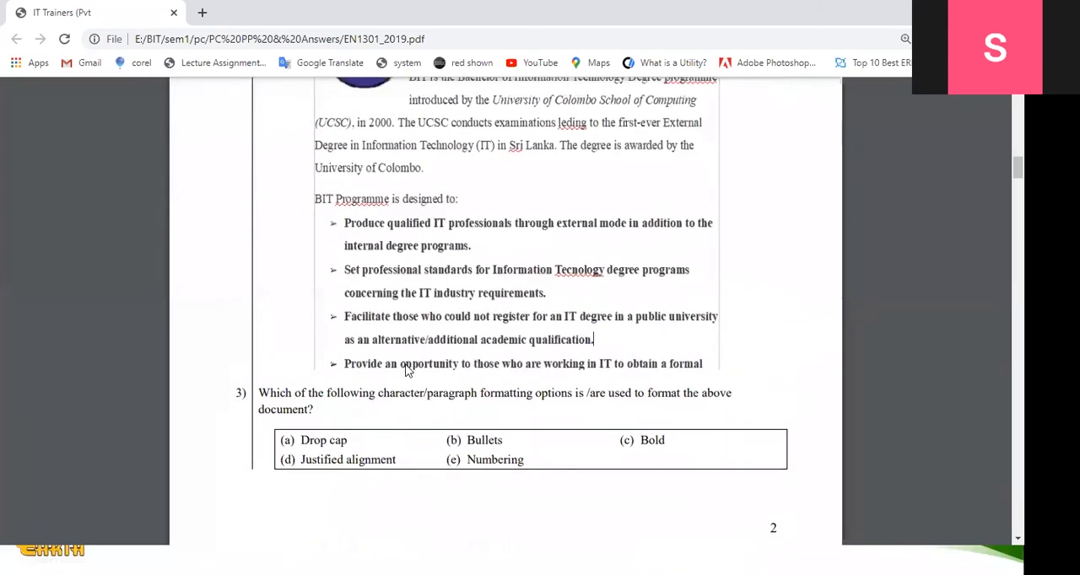
scroll(406, 369, up, 2)
scroll(482, 328, down, 3)
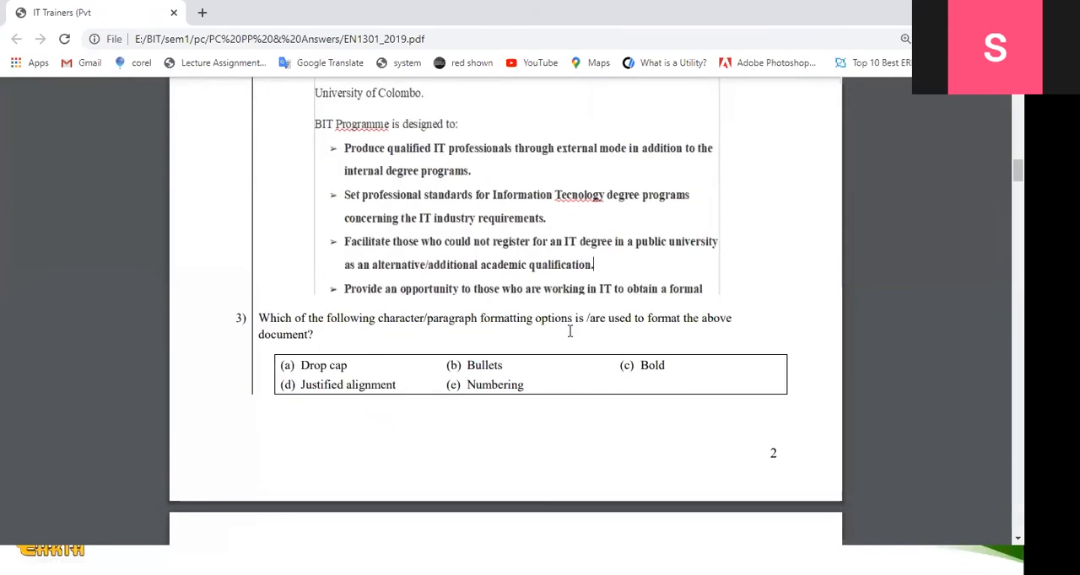
scroll(451, 334, down, 5)
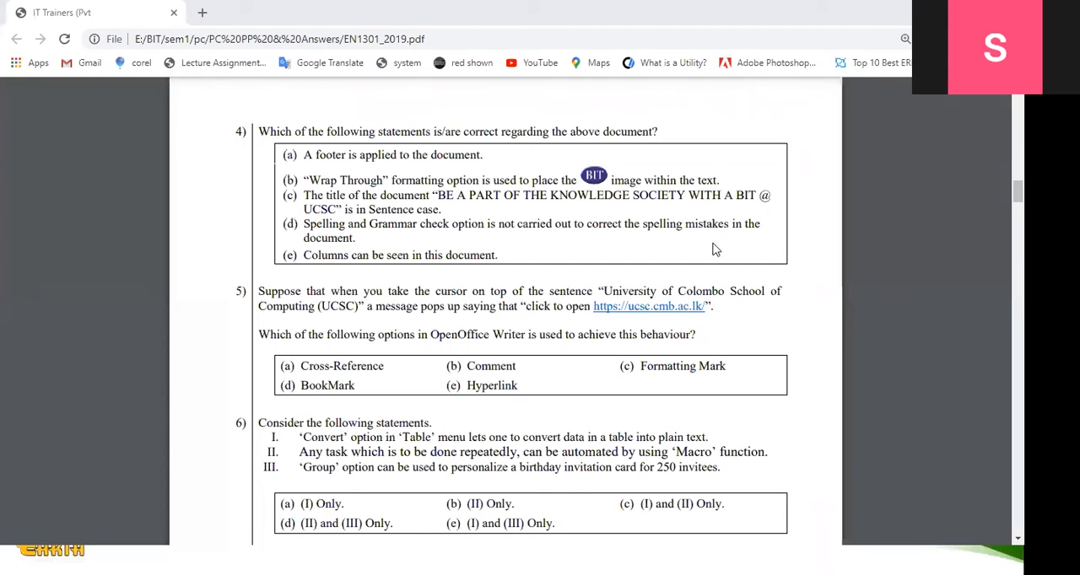
- Annotate question 4: circle "not" in option (d), cross out options (b) and (c), underline "PART OF" and "Sentence case", and tick option (d)
drag(512, 217, 521, 238)
scroll(611, 271, up, 8)
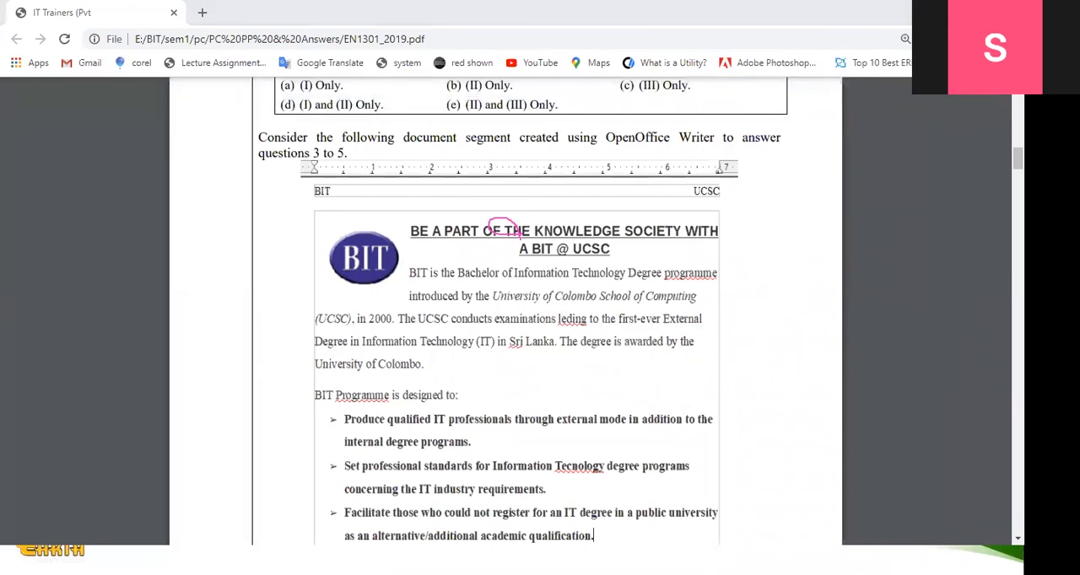
scroll(506, 337, down, 5)
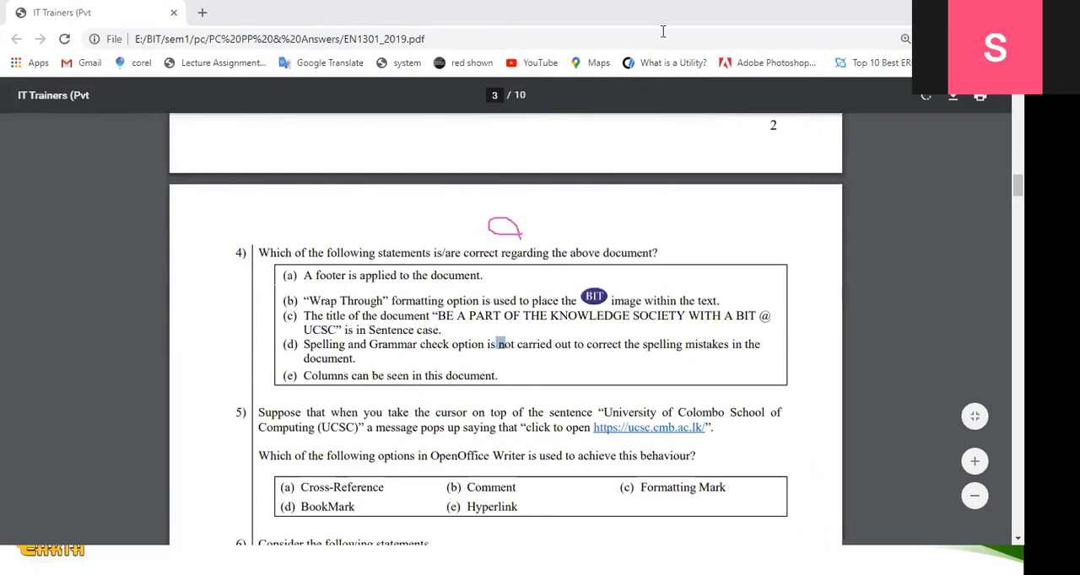
drag(705, 298, 750, 302)
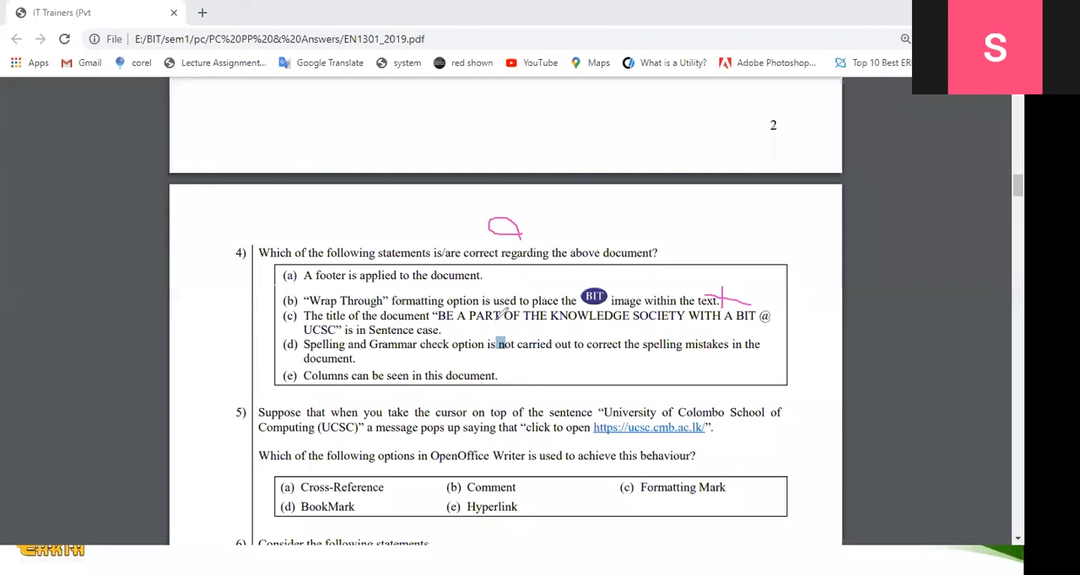
drag(459, 322, 521, 322)
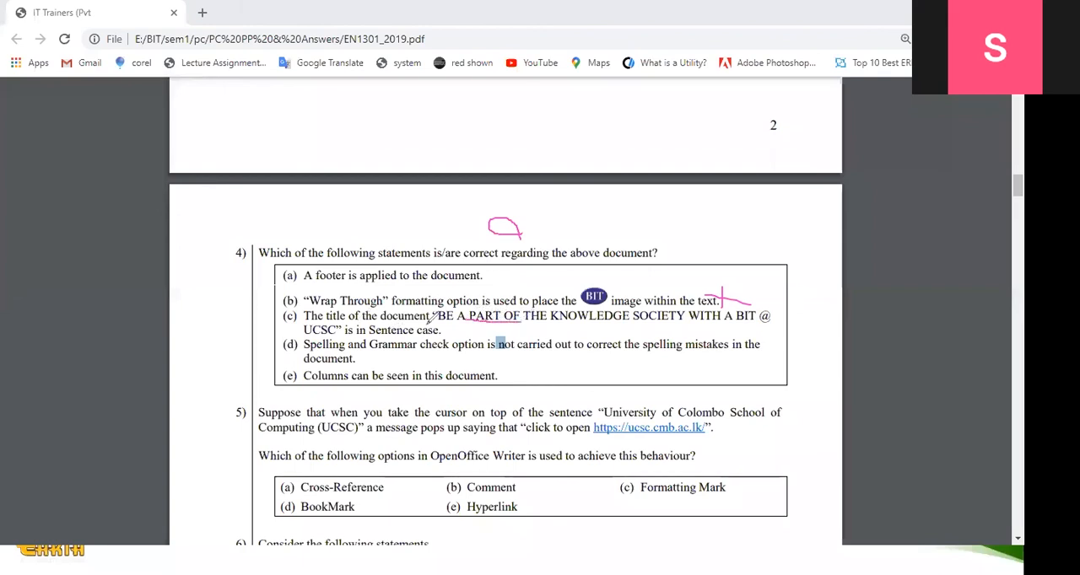
drag(371, 334, 464, 329)
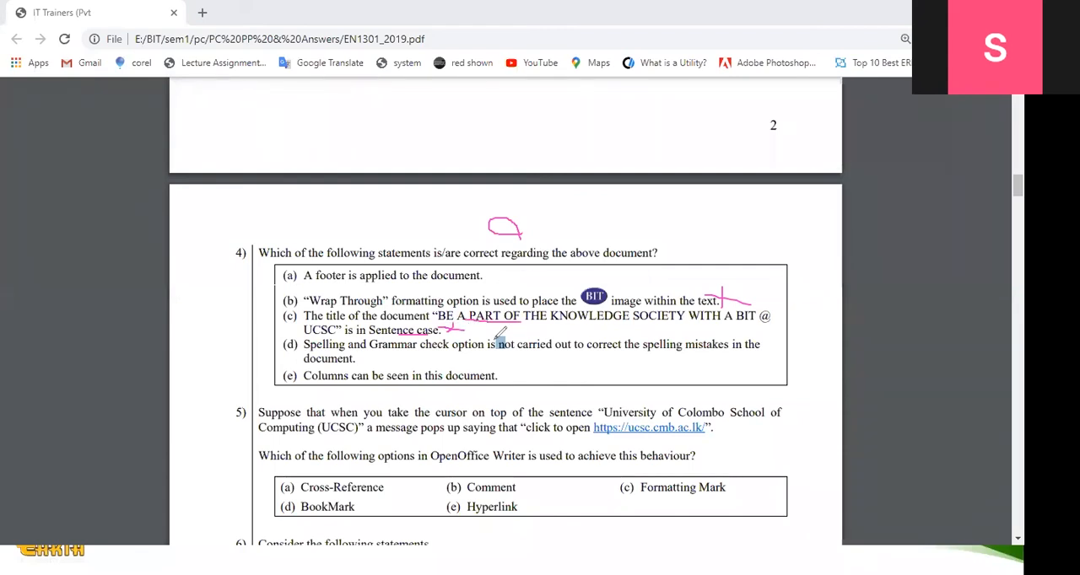
drag(361, 361, 384, 354)
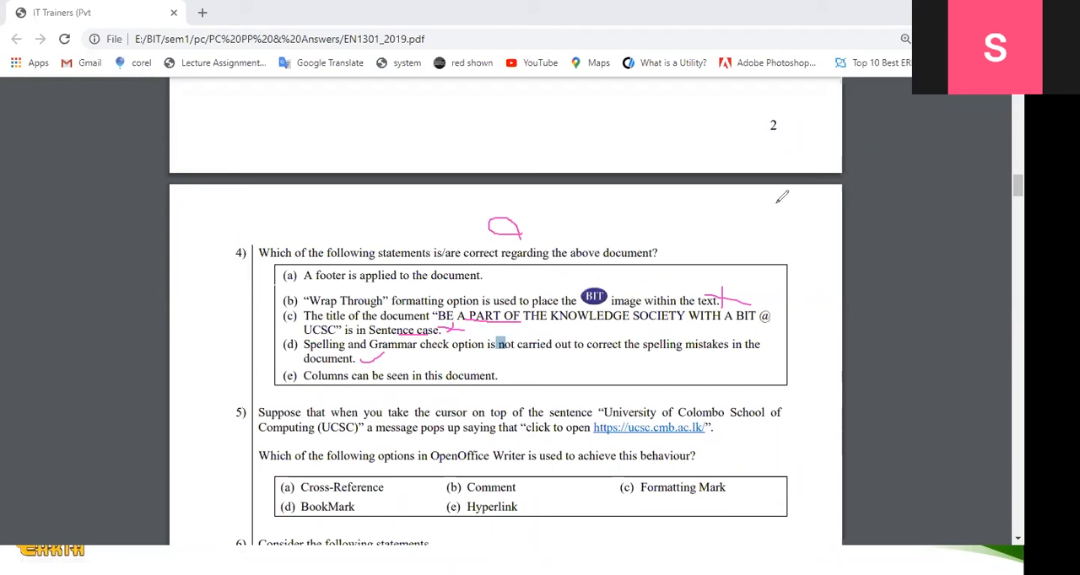
- Recheck the sample document above question 3 against the statements of question 4
scroll(881, 301, up, 5)
scroll(865, 294, down, 1)
scroll(470, 243, up, 2)
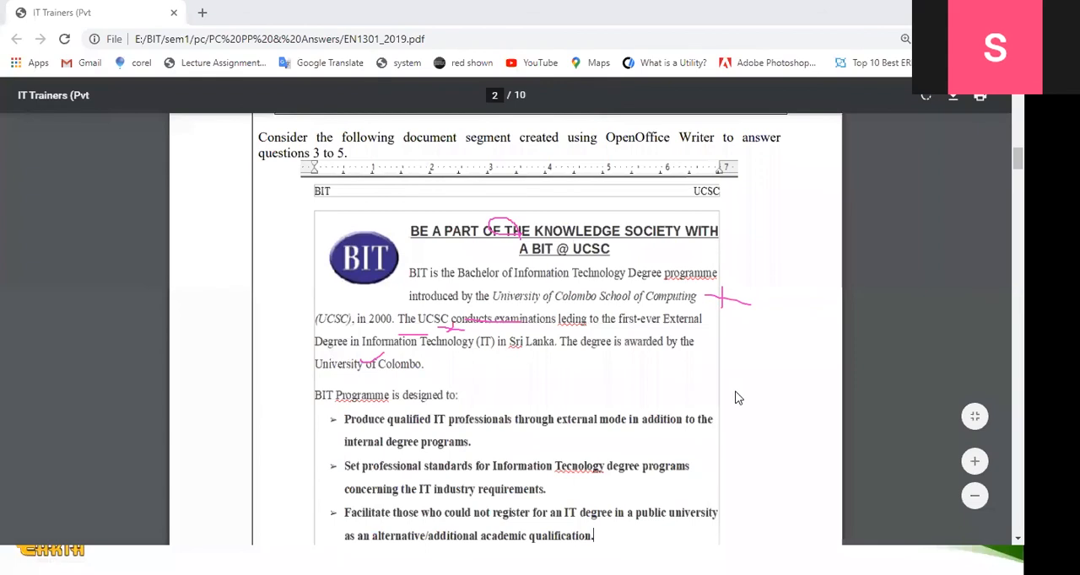
scroll(734, 398, down, 2)
scroll(738, 397, down, 4)
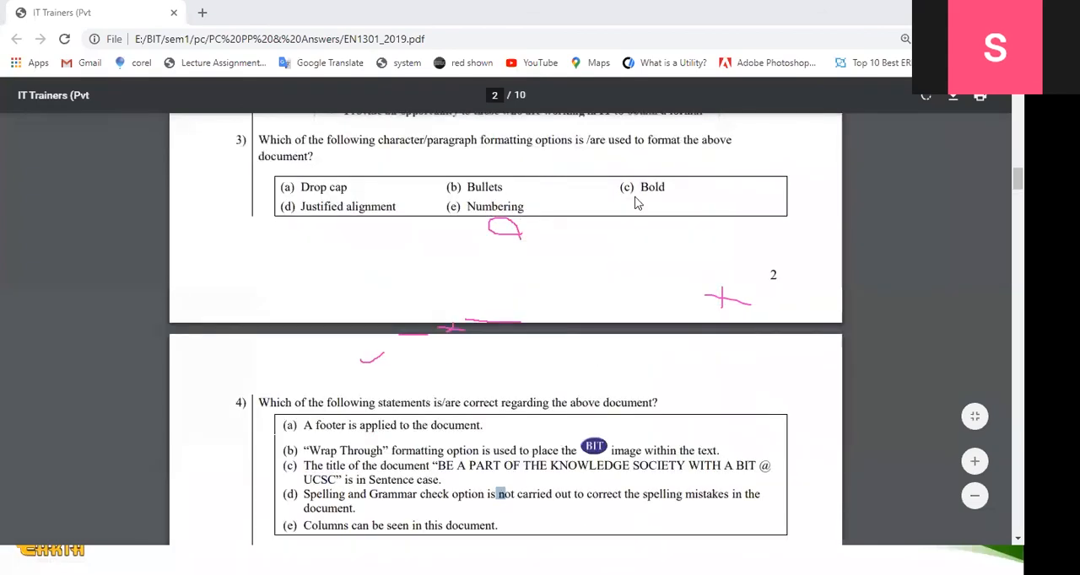
- Examine question 5 at a larger zoom, highlighting the answer options Comment, Formatting Mark, BookMark and Hyperlink in turn
scroll(639, 203, down, 3)
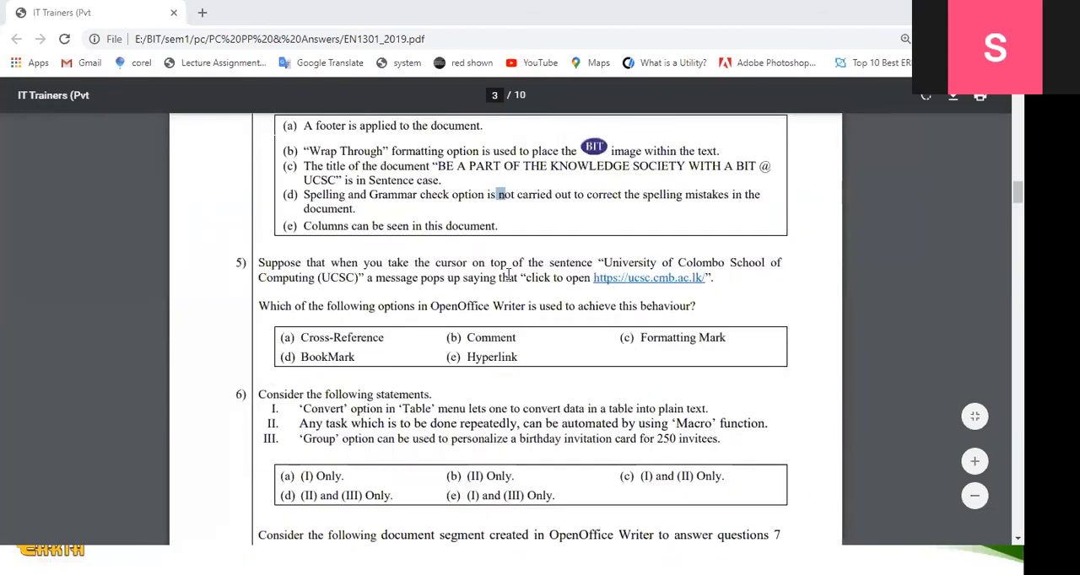
scroll(537, 289, up, 1)
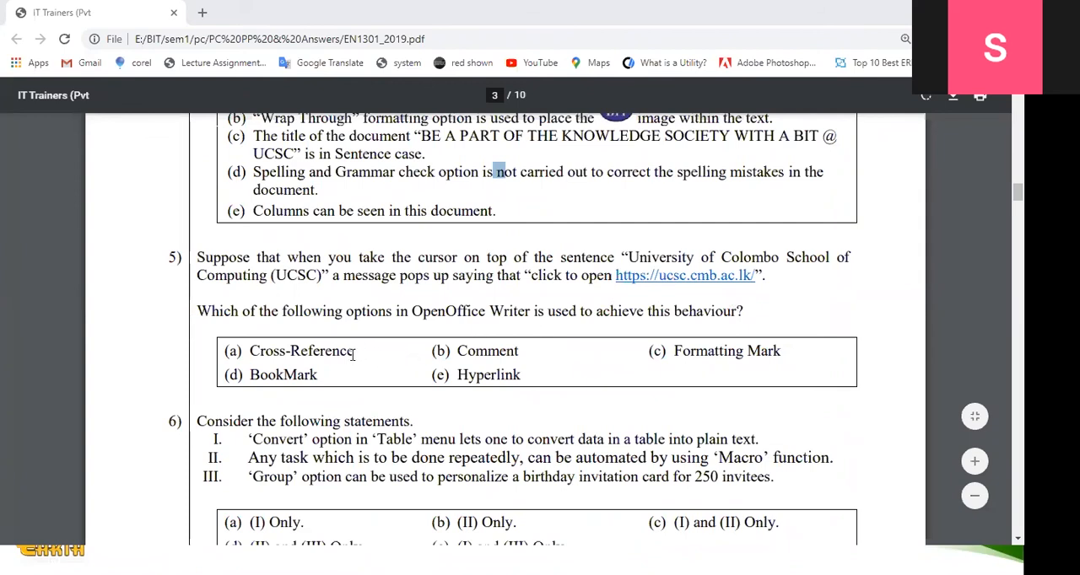
drag(435, 353, 533, 351)
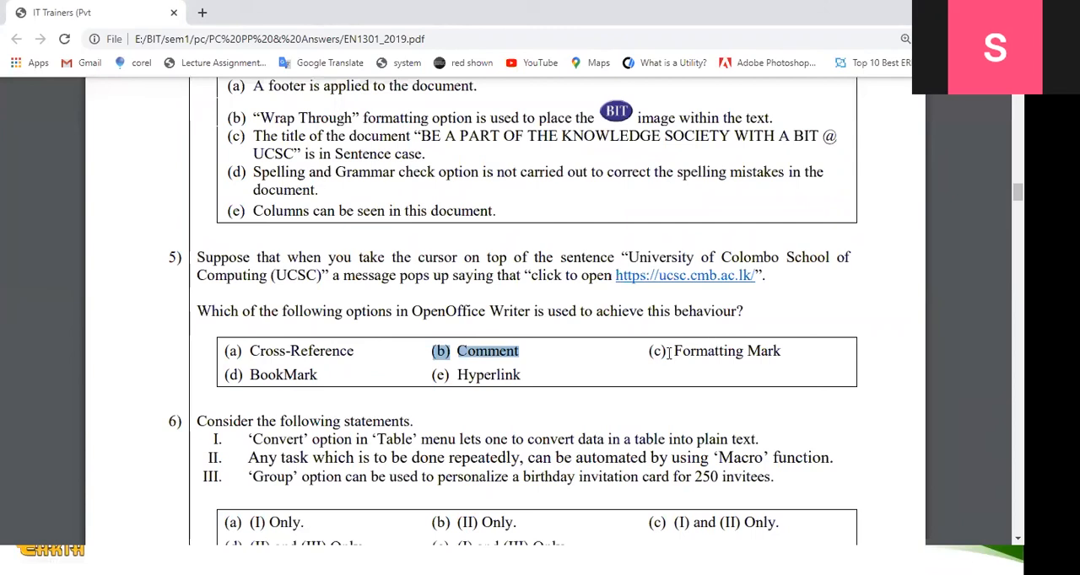
drag(669, 354, 741, 353)
drag(251, 376, 318, 375)
drag(434, 376, 523, 371)
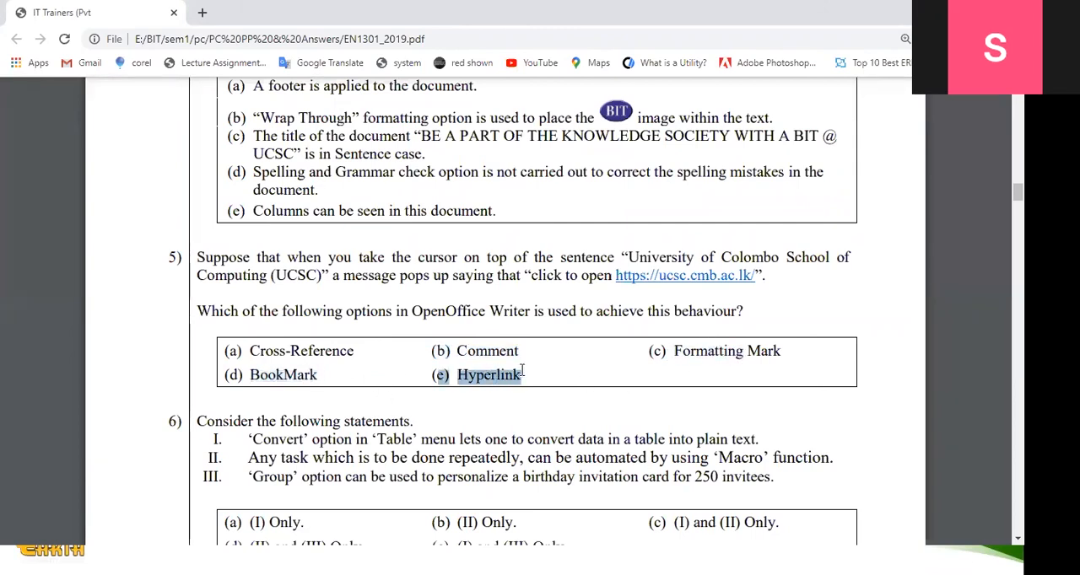
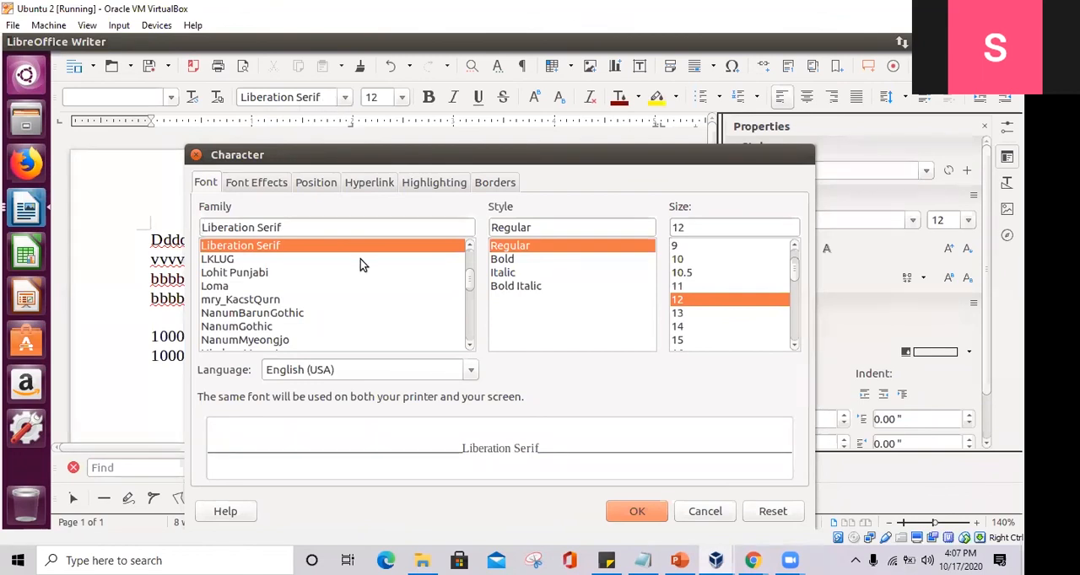
- Try the Bold font style, return to Regular, and look over the available sizes and font effects
click(528, 259)
click(543, 245)
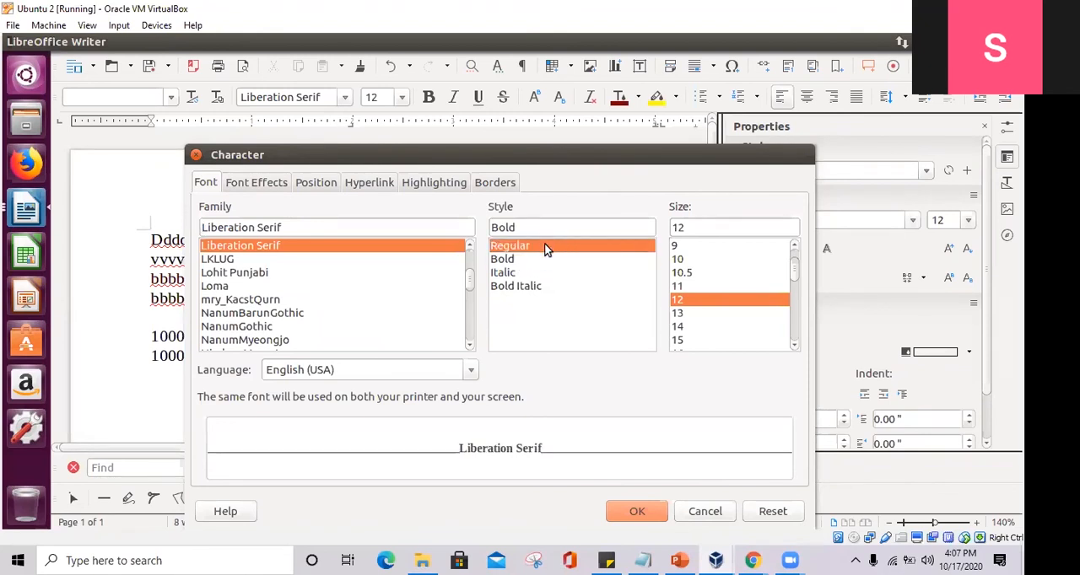
drag(797, 272, 789, 251)
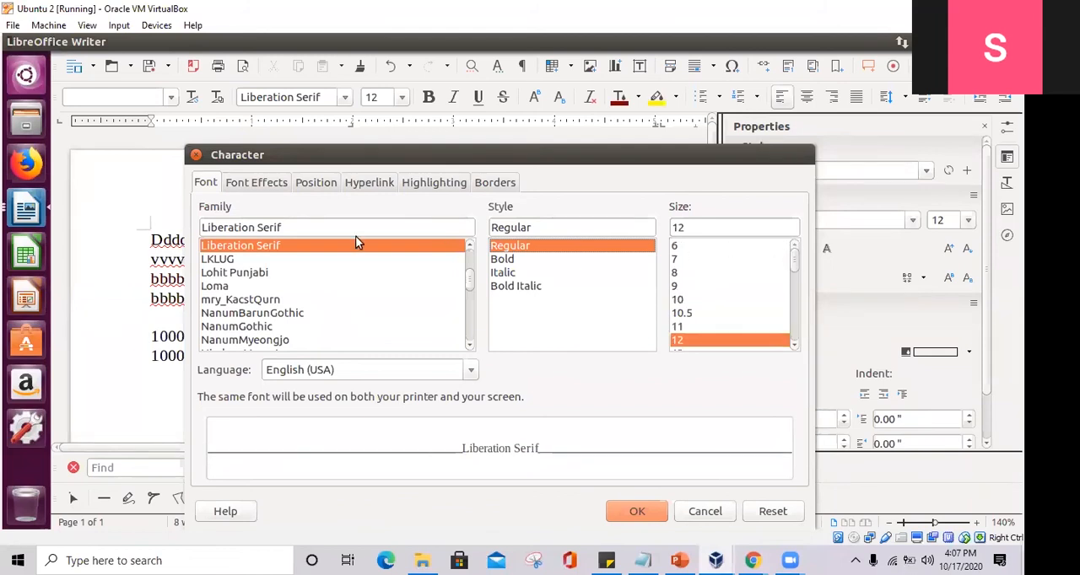
click(255, 187)
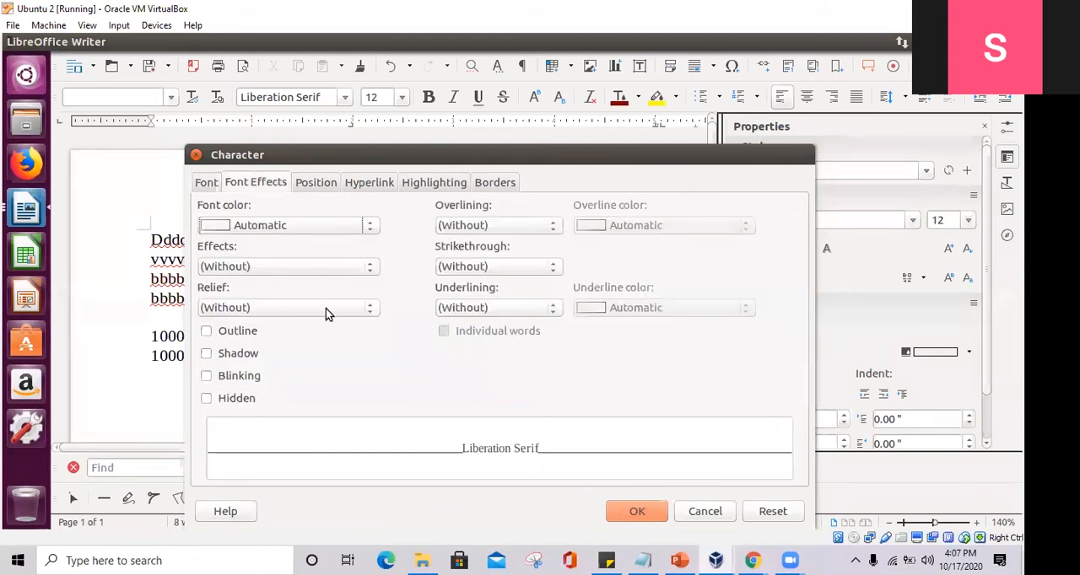
- Try the Superscript and Subscript character positions, return to Normal, and leave the character formatting without applying anything
click(320, 184)
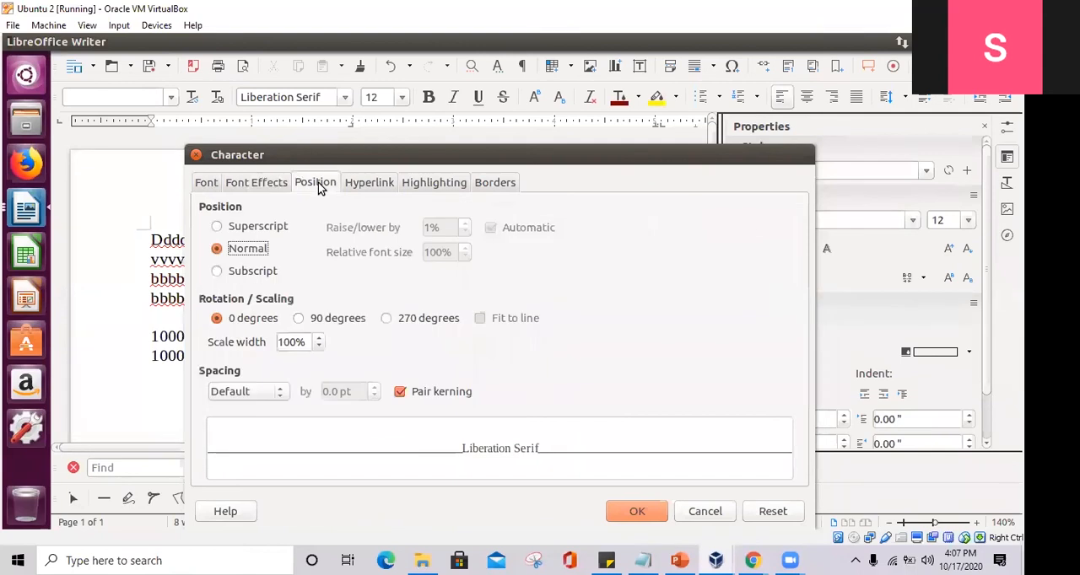
click(258, 230)
click(261, 274)
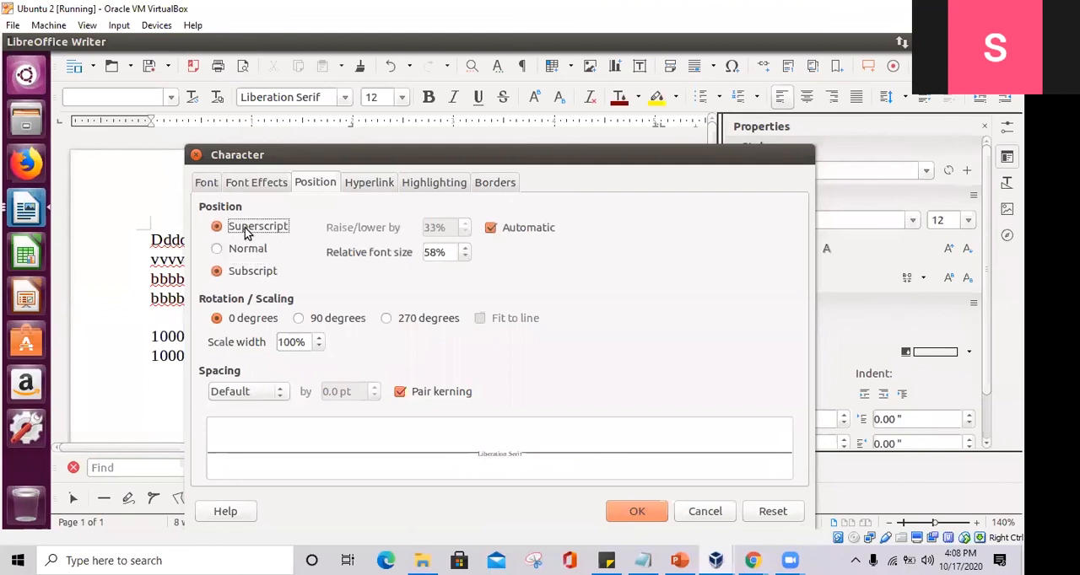
click(246, 250)
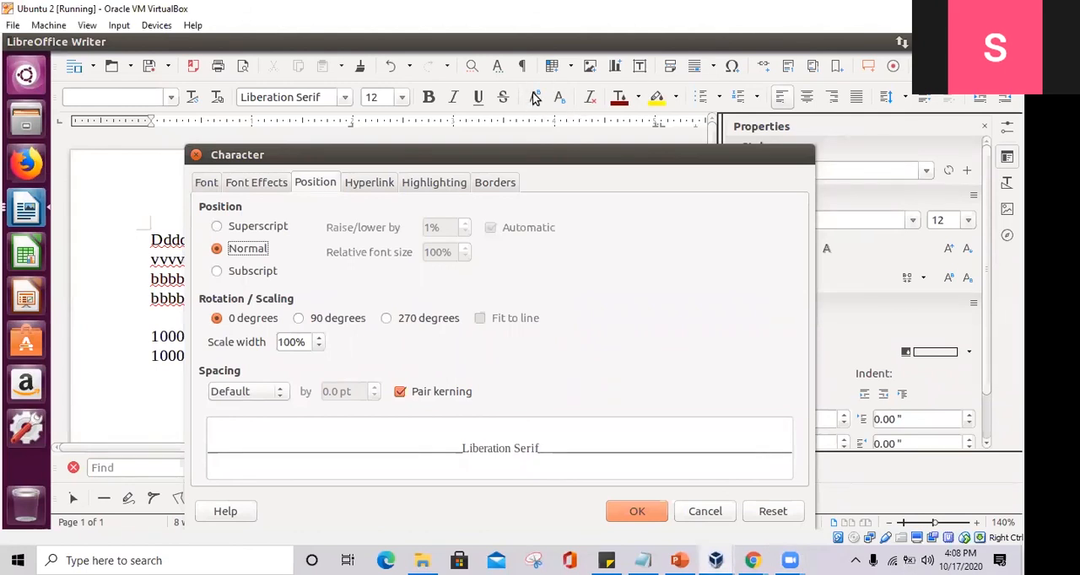
key(Escape)
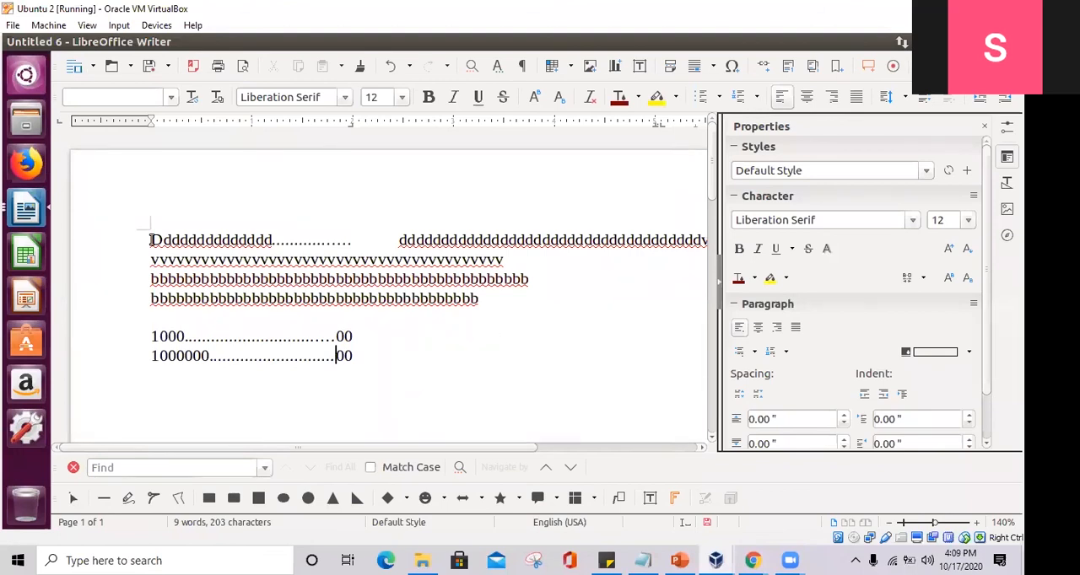
- Delete all the sample text from the document
drag(346, 352, 147, 239)
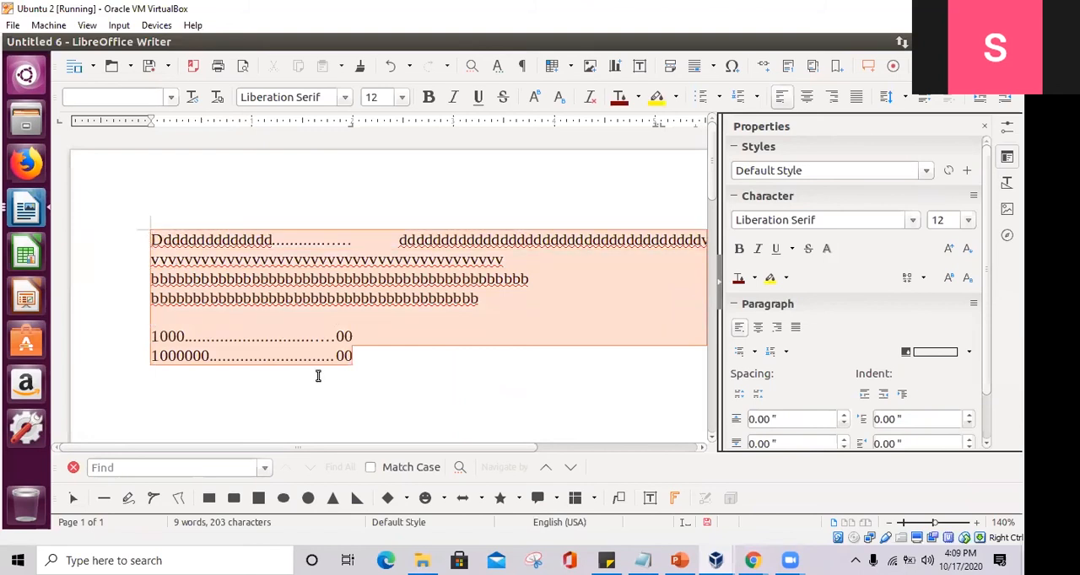
key(BackSpace)
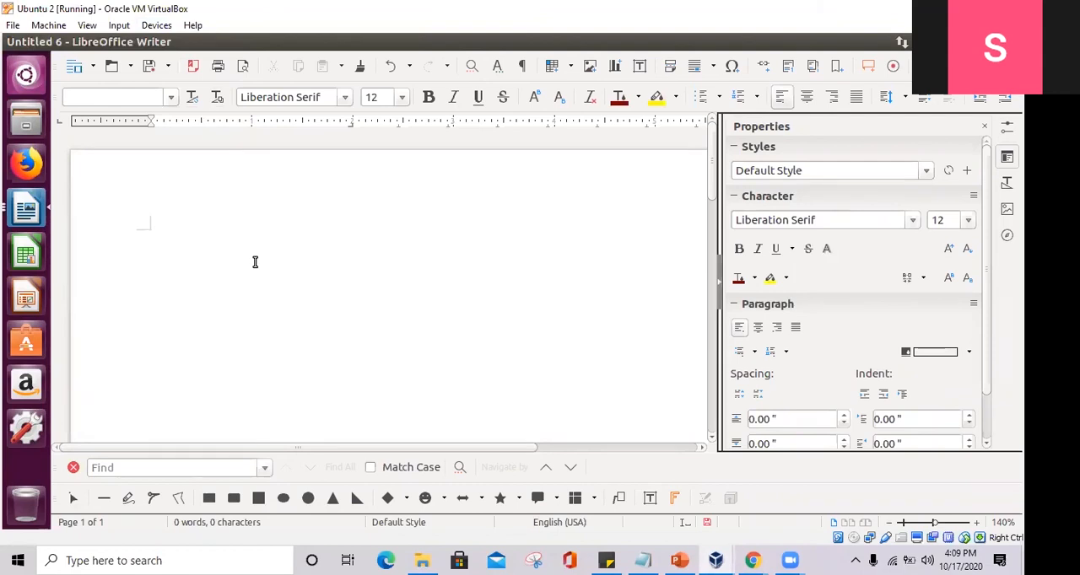
- Insert the picture images1.jpeg from the Pictures folder and move it to about 0.87" from the page's left margin
click(161, 41)
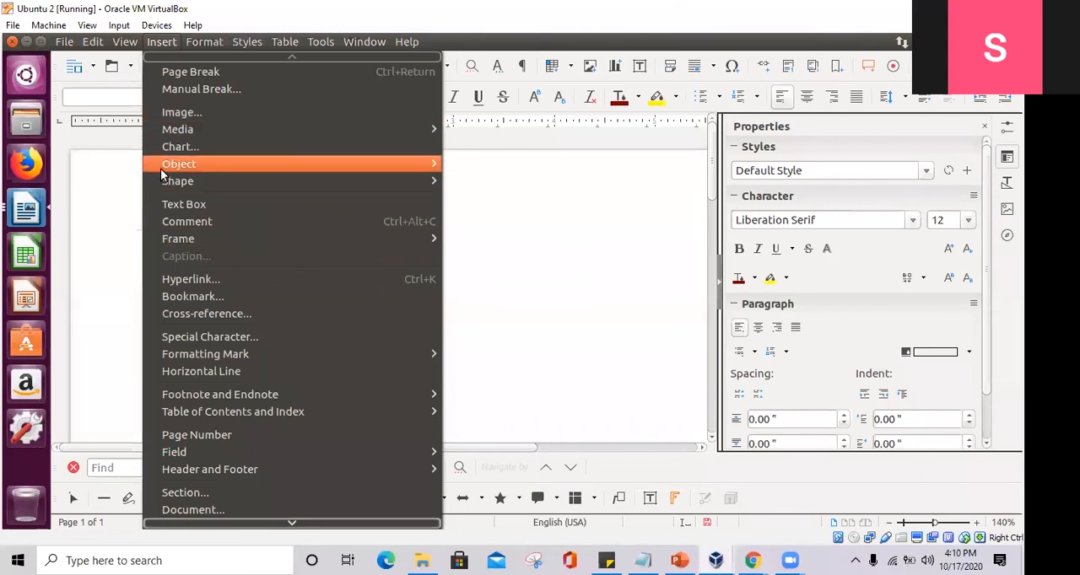
mouse_move(162, 173)
mouse_move(193, 181)
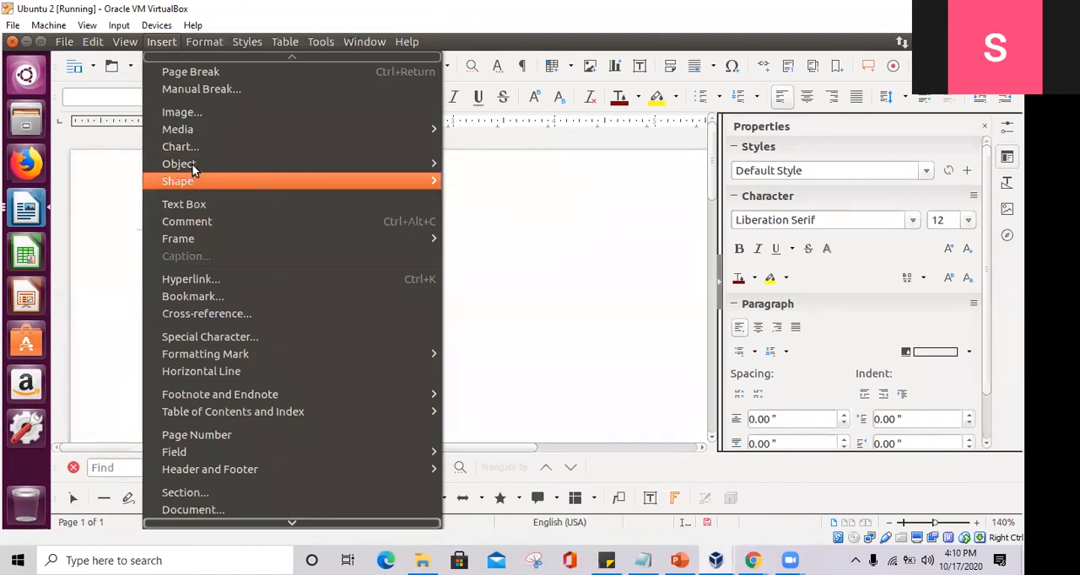
click(180, 113)
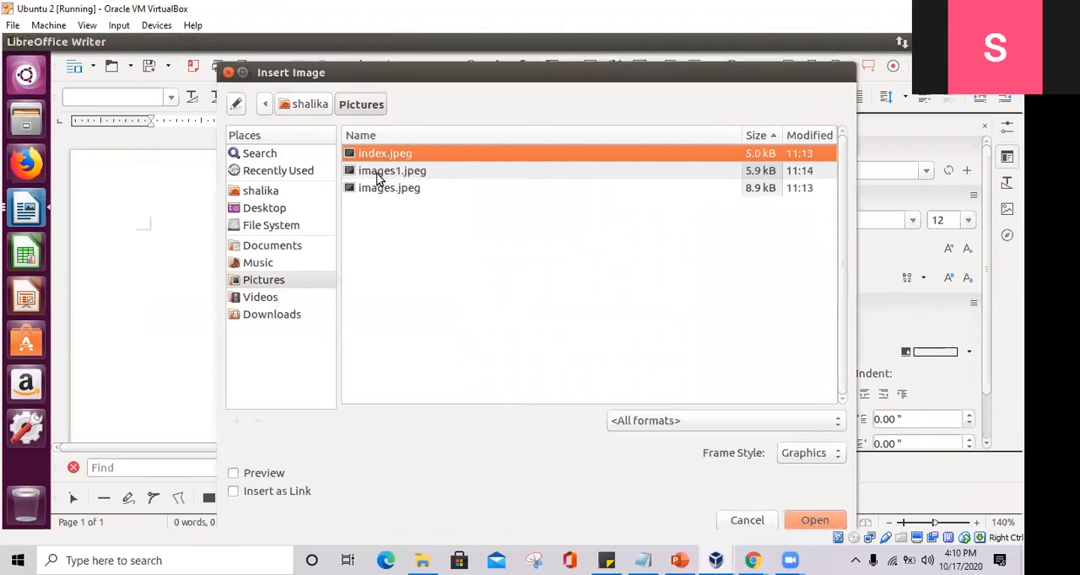
click(376, 174)
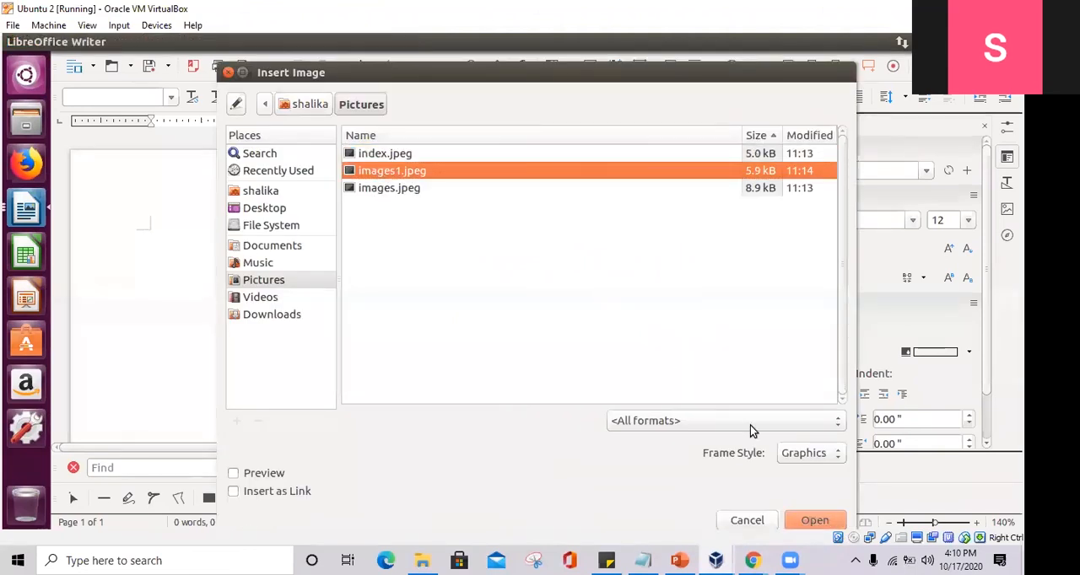
click(808, 522)
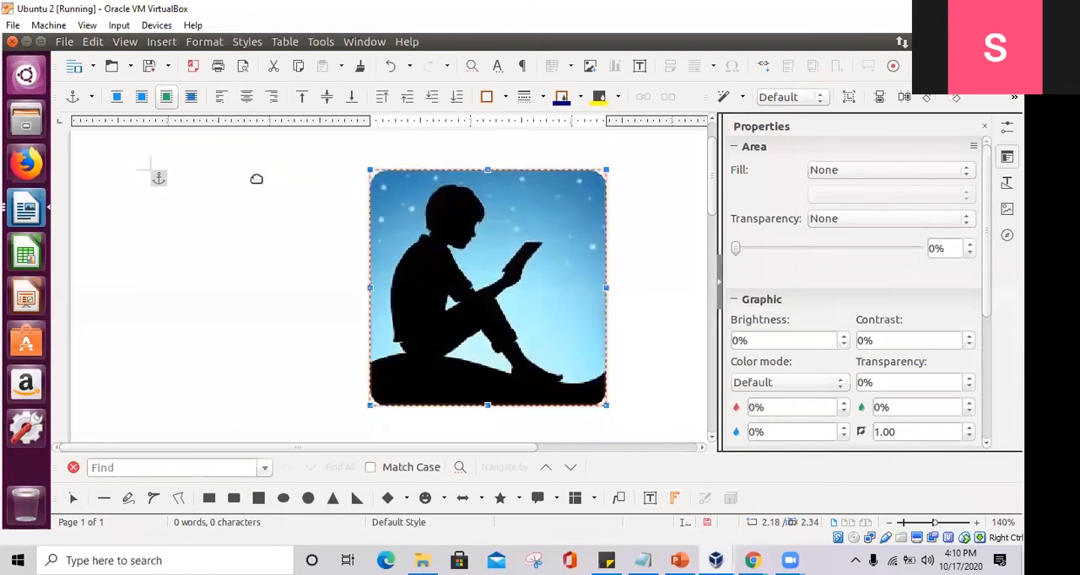
drag(189, 183, 314, 186)
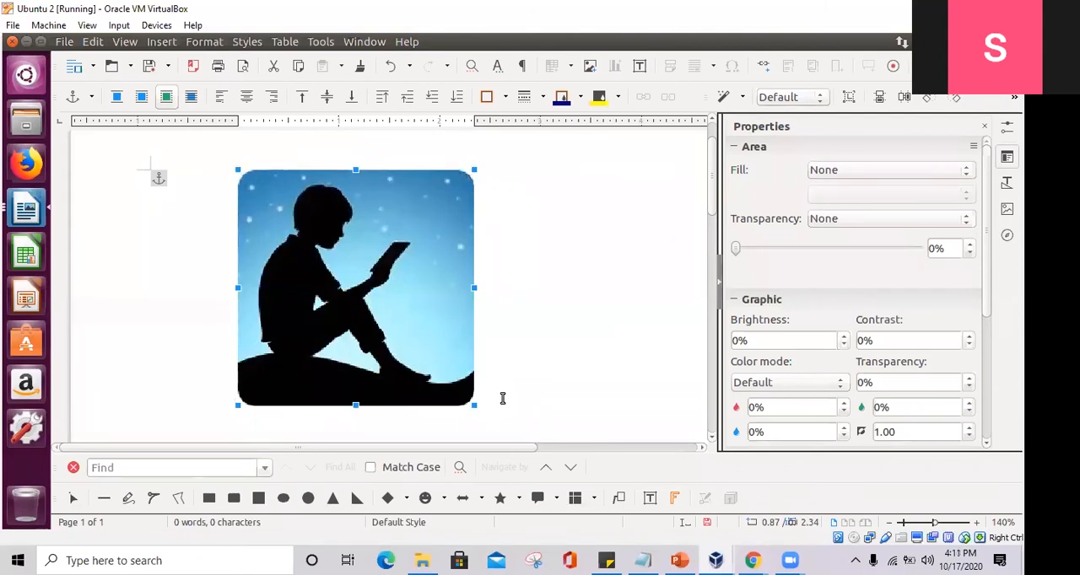
- Annotate the picture: number its corner handles 1 to 4 and draw lines from the four edge handles to a circled label
click(574, 41)
mouse_move(207, 185)
mouse_down()
mouse_move(229, 159)
mouse_move(208, 167)
mouse_move(246, 151)
mouse_up()
mouse_move(464, 163)
mouse_down()
mouse_move(504, 181)
mouse_move(509, 169)
mouse_move(512, 200)
mouse_move(536, 199)
mouse_up()
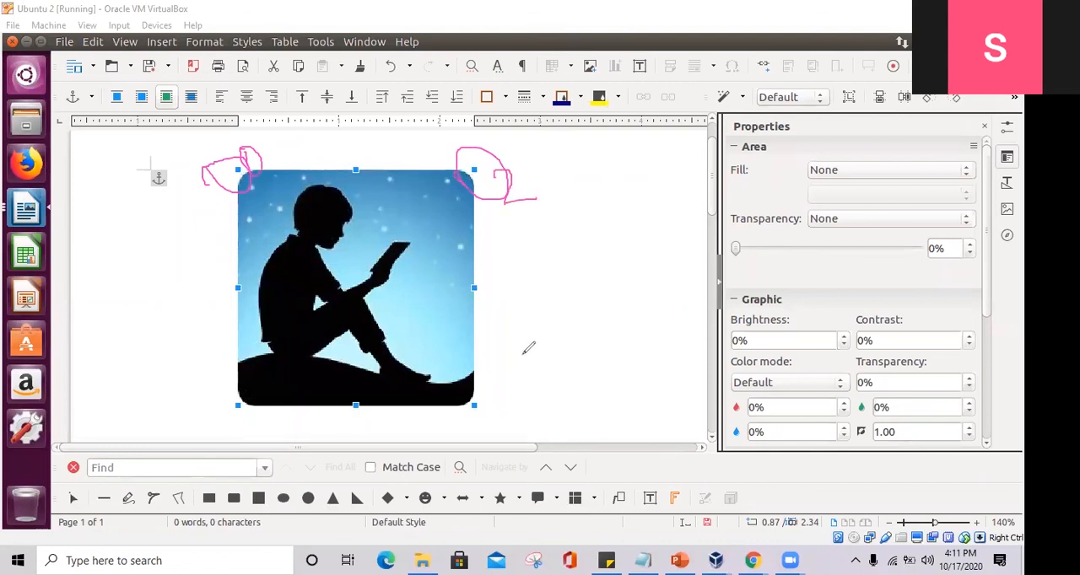
mouse_move(488, 382)
mouse_down()
mouse_move(506, 393)
mouse_move(499, 412)
mouse_up()
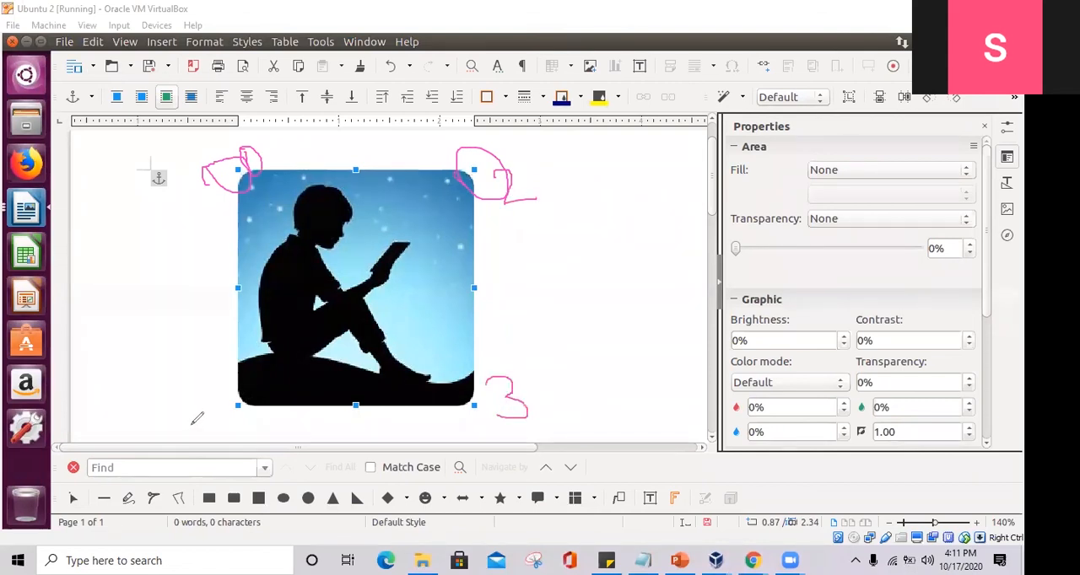
mouse_move(212, 402)
mouse_down()
mouse_move(253, 410)
mouse_move(241, 413)
mouse_move(265, 431)
mouse_up()
mouse_move(242, 282)
mouse_down()
mouse_move(403, 249)
mouse_move(559, 251)
mouse_up()
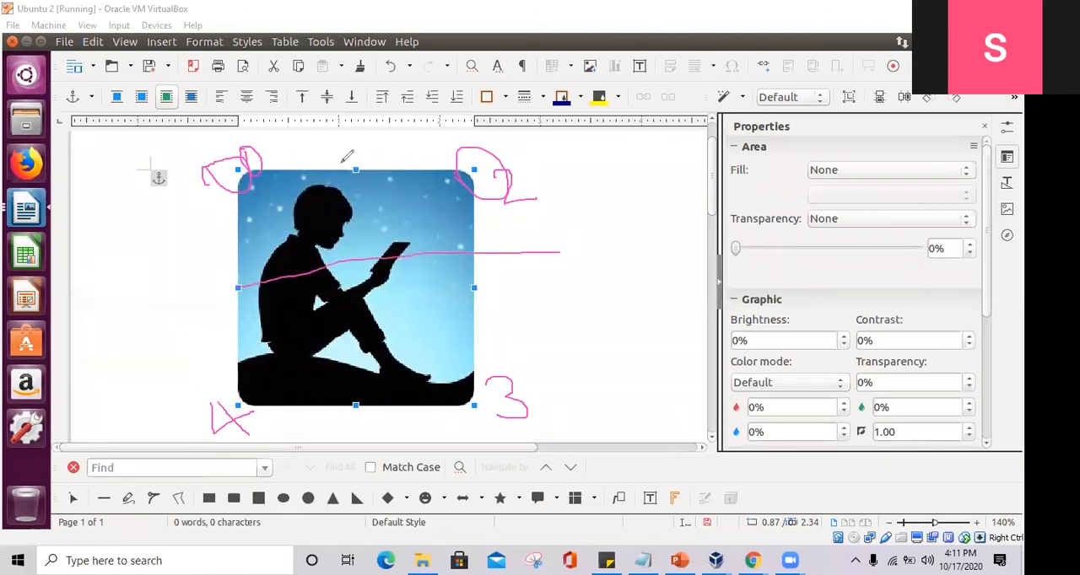
mouse_move(365, 167)
mouse_down()
mouse_move(486, 246)
mouse_move(539, 260)
mouse_up()
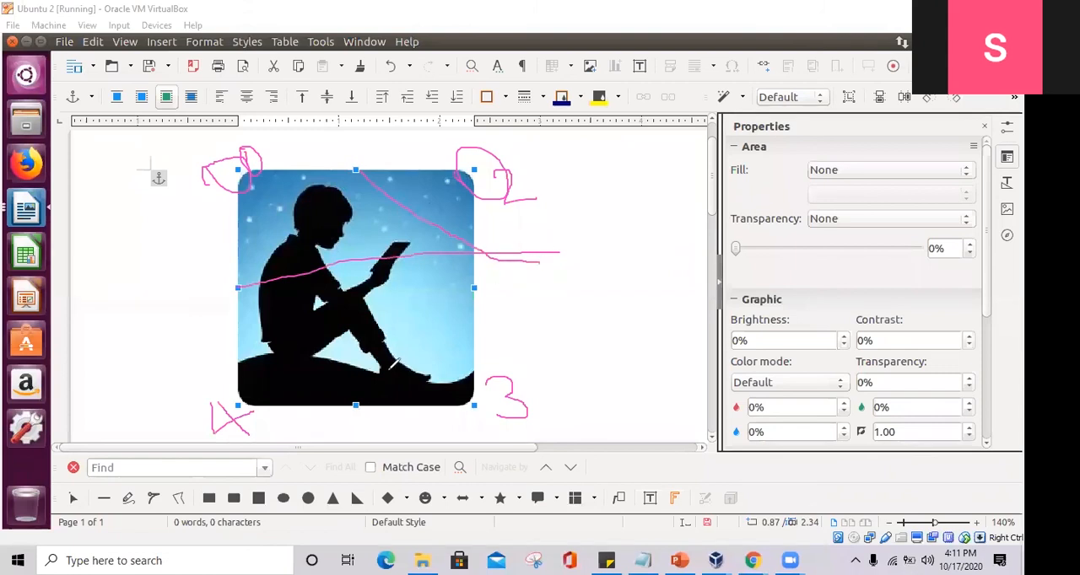
mouse_move(364, 405)
mouse_down()
mouse_move(511, 326)
mouse_move(538, 251)
mouse_move(474, 288)
mouse_move(620, 237)
mouse_move(564, 221)
mouse_up()
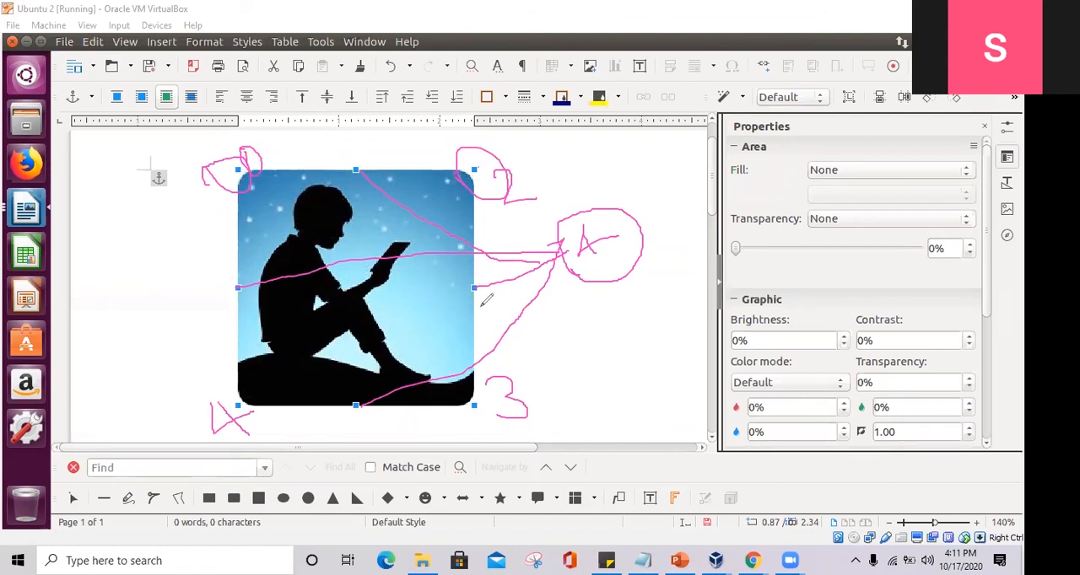
- Clear the annotations and shrink the picture proportionally from its upper-left corner
key(Escape)
drag(244, 173, 398, 320)
scroll(514, 328, down, 1)
click(463, 193)
scroll(517, 291, down, 3)
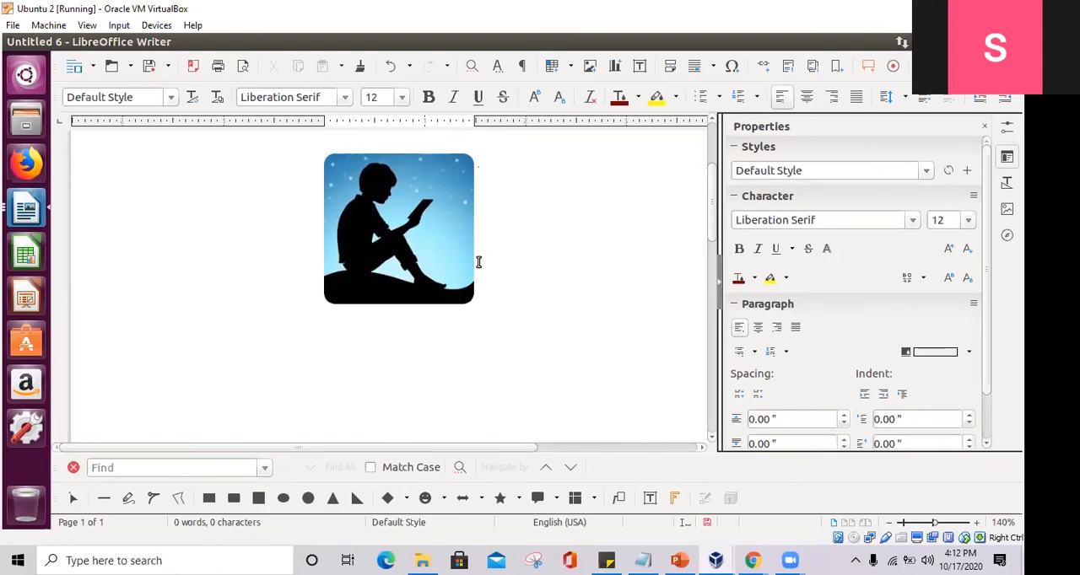
- Shrink the selected picture to about 0.96", and enlarge it proportionally to about 1.97" from its lower-left corner
click(464, 279)
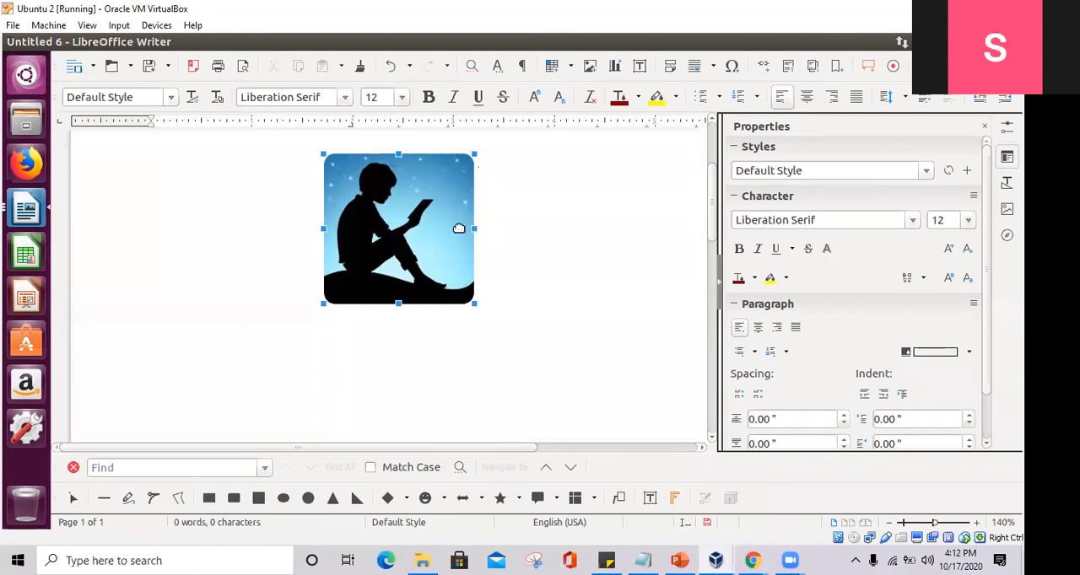
drag(477, 228, 419, 273)
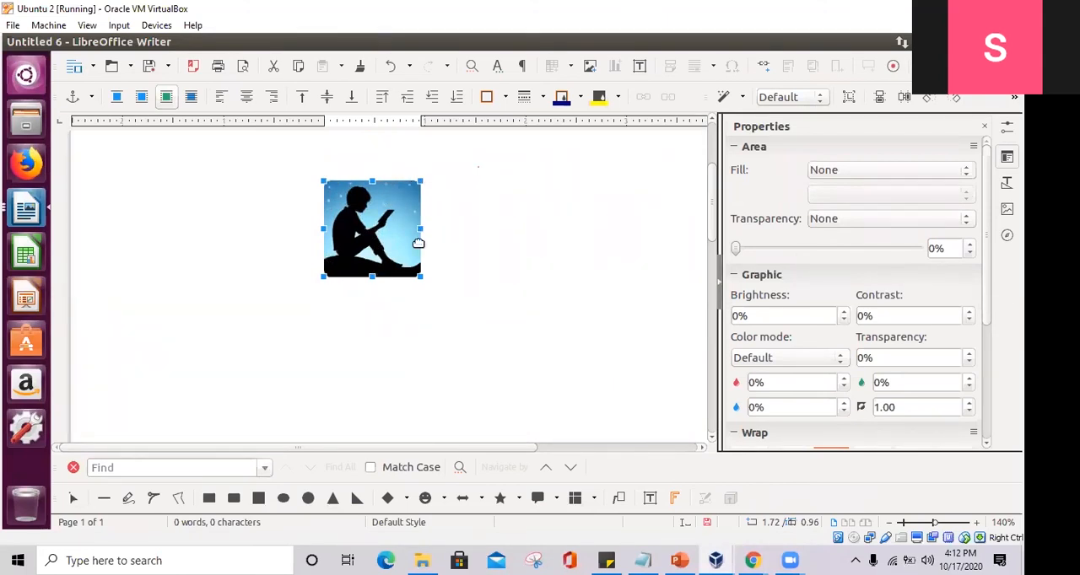
drag(323, 276, 255, 349)
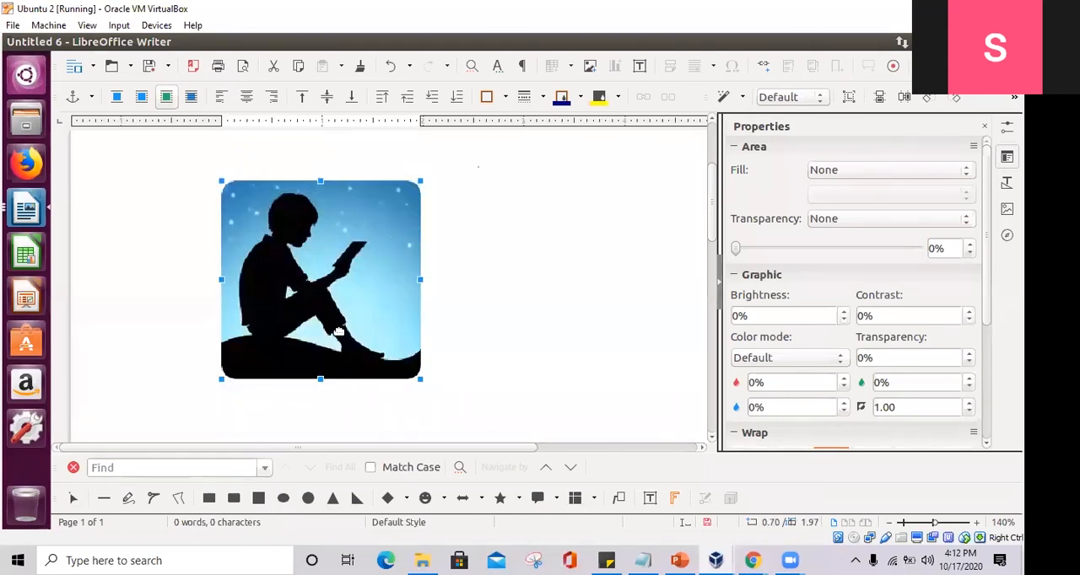
- Move the picture so it extends about 0.64" beyond the left margin, and open its properties
drag(396, 284, 379, 363)
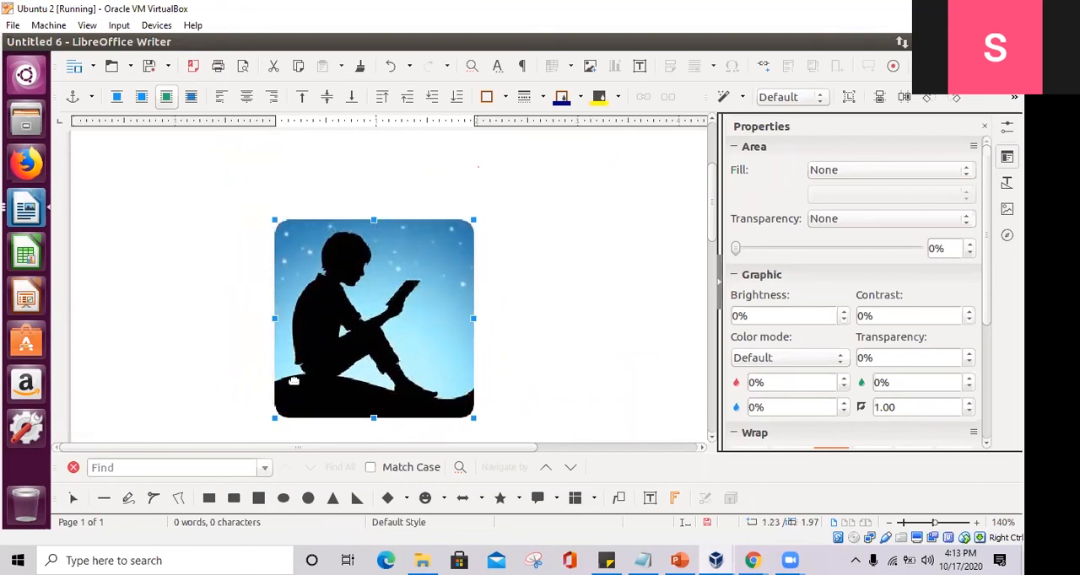
drag(351, 318, 413, 315)
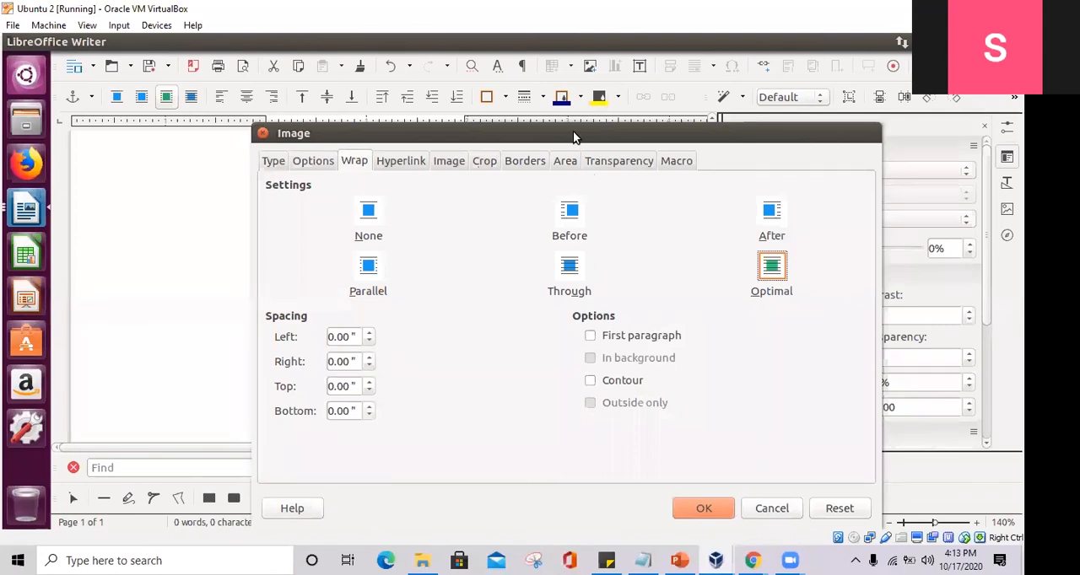
drag(571, 135, 653, 91)
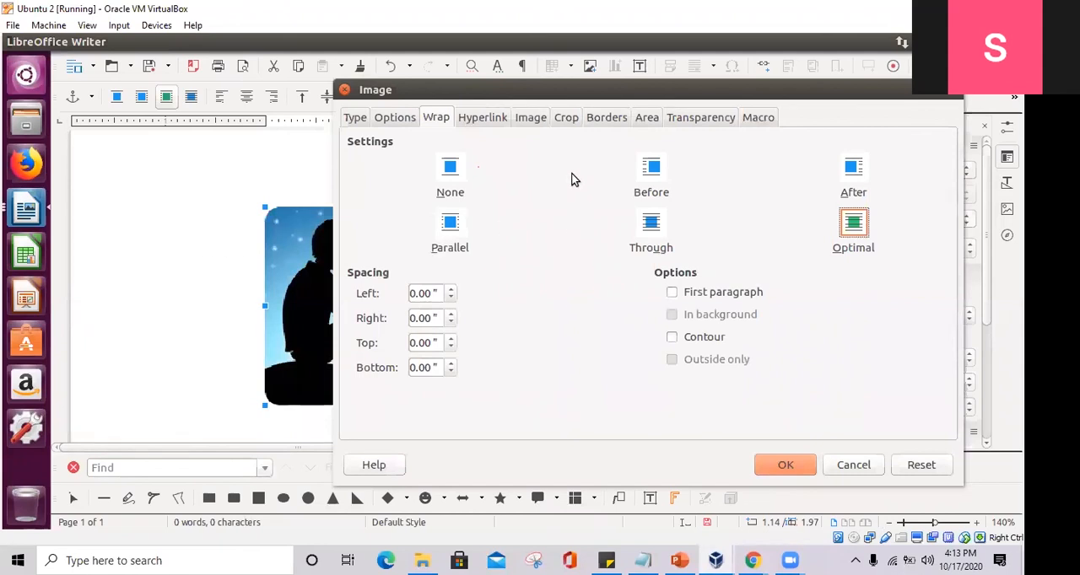
click(344, 90)
double_click(304, 280)
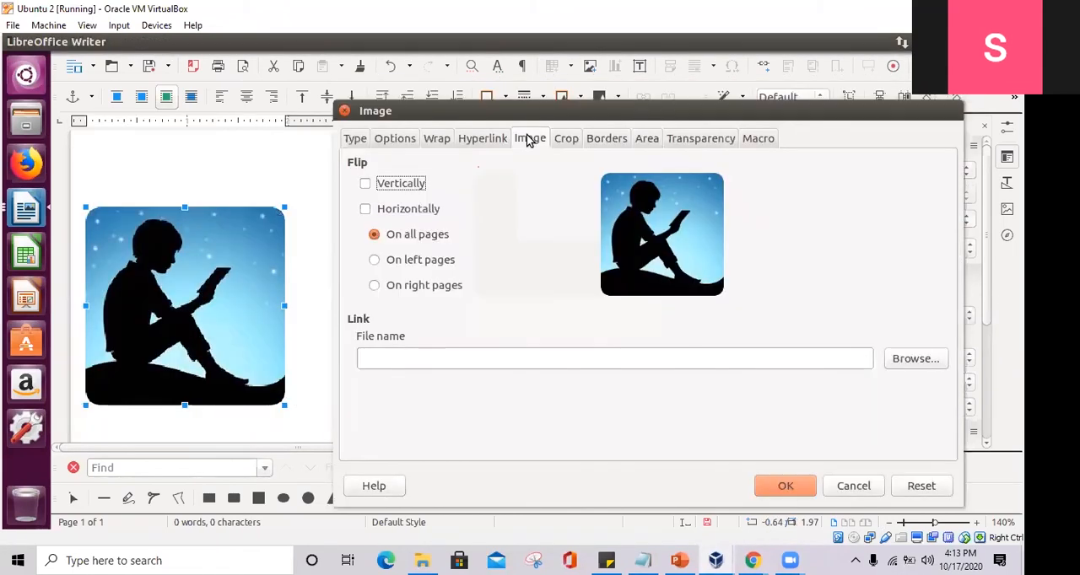
- Try flipping the picture vertically and horizontally with the left, right and all pages options, and clear both flips
click(384, 184)
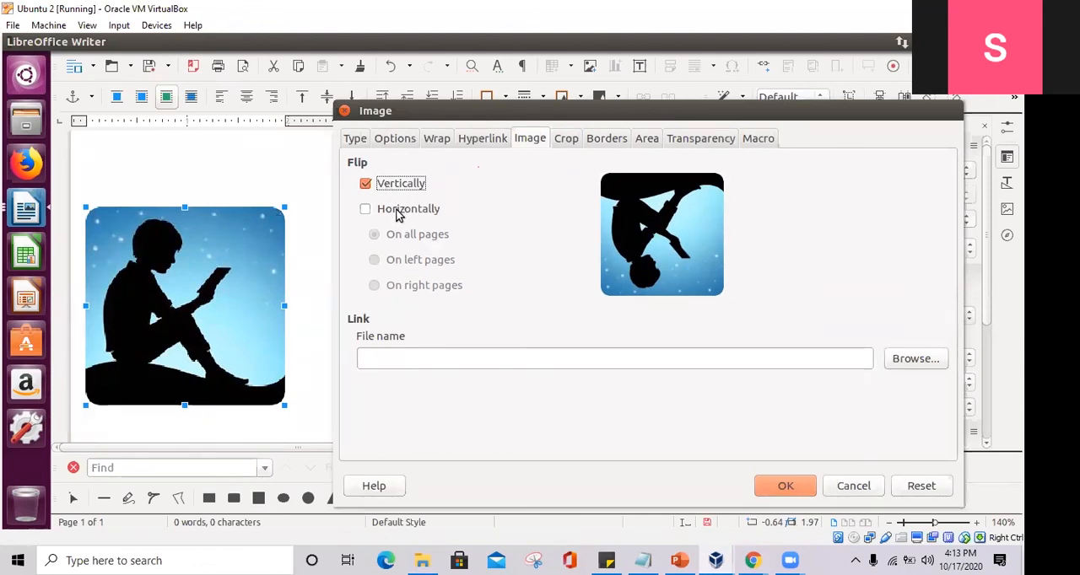
click(399, 212)
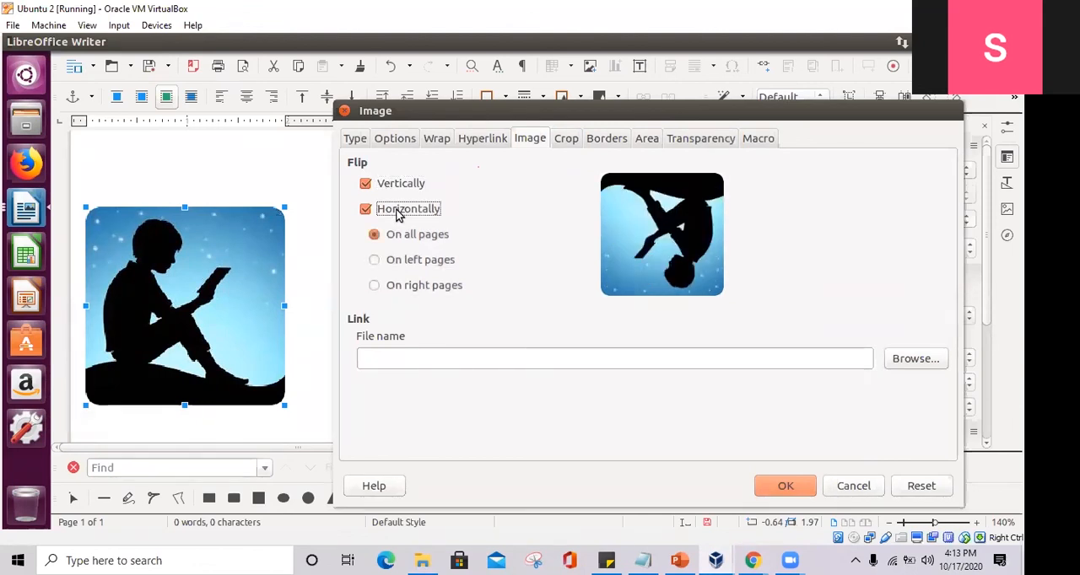
click(417, 260)
click(438, 286)
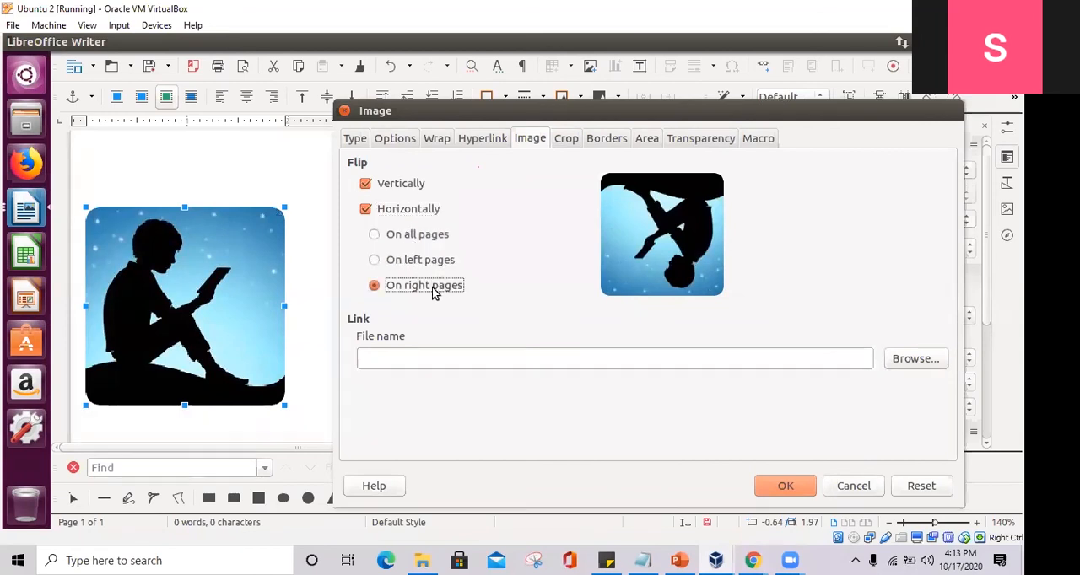
click(414, 236)
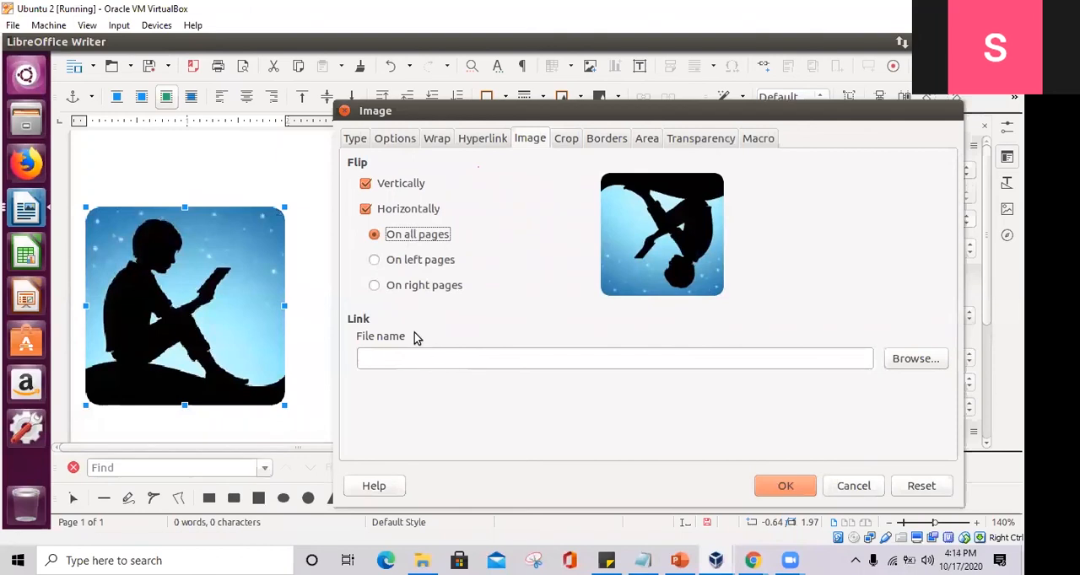
click(380, 213)
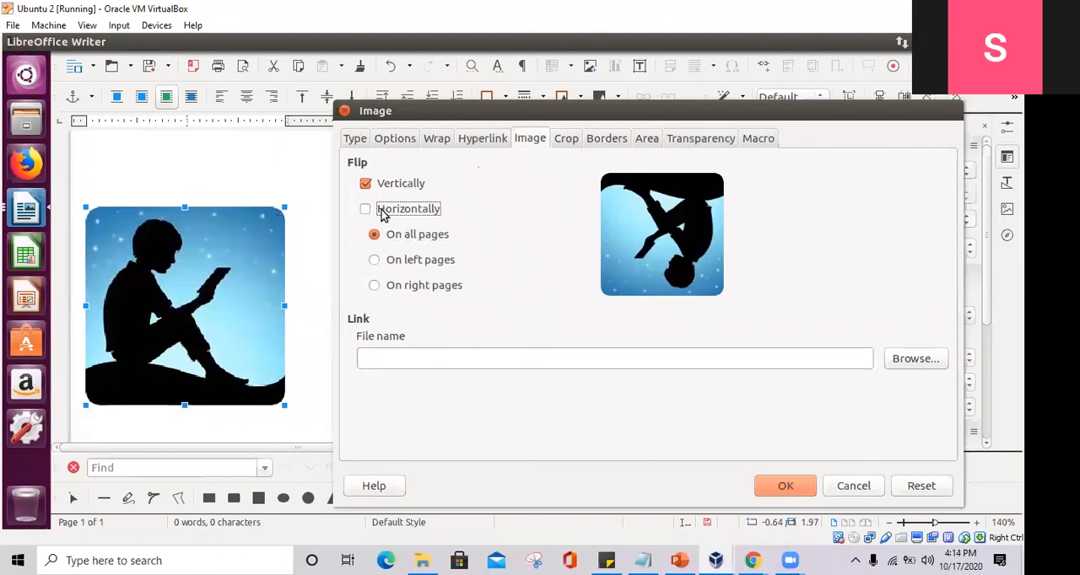
click(390, 192)
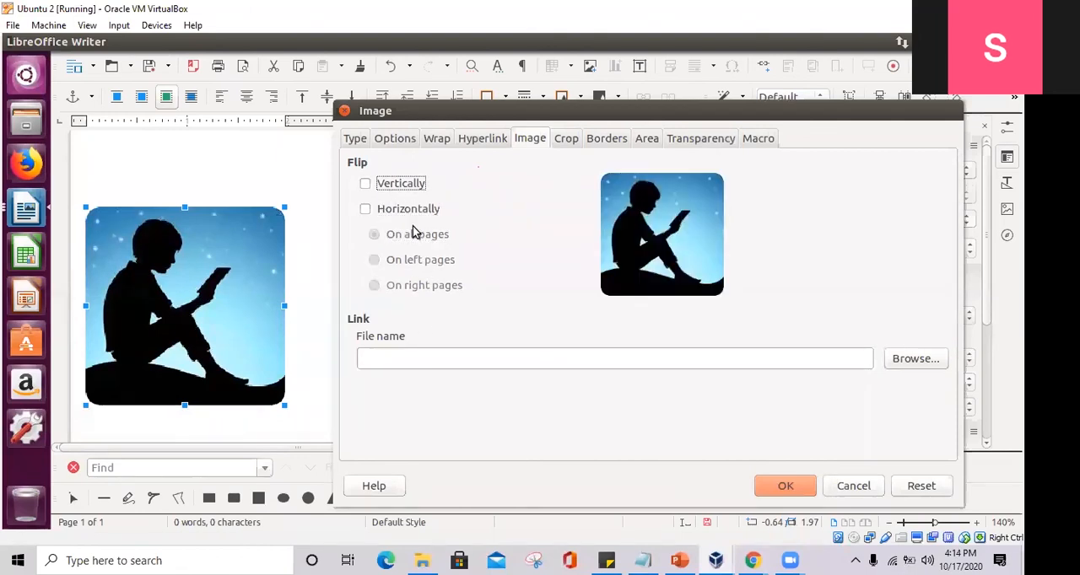
- Scale the picture to 170% width and 30% height in its crop settings
click(570, 142)
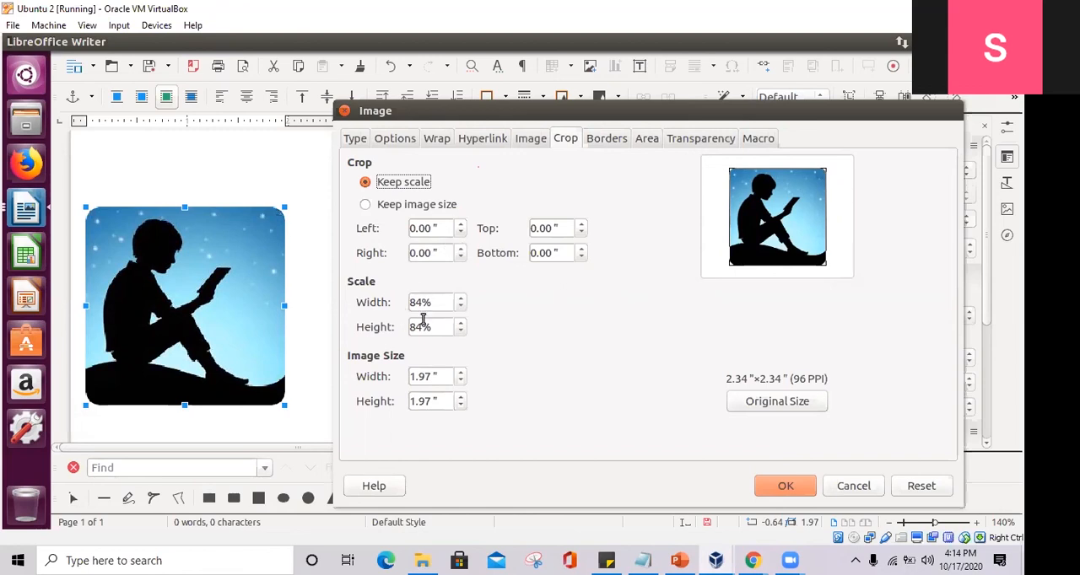
drag(459, 300, 464, 314)
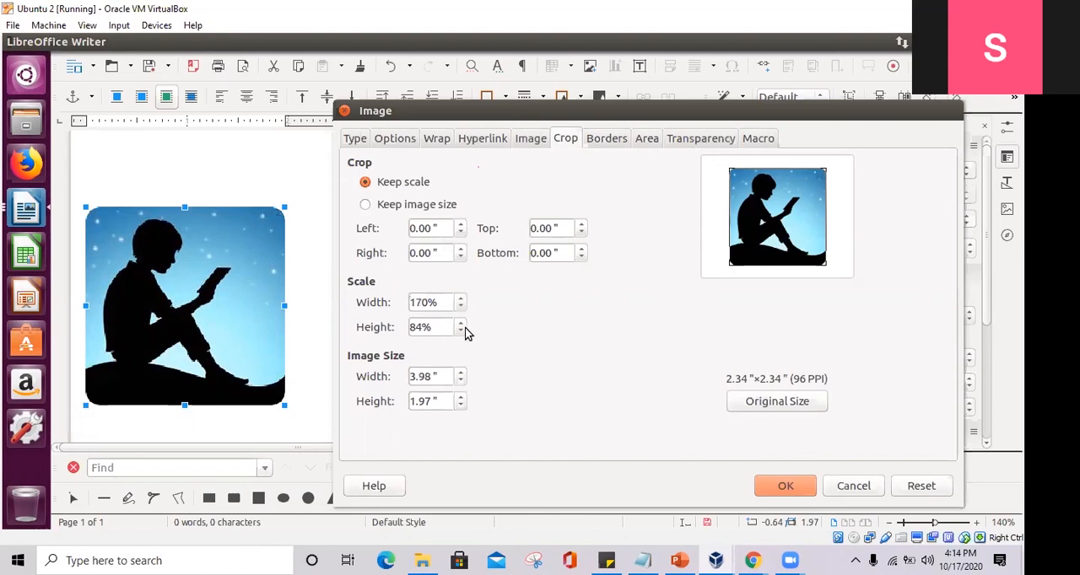
drag(461, 334, 460, 336)
- Fine-tune the picture's scale to 180% width and 29% height, and try the Keep image size option before restoring Keep scale
click(459, 406)
click(459, 405)
click(461, 397)
click(461, 329)
click(461, 329)
click(462, 330)
click(462, 324)
click(461, 324)
click(461, 324)
click(461, 397)
click(460, 407)
click(461, 300)
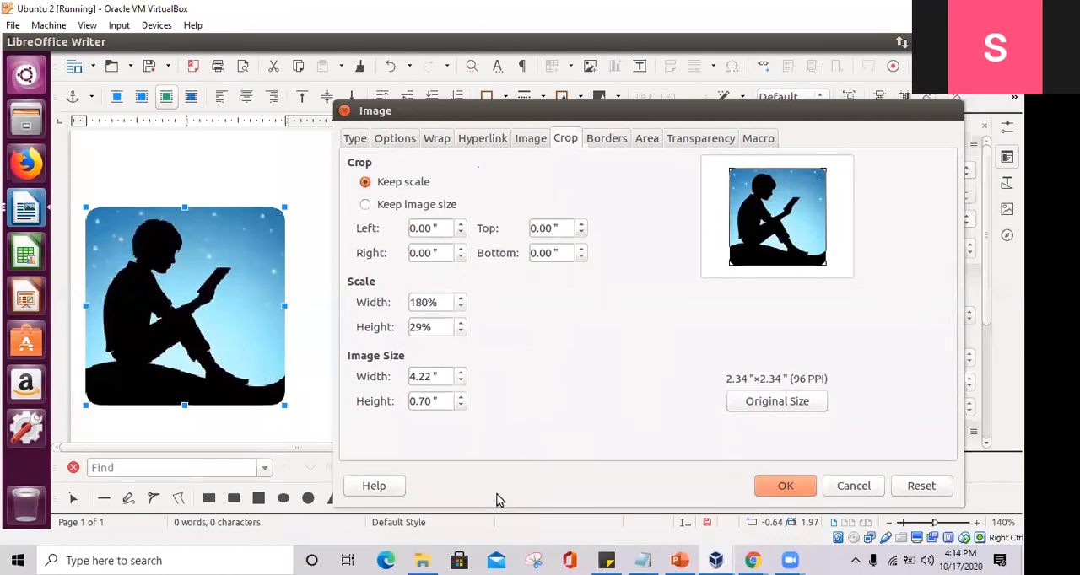
click(392, 210)
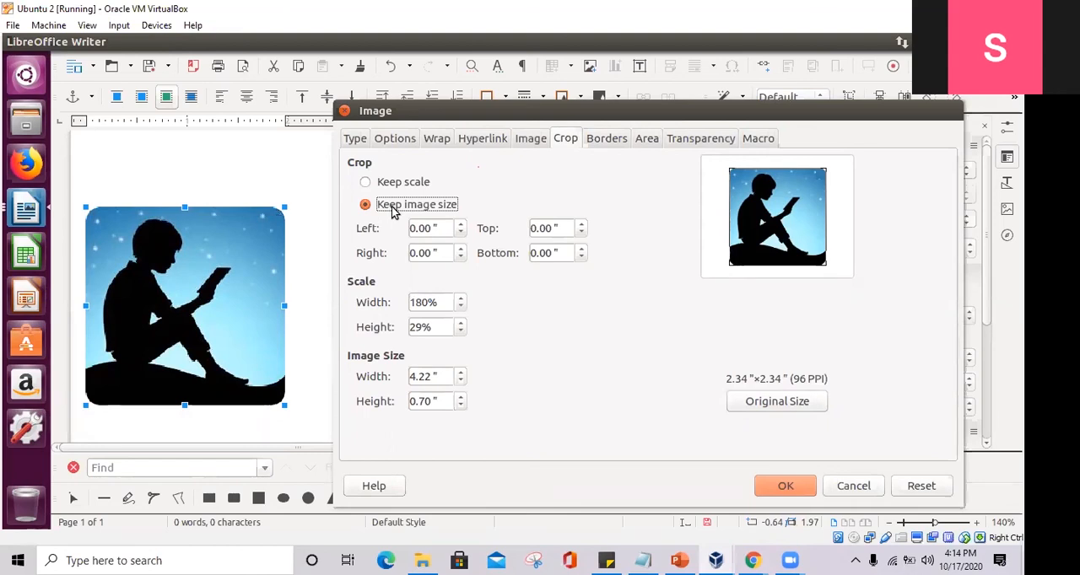
click(394, 184)
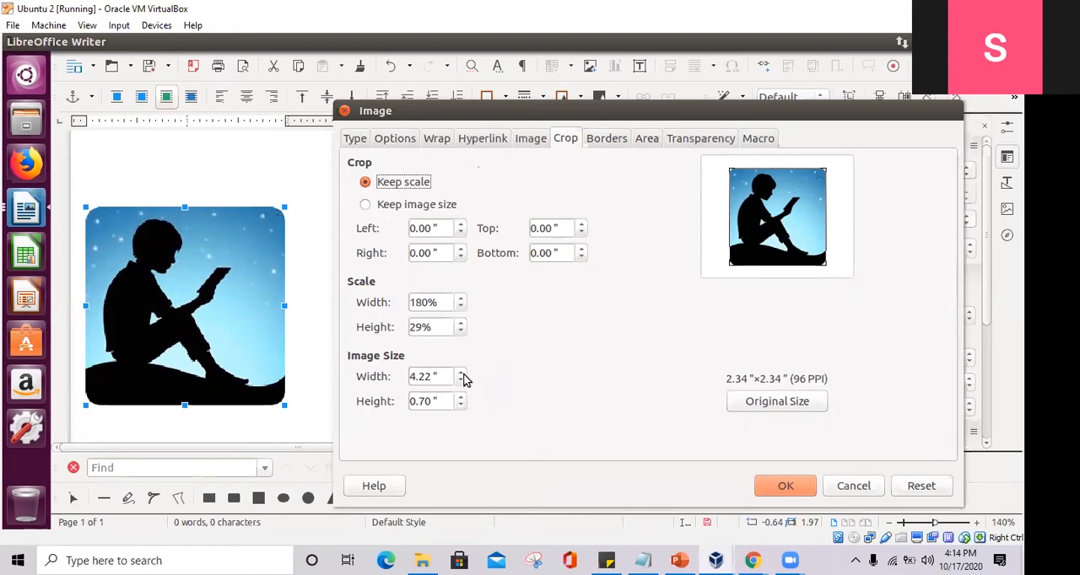
- Try Before and Parallel text wrapping for the picture, and reopen its wrap settings to check them
click(436, 138)
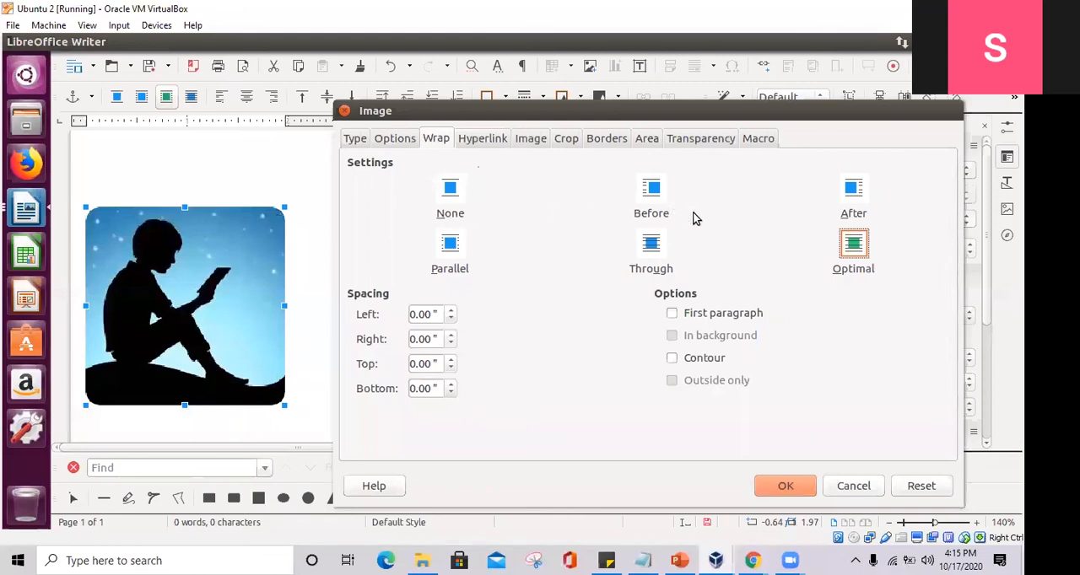
click(663, 201)
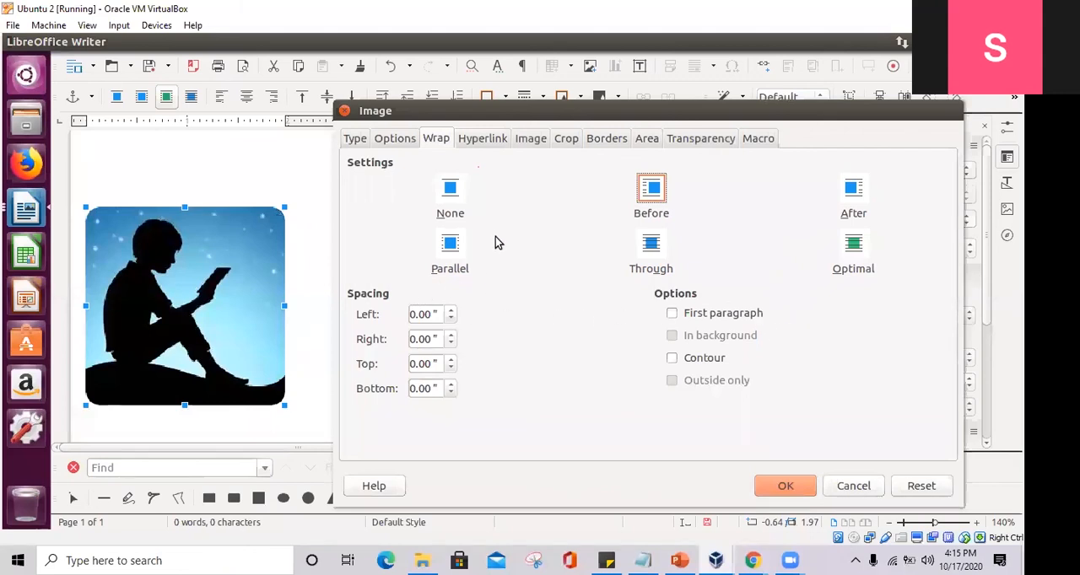
click(458, 245)
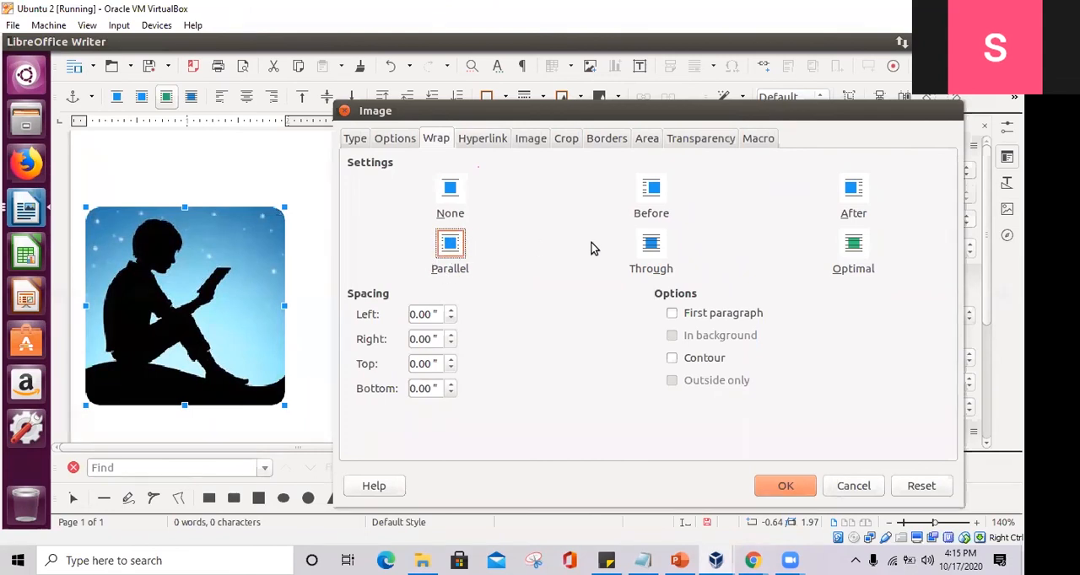
click(784, 486)
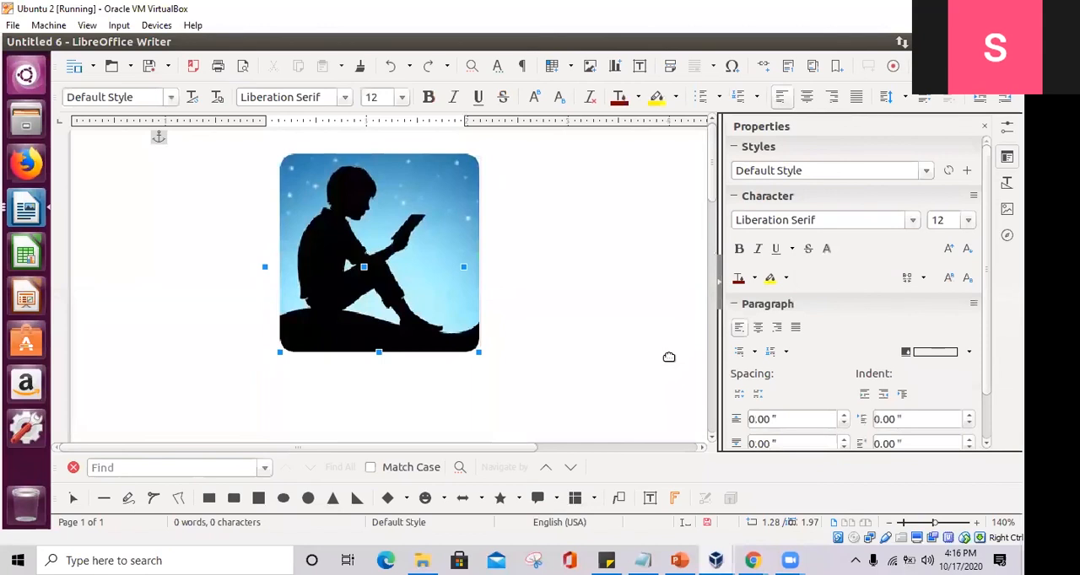
double_click(391, 253)
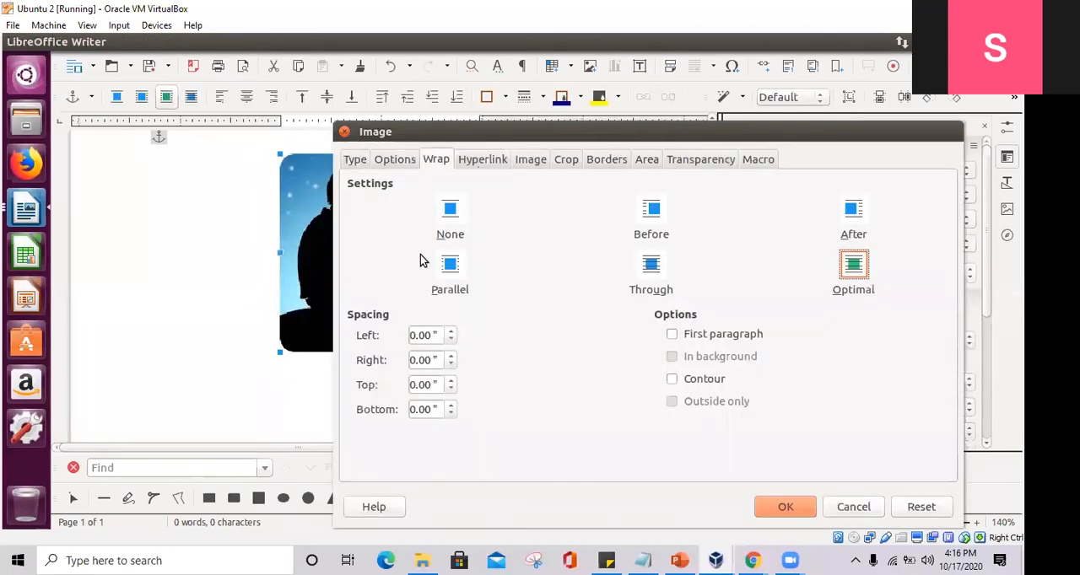
click(853, 507)
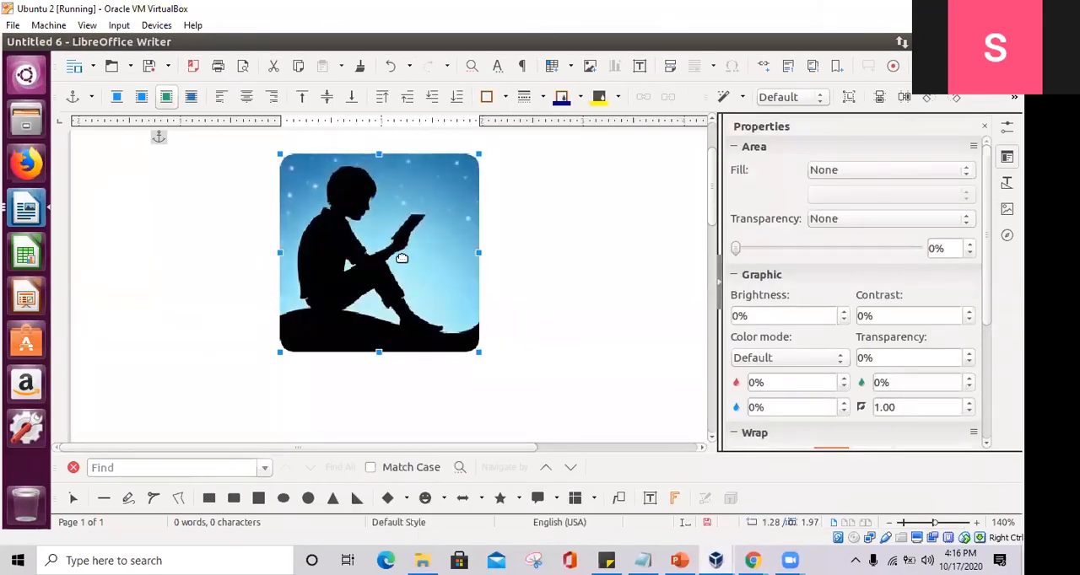
- Set the picture's brightness to 2% and its transparency to 9%
scroll(832, 321, down, 3)
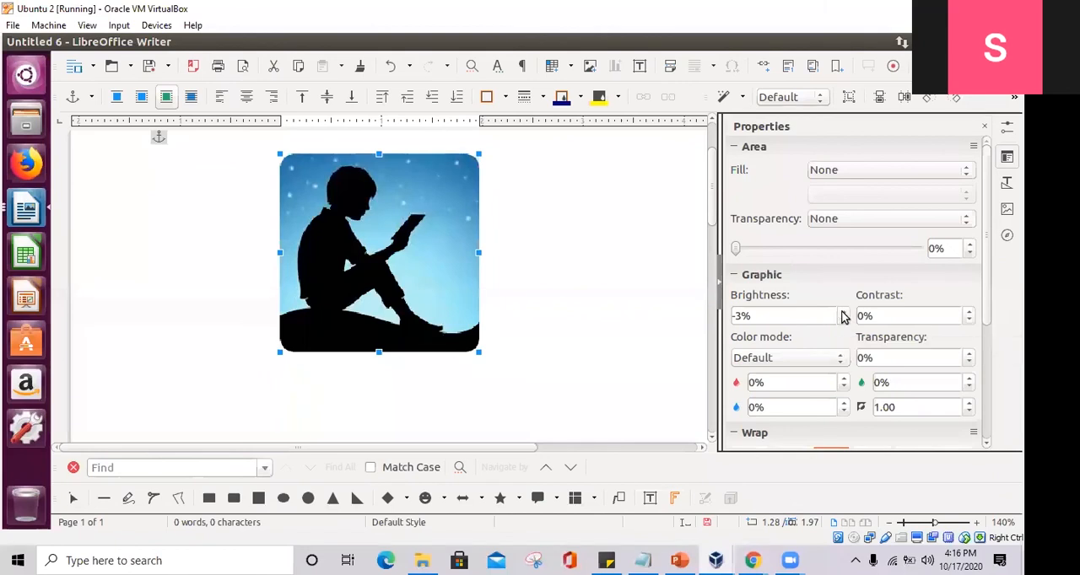
click(842, 312)
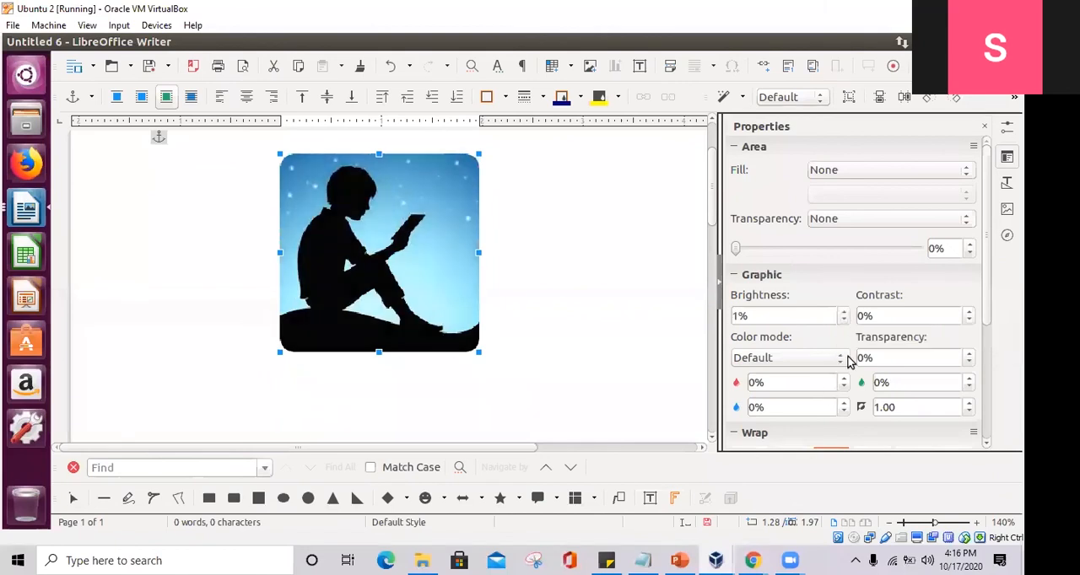
click(844, 358)
click(973, 356)
click(970, 357)
click(970, 356)
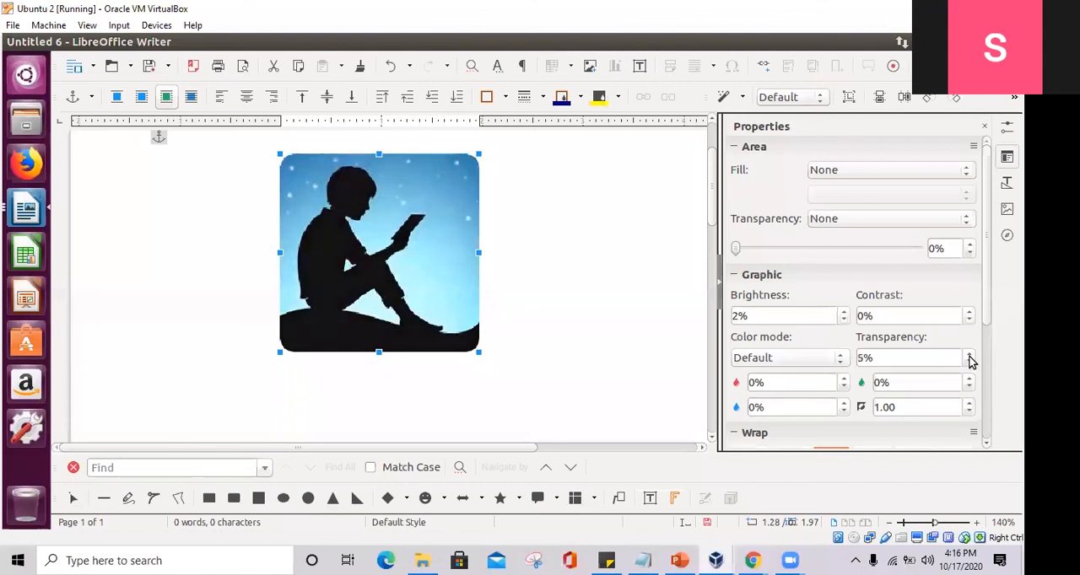
click(969, 356)
click(970, 356)
- Look through the picture's wrap types, spacing presets, and position and size settings without choosing a new spacing
scroll(965, 383, down, 3)
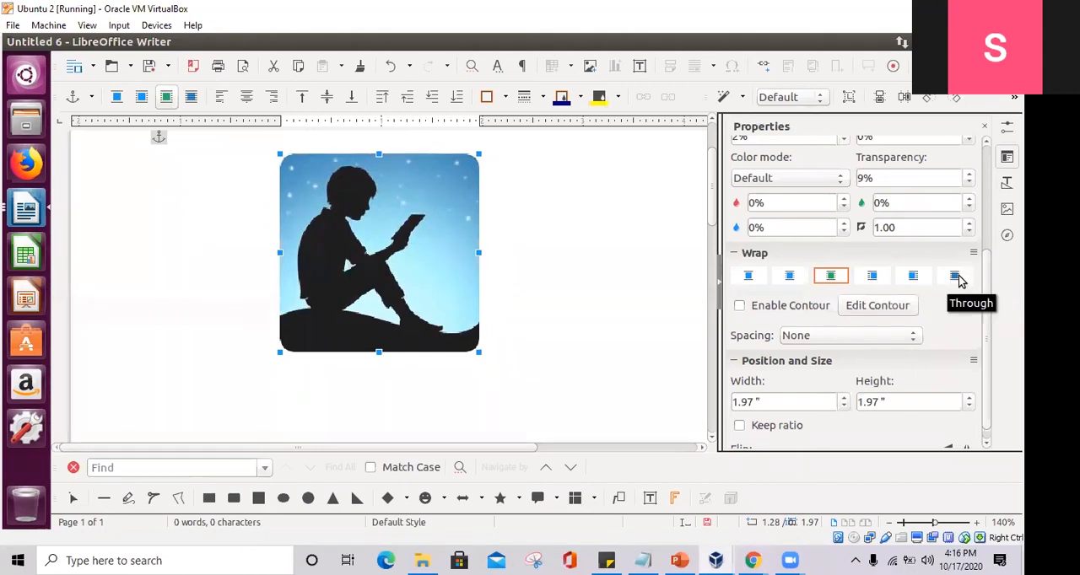
click(822, 341)
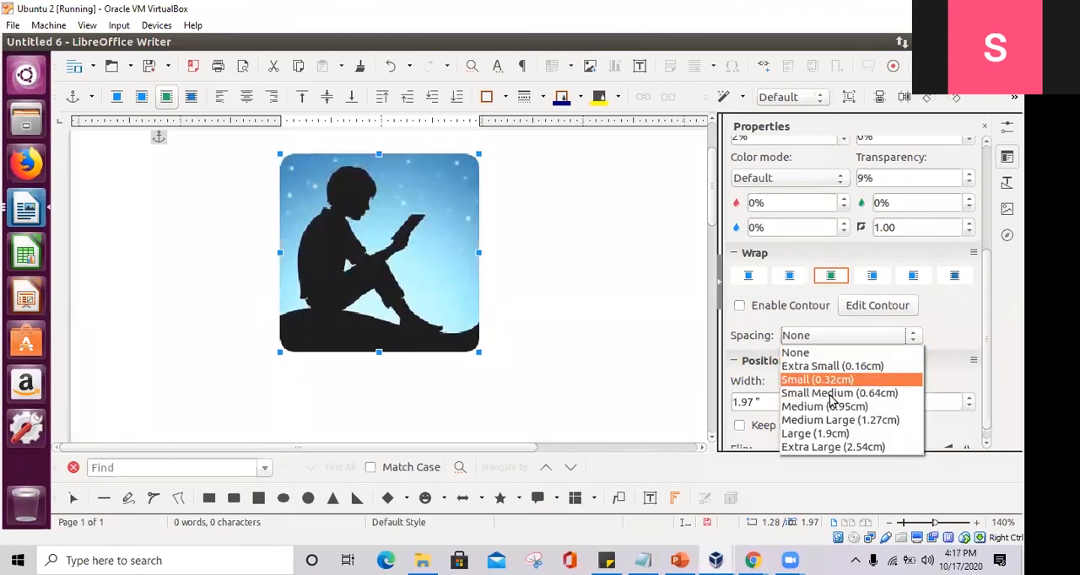
click(764, 379)
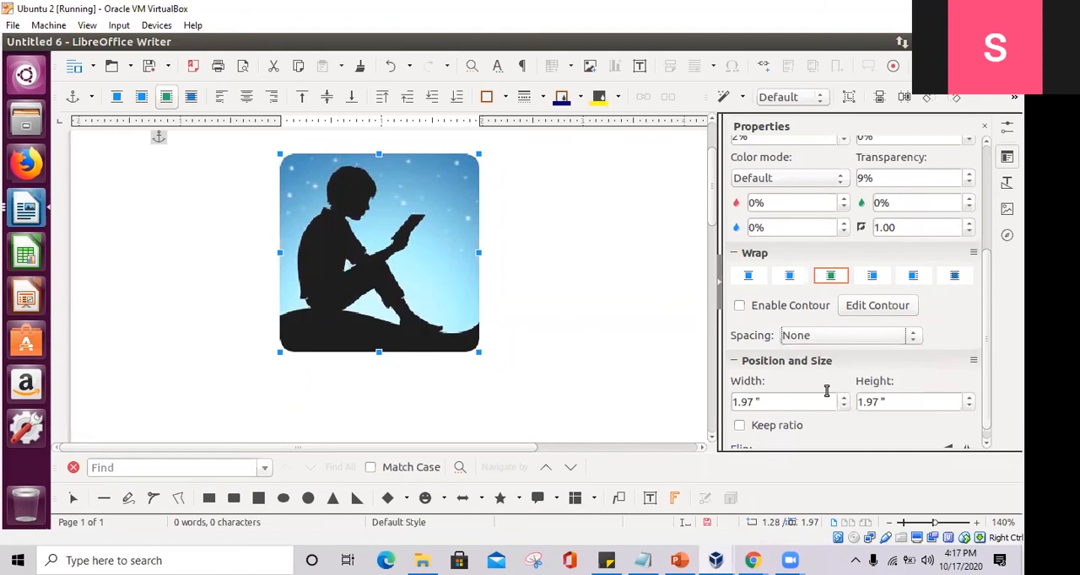
scroll(827, 390, down, 1)
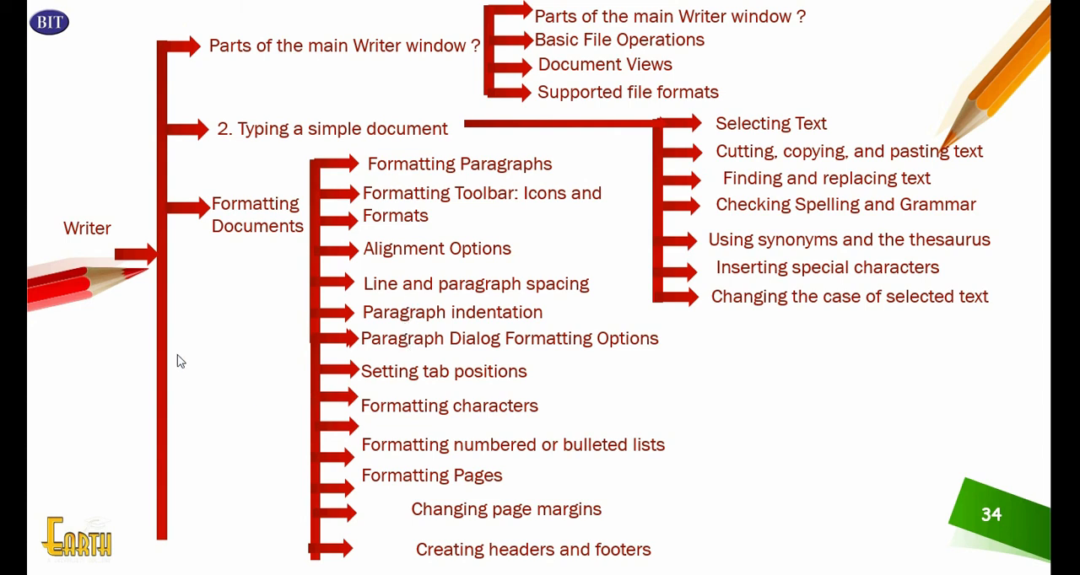
click(461, 348)
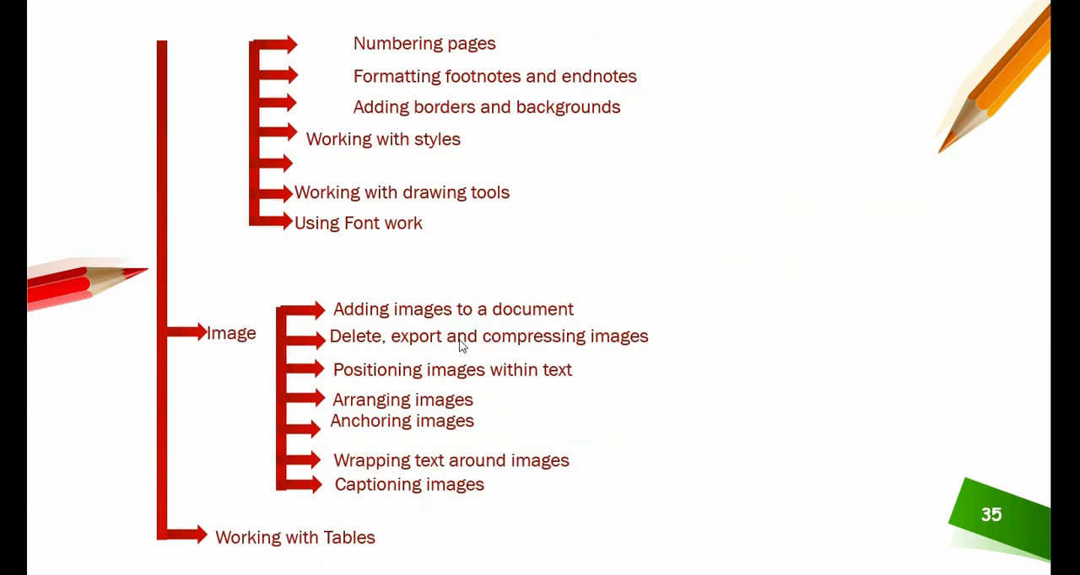